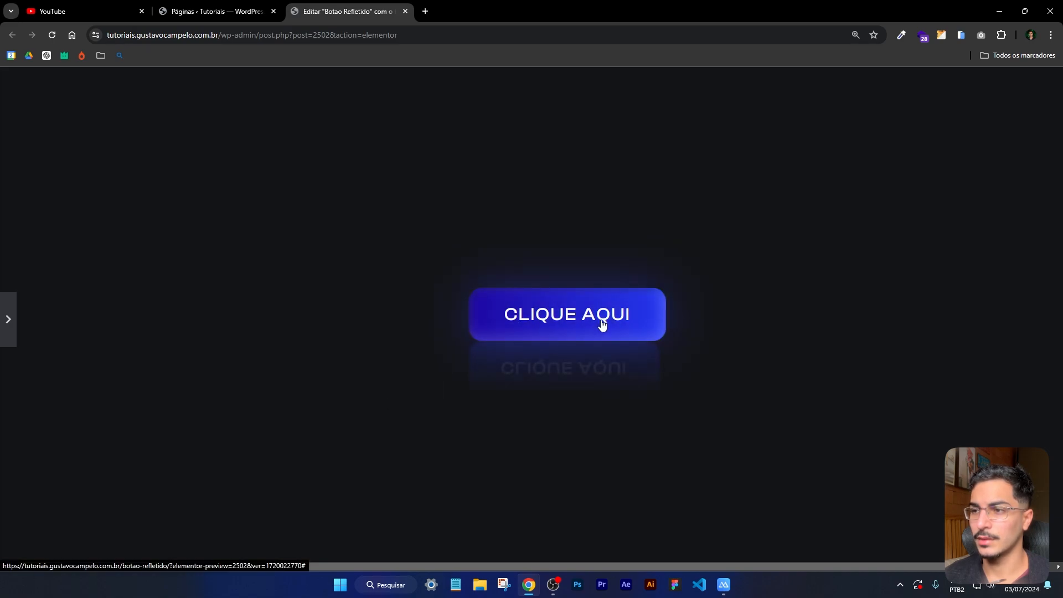
Reset the page zoom to 100%, reopen the editing panel and highlight the reflection button's custom CSS for review.
key("ctrl+0")
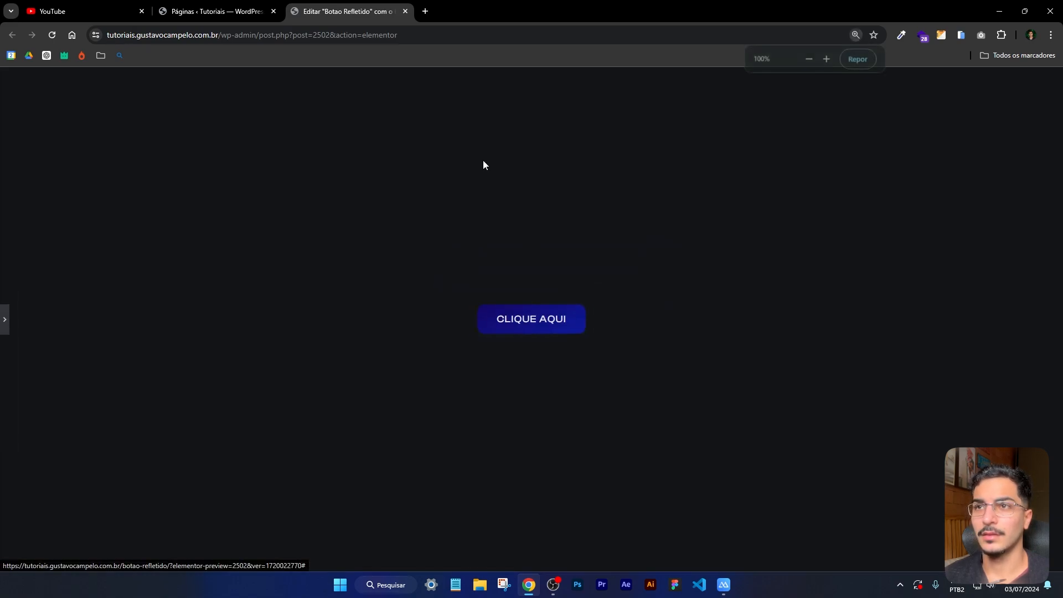
left_click(5, 319)
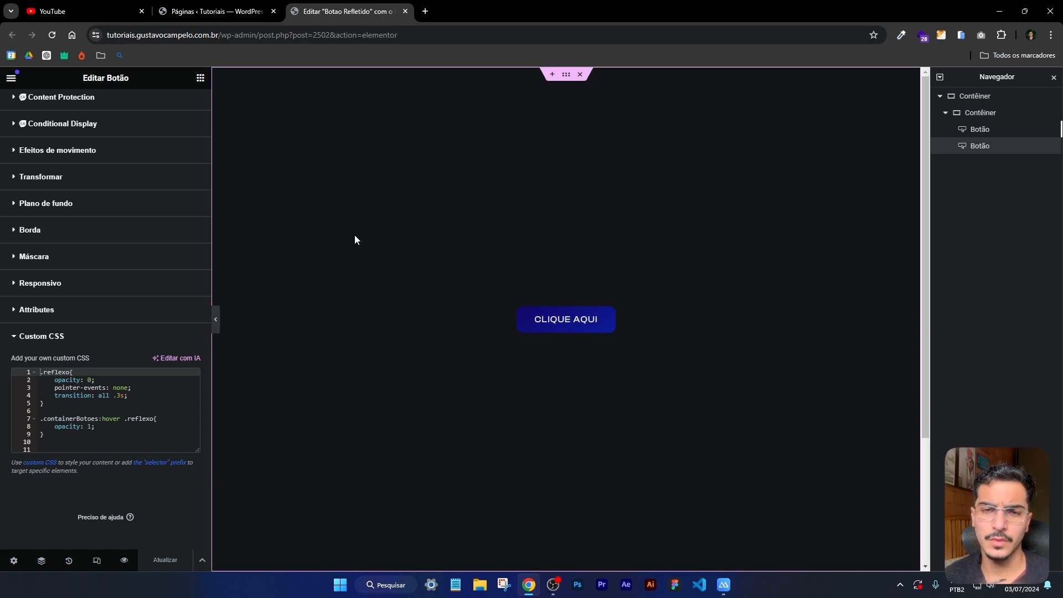
left_click_drag(73, 440, 148, 351)
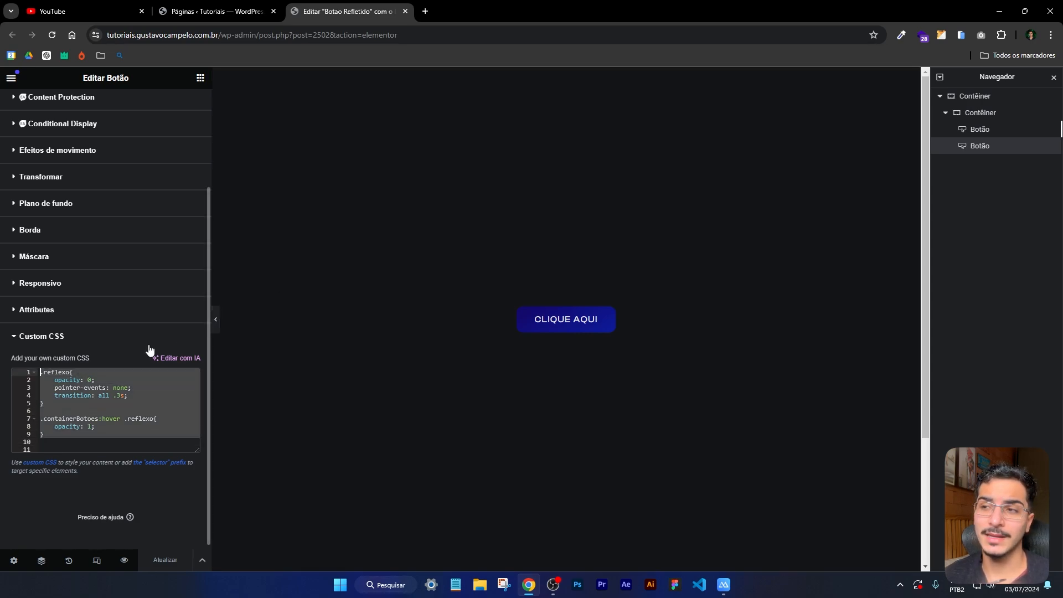
Show the widget library and delete the existing outer container with both of its buttons.
left_click(201, 78)
left_click_drag(62, 447, 88, 439)
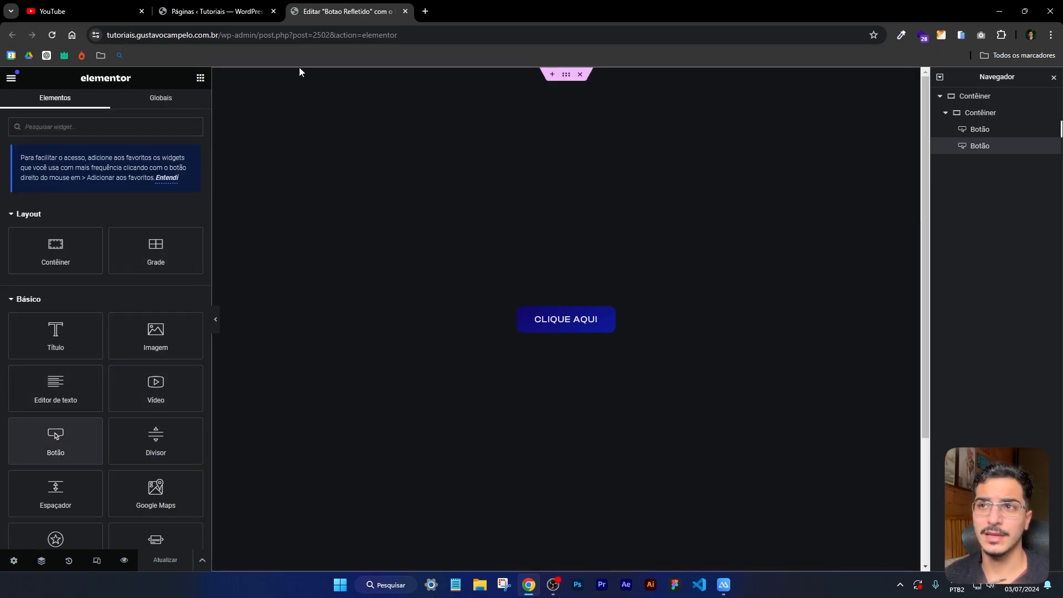
left_click(580, 74)
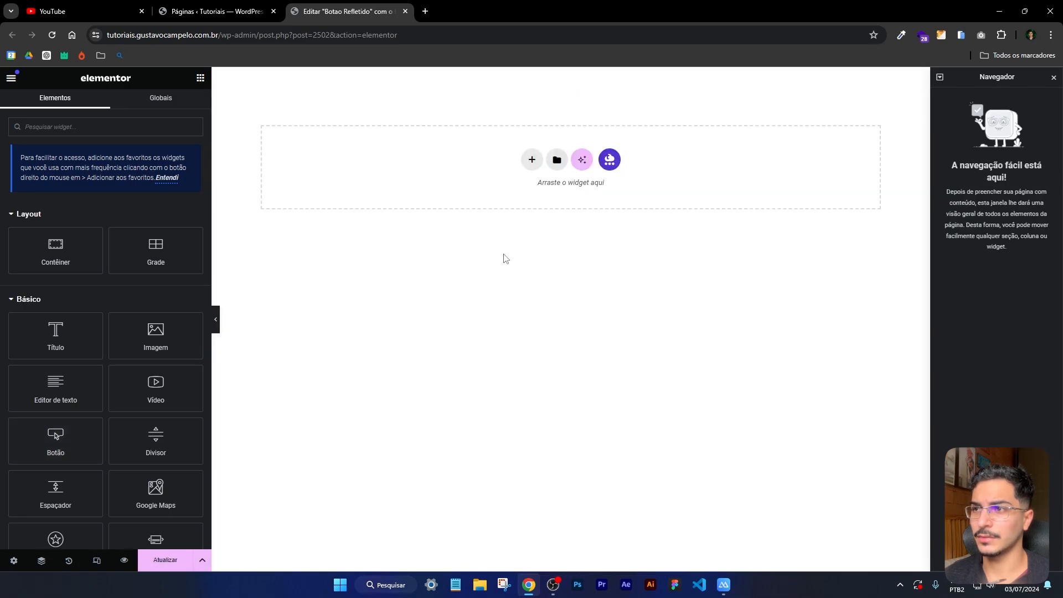
Add a single-column container with downward direction to the empty page and set its minimum height to 100 vh.
left_click(532, 162)
left_click(525, 203)
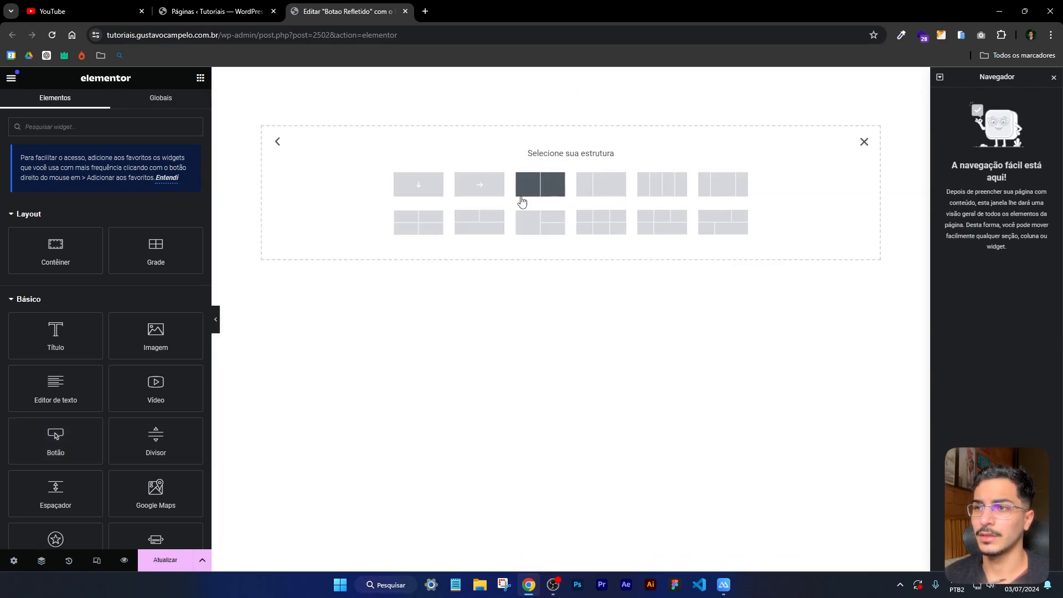
left_click(417, 185)
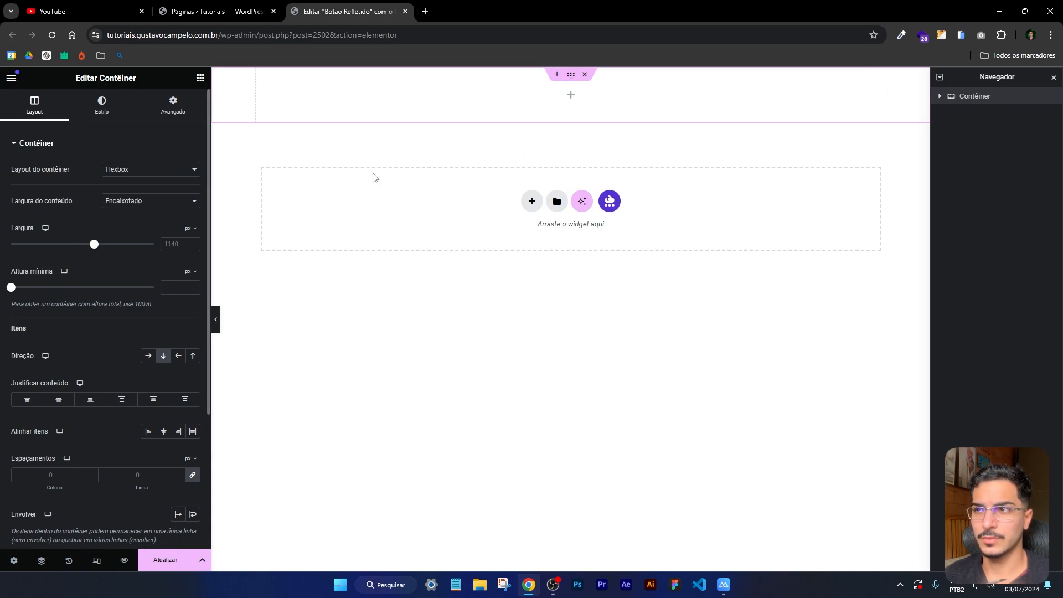
left_click(191, 272)
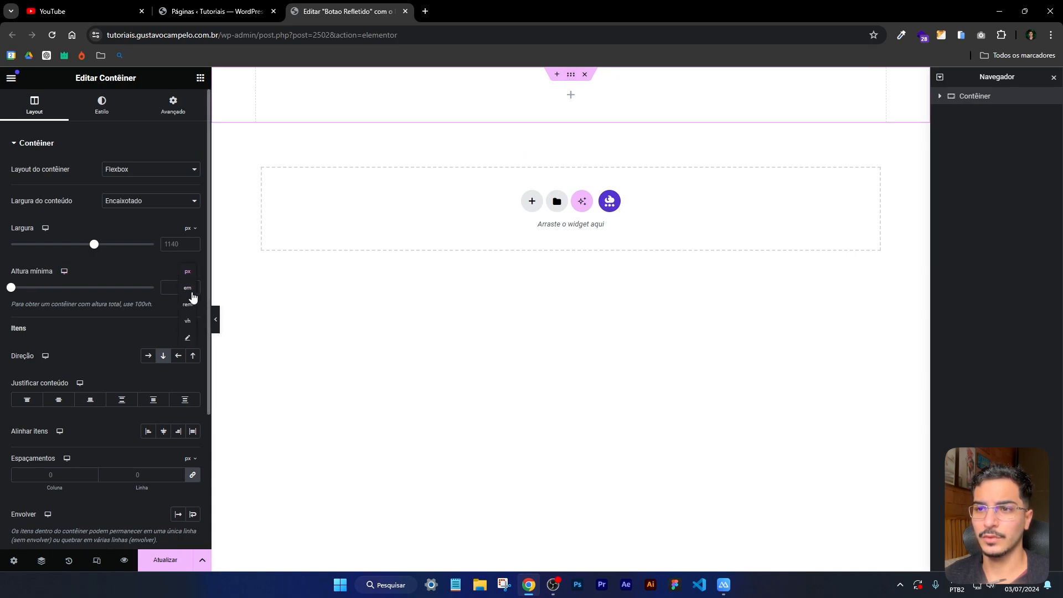
left_click(188, 323)
left_click(186, 284)
type("100")
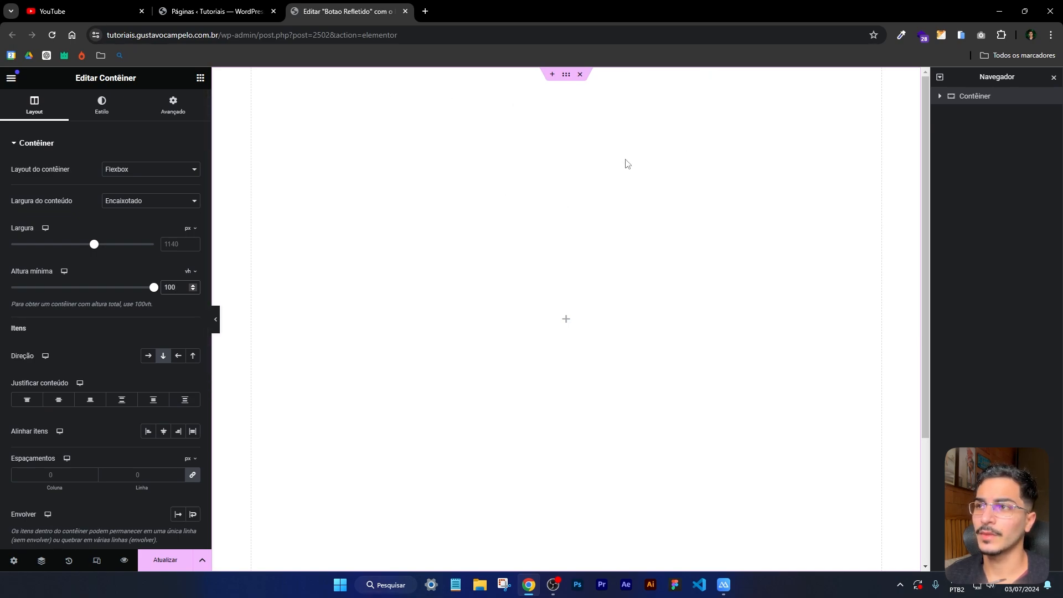
Give the container a classic background with a very dark, slightly bluish grey colour.
left_click(113, 112)
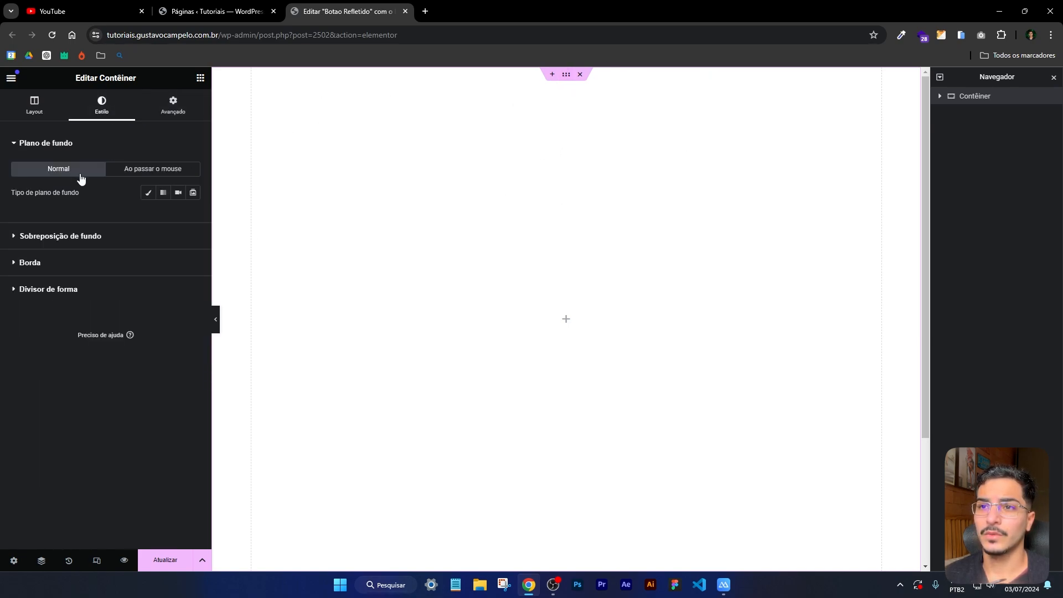
left_click(147, 193)
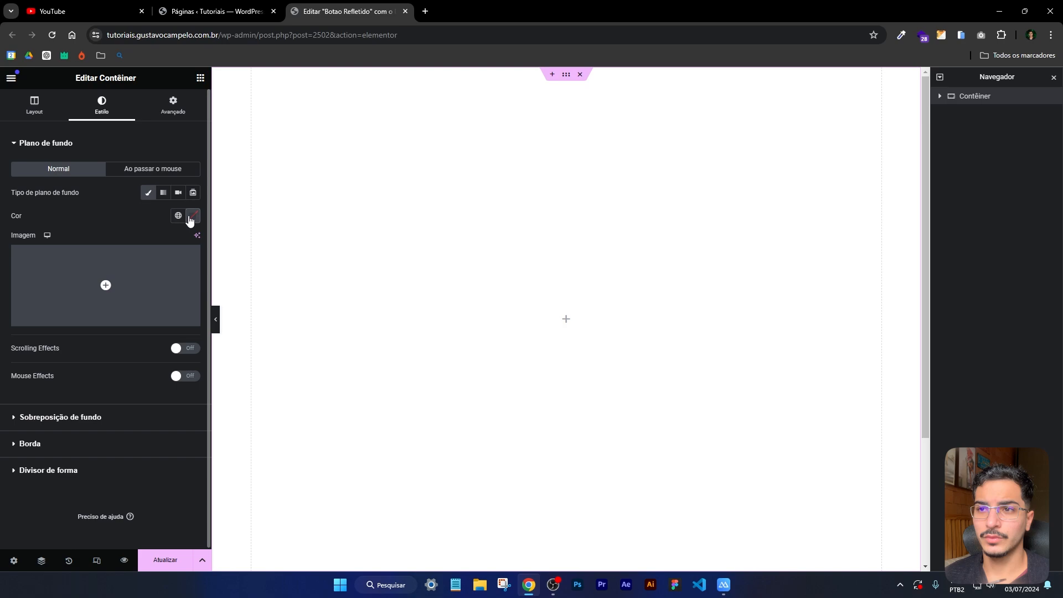
left_click(193, 216)
left_click_drag(136, 299, 136, 325)
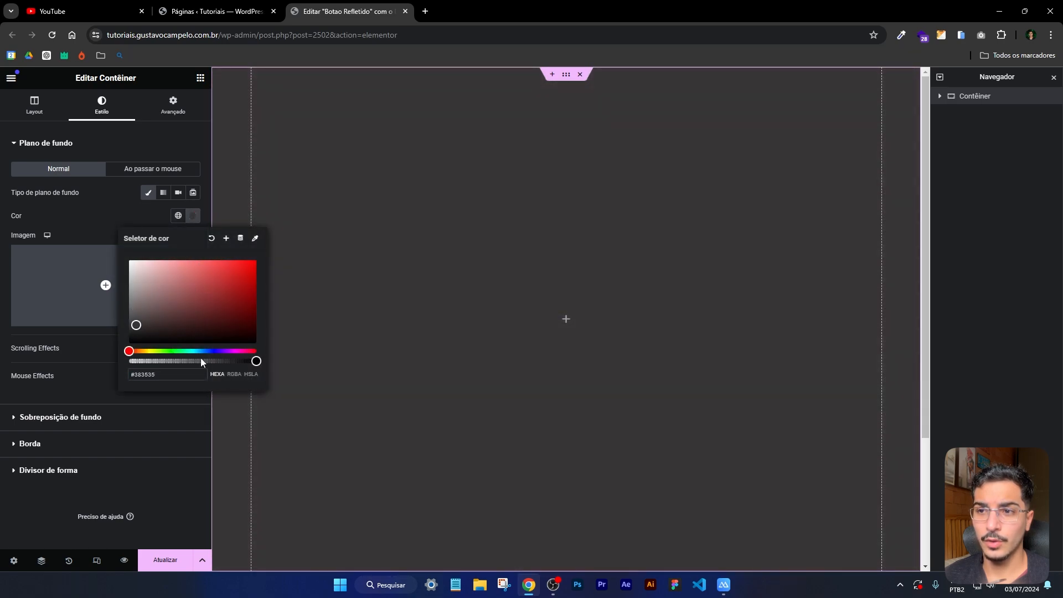
left_click_drag(208, 351, 213, 351)
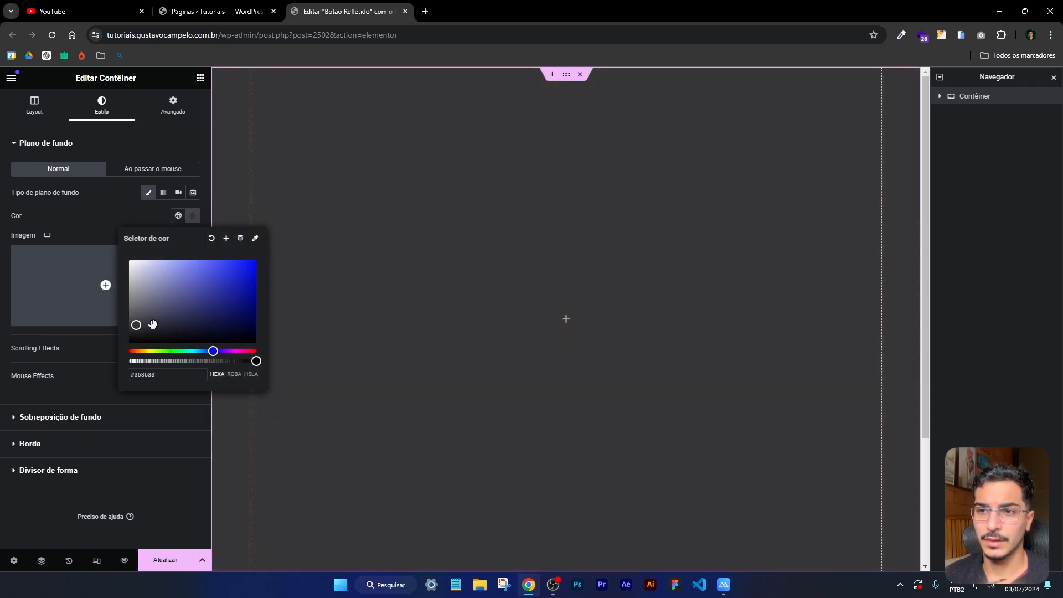
left_click(140, 329)
left_click_drag(141, 329, 146, 335)
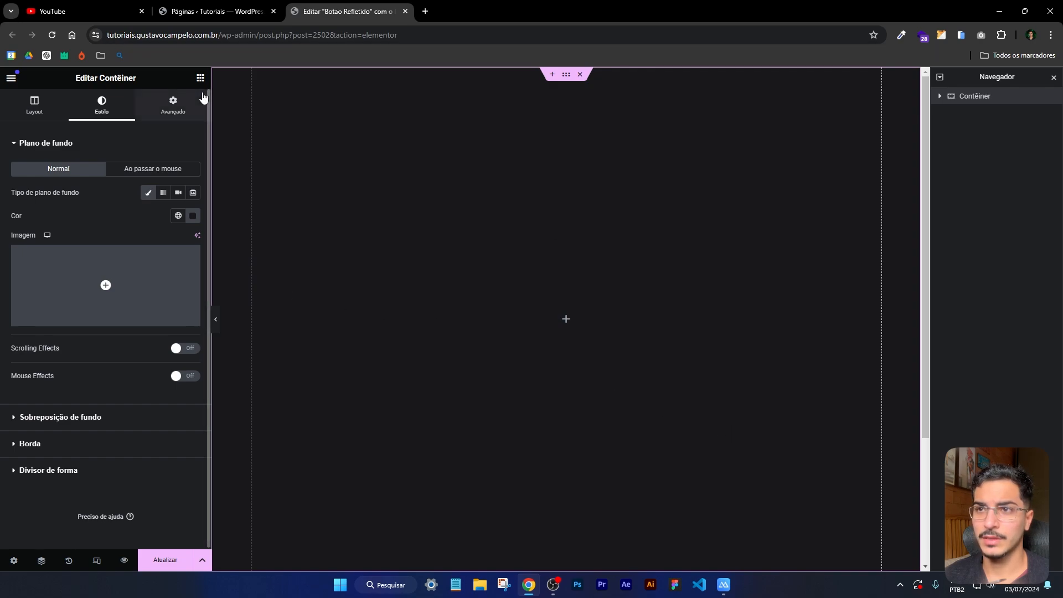
Set both the justification and the item alignment of the outer container to centre.
left_click(33, 103)
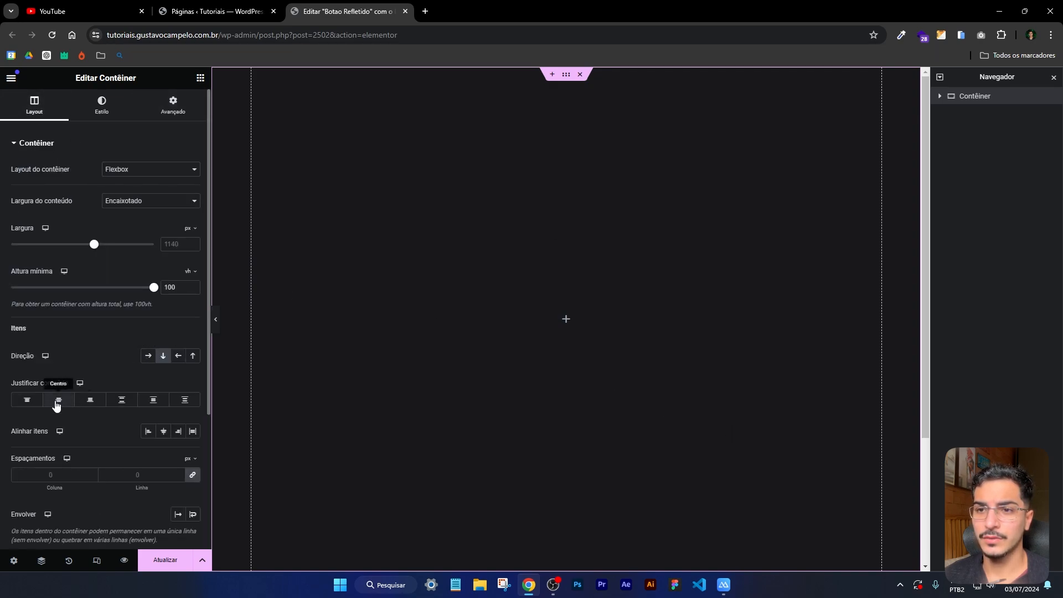
left_click(57, 402)
left_click(163, 431)
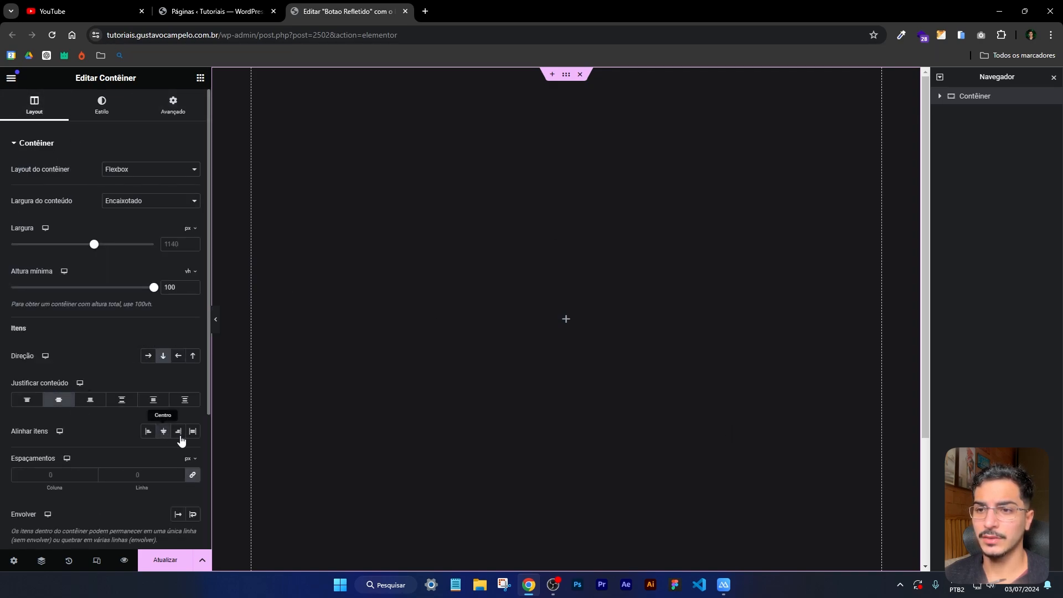
Insert a second container inside the dark one and set its content width to Largura total.
left_click(199, 78)
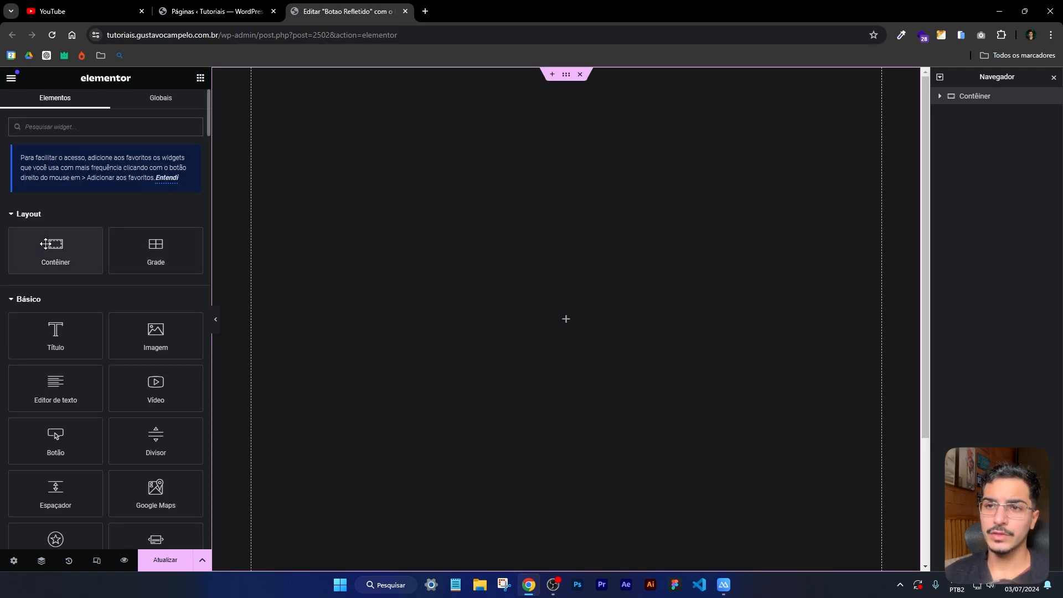
left_click_drag(55, 249, 520, 316)
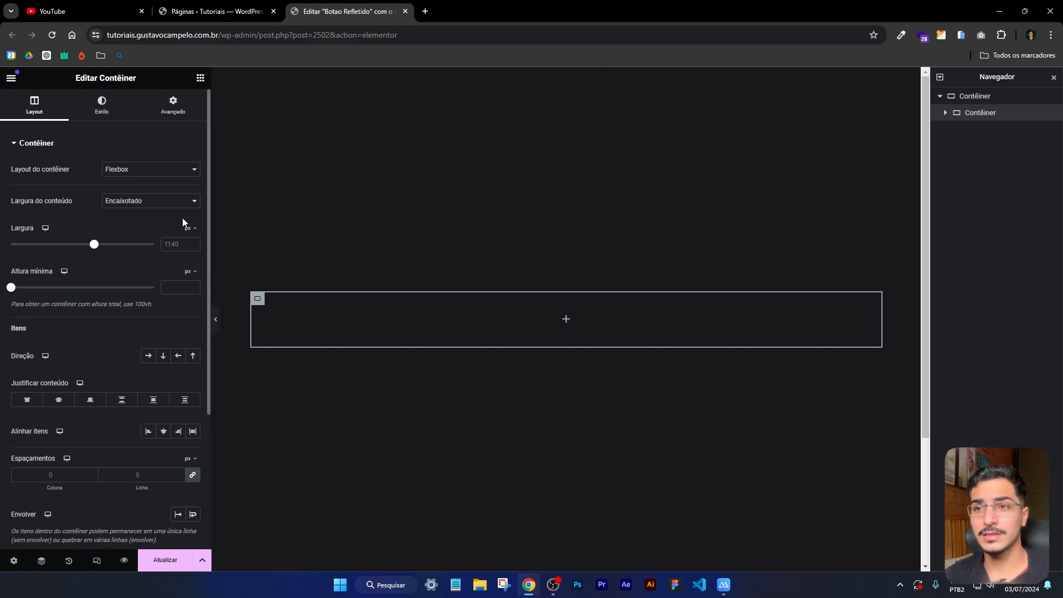
left_click(155, 205)
left_click(139, 223)
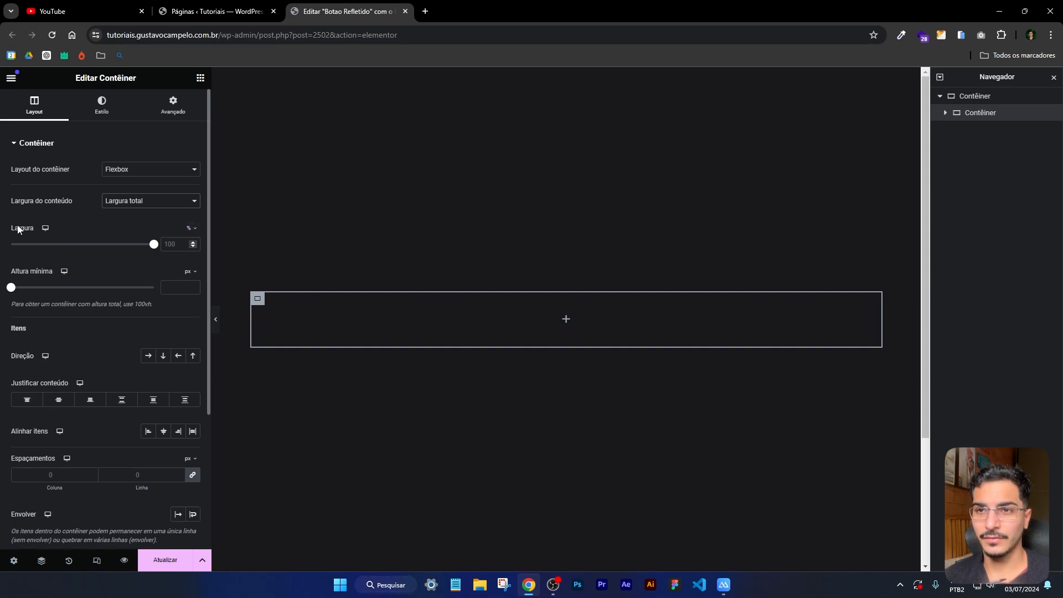
left_click(166, 108)
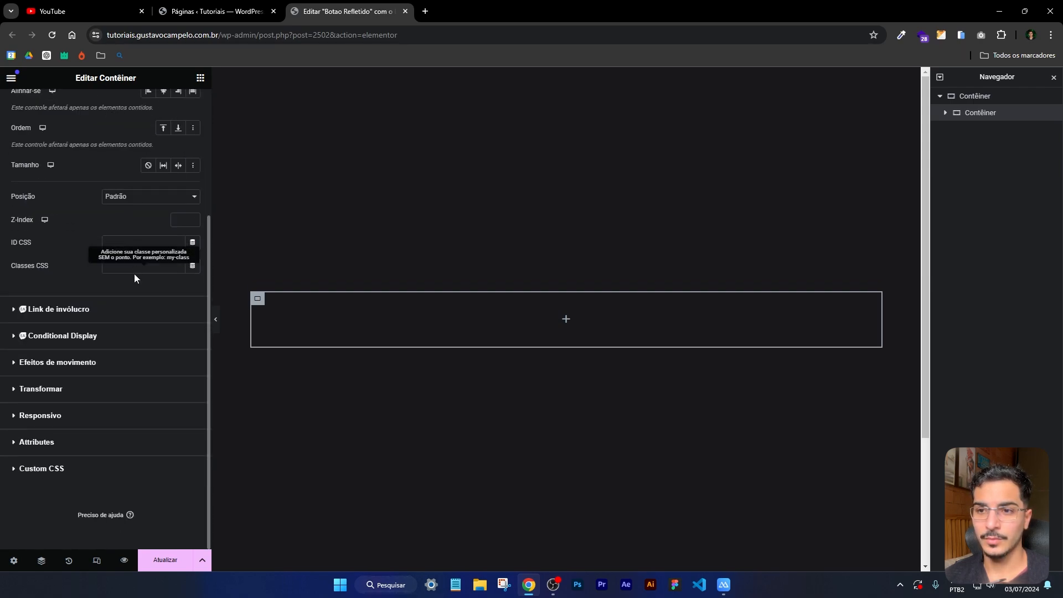
left_click(72, 469)
type("s")
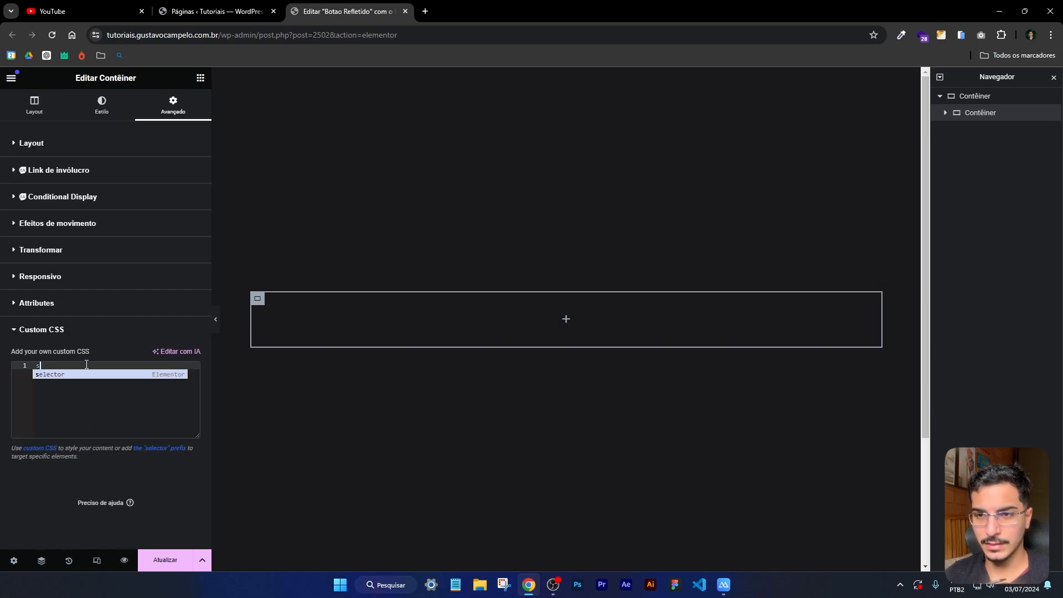
key("BackSpace")
type("div`")
key("Return")
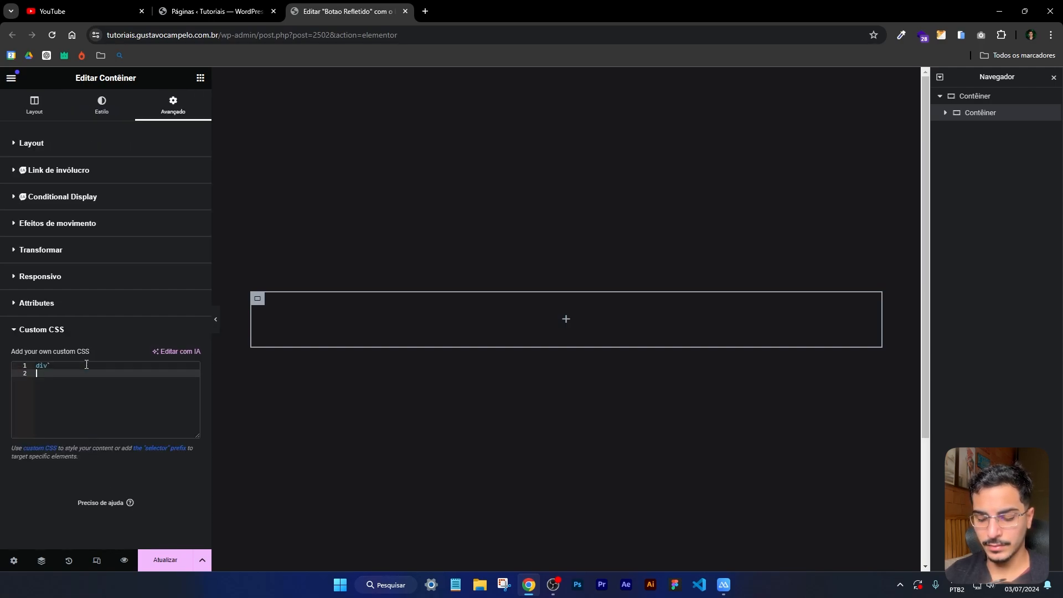
type("wid")
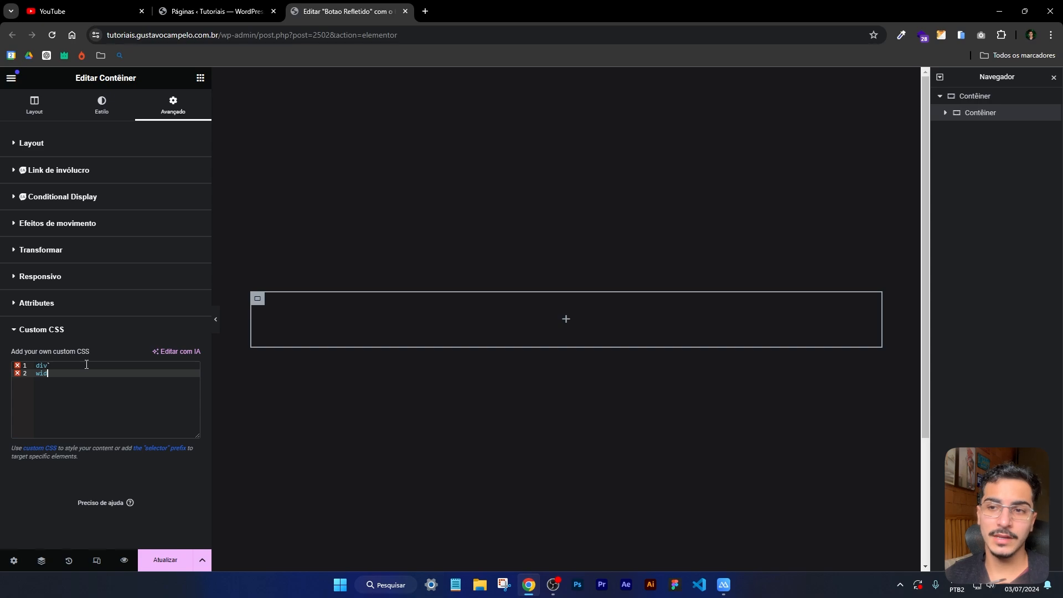
left_click_drag(52, 377, 7, 347)
key("BackSpace")
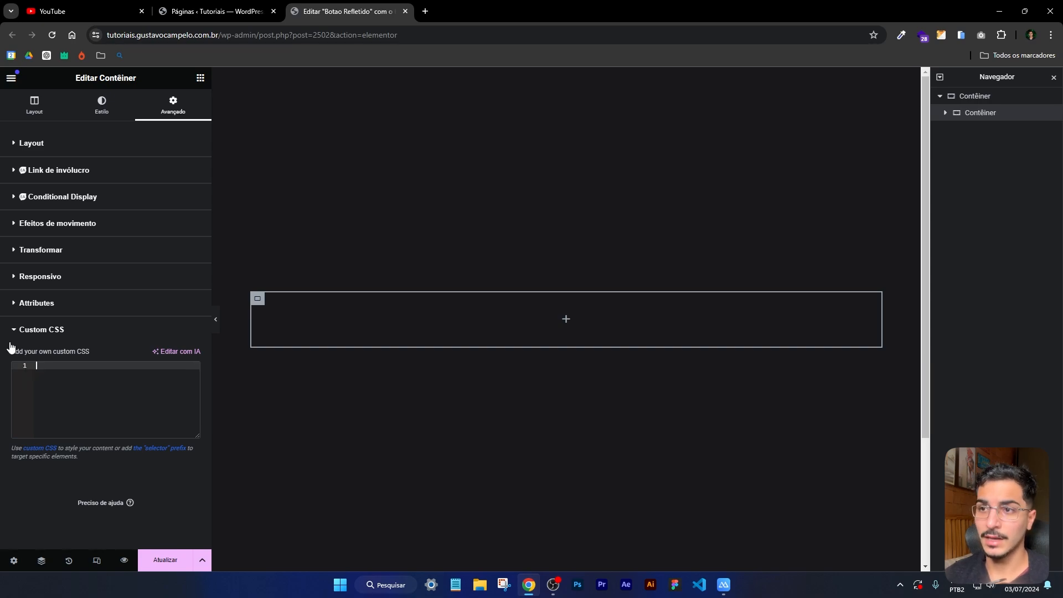
Enlarge the page zoom to 125% and close the YouTube tab.
key("ctrl+plus")
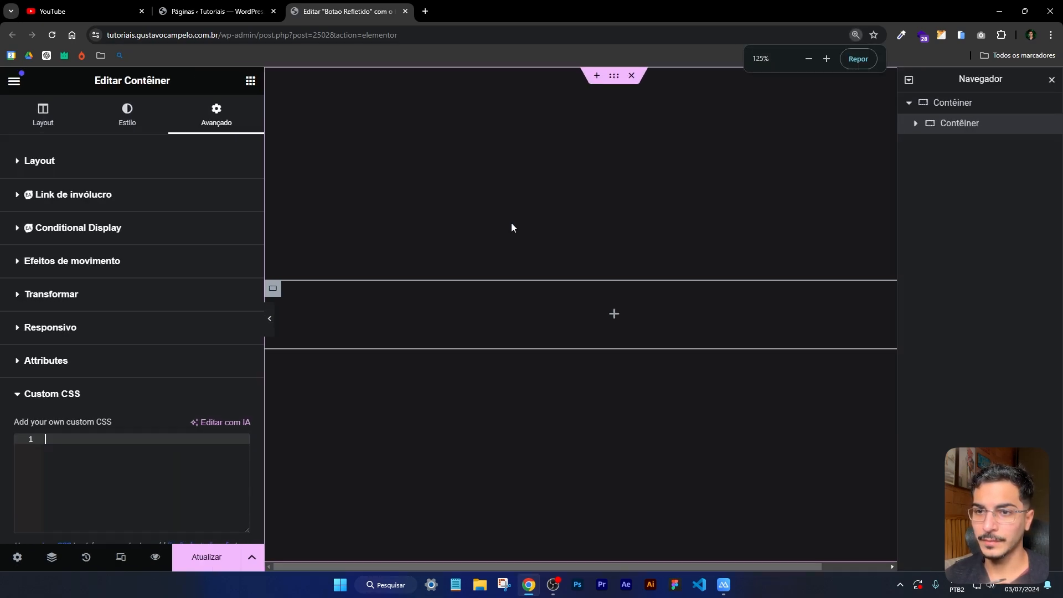
key("ctrl+plus")
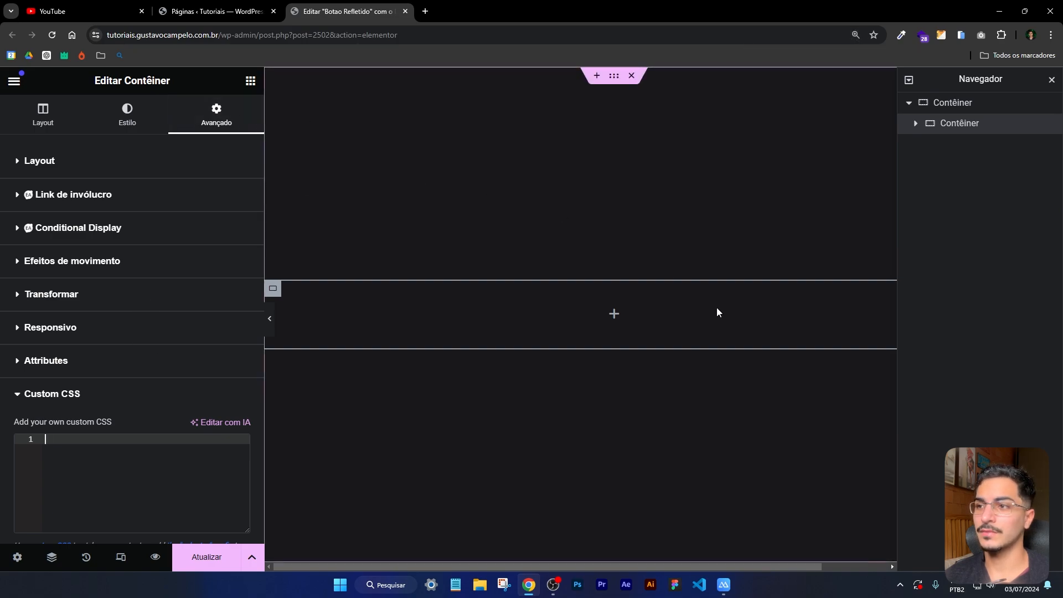
left_click(141, 11)
Change the inner container's width to a custom value of max-content.
left_click(24, 119)
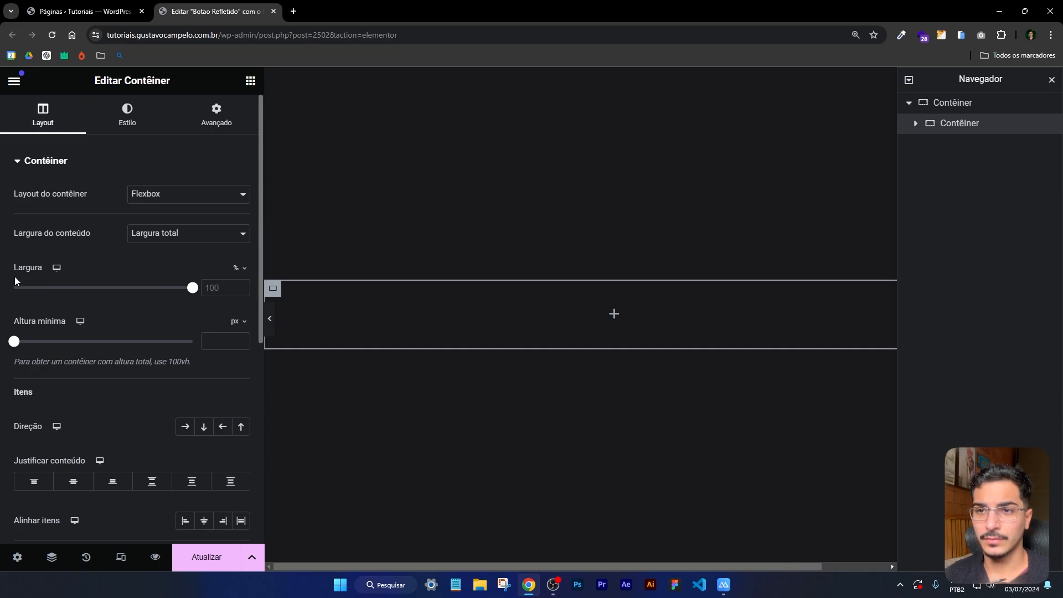
left_click_drag(191, 287, 183, 288)
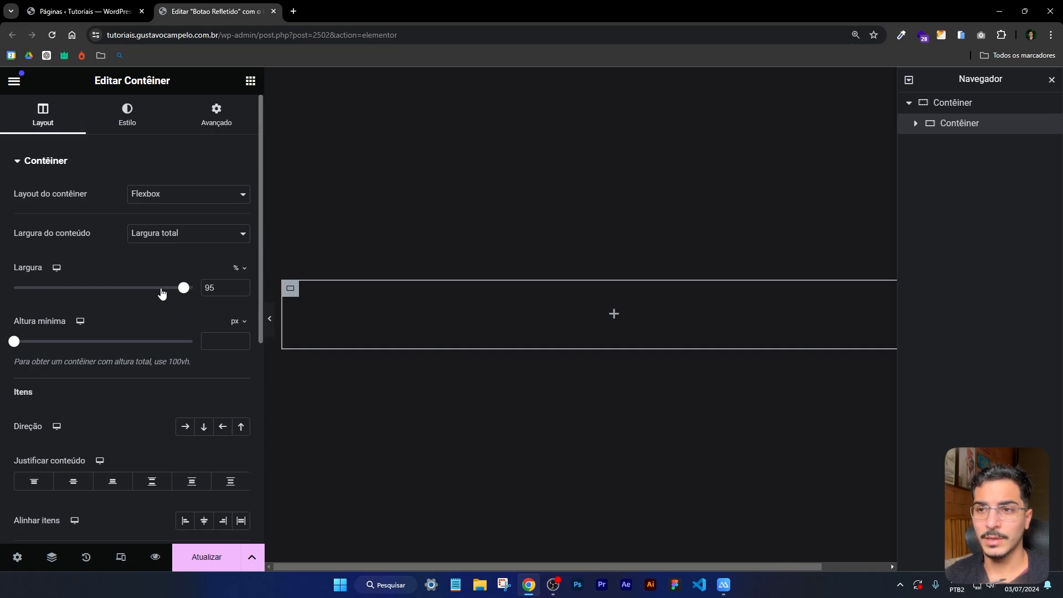
left_click(248, 272)
left_click(237, 372)
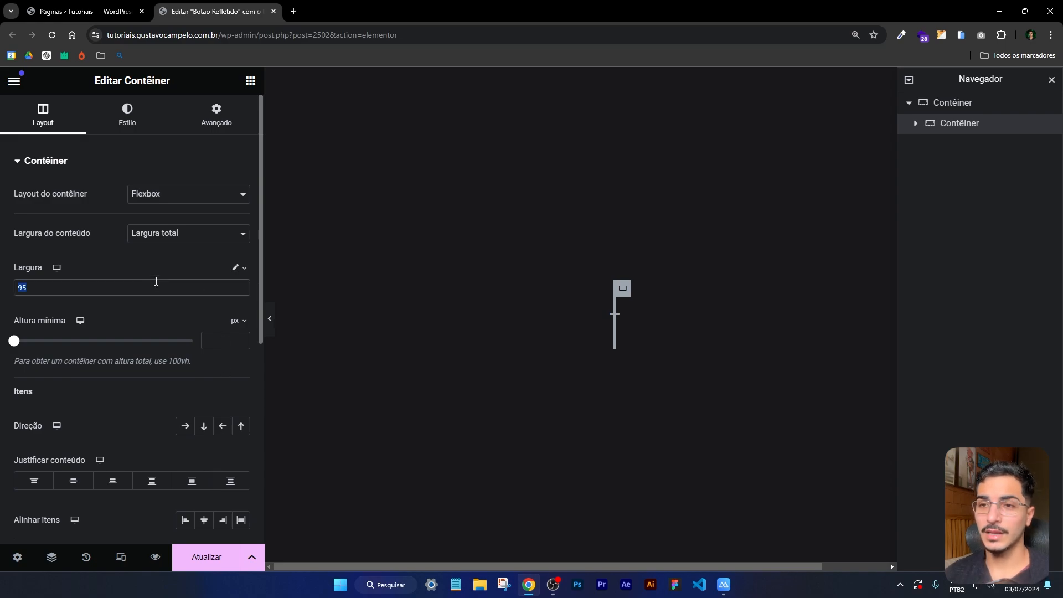
key("BackSpace")
type("ma")
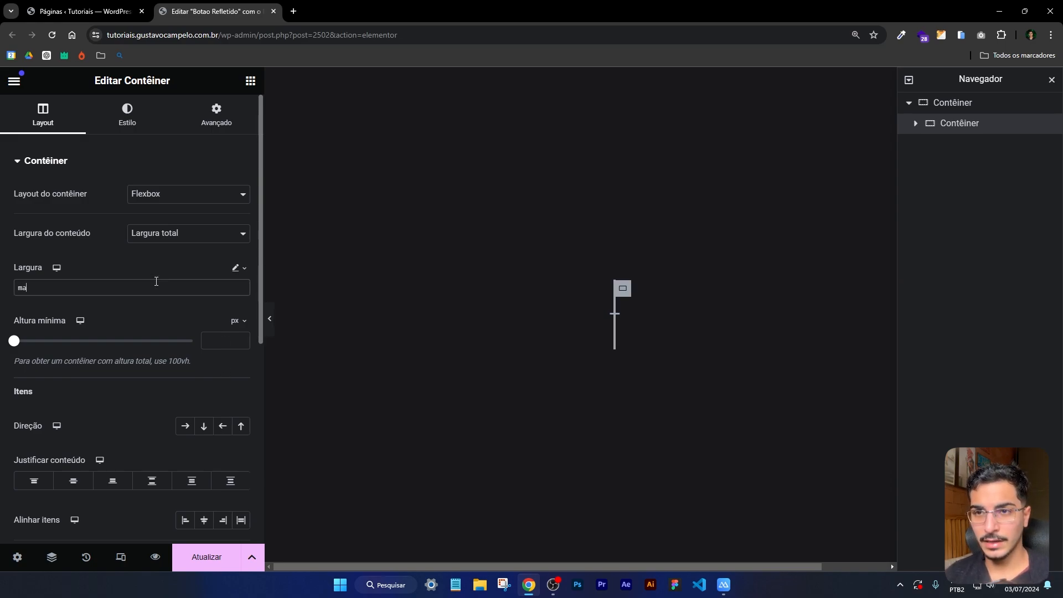
type("x-content")
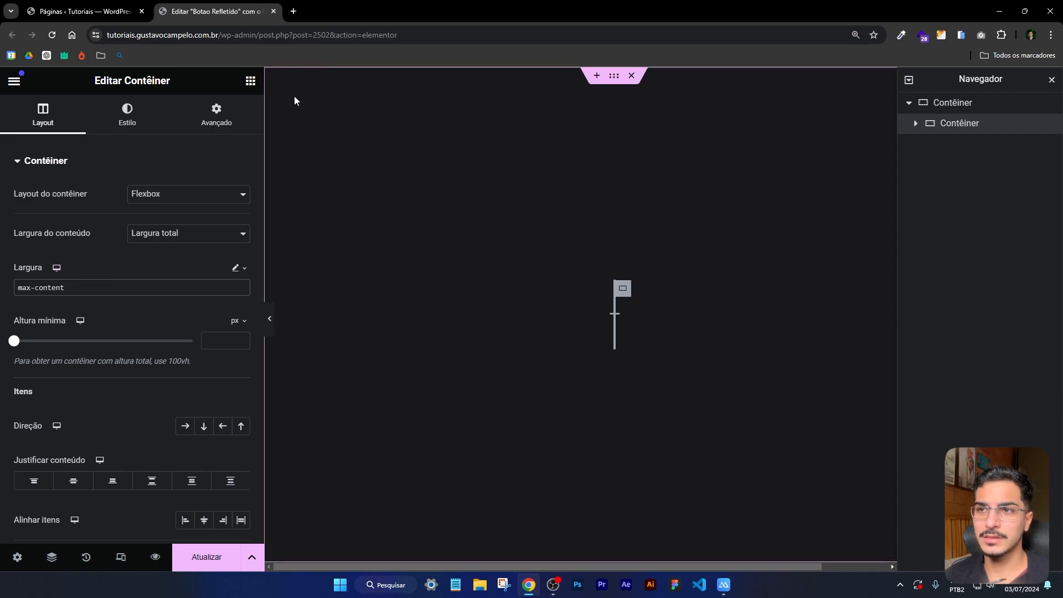
Add a Botão widget to the outer container, directly below the inner container.
left_click(250, 81)
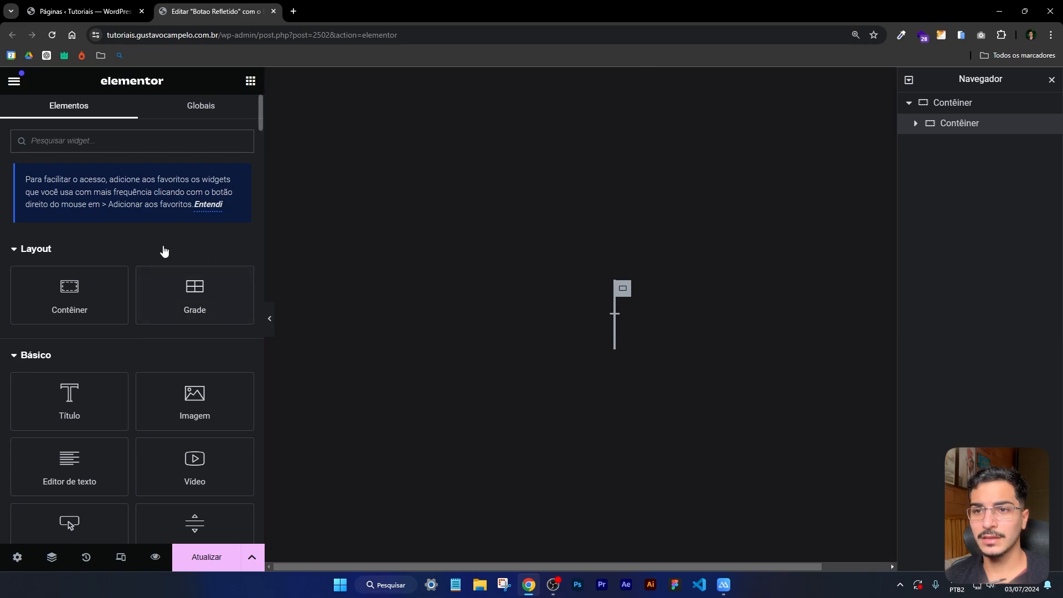
scroll(106, 460, "down", 2)
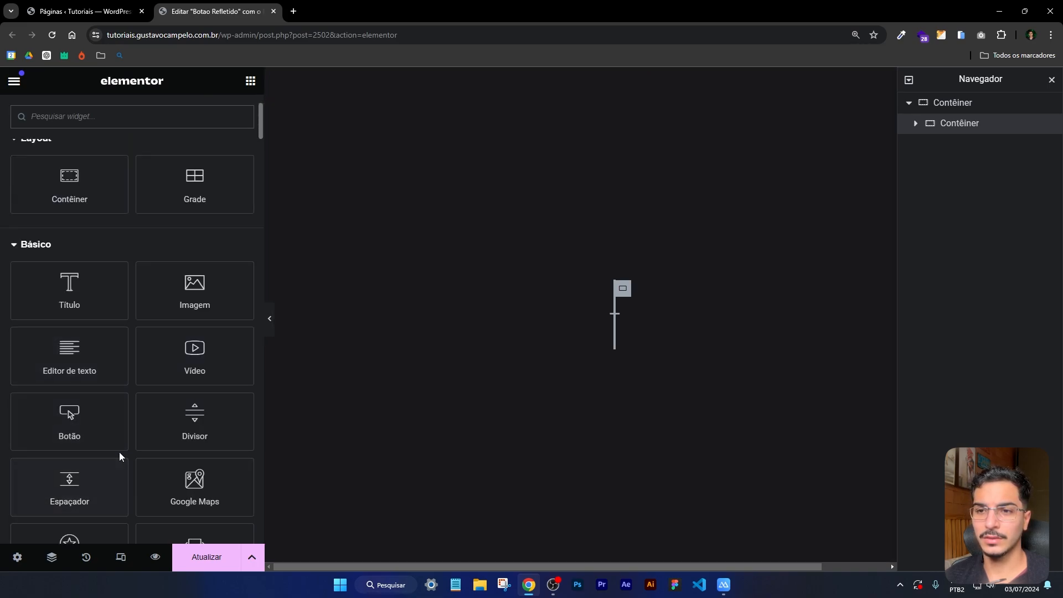
mouse_move(67, 413)
left_mouse_down()
mouse_move(228, 404)
mouse_move(579, 317)
mouse_move(618, 312)
mouse_move(617, 321)
mouse_move(610, 314)
left_mouse_up()
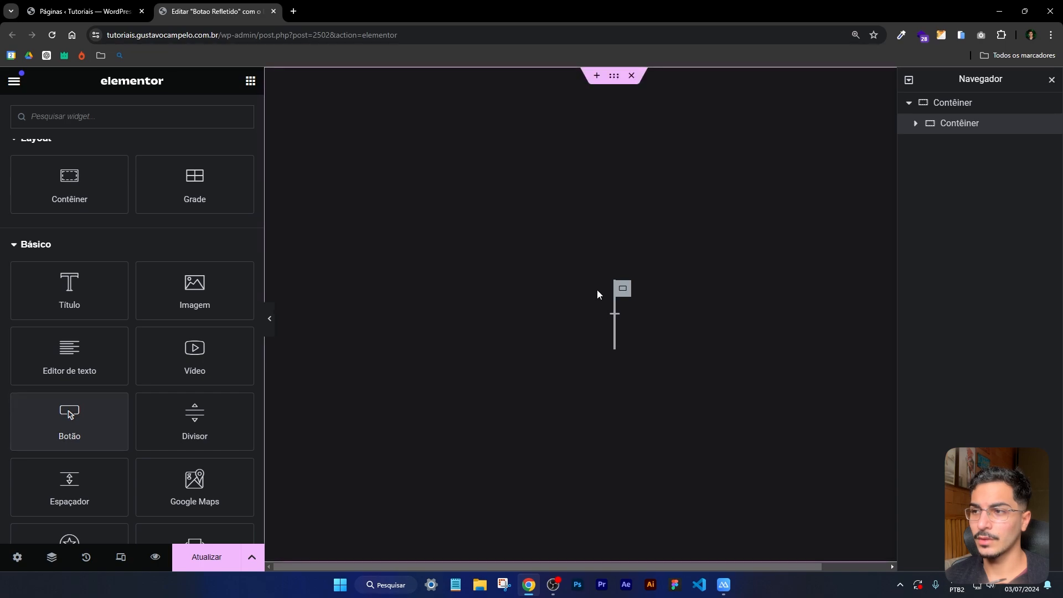
left_click_drag(70, 439, 616, 317)
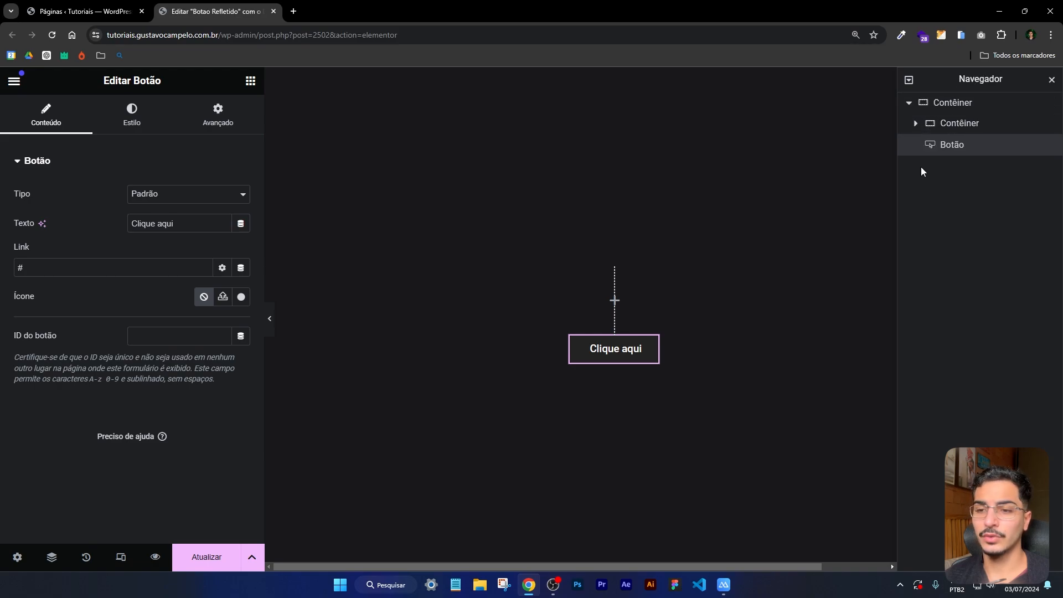
Rename the inner container in the page structure as ContainerBotoes.
left_click(52, 558)
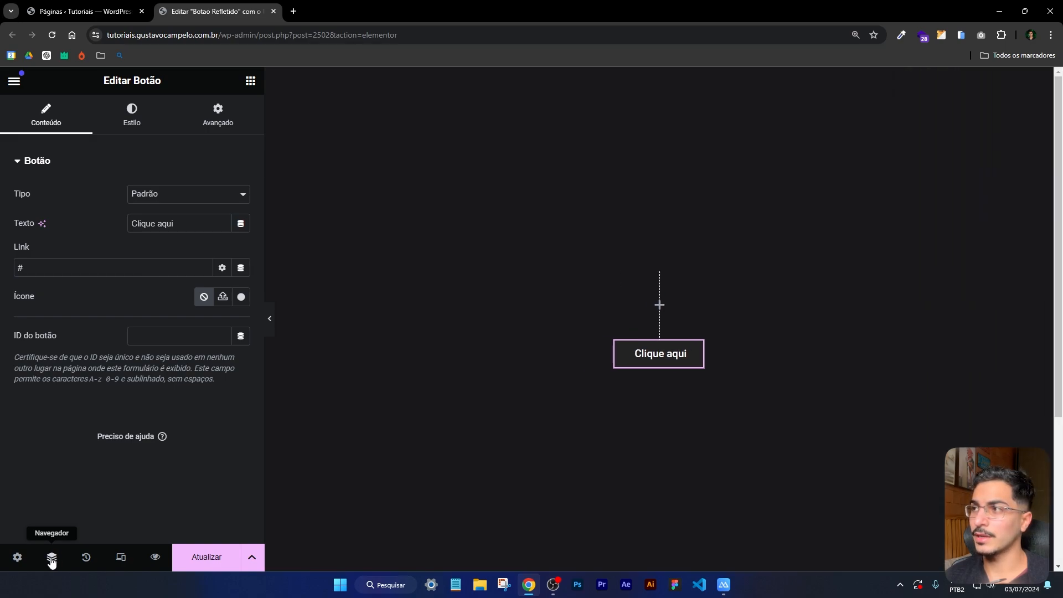
left_click(51, 558)
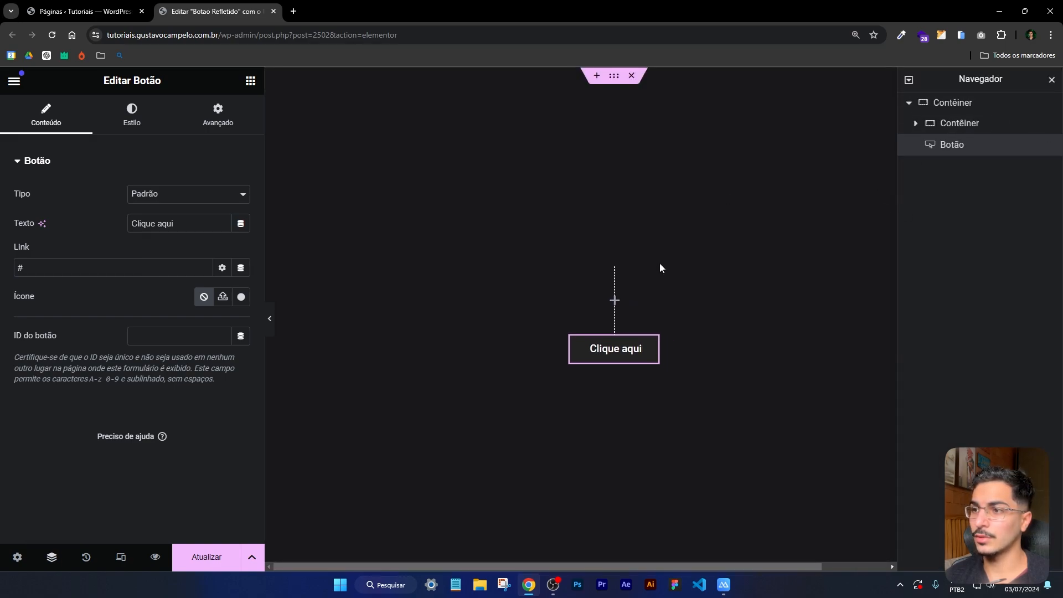
left_click(916, 124)
left_click(949, 130)
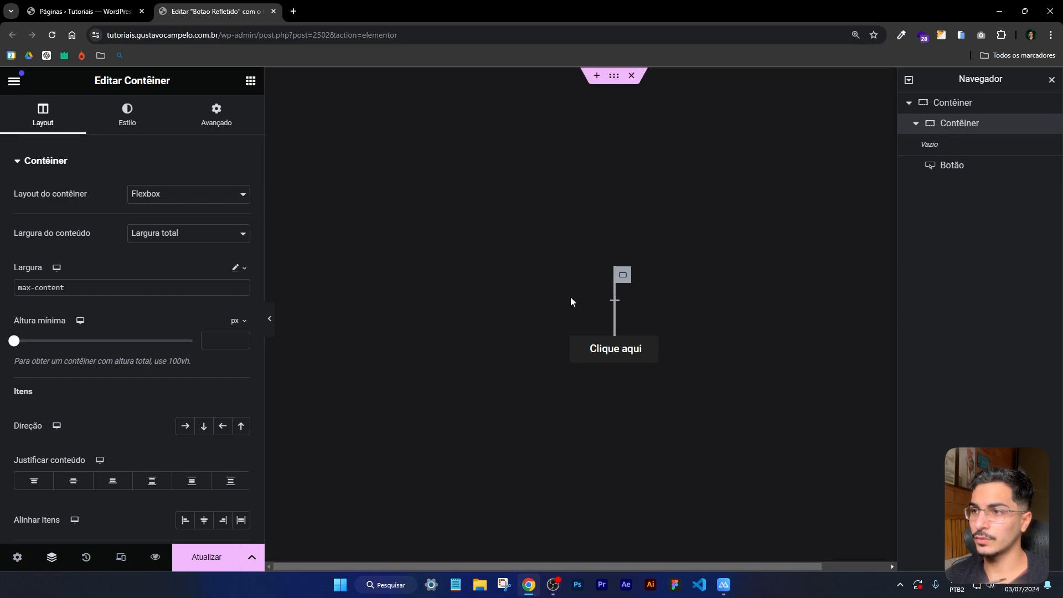
double_click(971, 128)
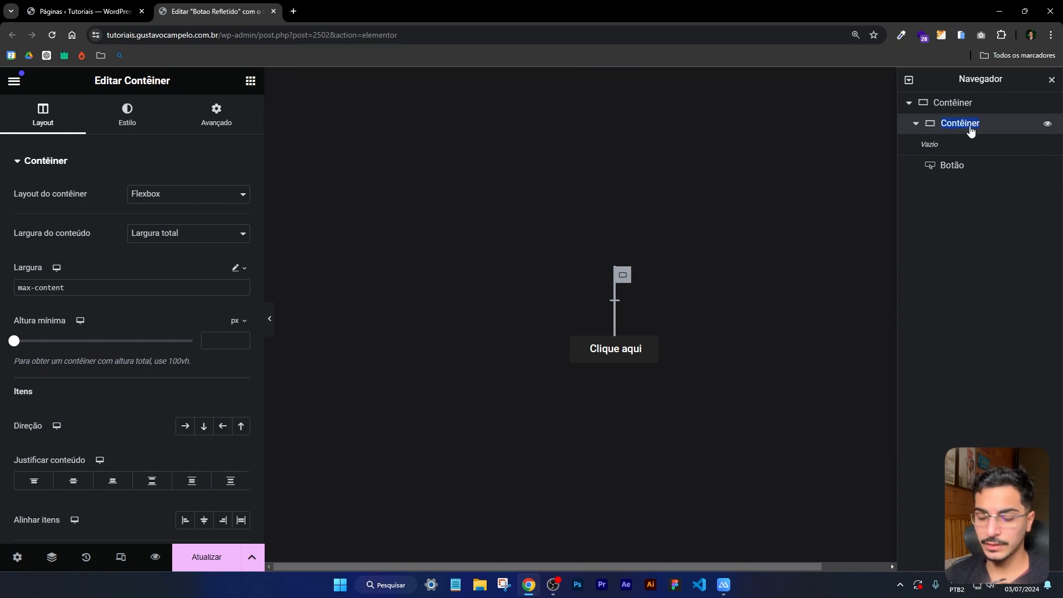
type("Container")
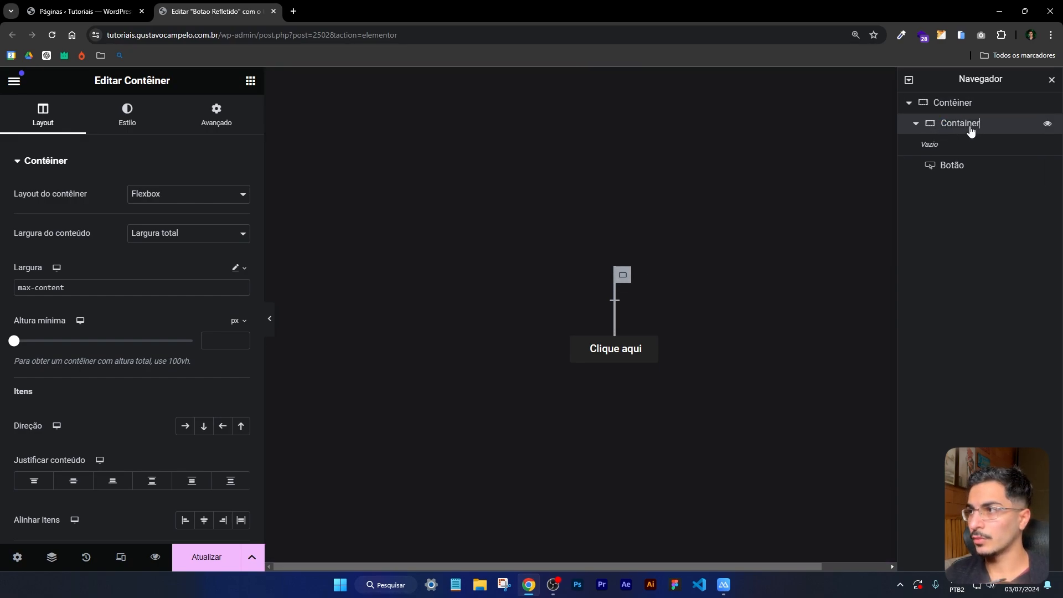
type("Botoes")
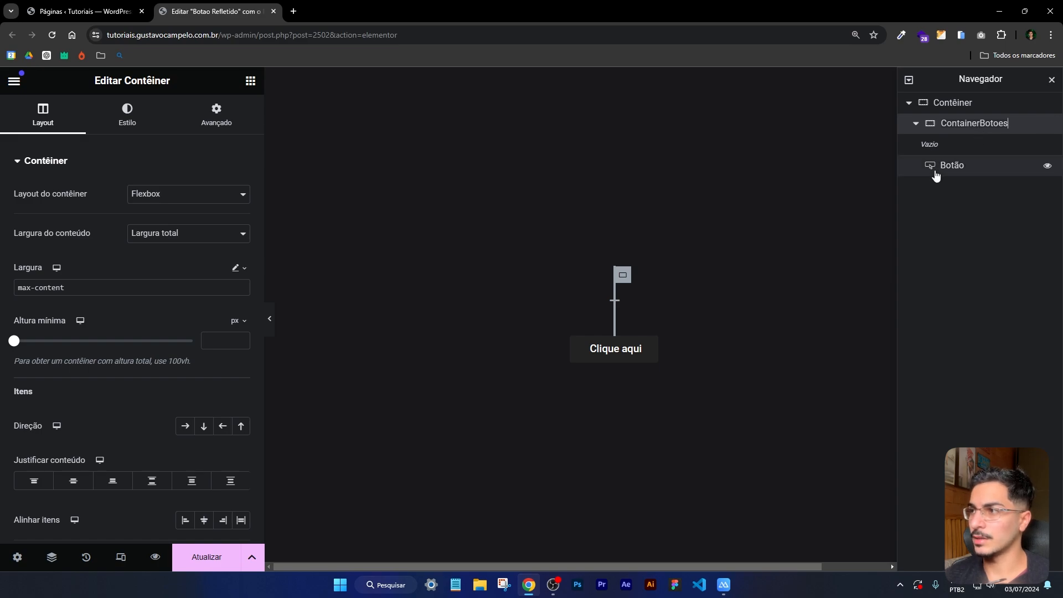
Move the Botão widget inside the ContainerBotoes container.
left_click(975, 169)
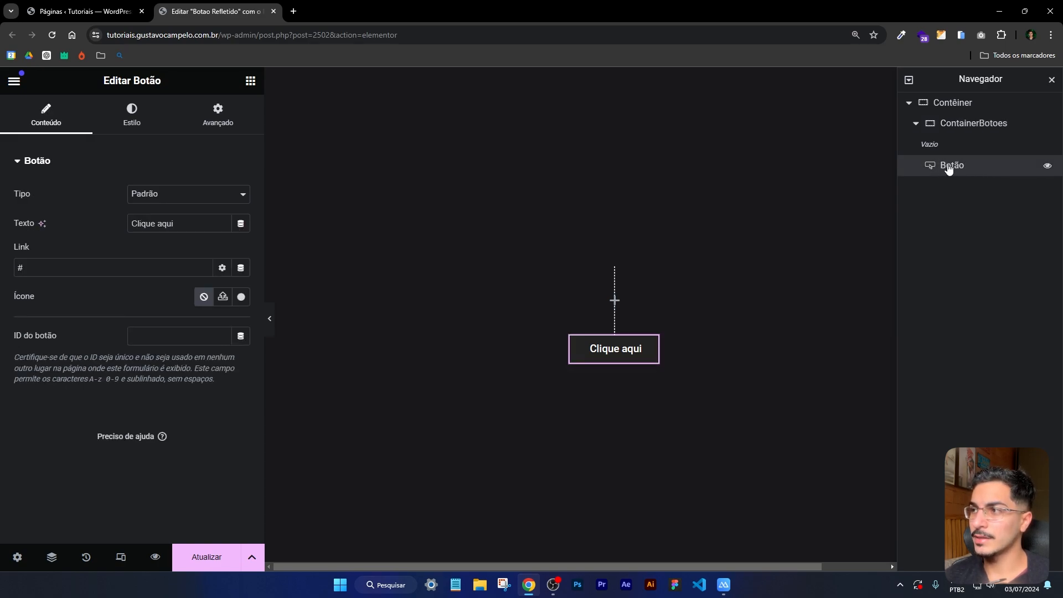
left_click_drag(949, 166, 944, 141)
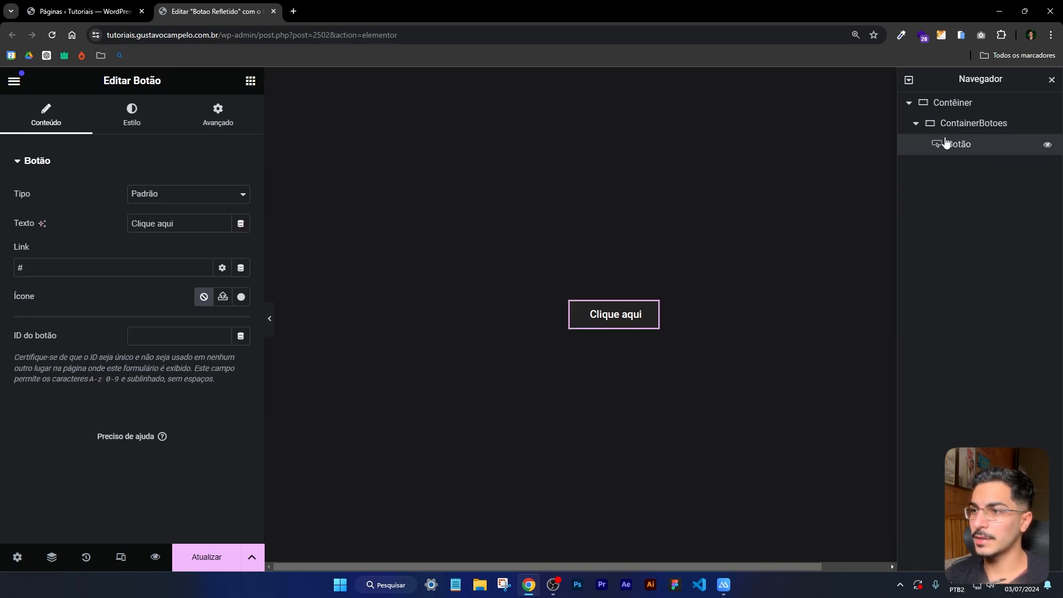
left_click(570, 314)
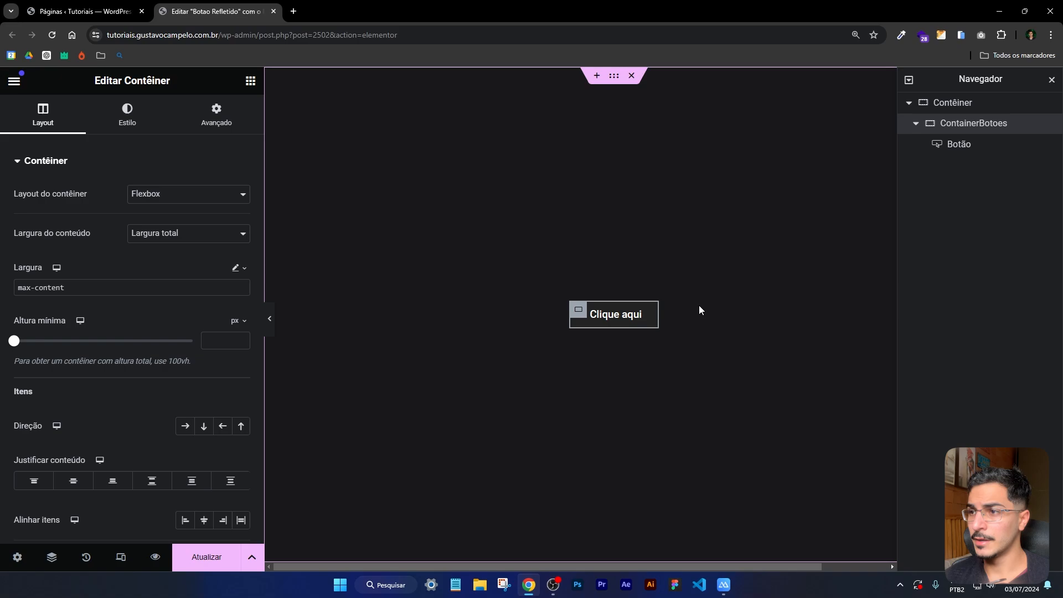
Give the button a gradient background in its normal state and set the first colour to purple #3D21A1.
left_click(647, 313)
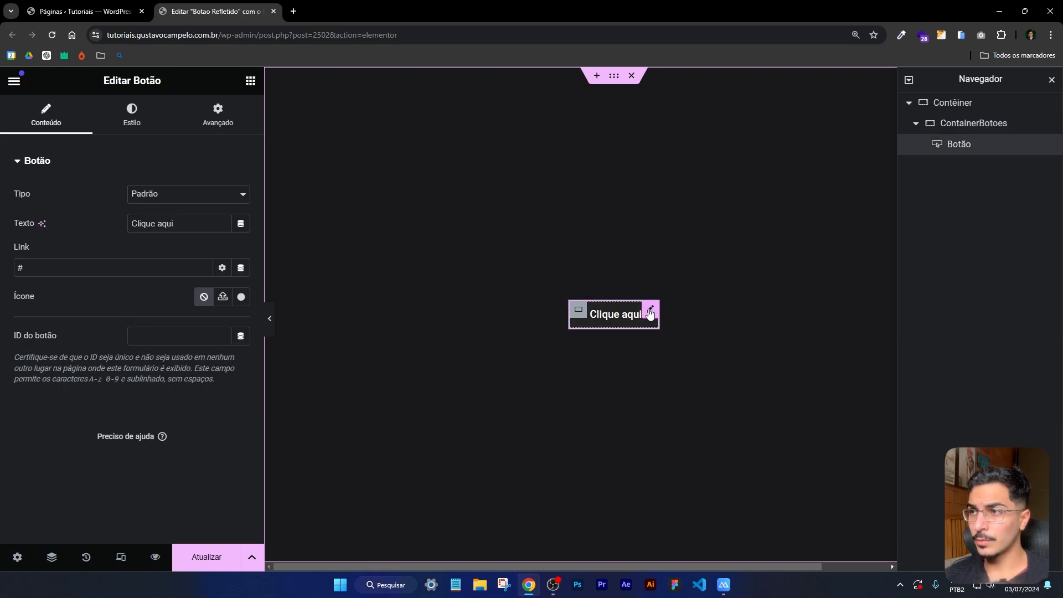
left_click(143, 123)
scroll(203, 248, "down", 1)
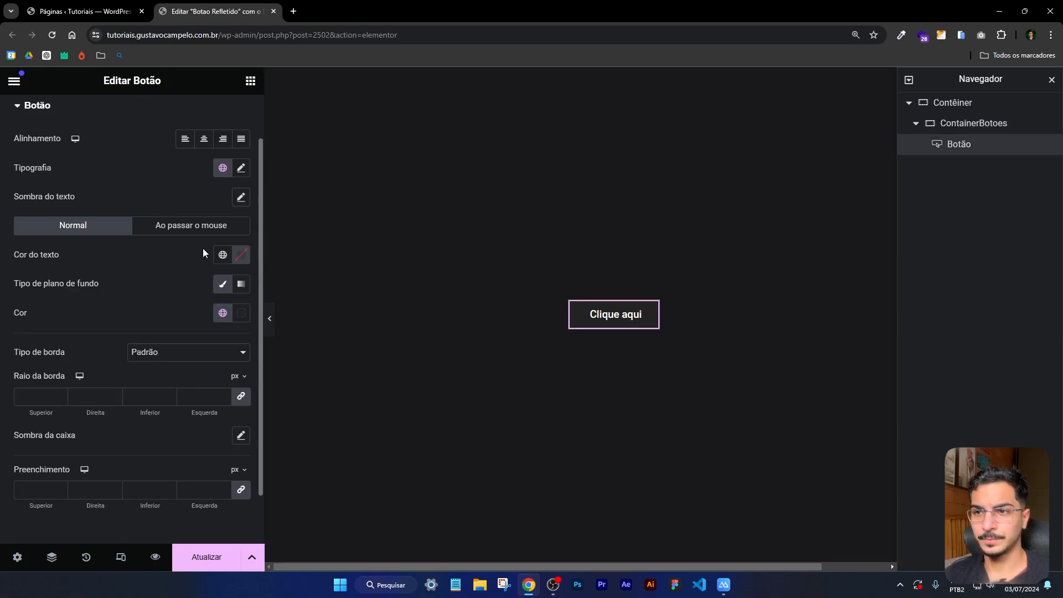
left_click(241, 286)
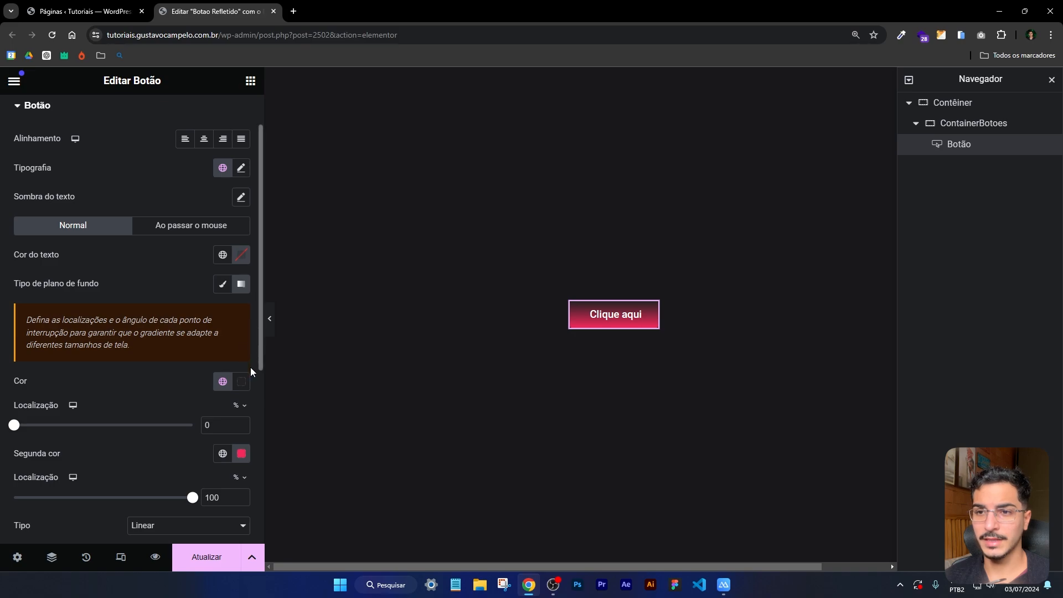
left_click(268, 316)
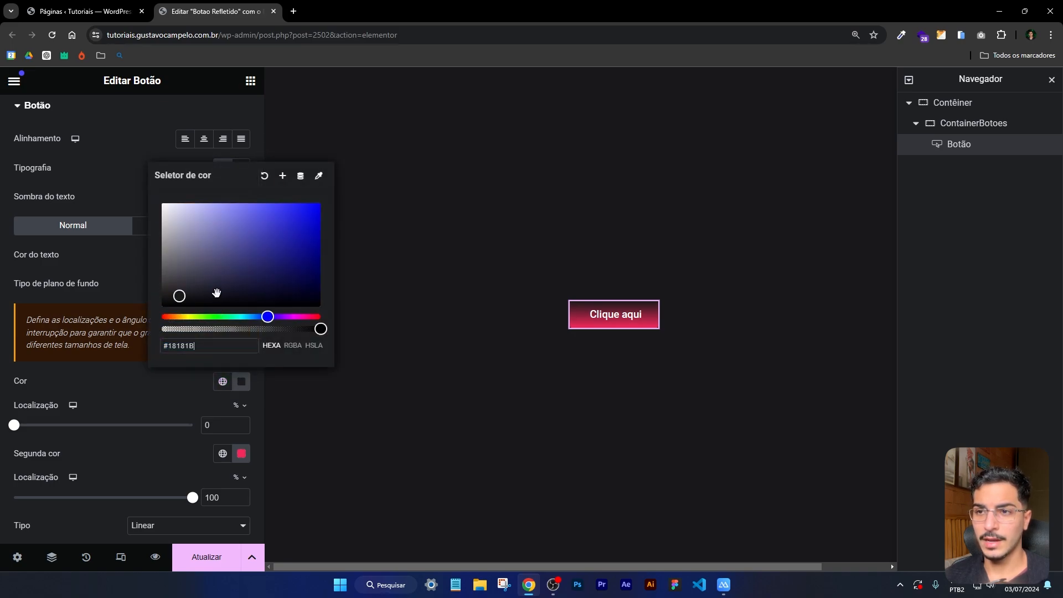
mouse_move(216, 290)
left_mouse_down()
mouse_move(275, 231)
mouse_move(273, 244)
mouse_move(287, 241)
left_mouse_up()
left_click_drag(267, 316, 273, 317)
left_click(198, 397)
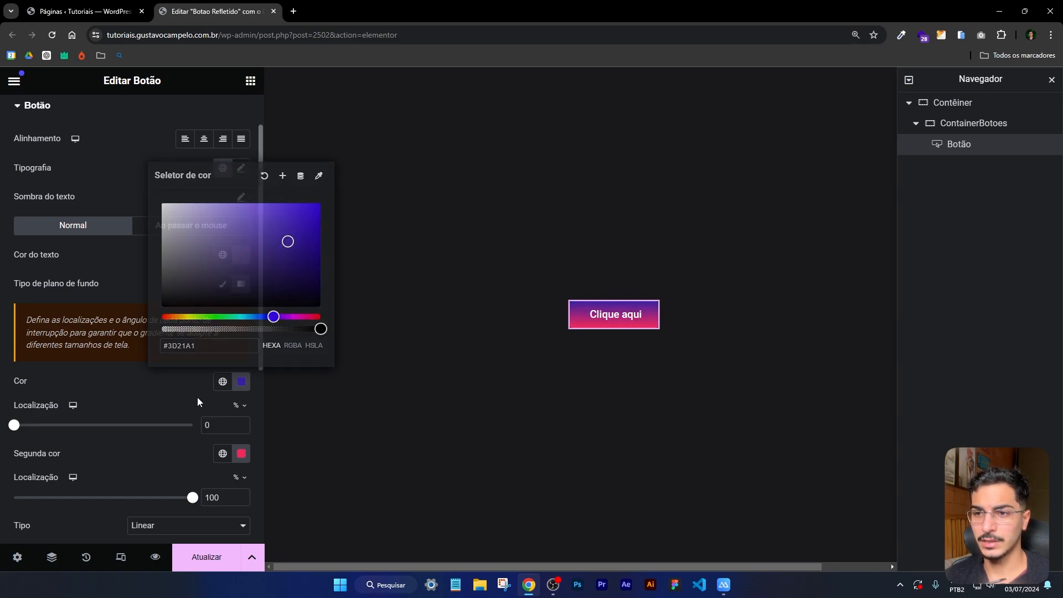
Set the second colour of the button's gradient to dark blue #1E1E97.
left_click(240, 454)
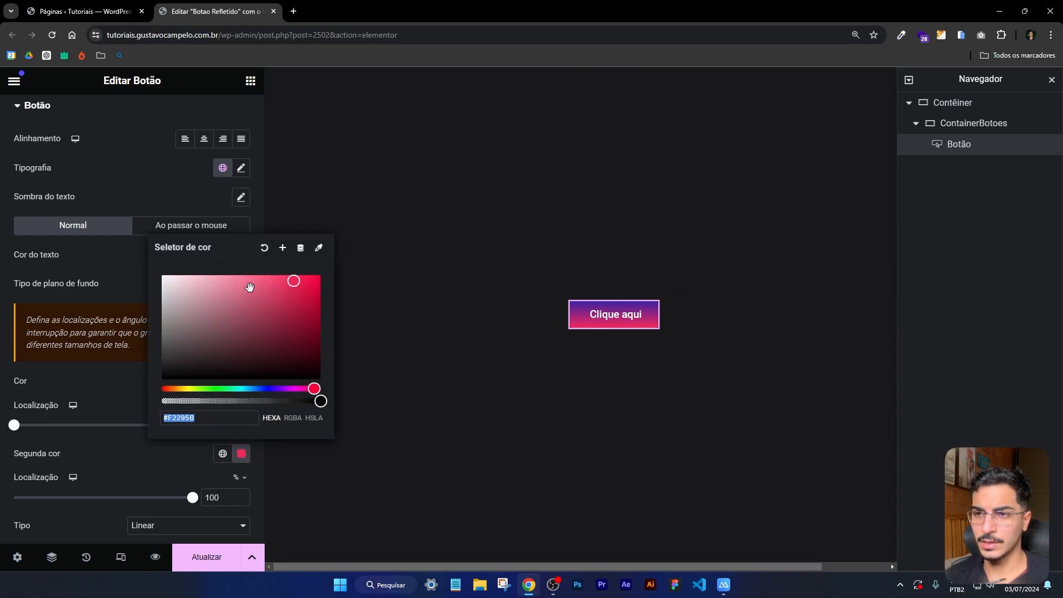
type("#18181B")
left_click_drag(265, 345, 289, 318)
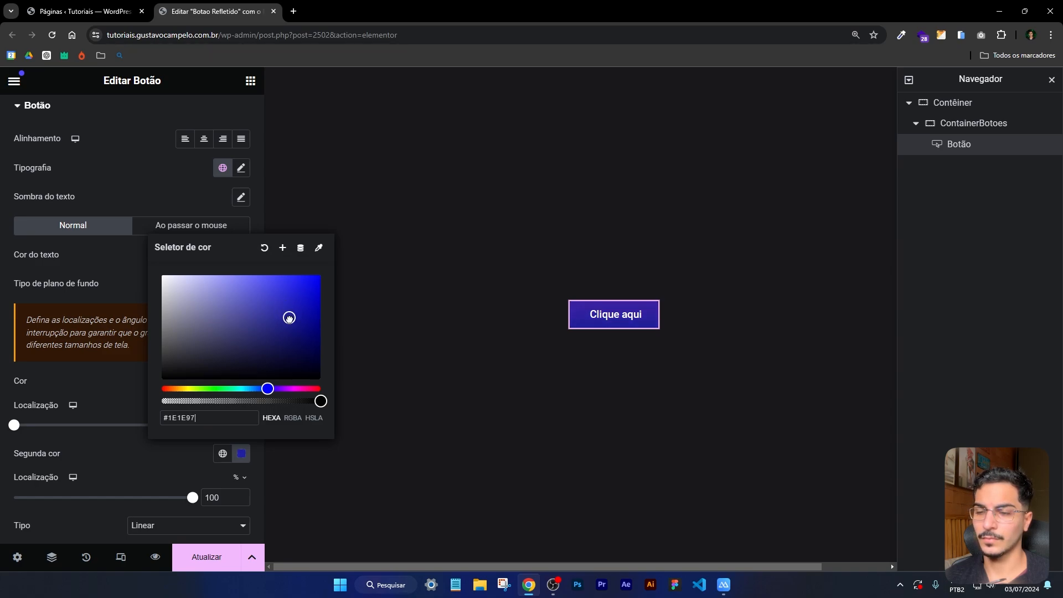
left_click(133, 457)
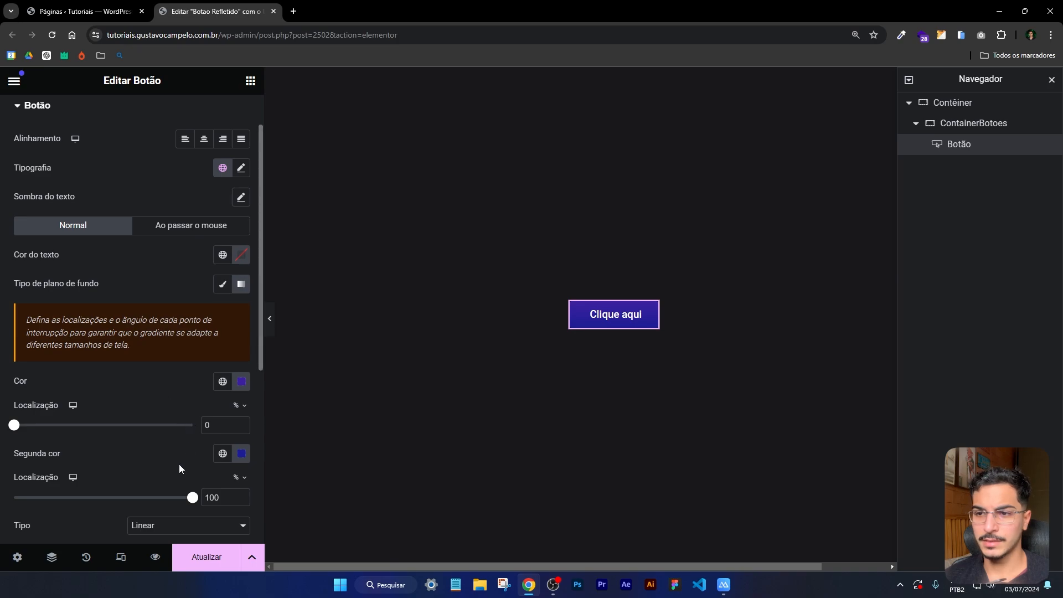
Set the gradient angle to 130 degrees and check the button on the full-width canvas.
scroll(103, 448, "down", 2)
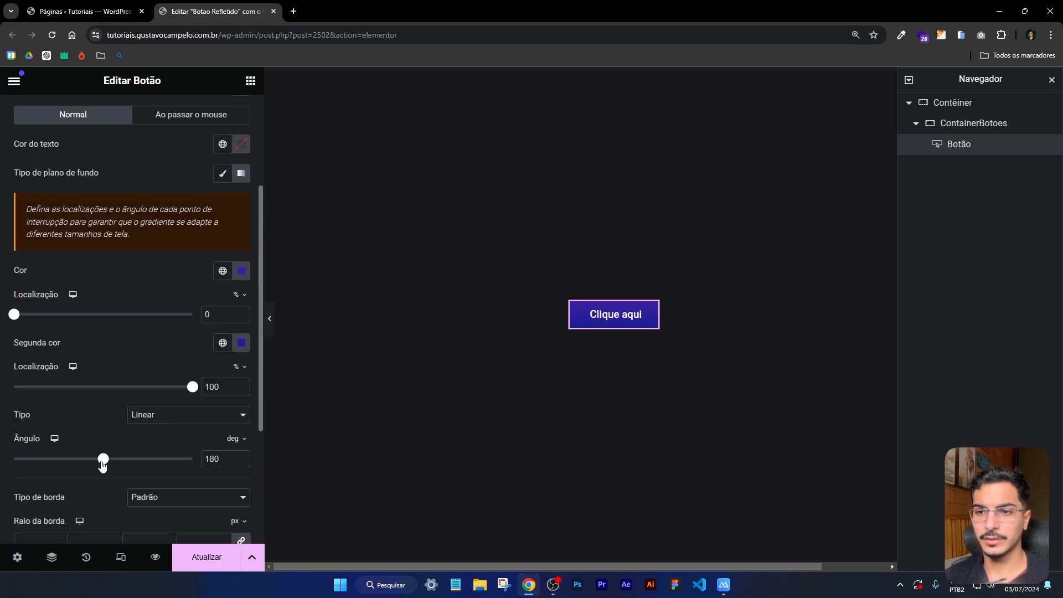
mouse_move(103, 465)
left_mouse_down()
mouse_move(95, 459)
mouse_move(123, 459)
mouse_move(86, 457)
left_mouse_up()
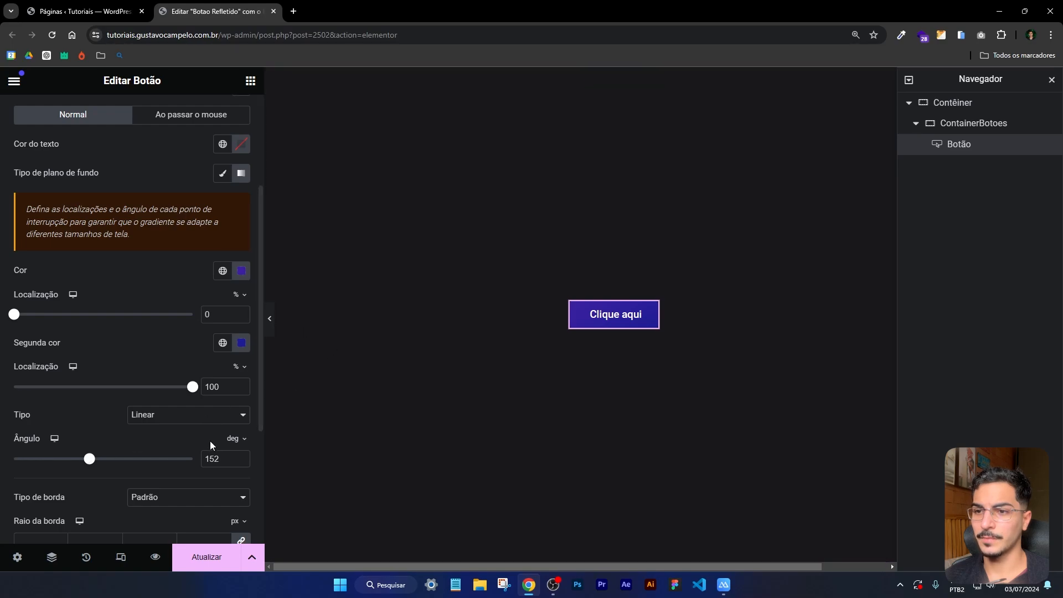
double_click(212, 458)
type("130")
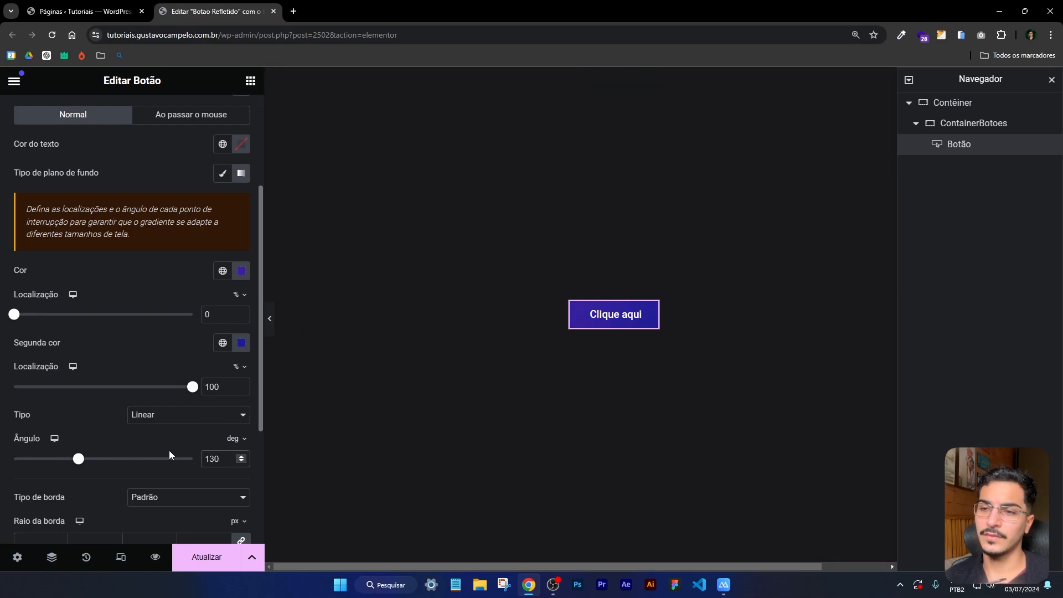
left_click(270, 320)
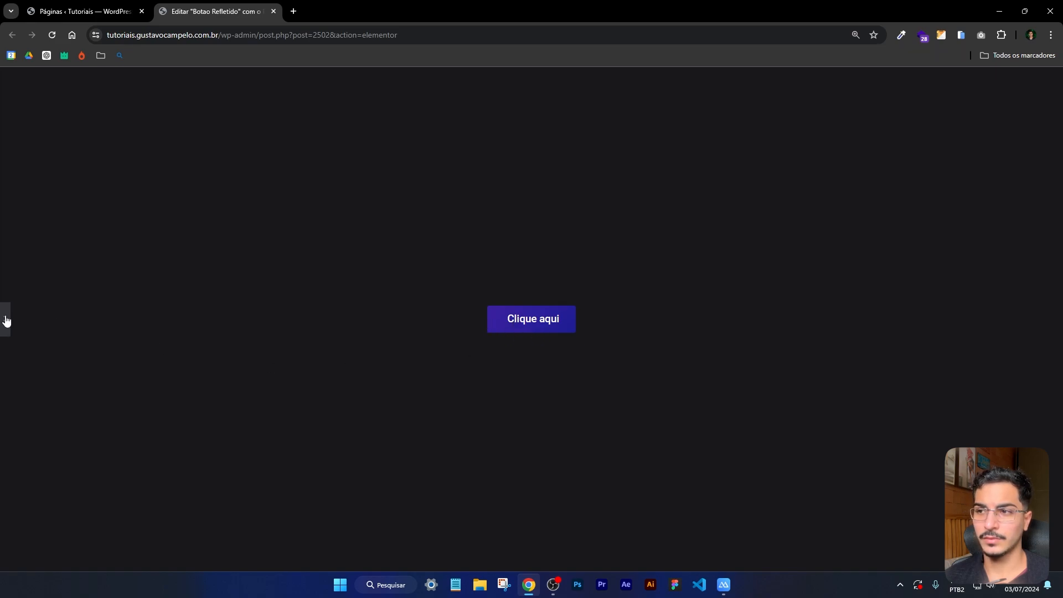
left_click(6, 320)
Change the button's text to CLIQUE AQUI.
scroll(135, 269, "up", 5)
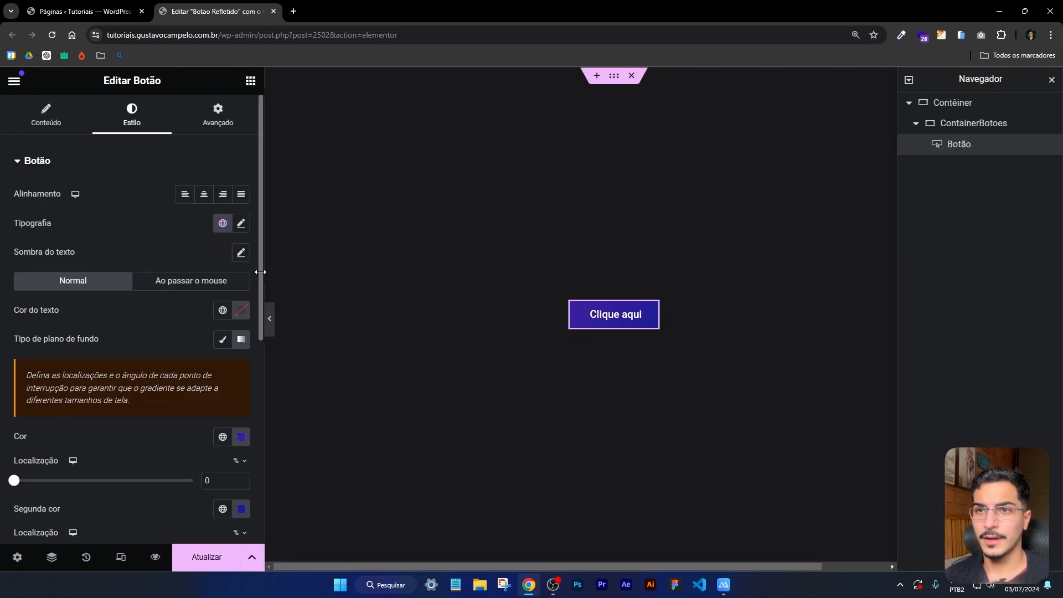
left_click(46, 115)
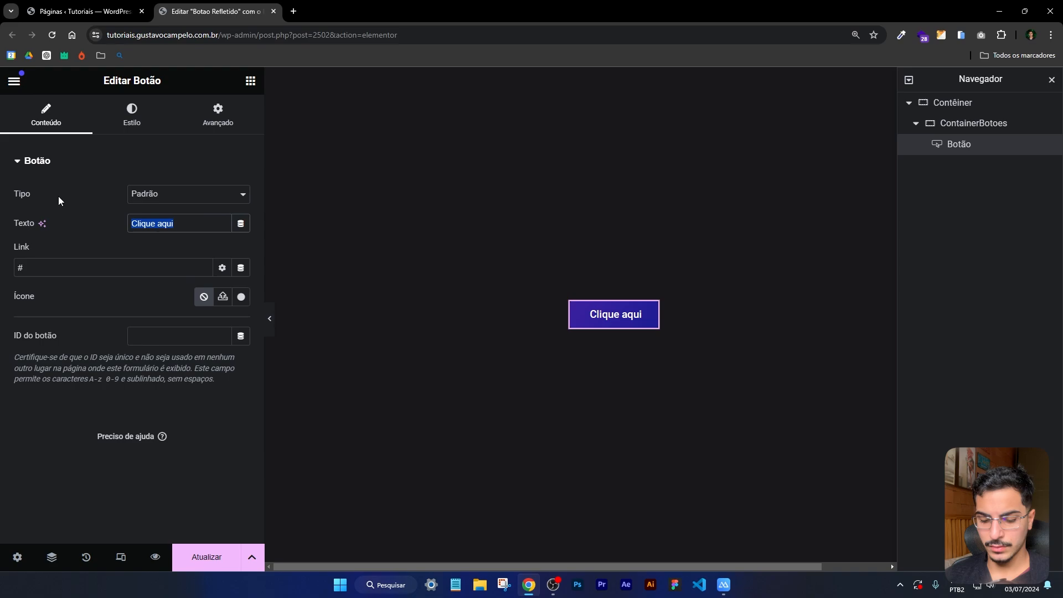
type("CLIQUE AQUI")
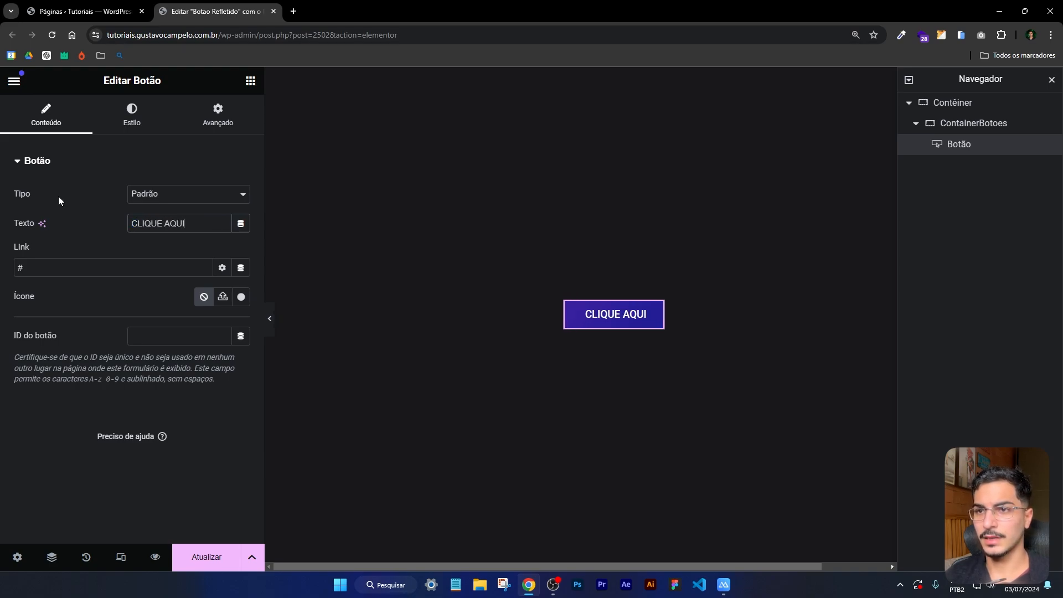
Set the button typography's font family to the custom font Clash.
left_click(141, 125)
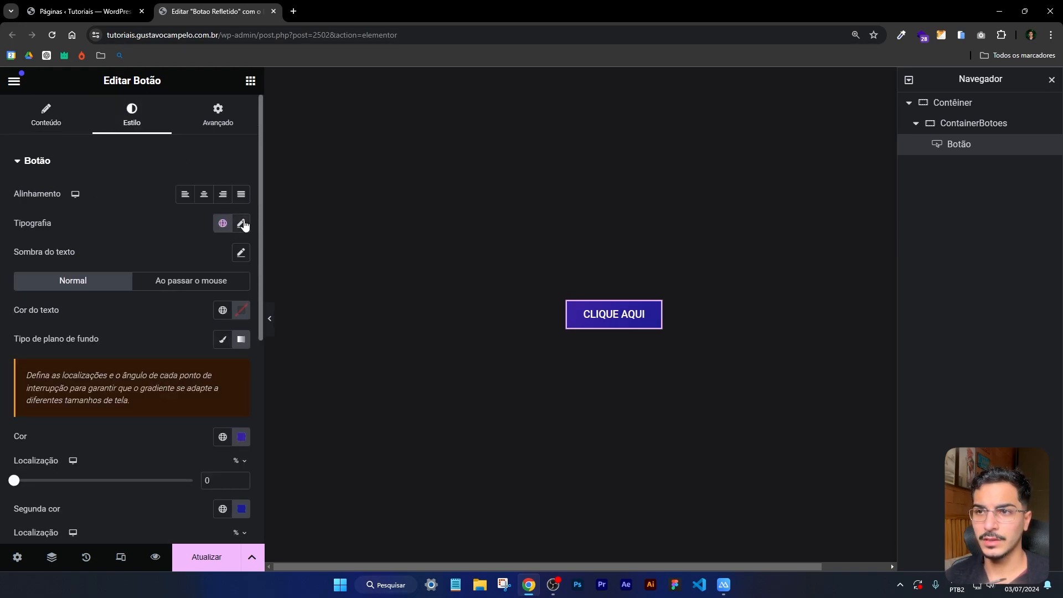
left_click(241, 223)
left_click(189, 293)
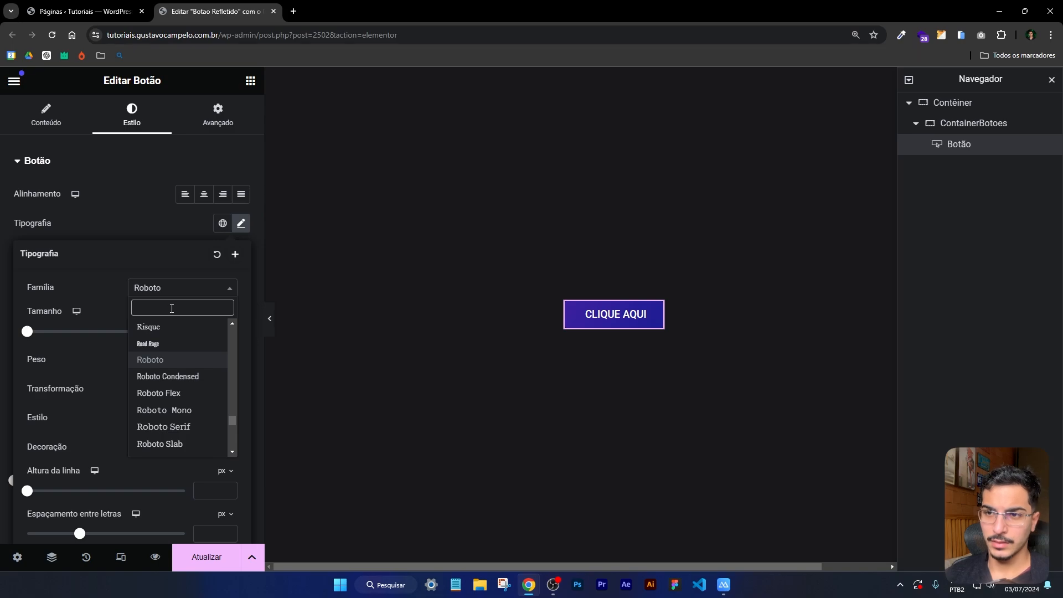
type("clash")
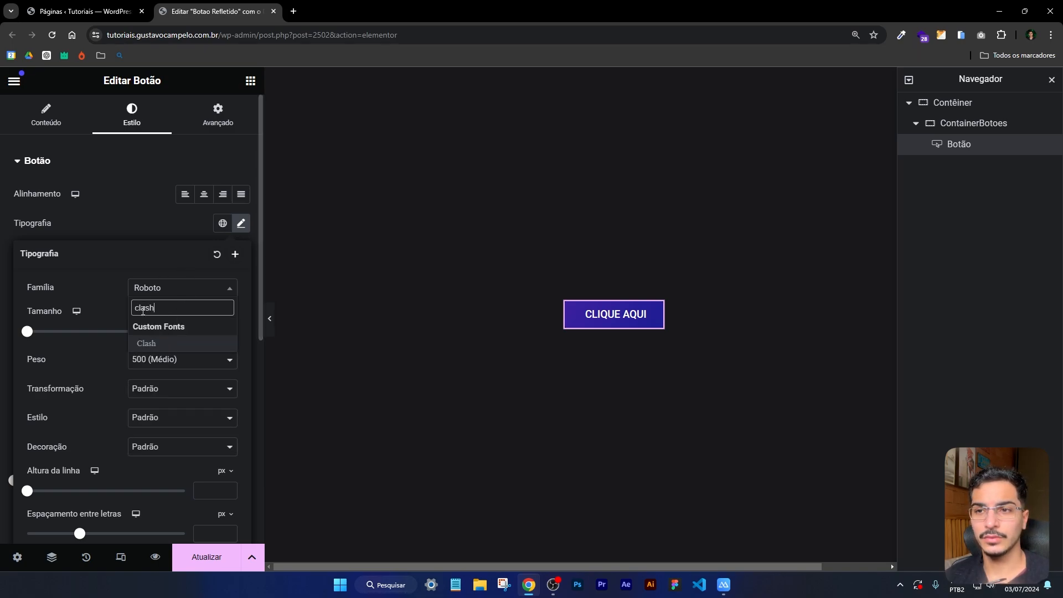
left_click(147, 342)
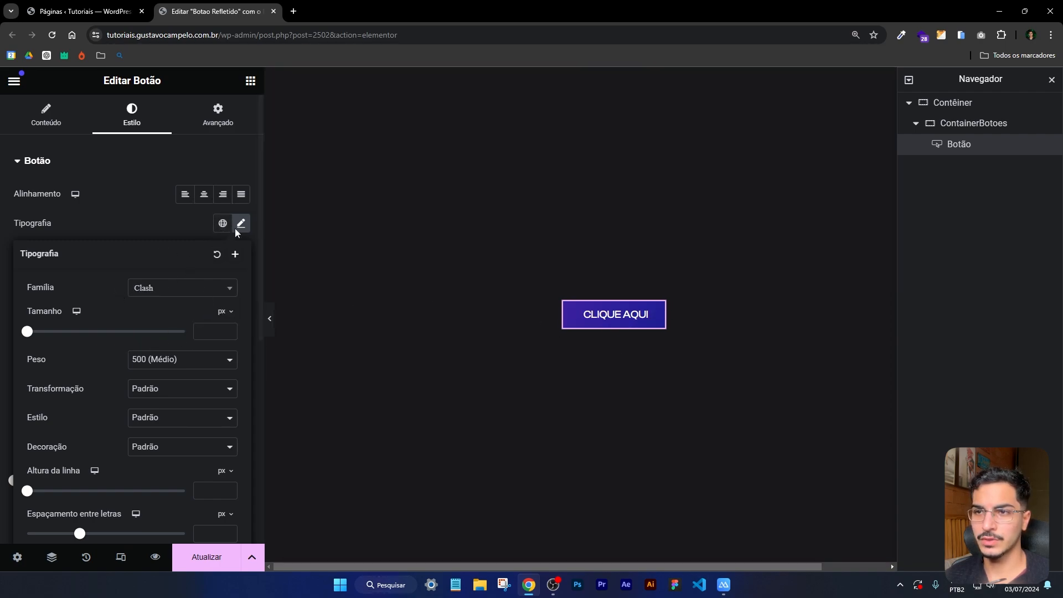
Set the button text's letter spacing to 1 px.
scroll(238, 224, "down", 2)
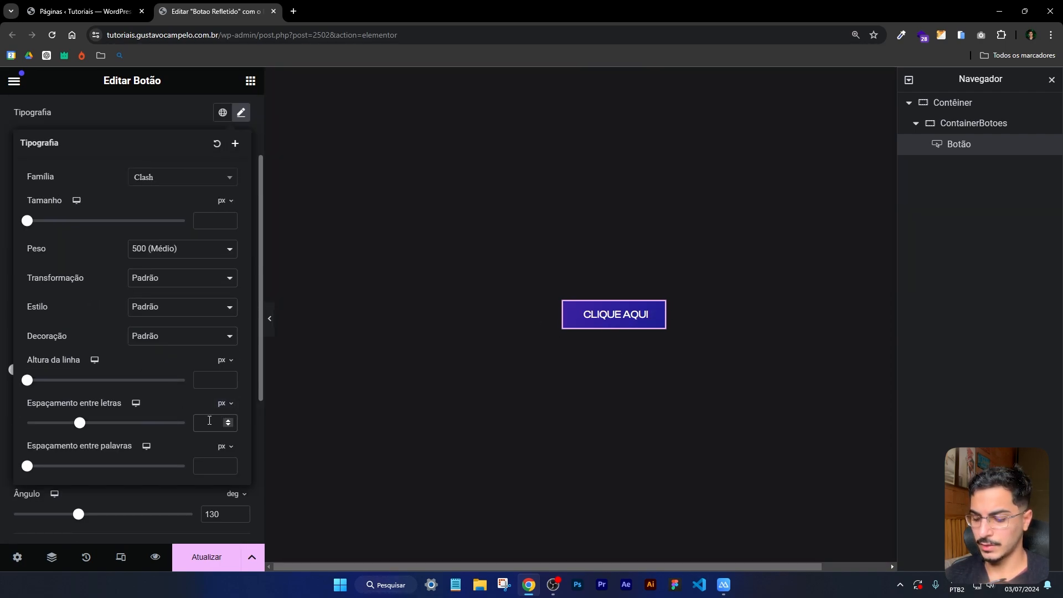
type("1")
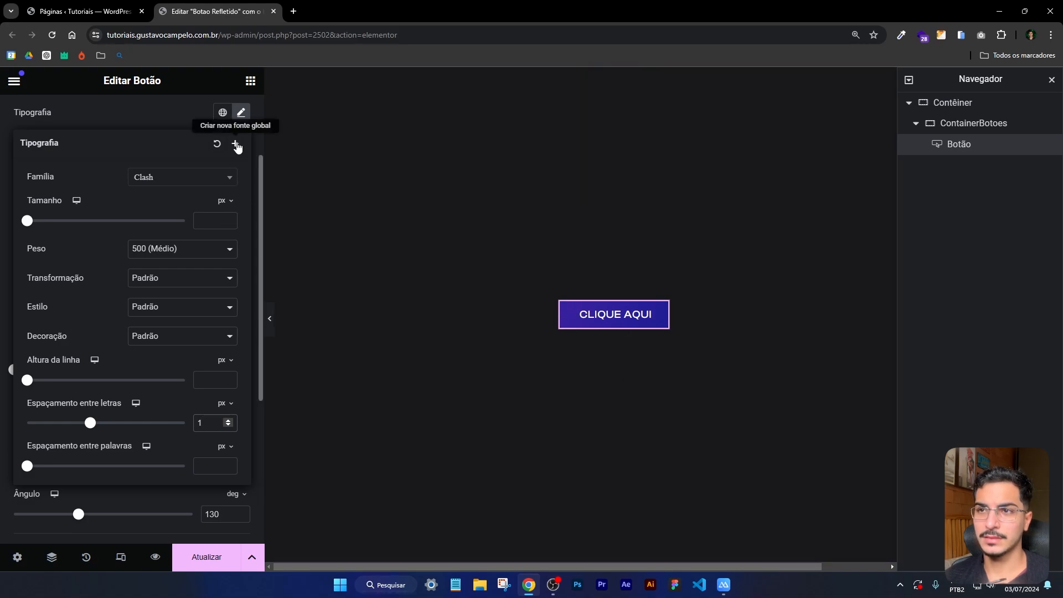
left_click(240, 113)
Set the button's padding to 16 px on all four sides.
scroll(147, 302, "down", 5)
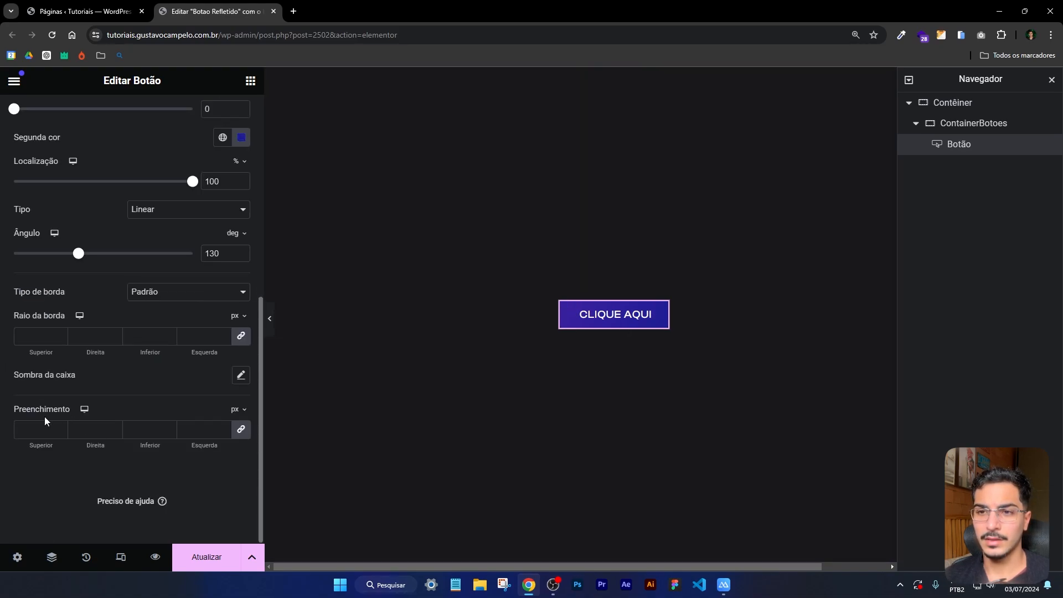
left_click(62, 428)
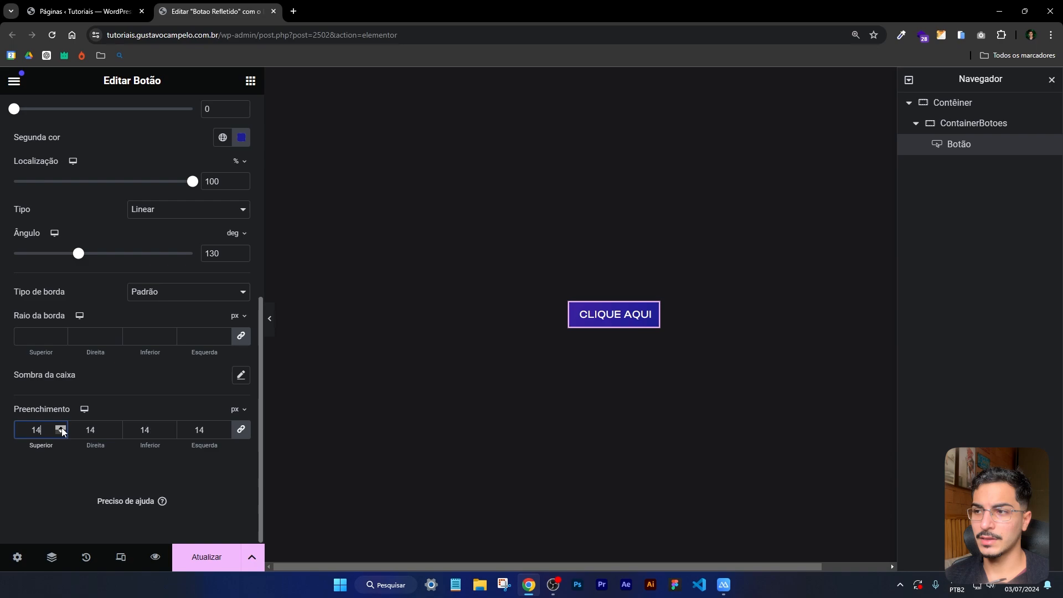
left_click(60, 434)
left_click(61, 433)
left_click(61, 433)
left_click(61, 433)
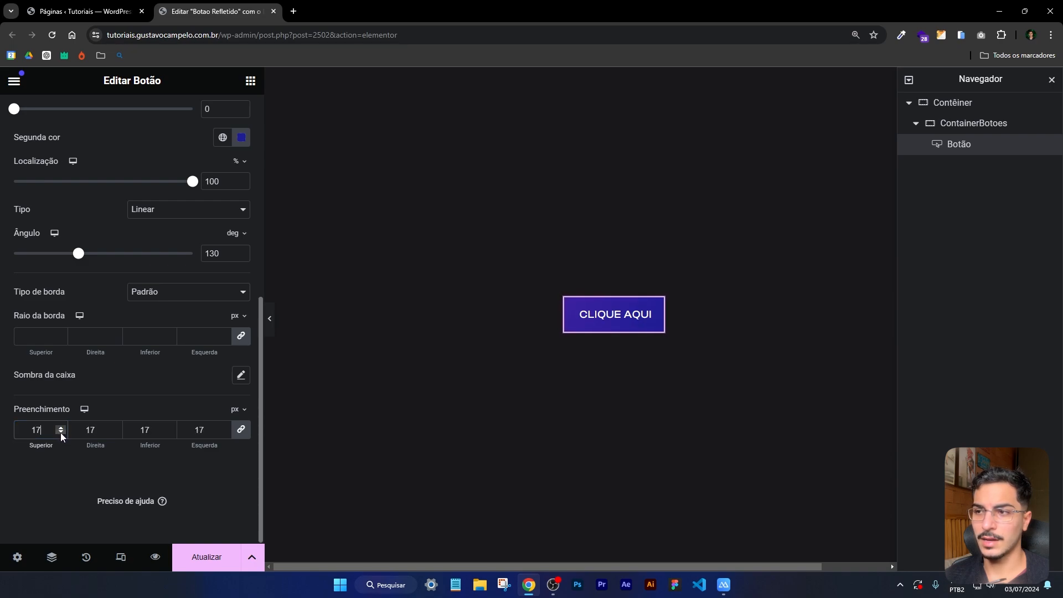
left_click(62, 433)
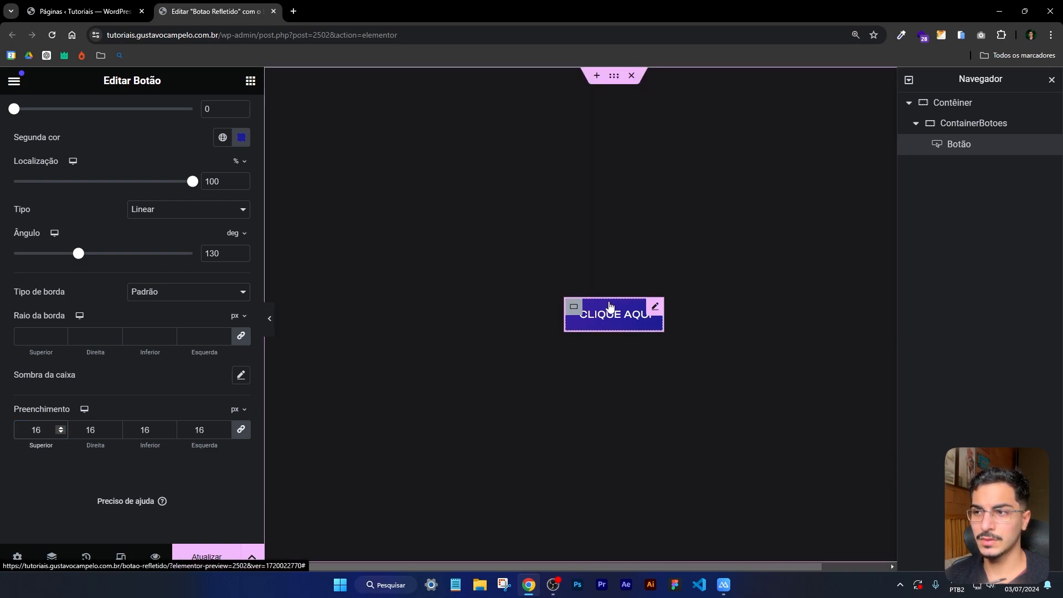
Unlink the button's padding values and set the right and left padding to 32 px.
key("Tab")
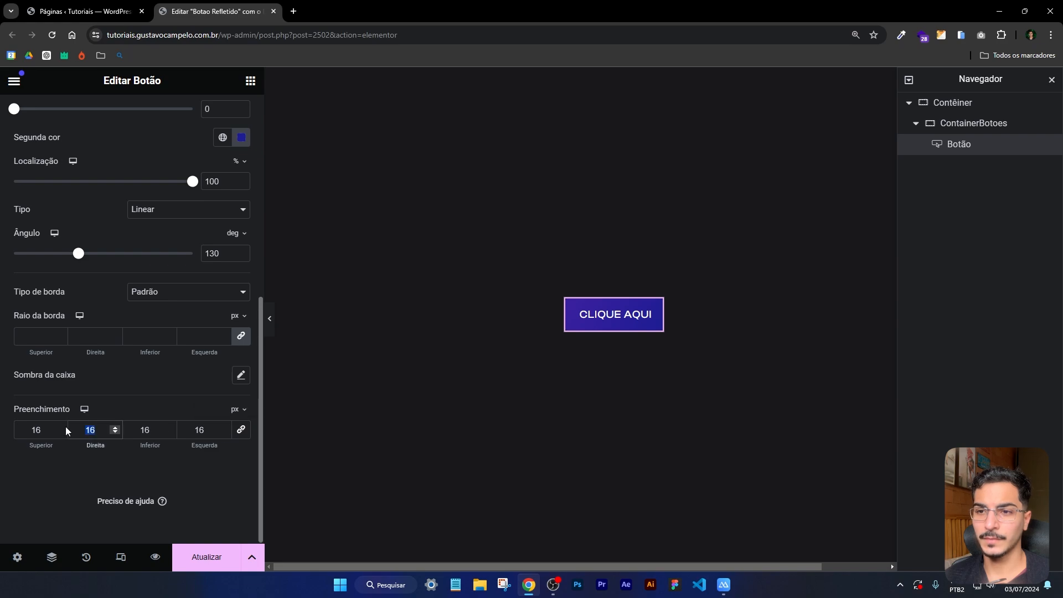
type("32")
key("Tab")
key("Tab")
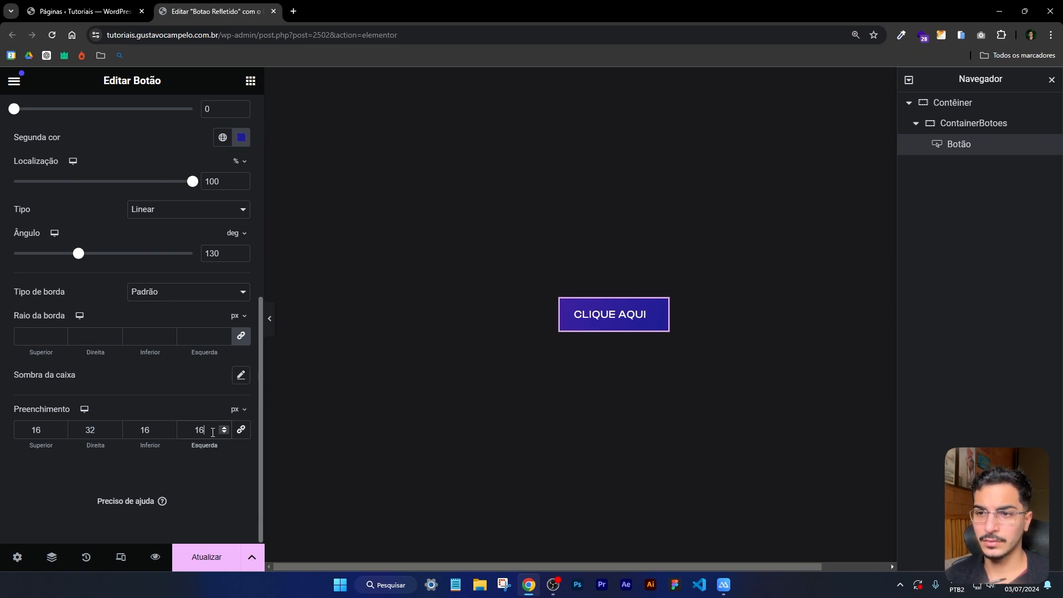
type("32")
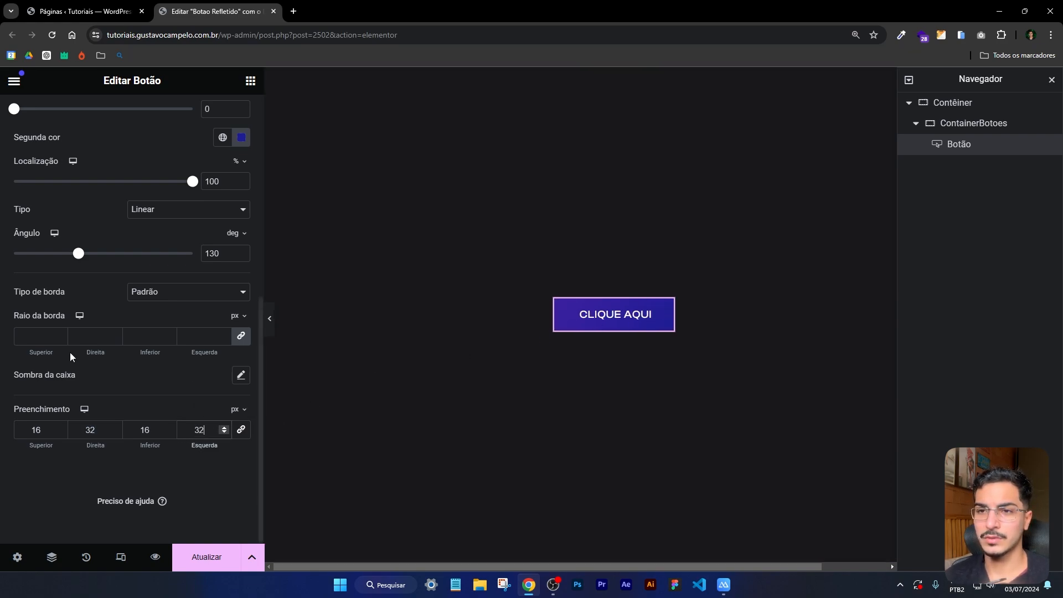
Set the button's border radius to 12 px on all corners and check it on the full-width canvas.
left_click(45, 334)
type("12")
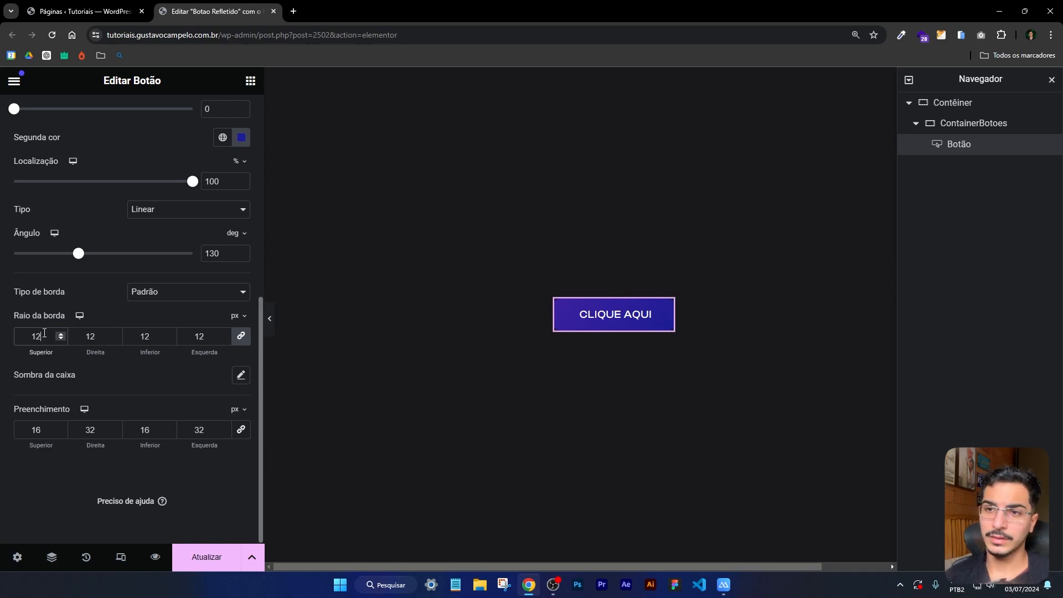
left_click(271, 322)
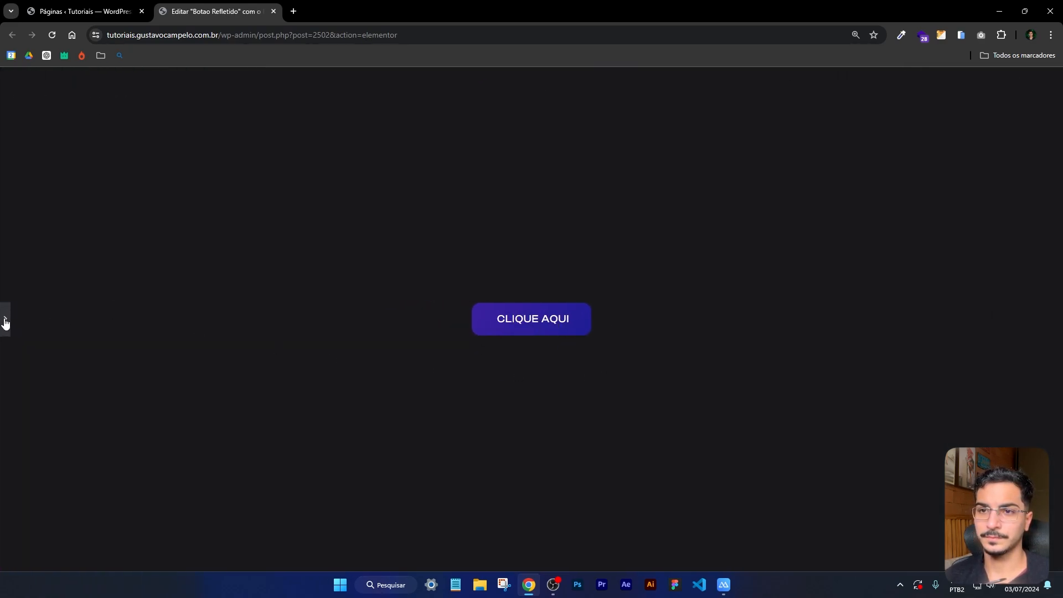
left_click(6, 321)
Duplicate the CLIQUE AQUI button inside the ContainerBotoes container.
scroll(156, 184, "up", 2)
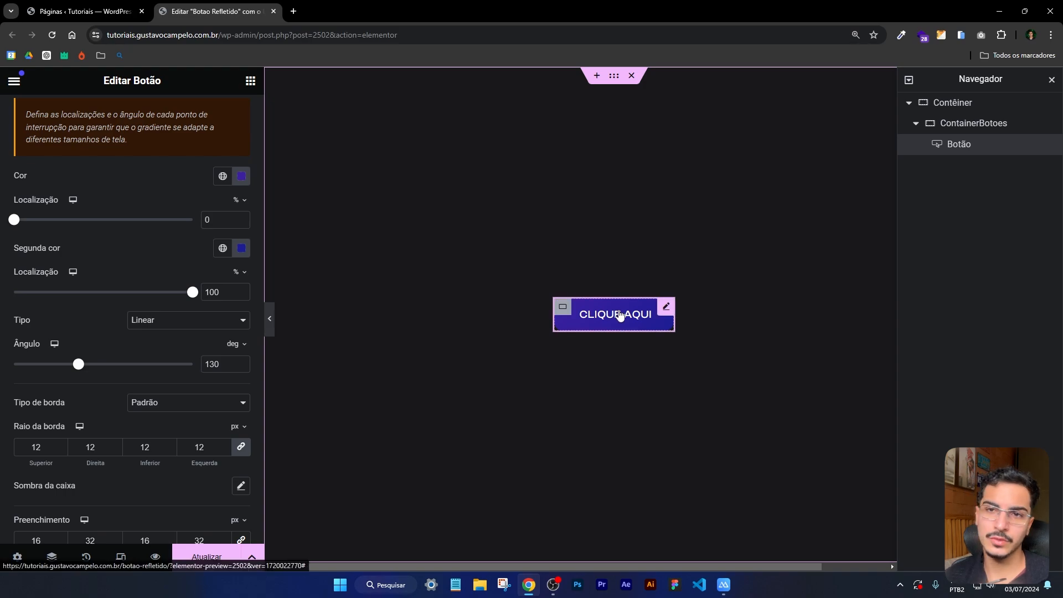
scroll(110, 238, "up", 4)
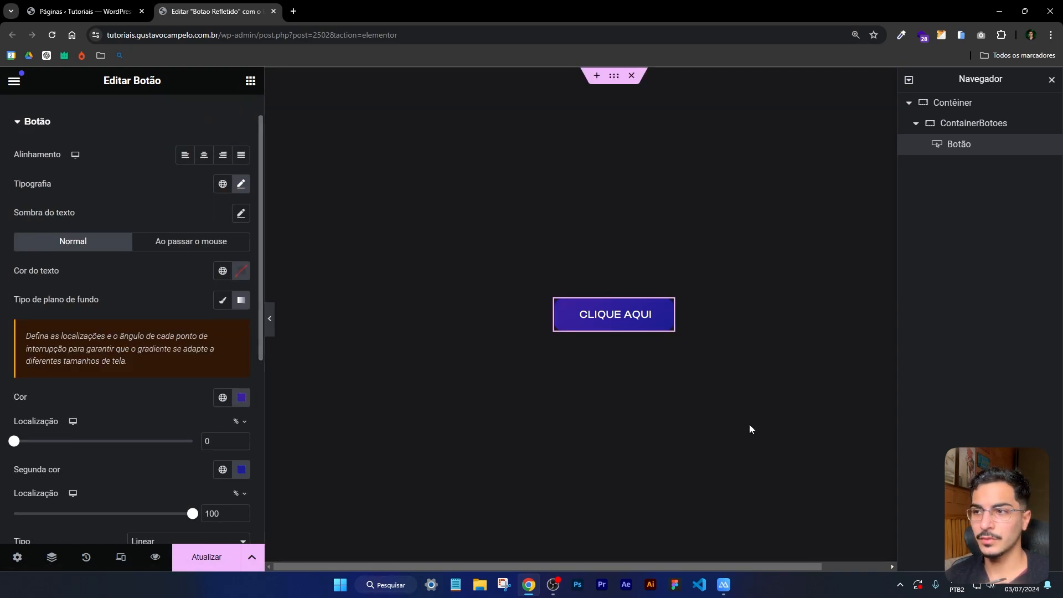
left_click(604, 315)
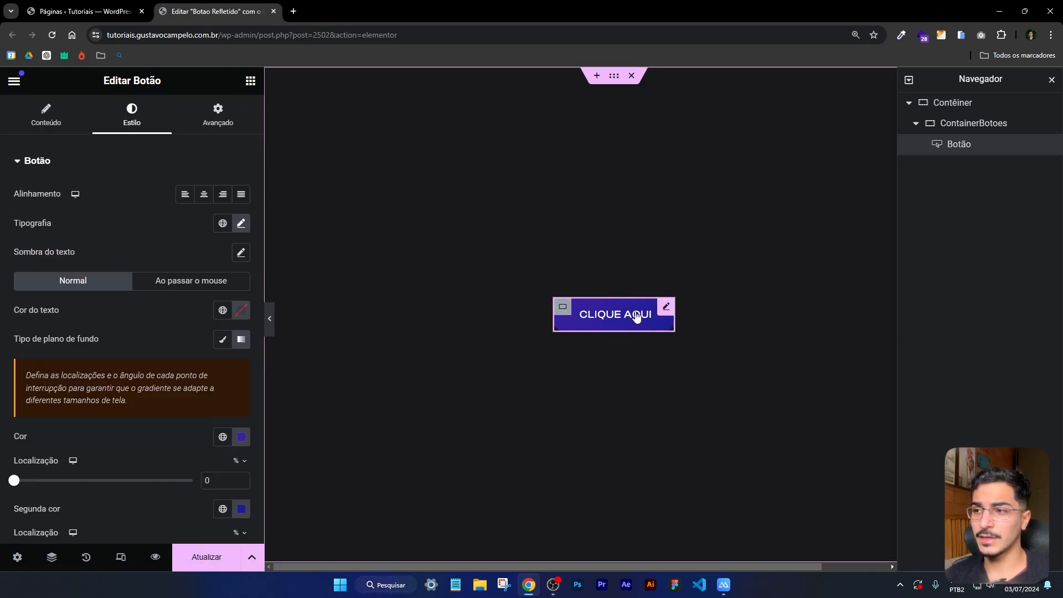
right_click(666, 314)
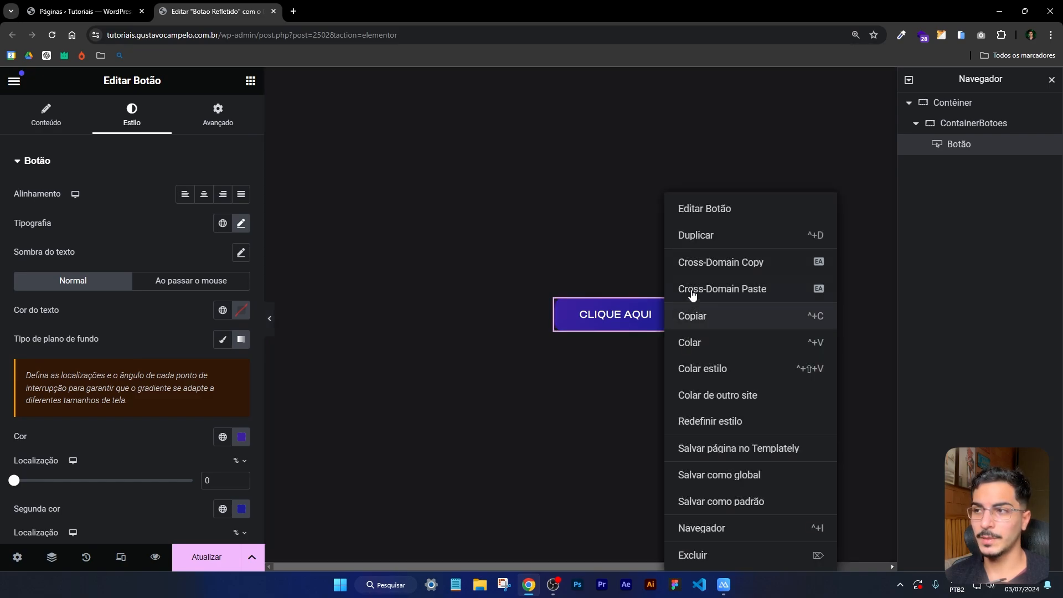
left_click(706, 237)
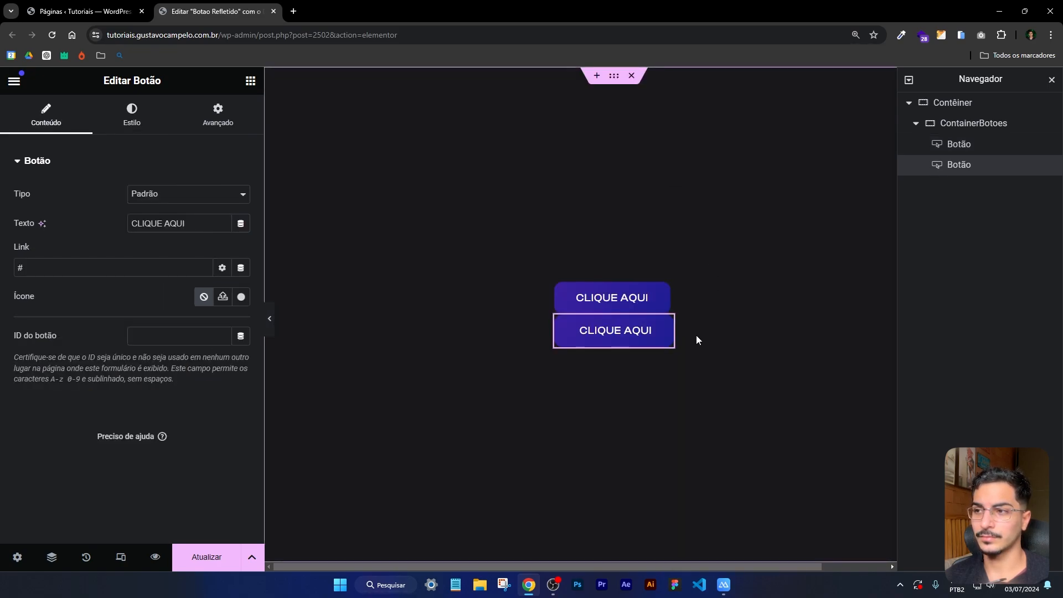
Assign the CSS class botaoPrimario to the upper button in ContainerBotoes.
left_click(664, 289)
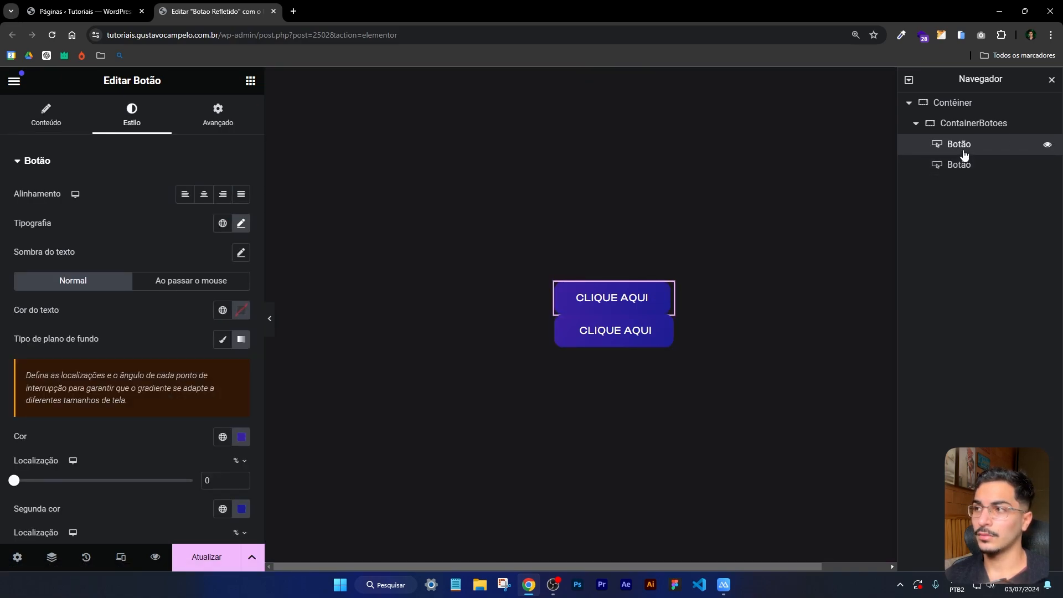
left_click(238, 114)
scroll(178, 271, "down", 1)
scroll(177, 271, "down", 3)
left_click(166, 338)
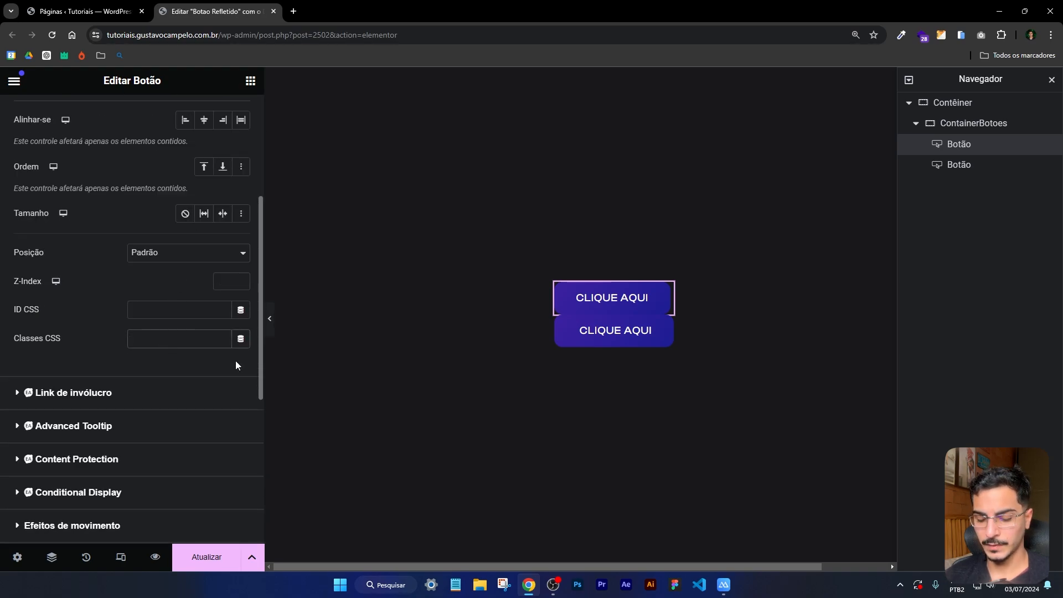
type("botao")
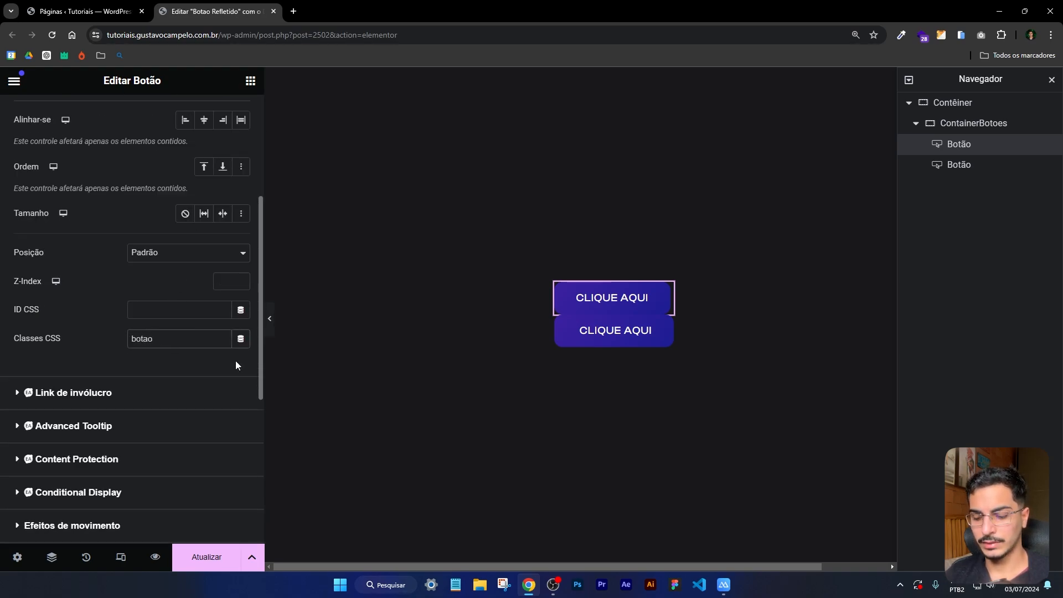
type("Primario")
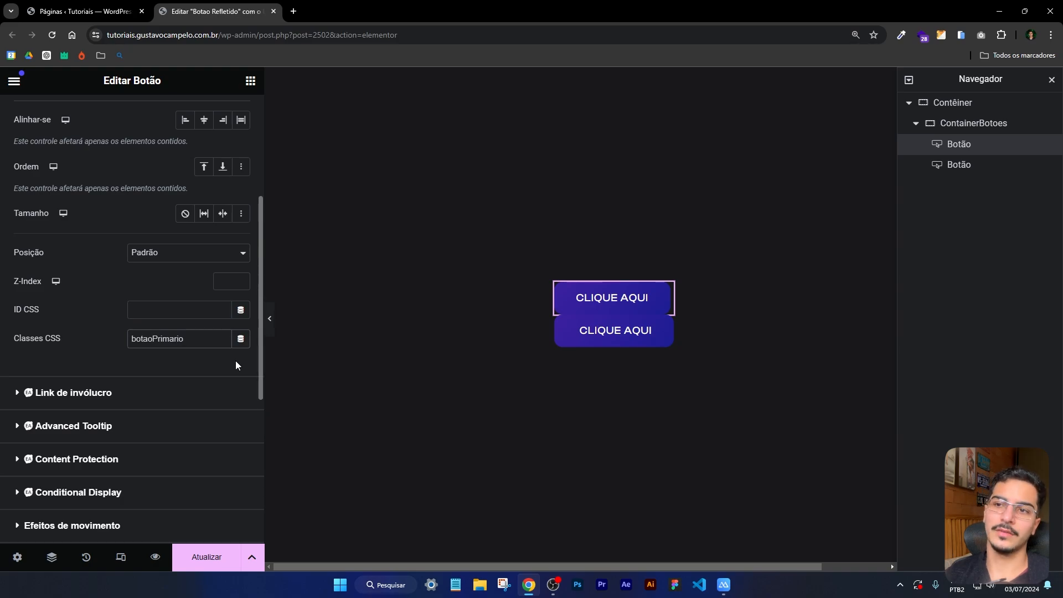
double_click(159, 343)
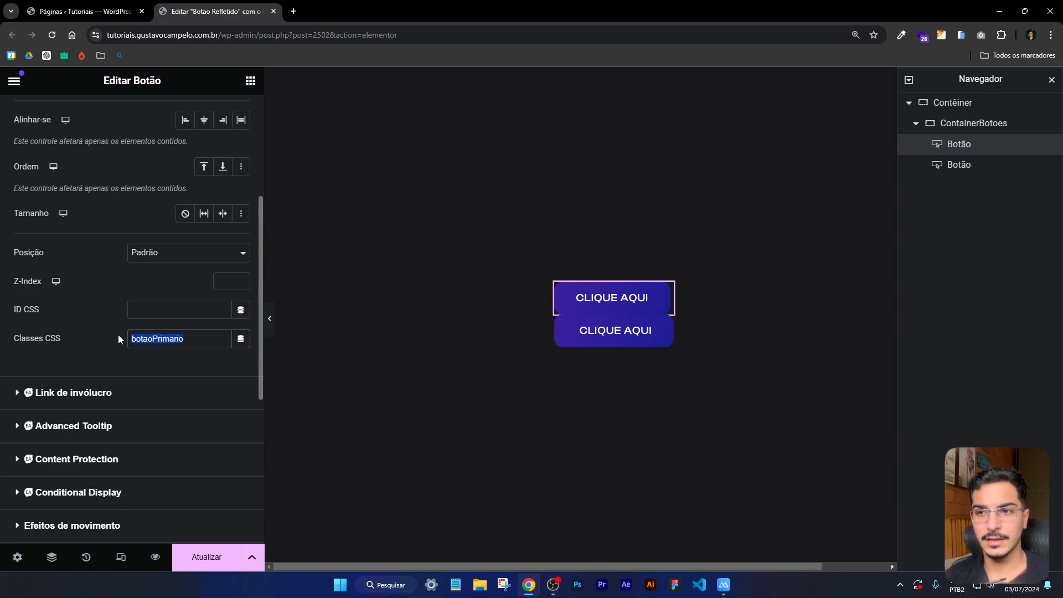
Assign the CSS class containerBotoes to the ContainerBotoes container.
left_click(973, 126)
left_click(219, 118)
scroll(158, 220, "down", 5)
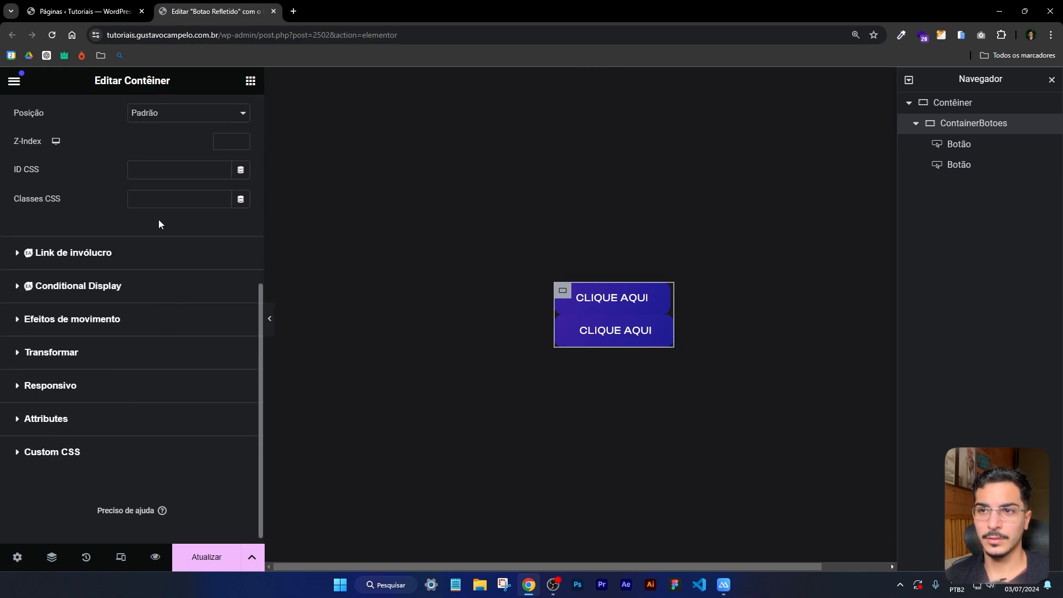
left_click(158, 205)
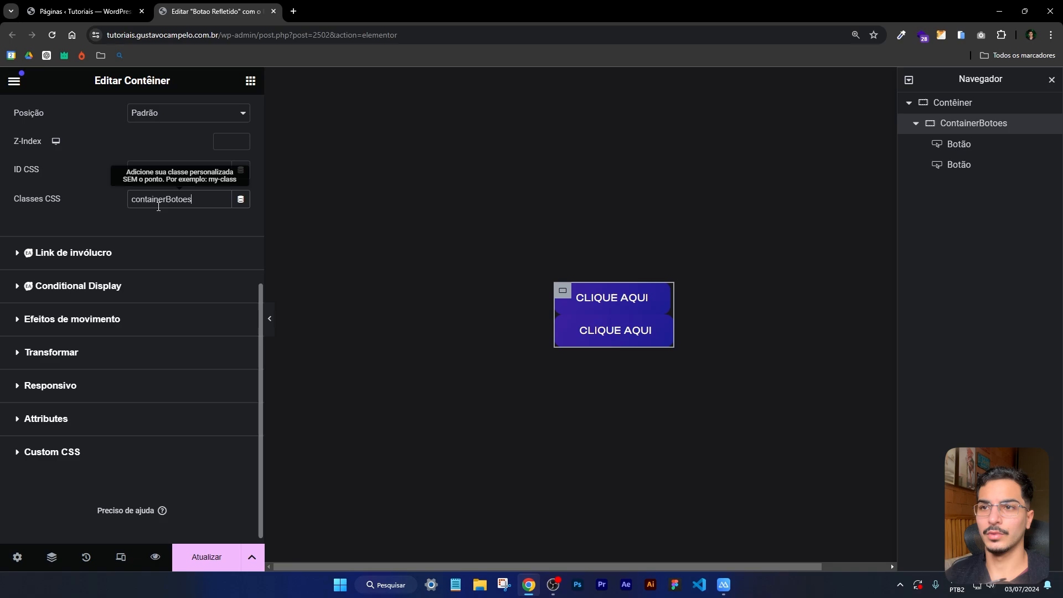
Assign the CSS class reflexo to the lower, duplicated button.
left_click(991, 167)
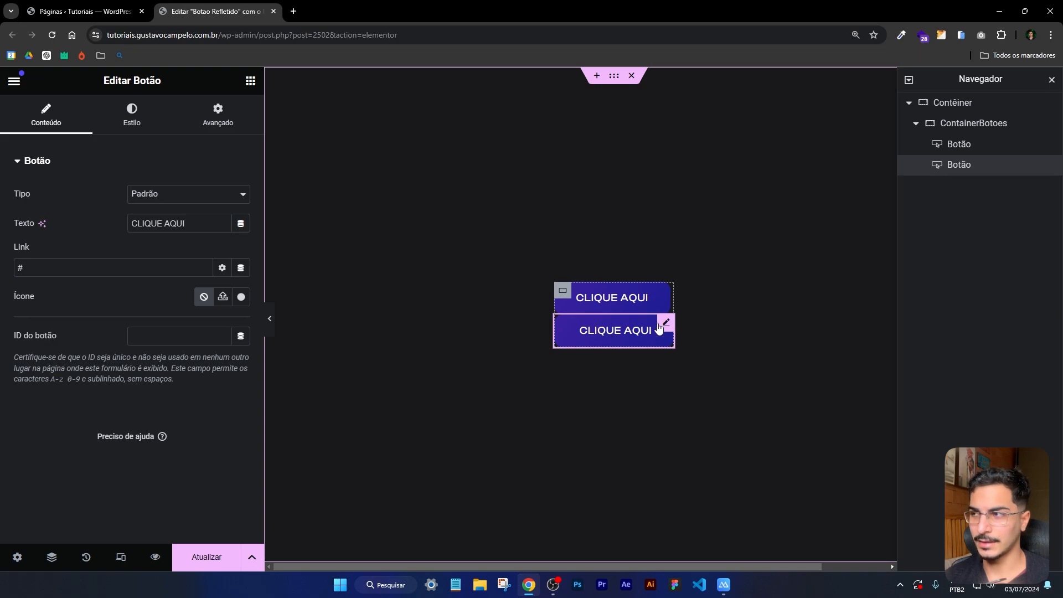
left_click(203, 118)
scroll(144, 349, "down", 4)
left_click(156, 284)
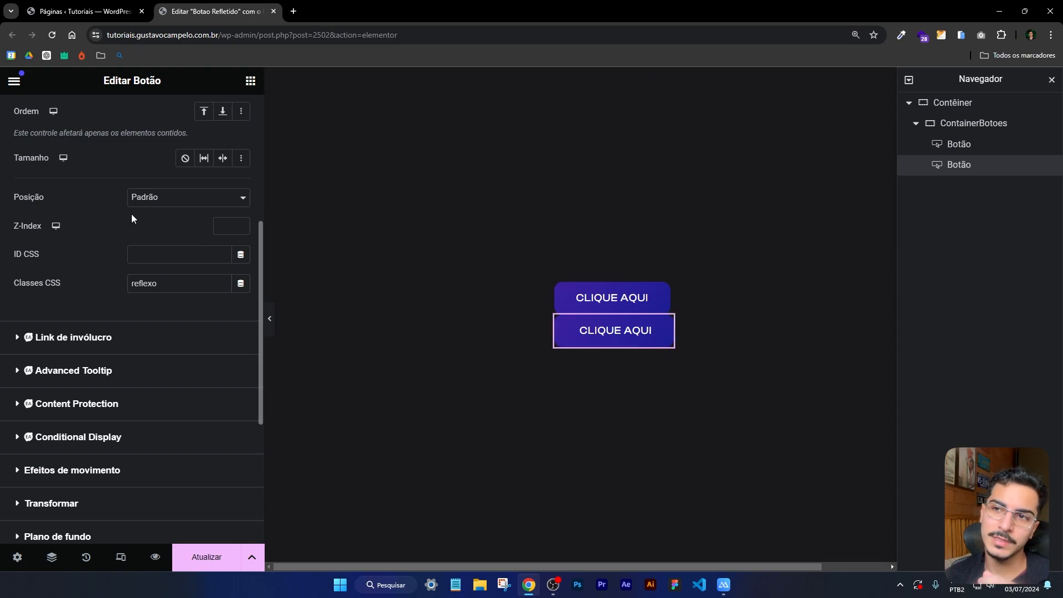
Try the horizontal flip transform on the lower button, then replace it with a vertical flip.
scroll(145, 218, "up", 1)
scroll(145, 217, "up", 4)
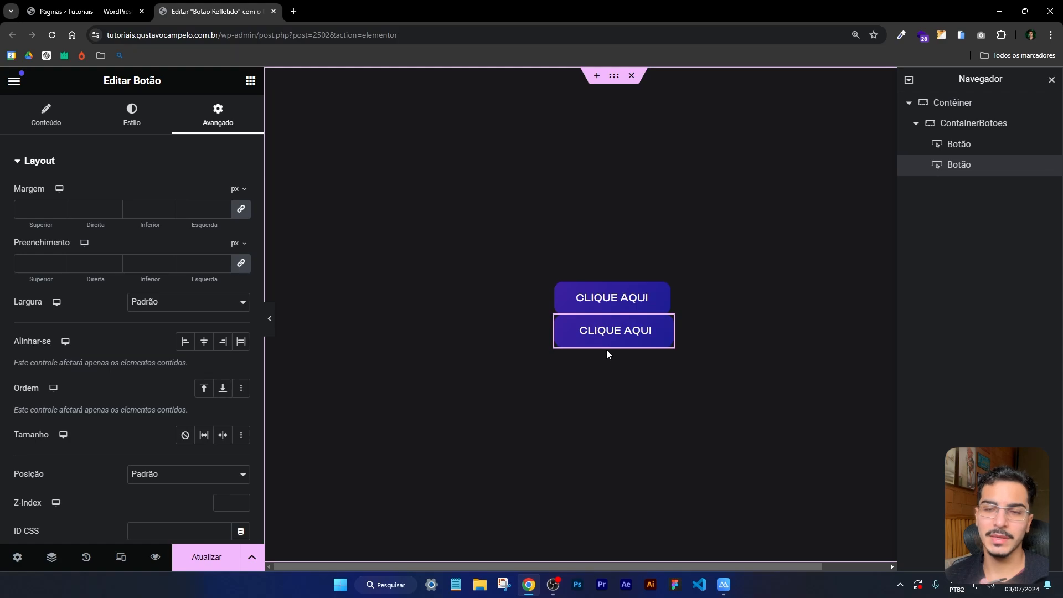
scroll(106, 291, "down", 2)
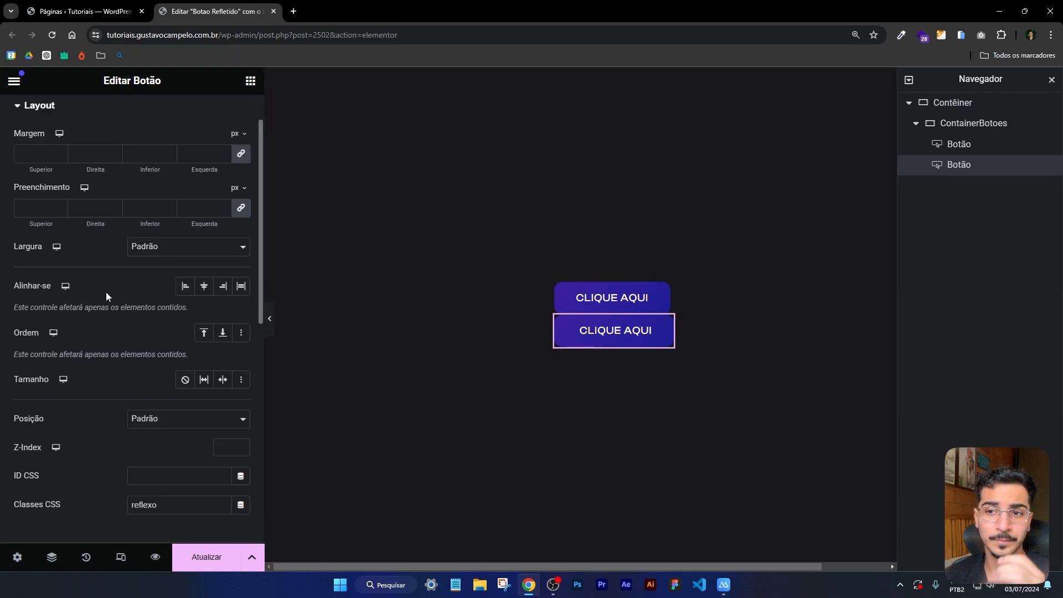
scroll(105, 291, "down", 3)
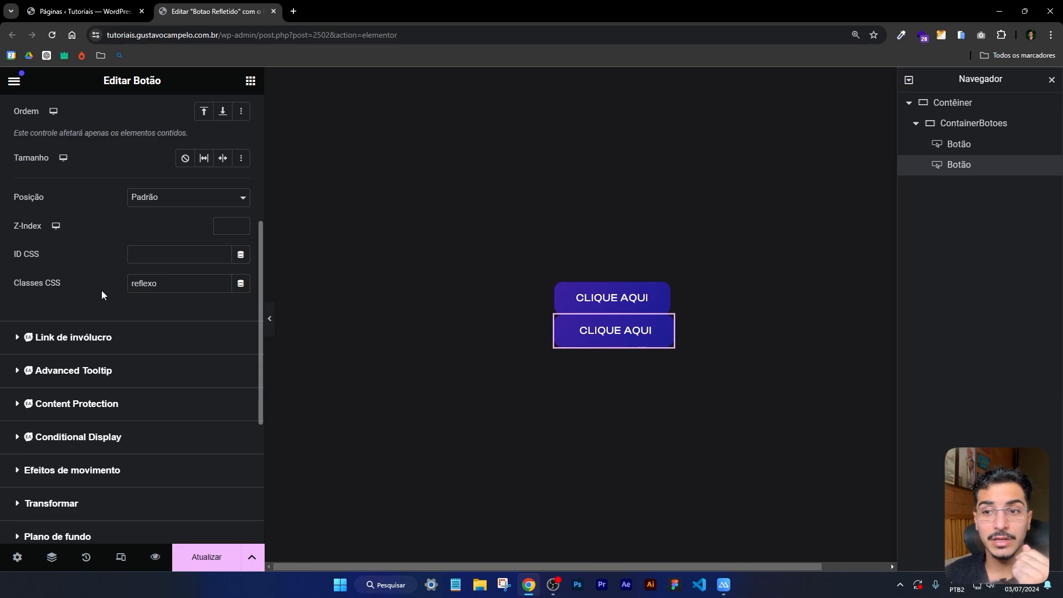
scroll(102, 293, "down", 1)
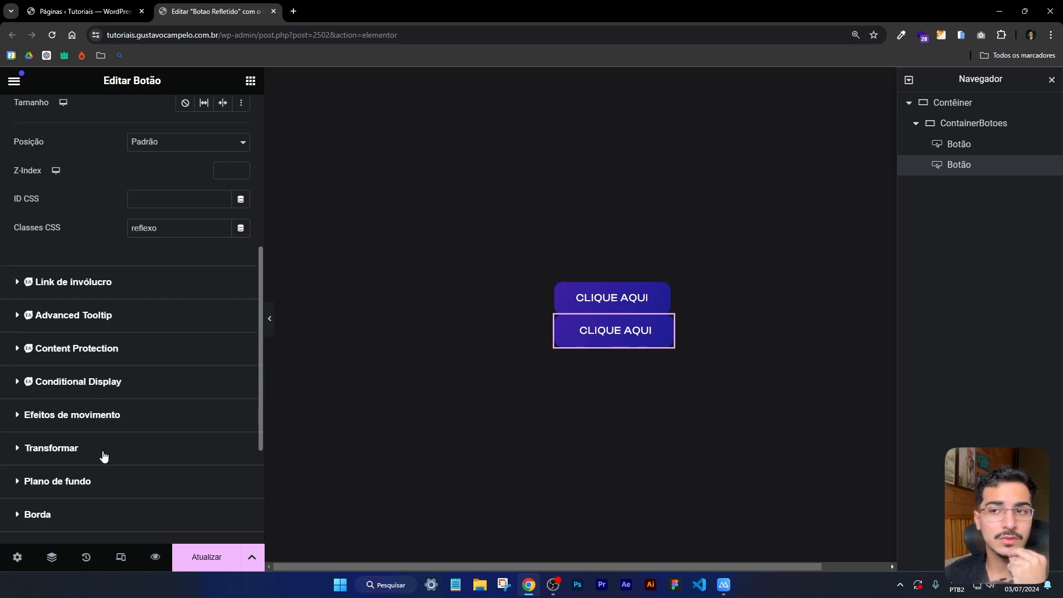
left_click(122, 453)
scroll(170, 309, "down", 2)
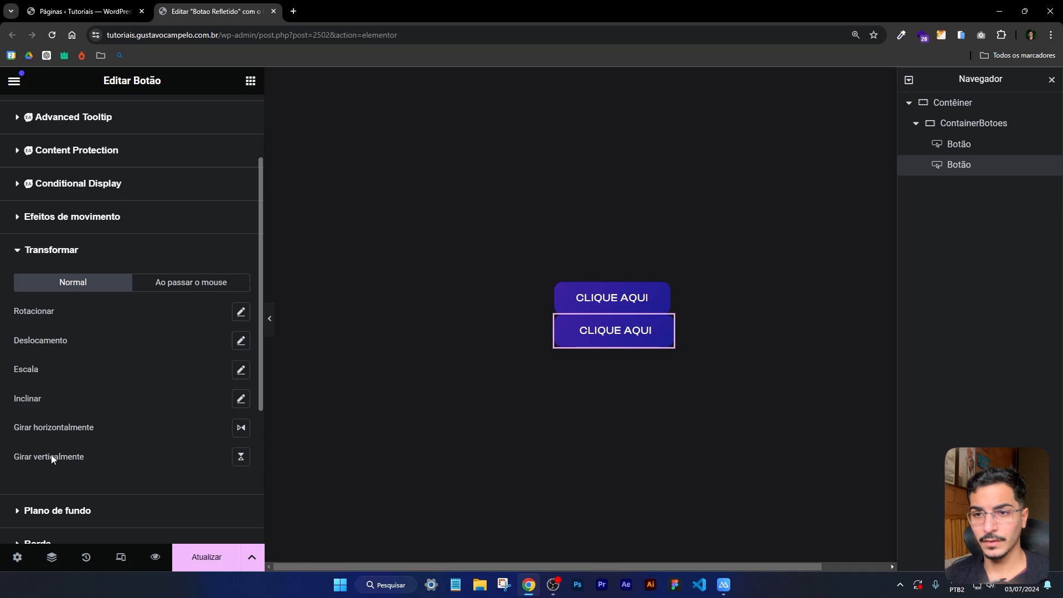
left_click(242, 431)
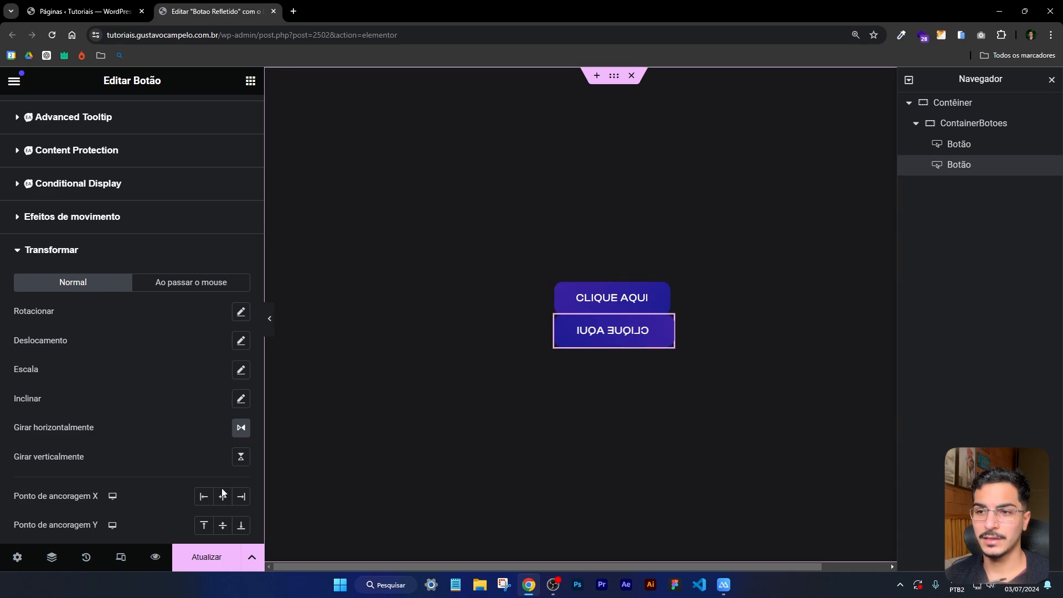
left_click(242, 428)
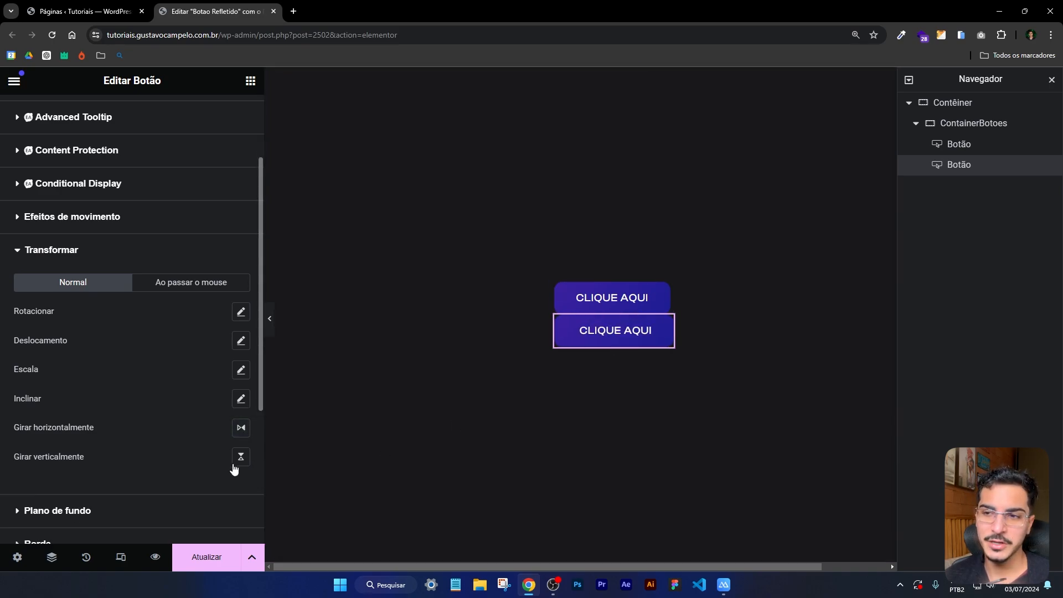
left_click(241, 457)
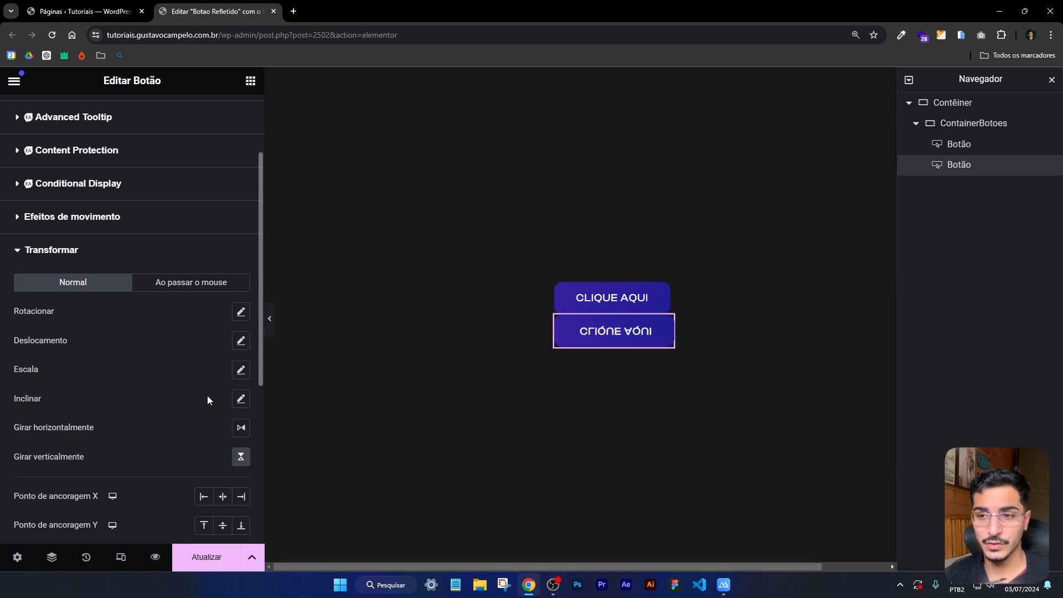
Set the lower button's text colour to semi-transparent white, #FFFFFF3B.
scroll(205, 399, "down", 2)
scroll(166, 327, "up", 4)
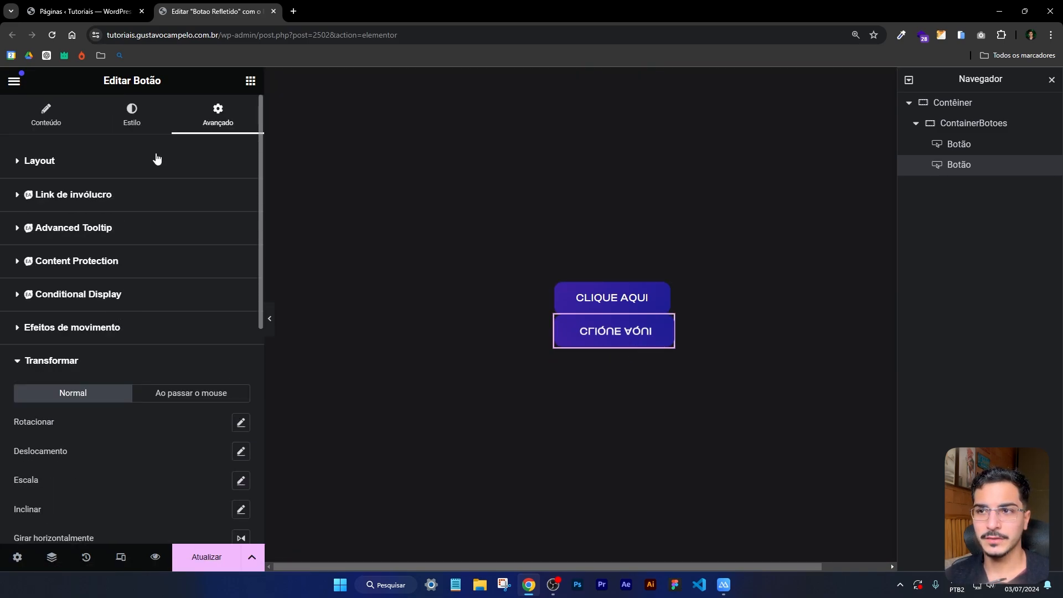
left_click(129, 118)
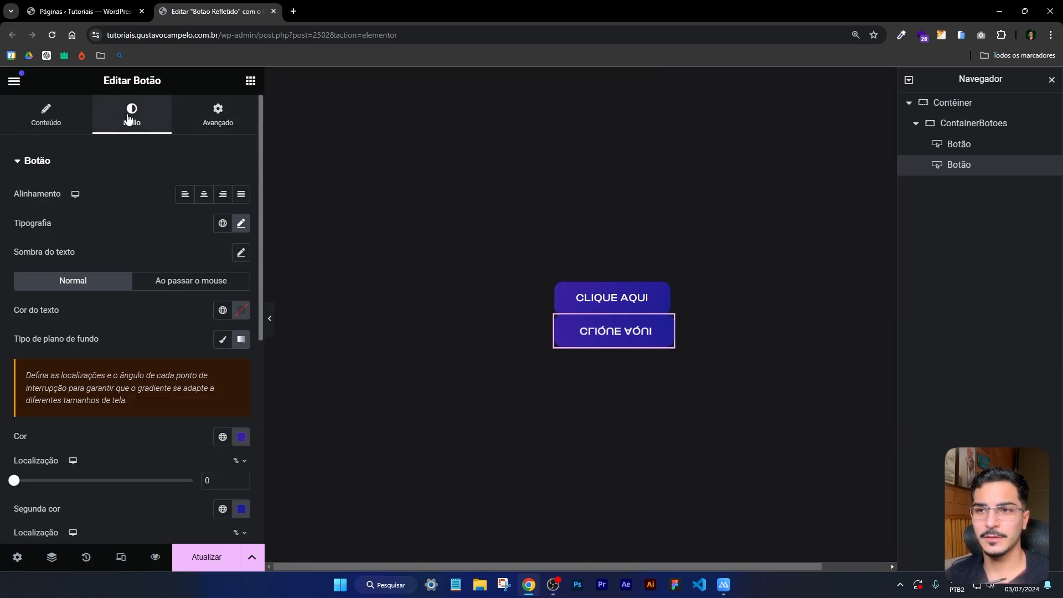
scroll(161, 320, "down", 3)
scroll(165, 320, "up", 2)
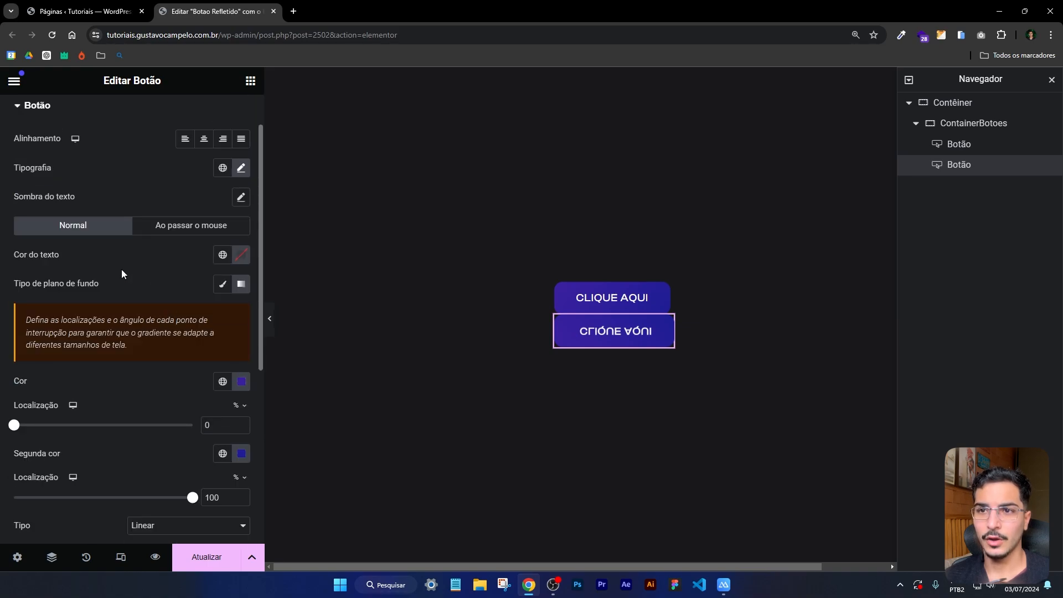
left_click(232, 256)
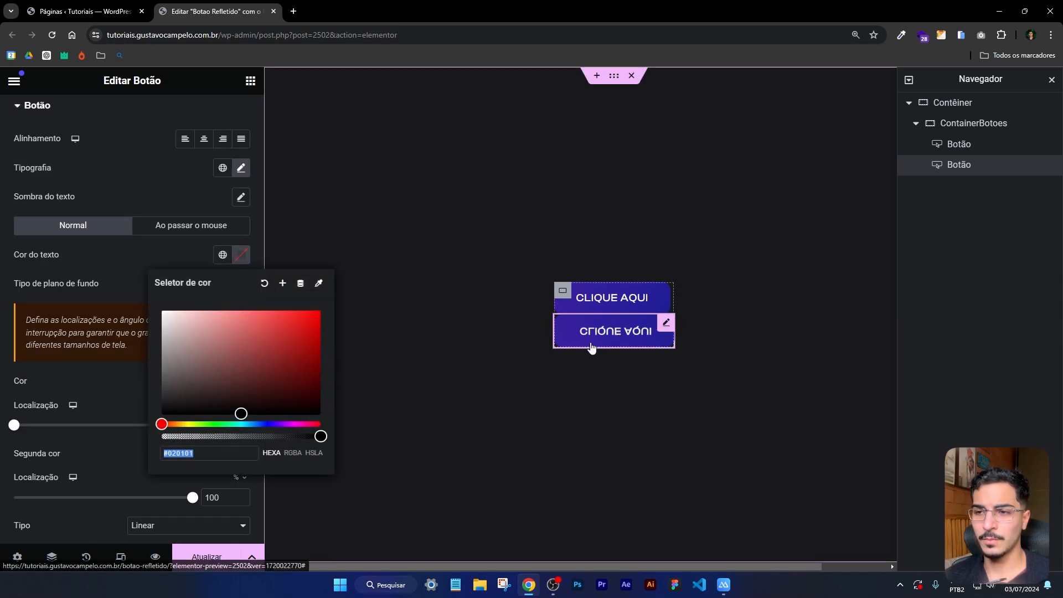
left_click(200, 435)
left_click_drag(200, 435, 106, 274)
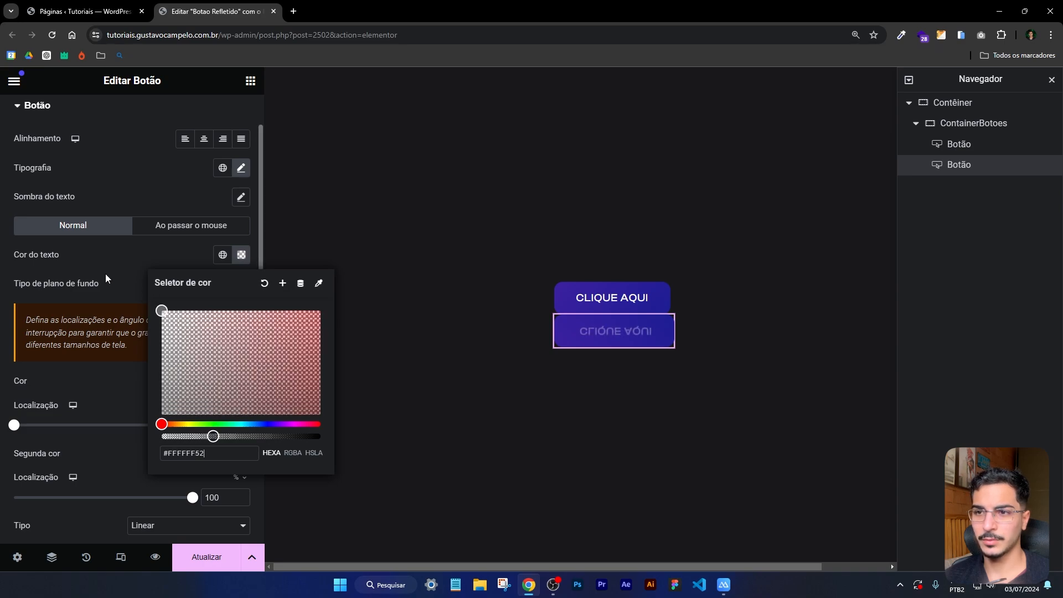
left_click(204, 437)
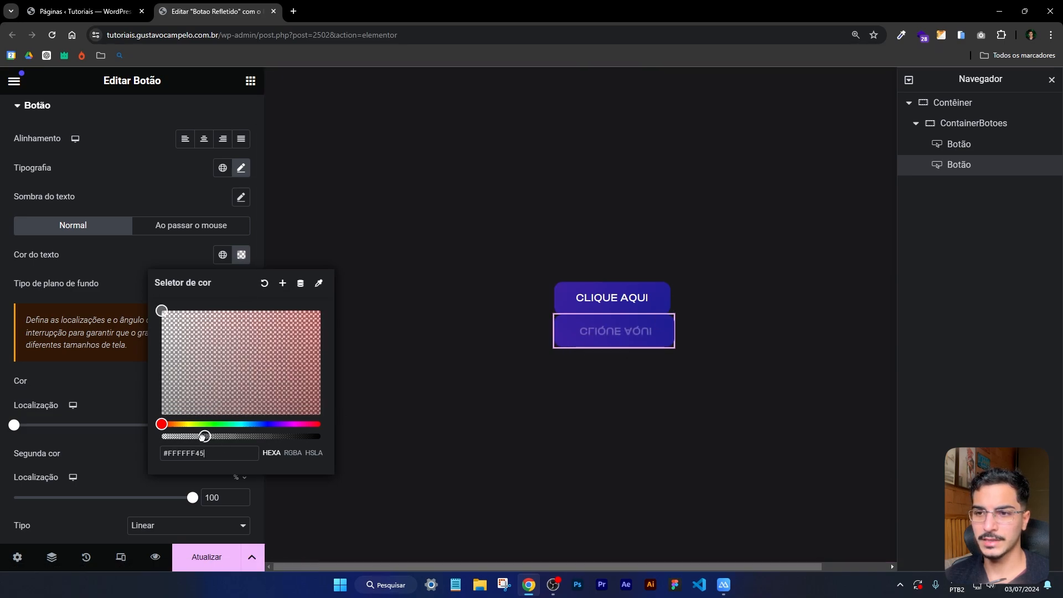
left_click(184, 254)
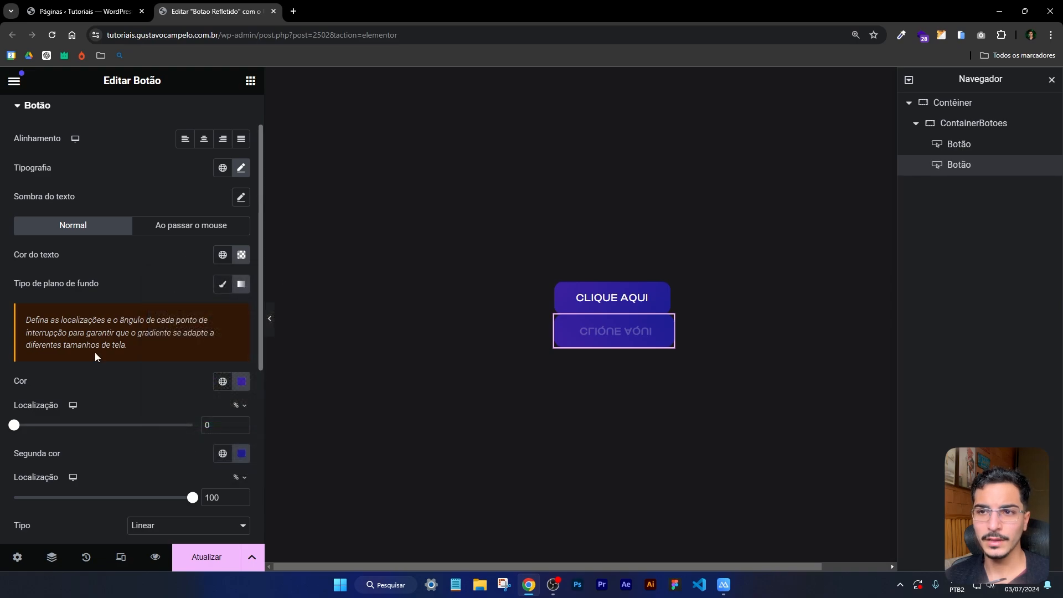
Make the first gradient colour of the lower button's background fully transparent black, #00000000.
scroll(95, 353, "down", 1)
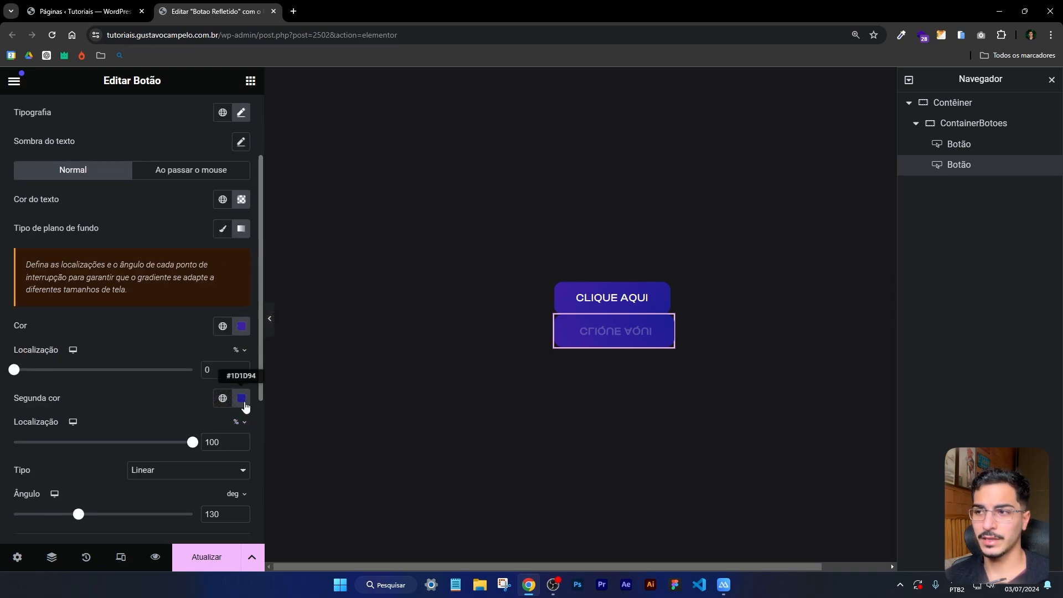
left_click(241, 327)
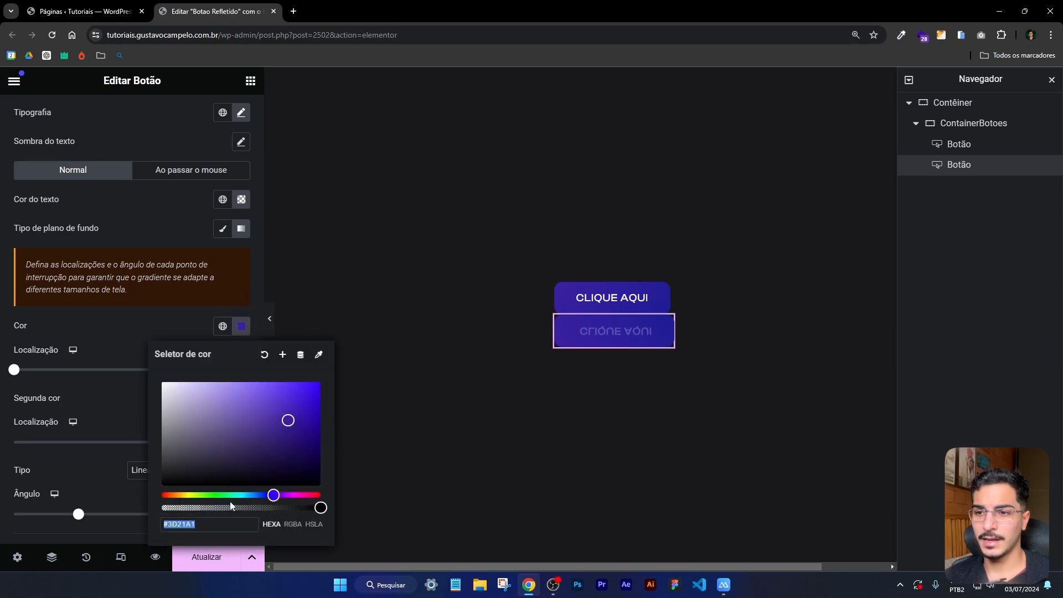
left_click_drag(207, 509, 161, 508)
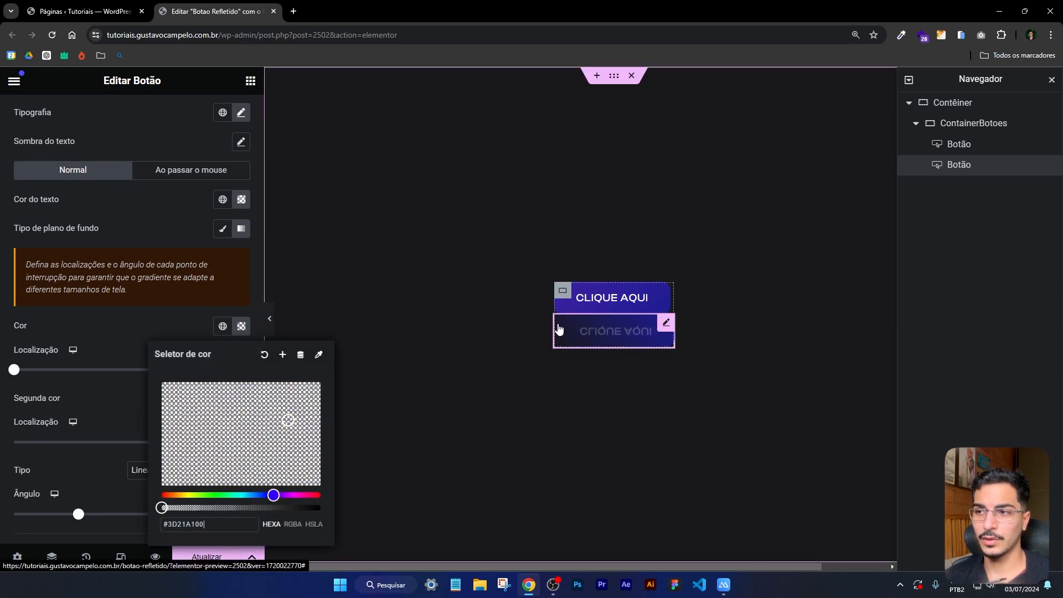
left_click_drag(287, 422, 161, 486)
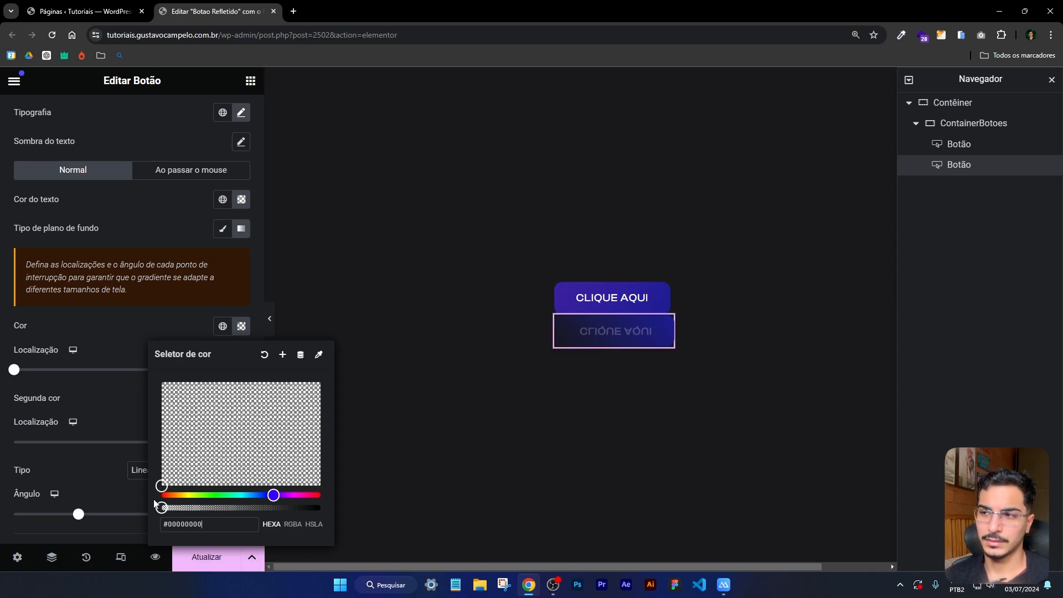
left_click(104, 325)
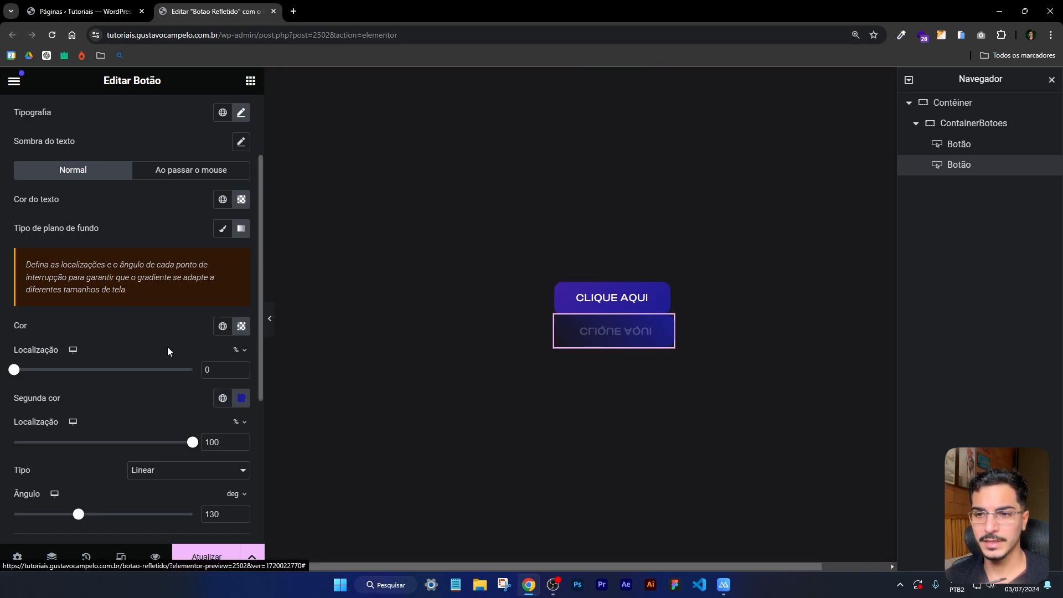
Set the lower button's background gradient angle to 180 degrees and preview the page without the editing panel.
scroll(81, 434, "down", 1)
mouse_move(81, 464)
left_mouse_down()
mouse_move(43, 464)
mouse_move(99, 464)
left_mouse_up()
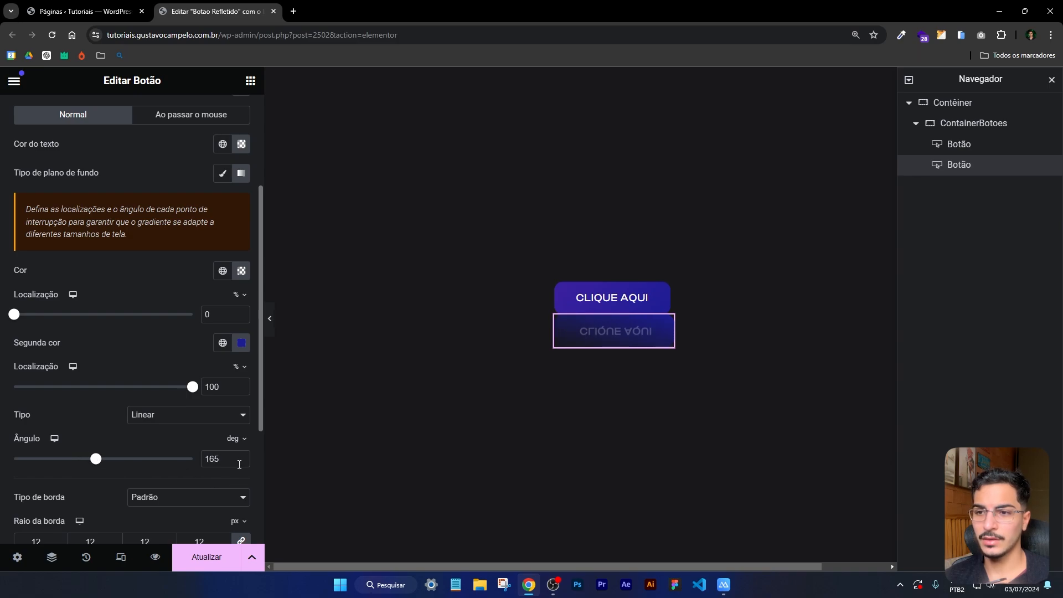
double_click(239, 464)
type("180")
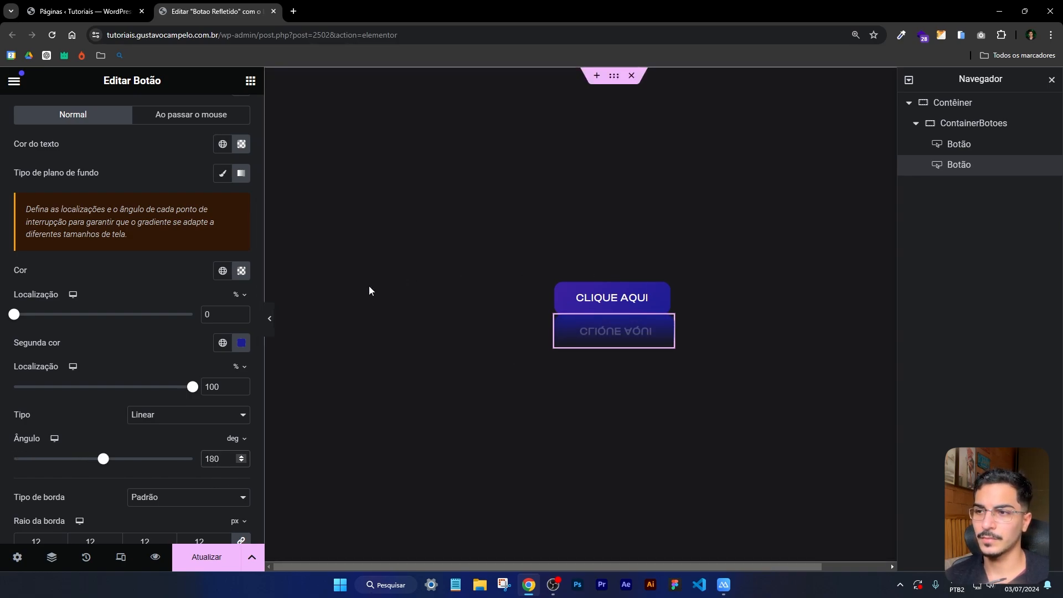
left_click(269, 319)
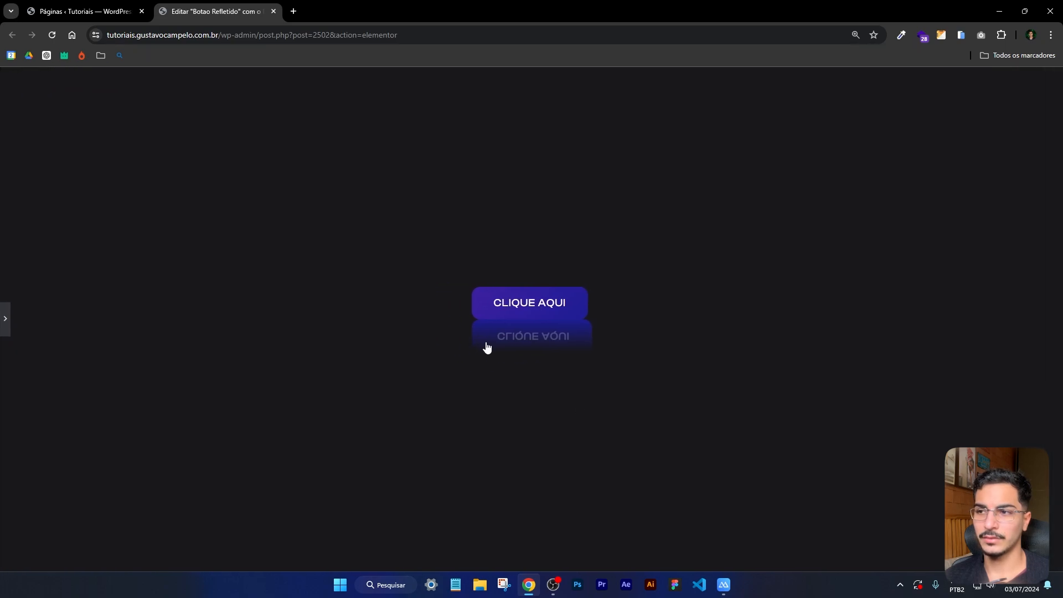
left_click(7, 320)
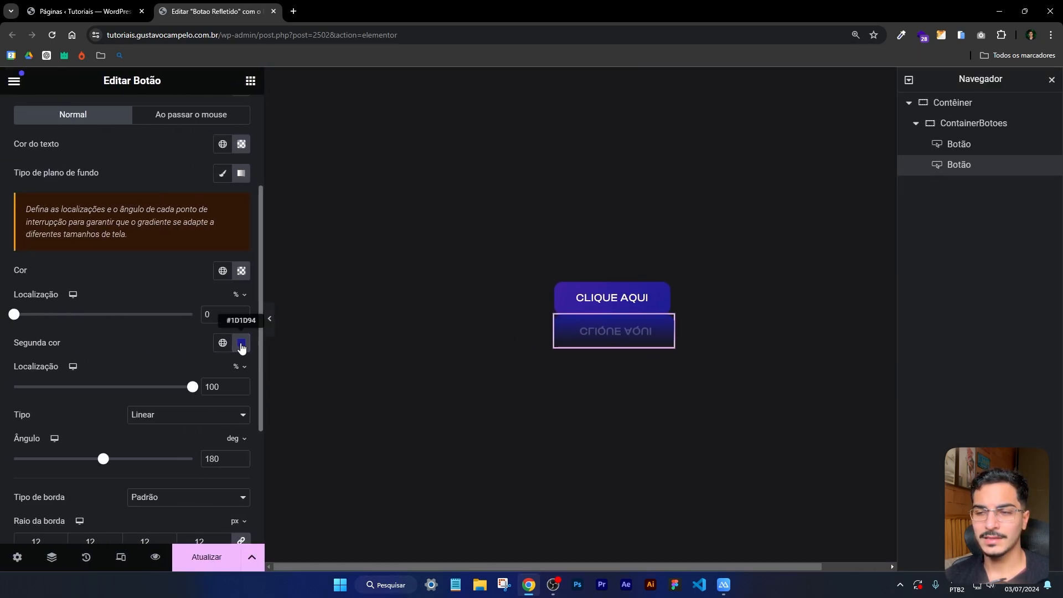
Reduce the opacity of the lower button's second gradient colour to #1D1D947D and preview the reflection.
left_click(242, 344)
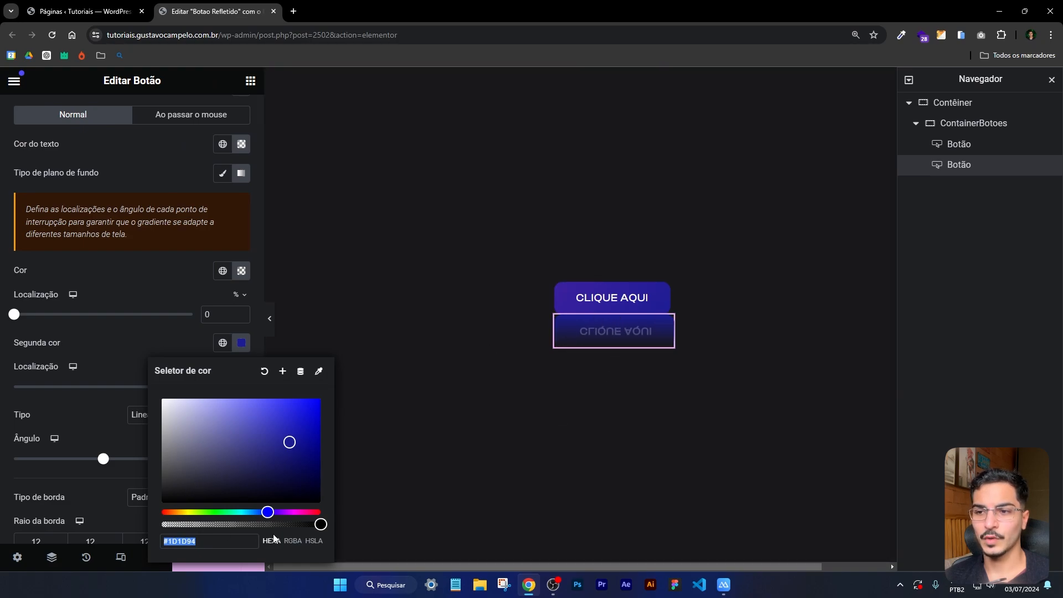
left_click_drag(302, 523, 240, 524)
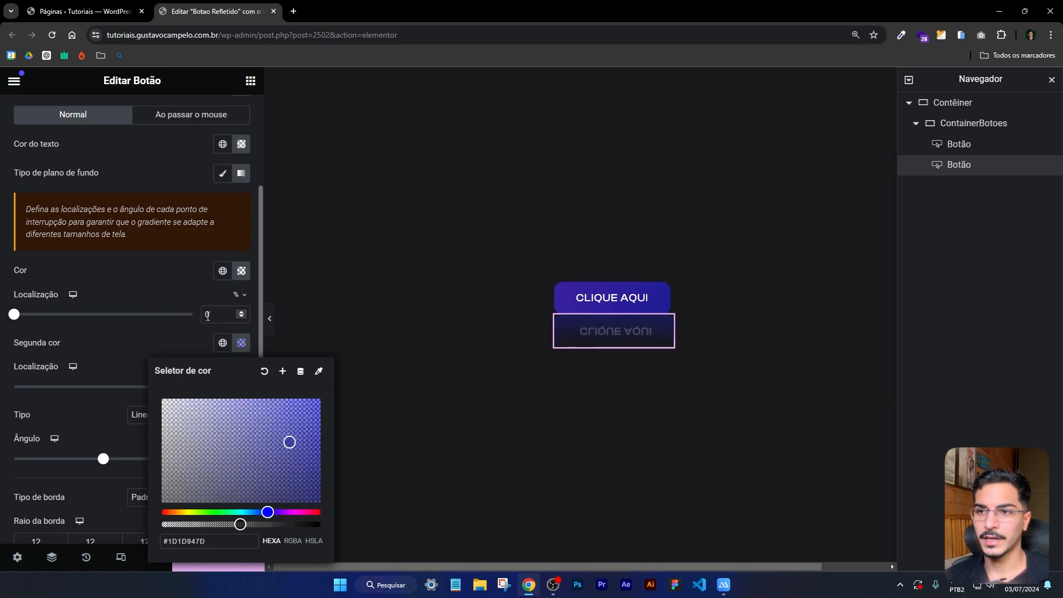
left_click(208, 316)
left_click(269, 319)
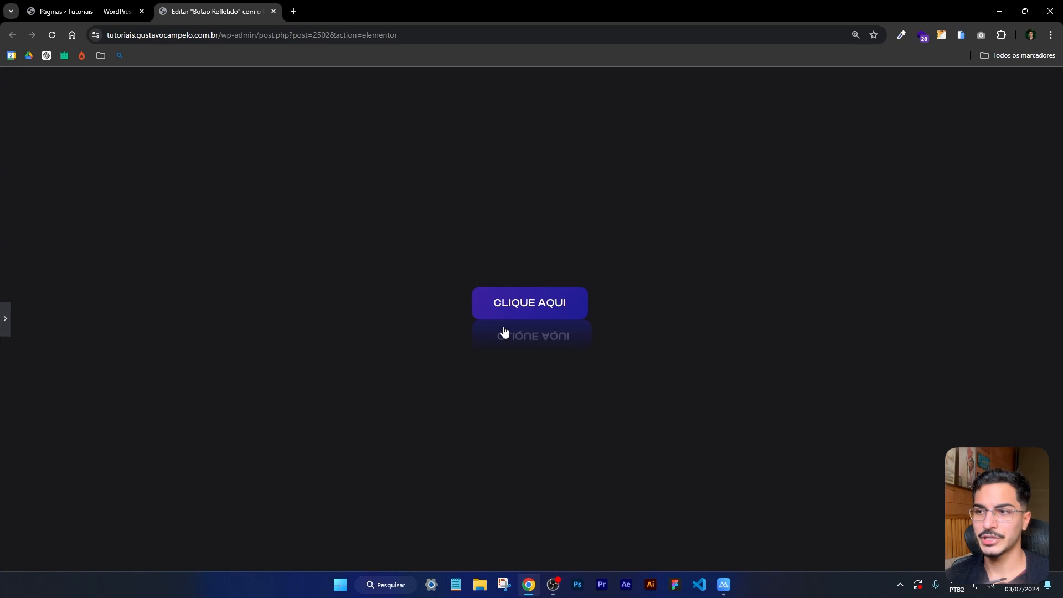
left_click(7, 314)
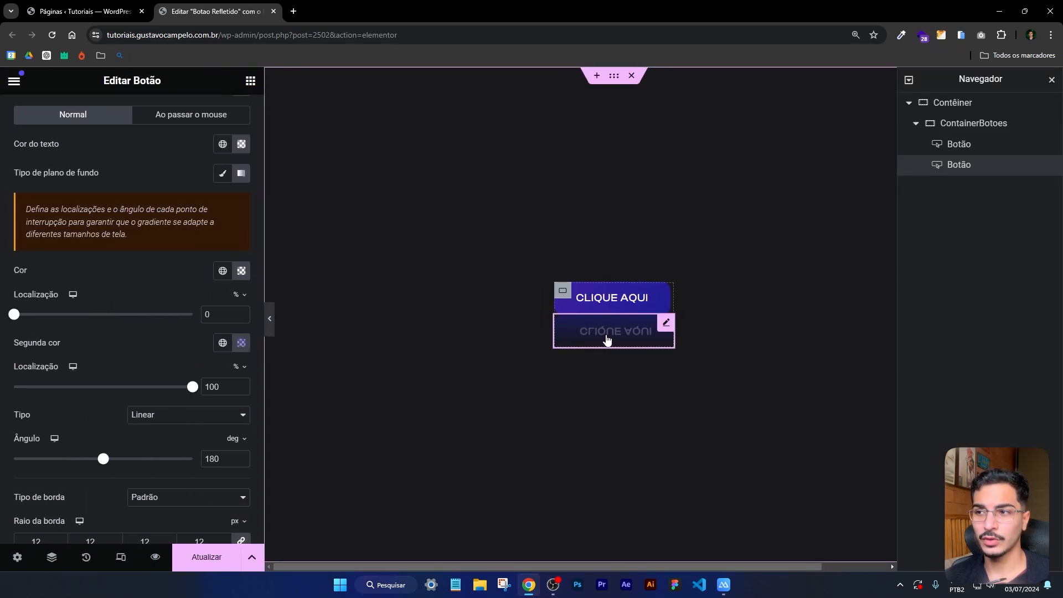
Fade the lower button's text colour further to #FFFFFF1C and preview the reflection up close.
left_click(241, 270)
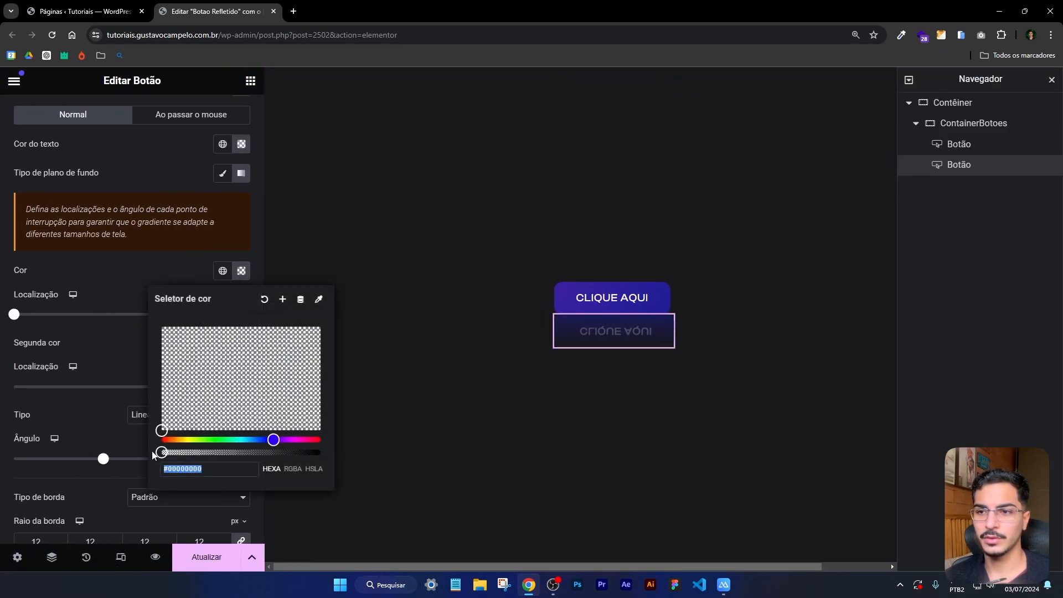
left_click(241, 145)
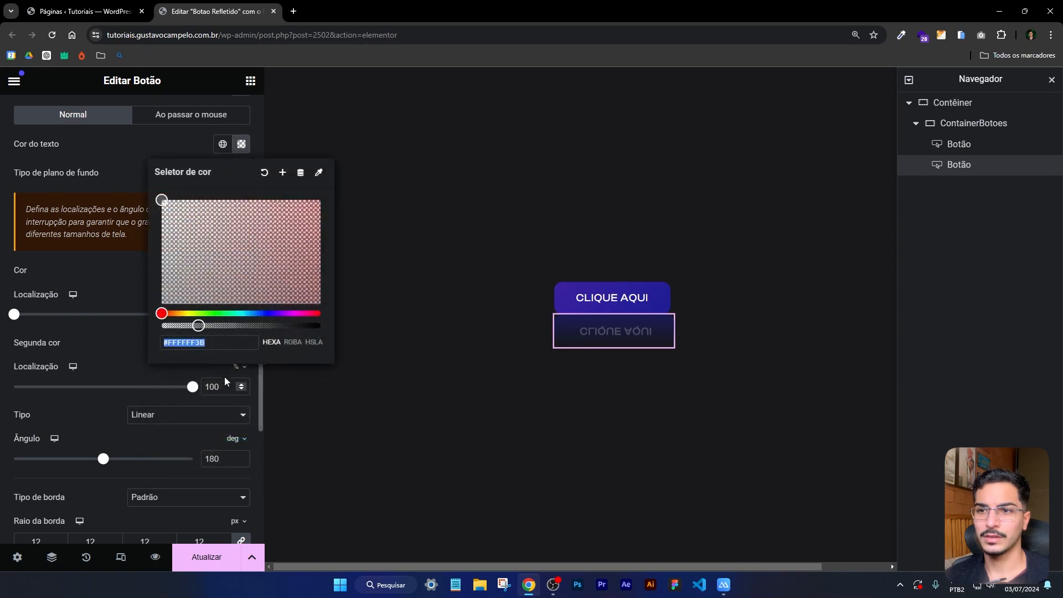
left_click_drag(197, 325, 180, 326)
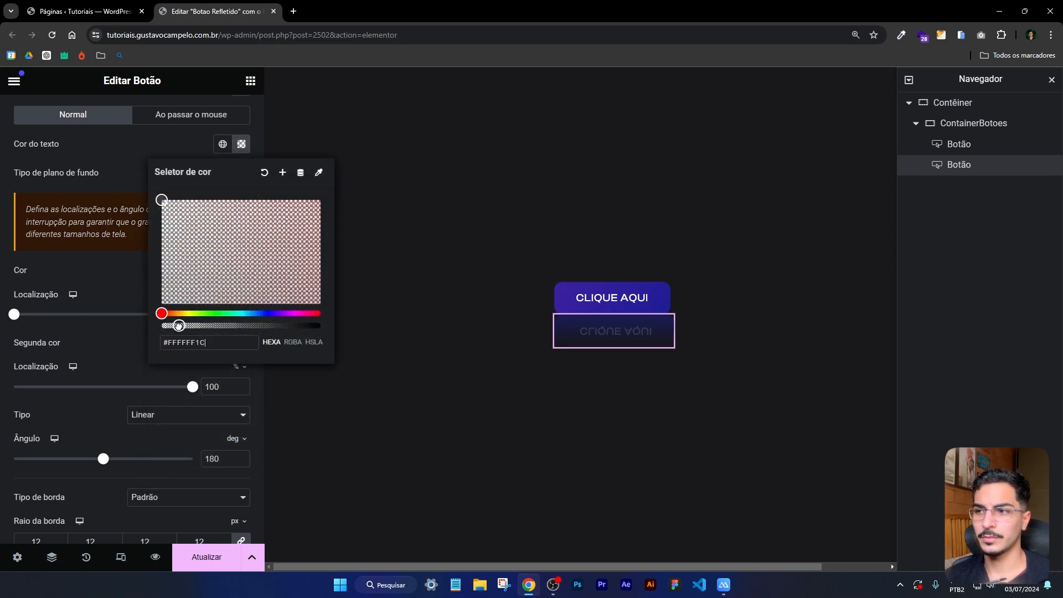
left_click(323, 306)
left_click(270, 320)
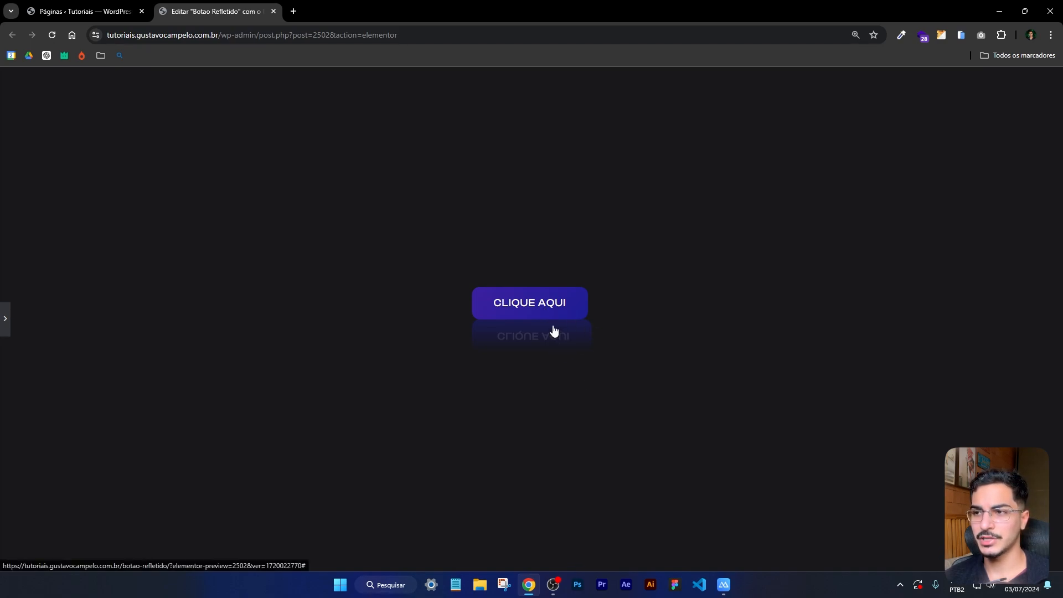
scroll(552, 326, "up", 6)
scroll(629, 338, "down", 2)
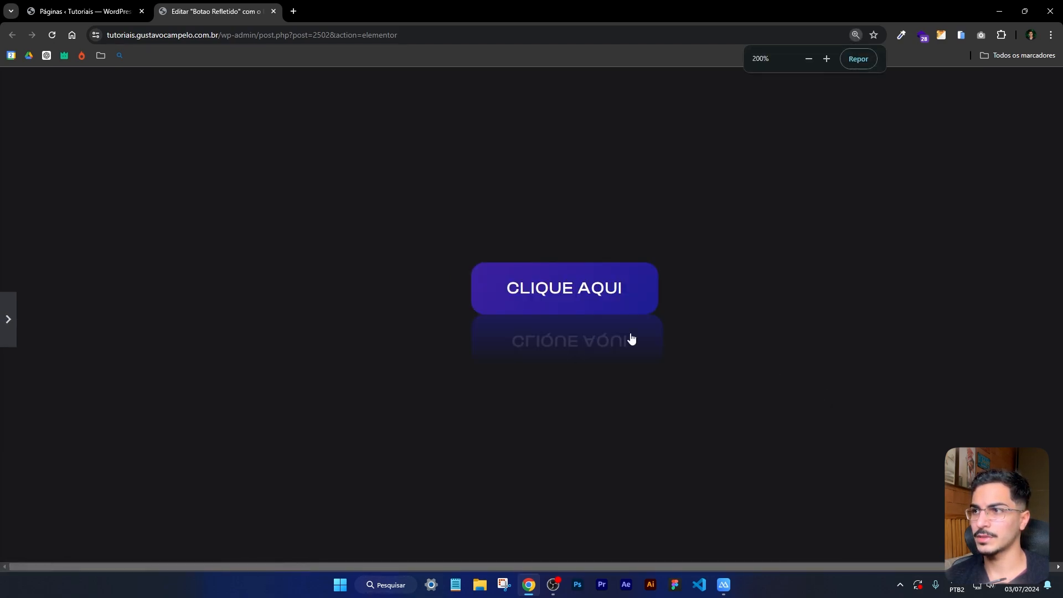
left_click(9, 332)
scroll(483, 384, "down", 2)
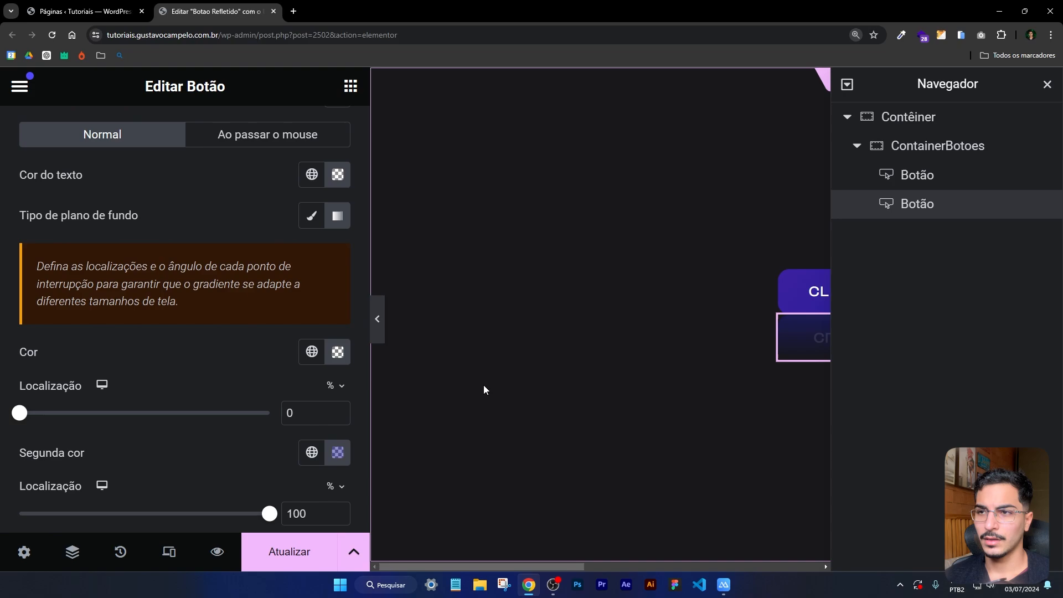
Check the lower button's CSS class and rename that button reflexo in the Navigator.
scroll(180, 257, "up", 3)
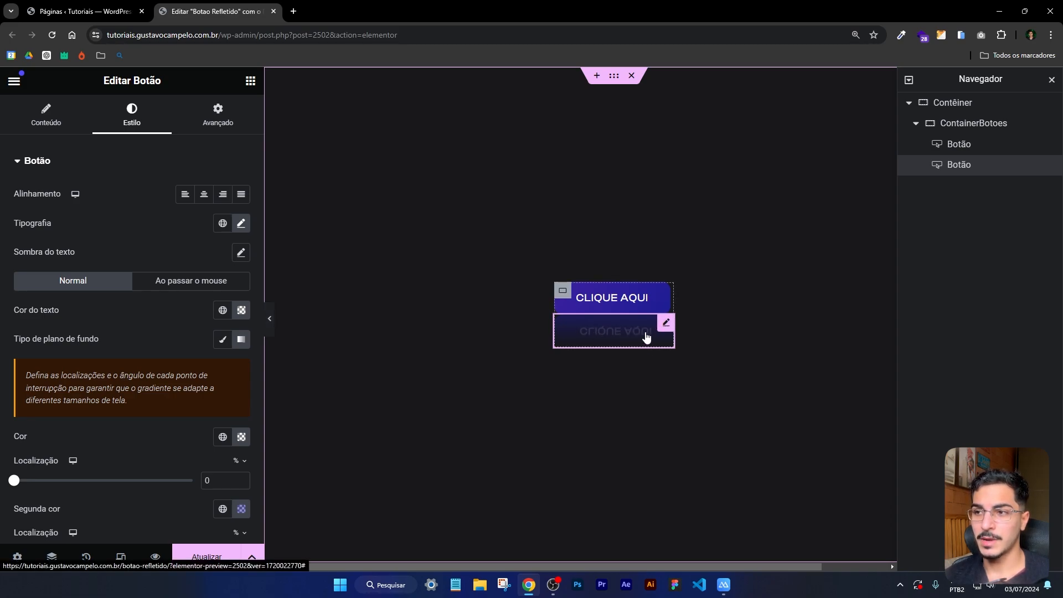
left_click(218, 115)
scroll(183, 376, "down", 3)
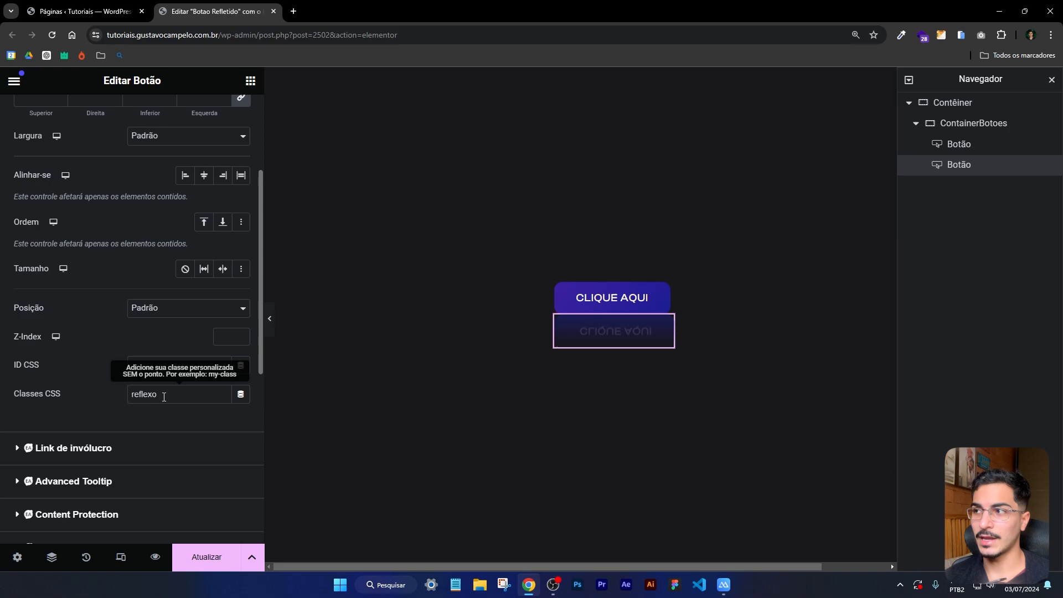
double_click(971, 168)
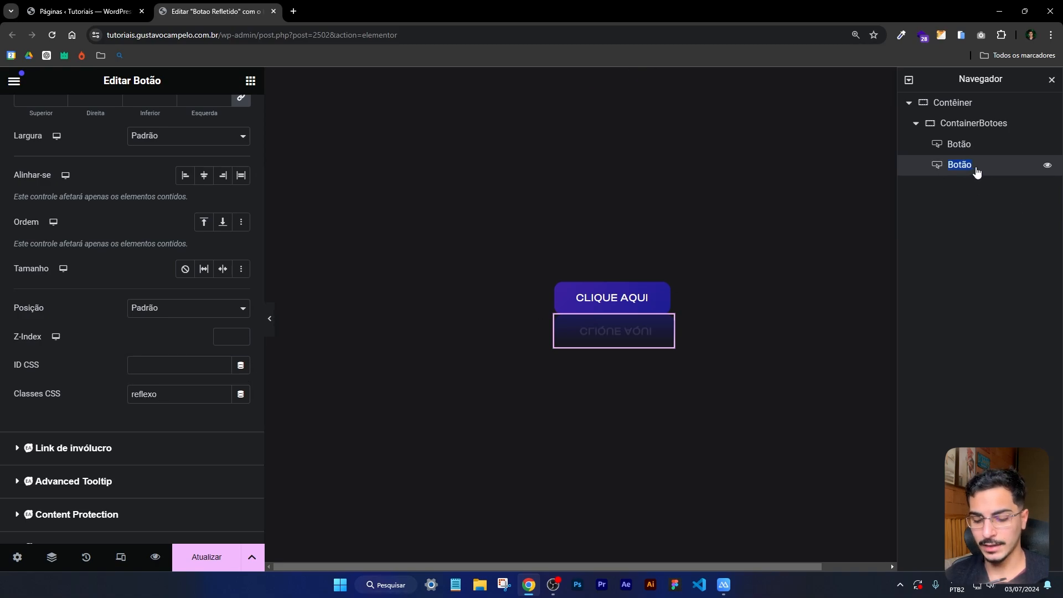
type("reflexo")
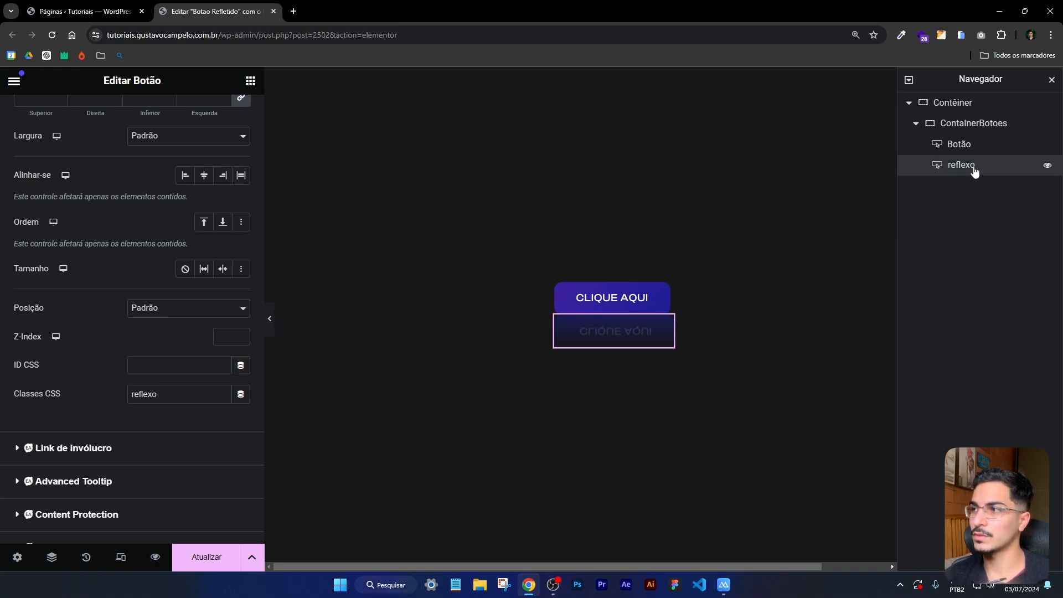
Rename the upper button botaoPrimario and its parent container containerBotoes in the Navigator to match their CSS classes.
double_click(960, 145)
type("botaoPrimario")
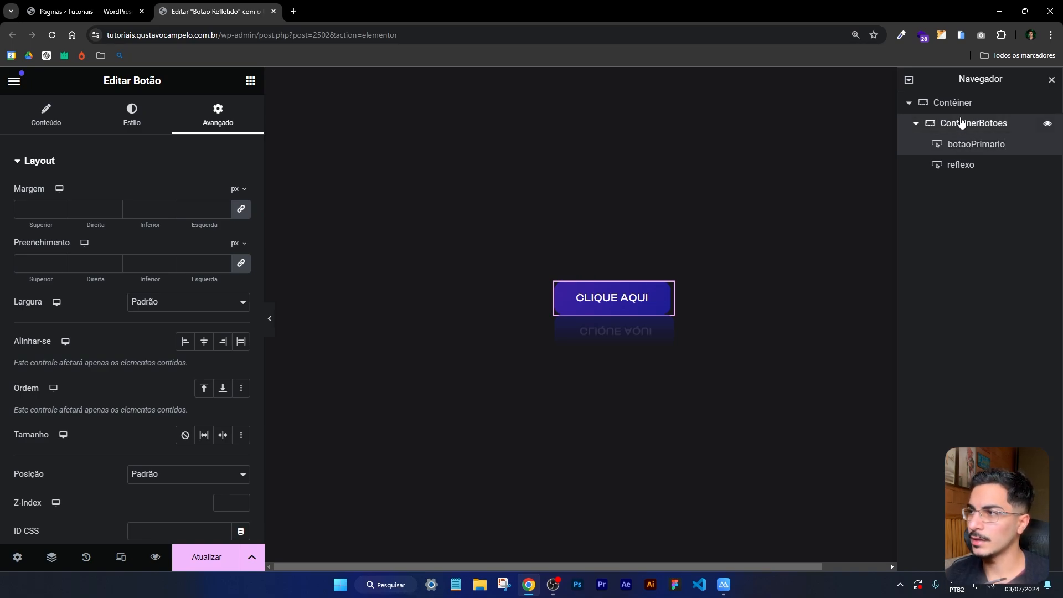
left_click(955, 129)
key("BackSpace")
type("c")
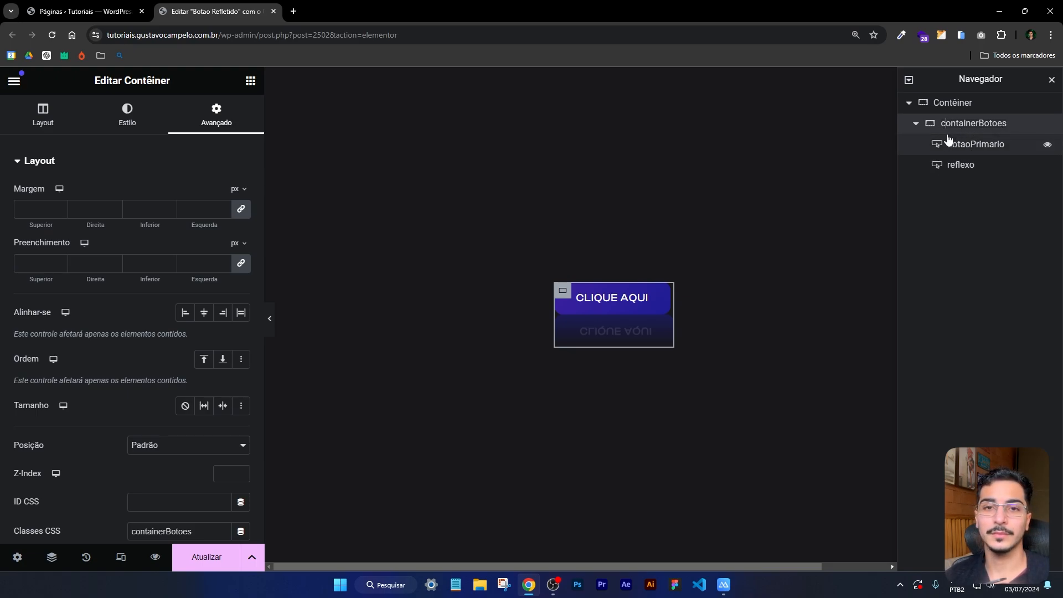
Add custom CSS to the reflexo button that sets the .reflexo class to opacity: 0.
left_click(976, 167)
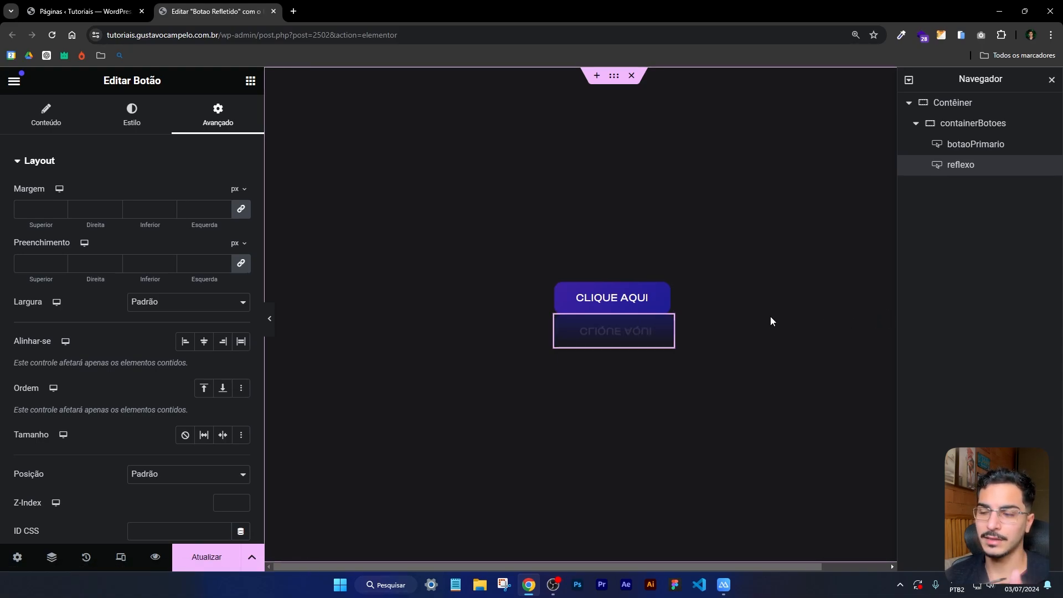
left_click(969, 128)
left_click(598, 337)
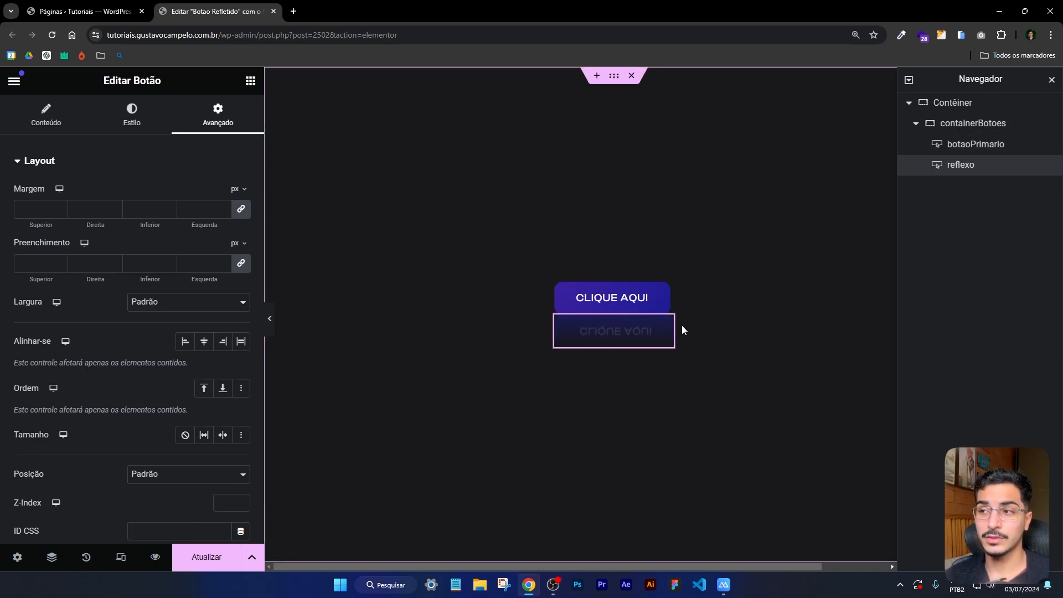
scroll(131, 247, "down", 10)
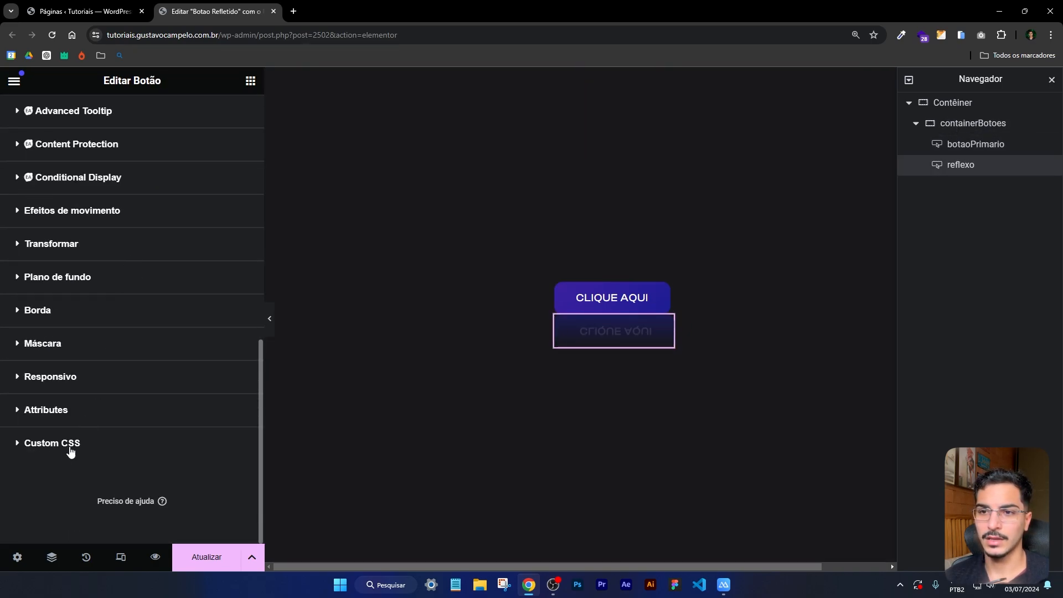
left_click(71, 452)
scroll(164, 377, "down", 3)
left_click(138, 333)
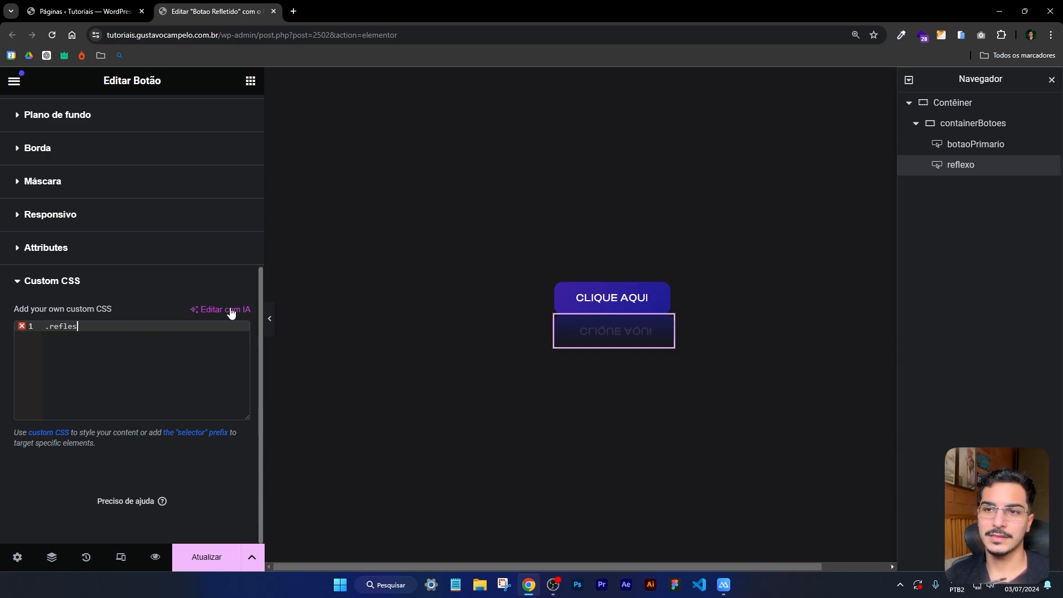
type(".reflexo{")
key("Return")
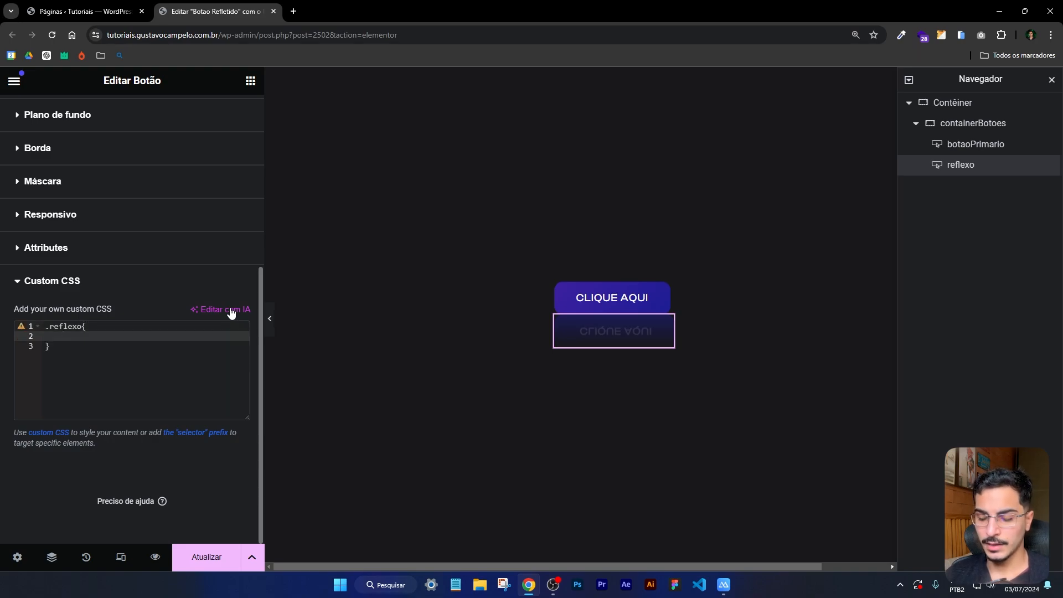
type("opacity: ")
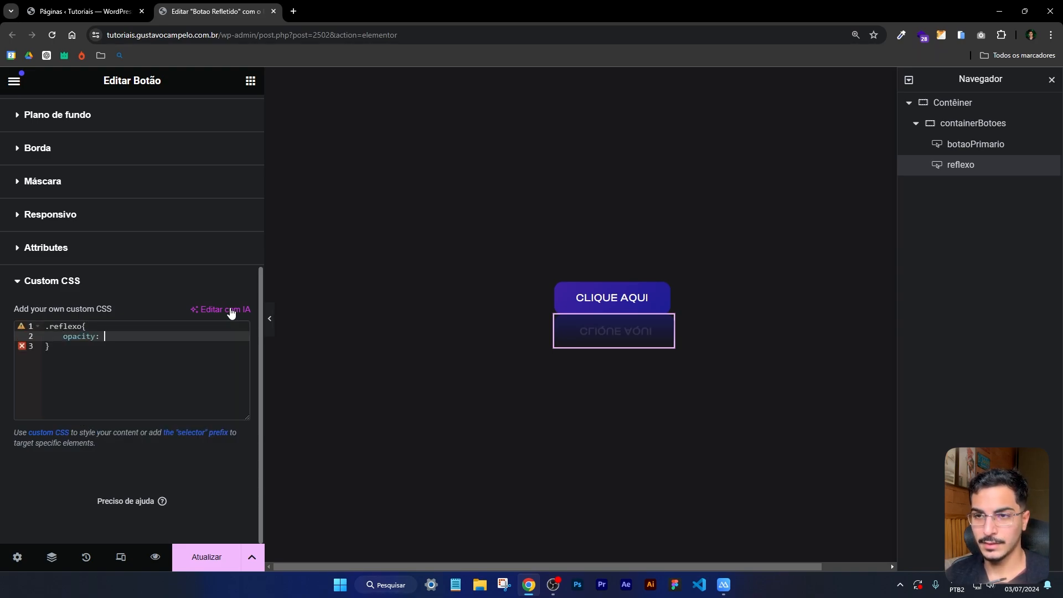
type("0;")
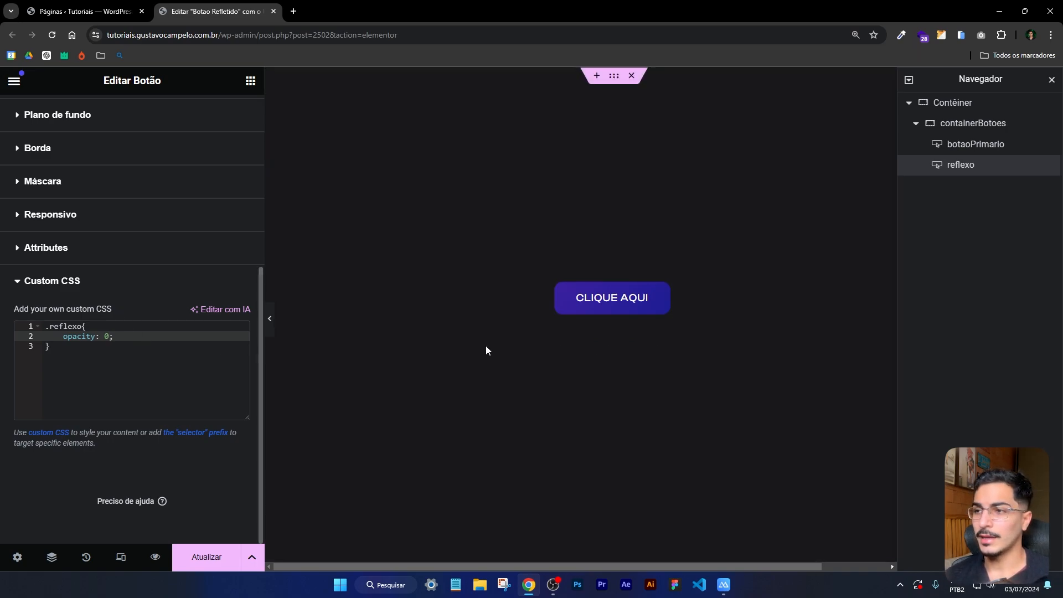
Move the .reflexo opacity rule from the reflexo button's custom CSS into the containerBotoes container's custom CSS.
left_click(146, 345)
key("Return")
key("Return")
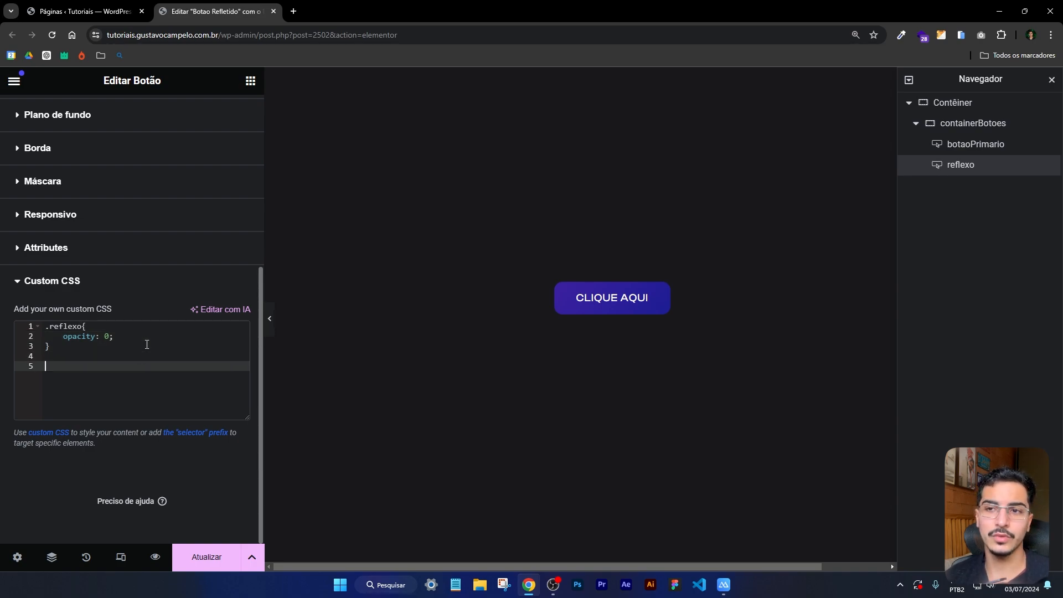
left_click_drag(66, 349, 44, 326)
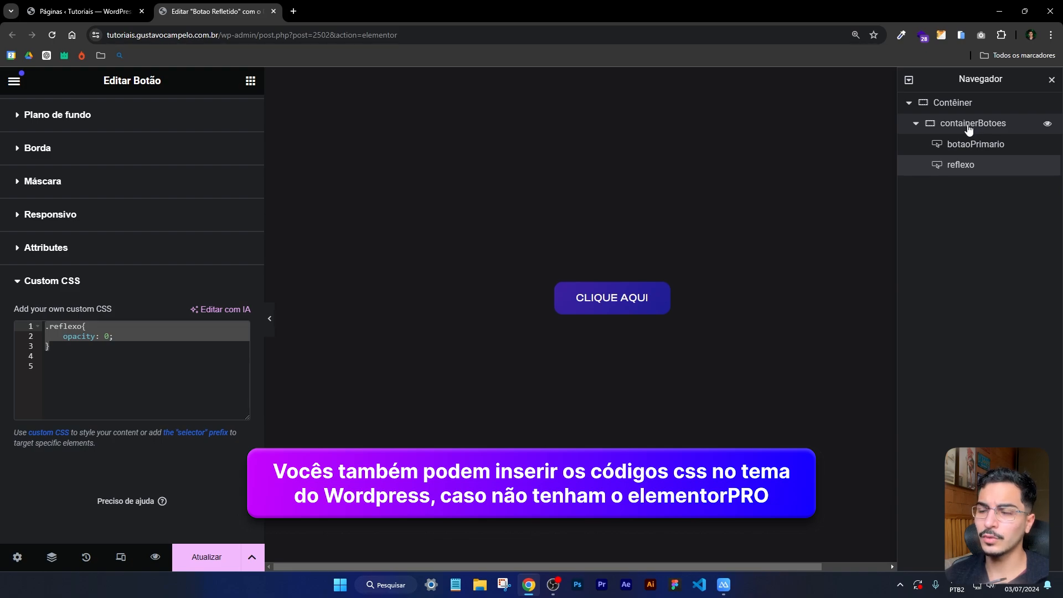
left_click(78, 348)
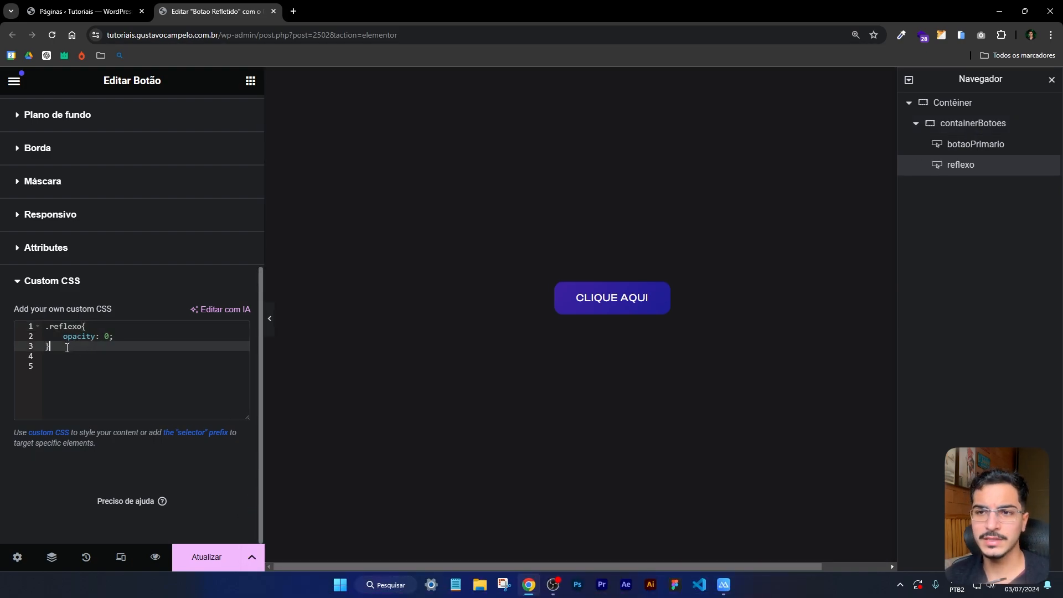
left_click_drag(67, 348, 10, 304)
key("ctrl+c")
key("BackSpace")
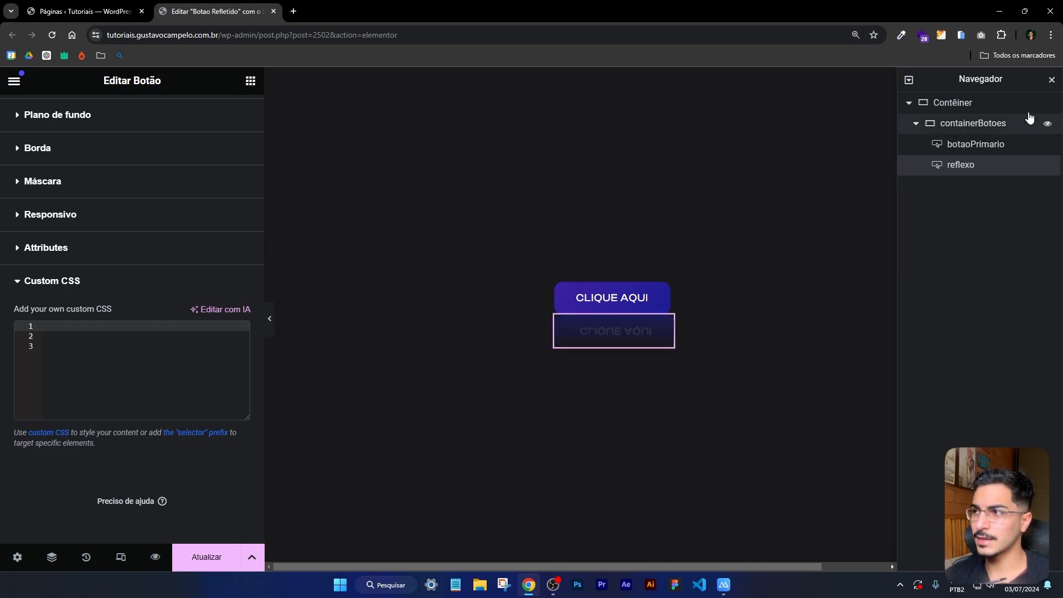
left_click(991, 123)
scroll(150, 144, "down", 8)
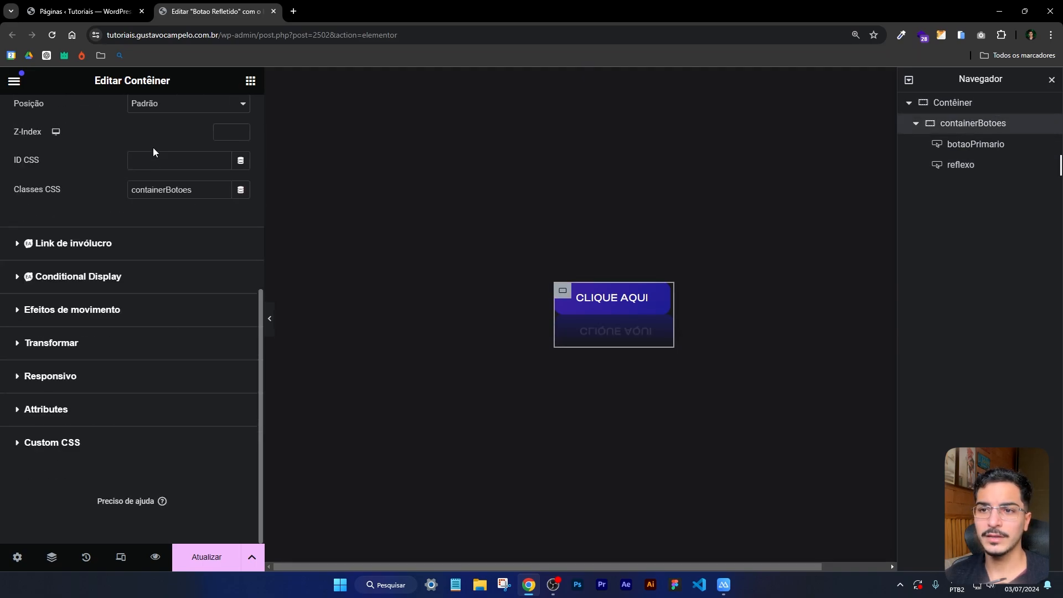
left_click(81, 457)
key("ctrl+v")
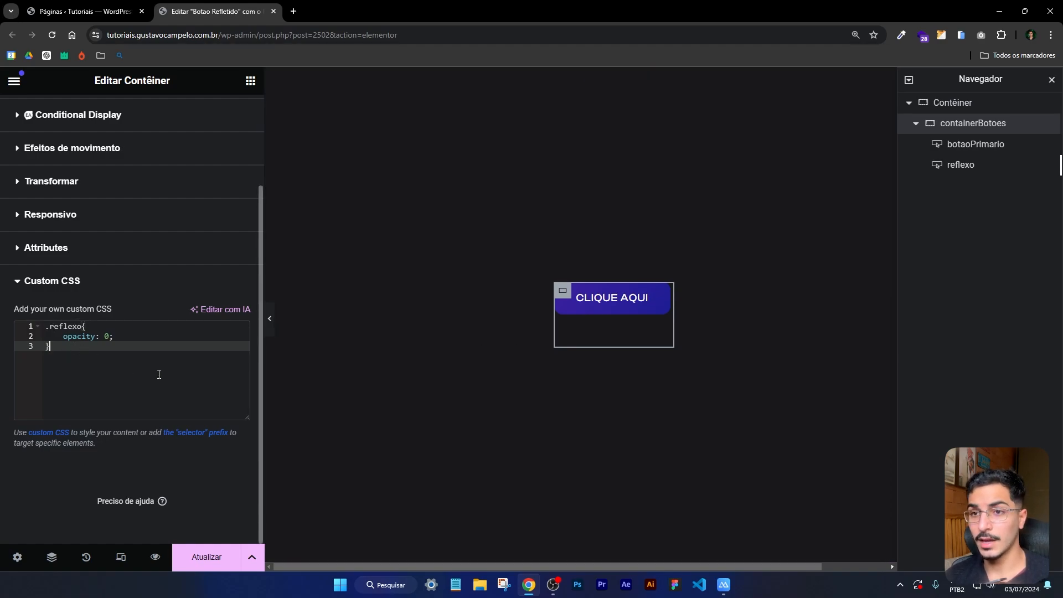
Add a .containerBotoes:hover .reflexo rule with opacity: 1 below the existing rule and preview the hover effect.
key("Return")
key("Return")
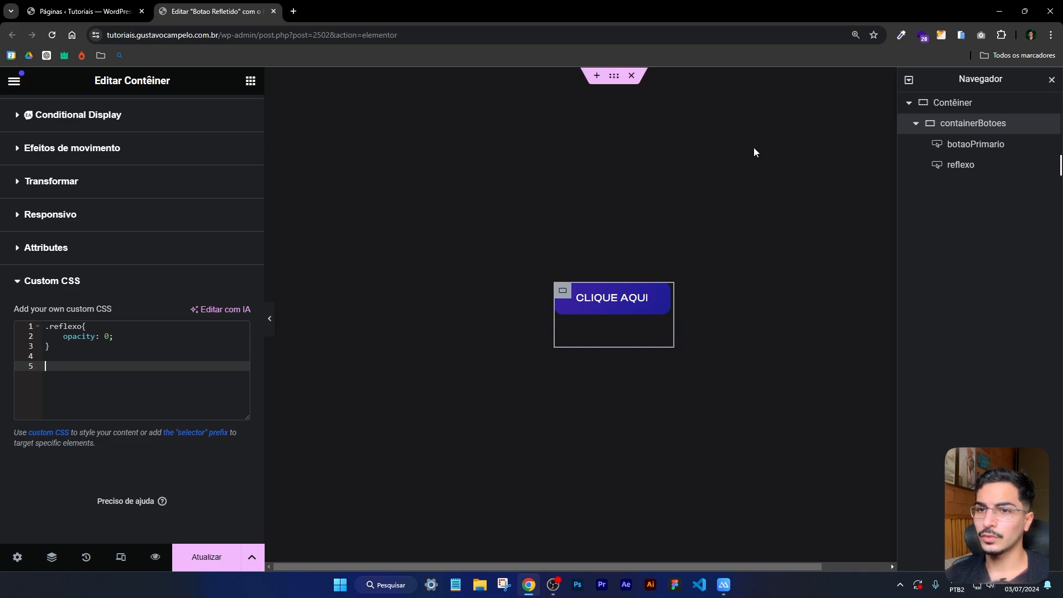
type(".containerBotoes:")
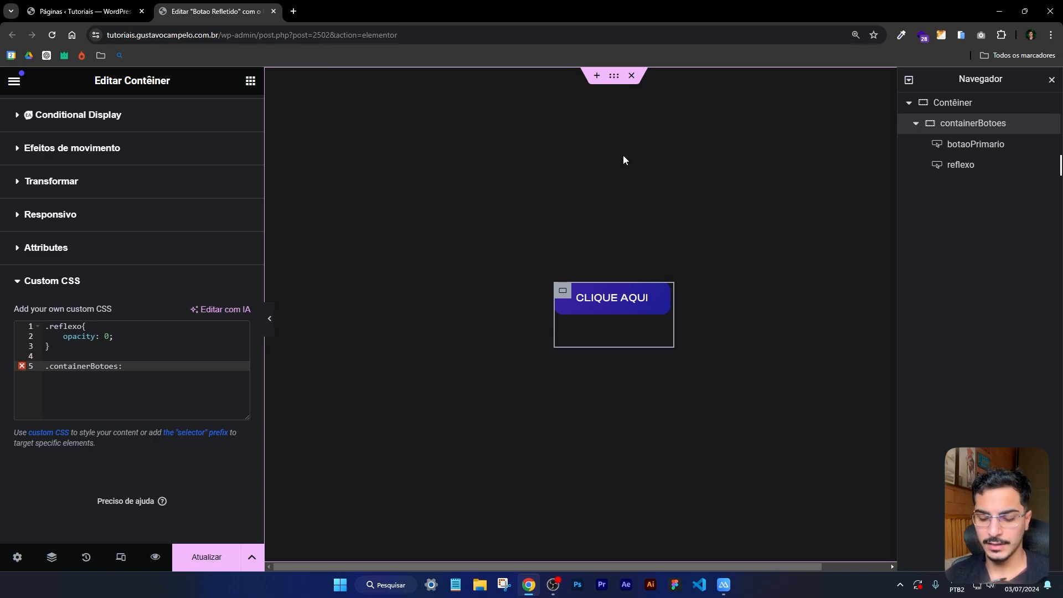
type("hover")
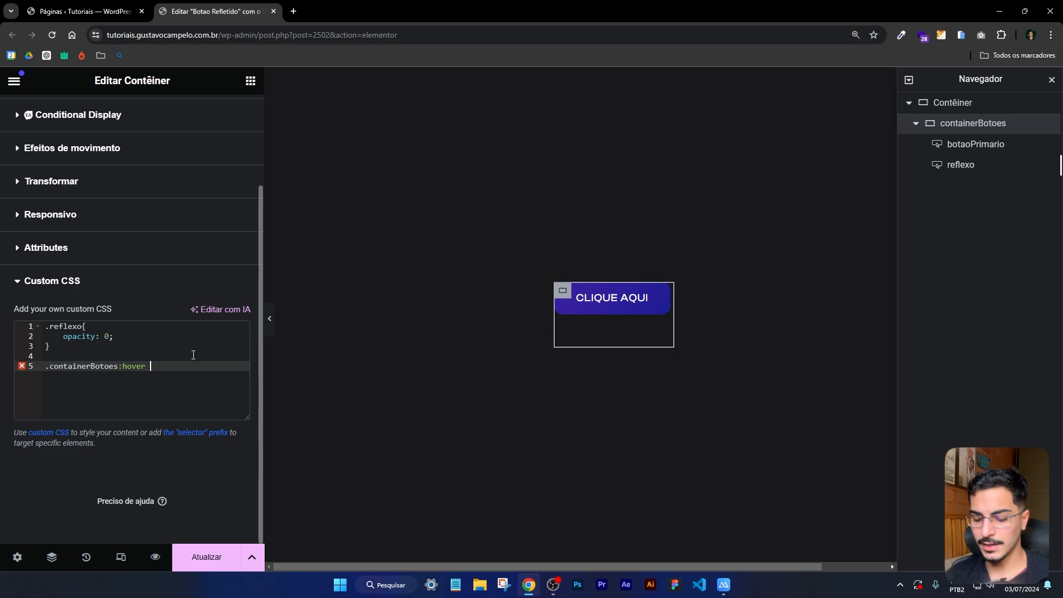
type(".reflexo")
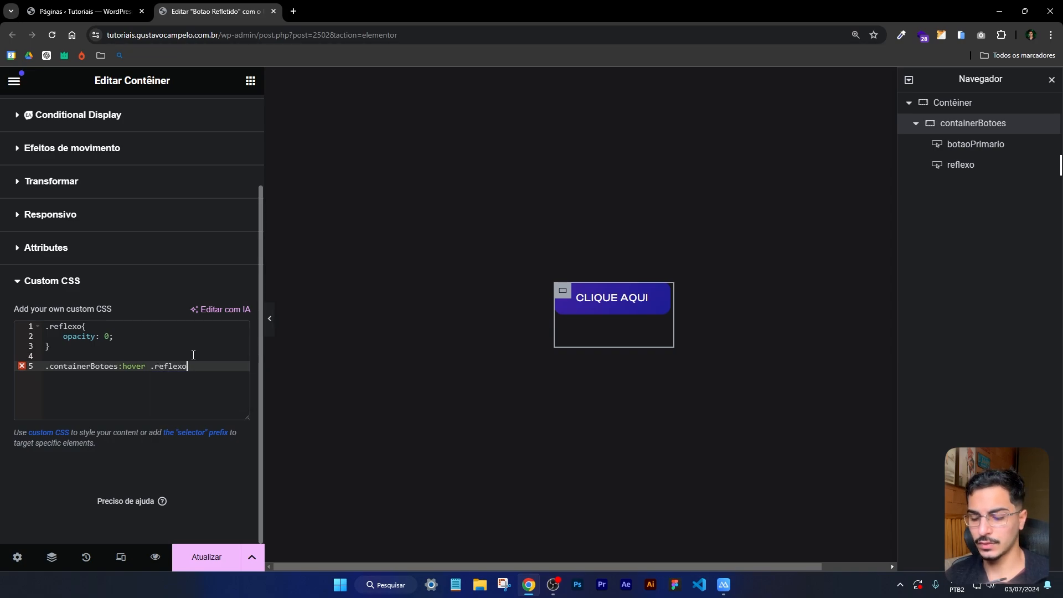
type("{")
key("Return")
type("opacity: 1")
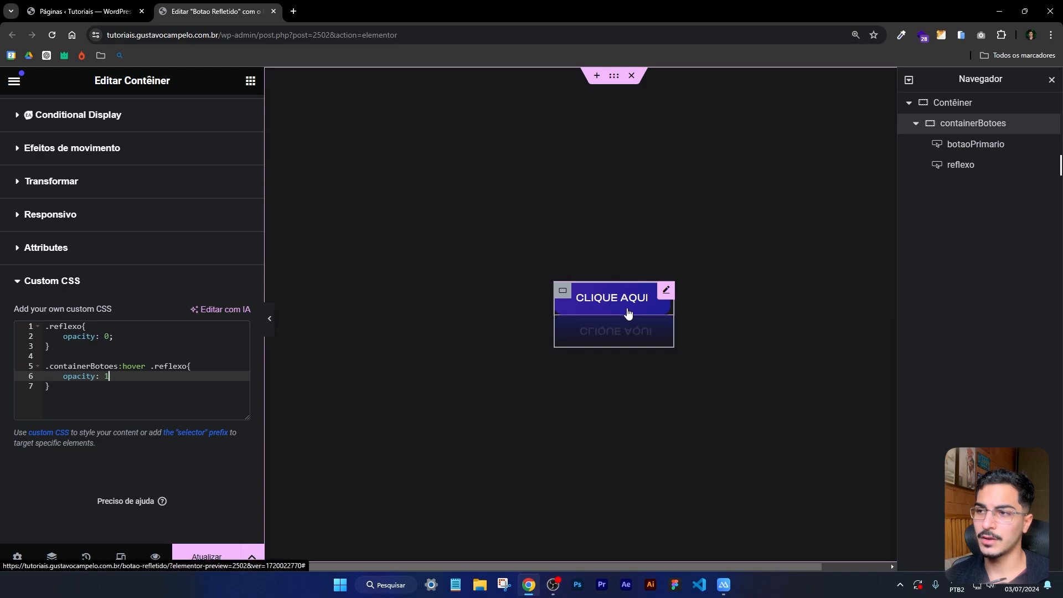
left_click(270, 318)
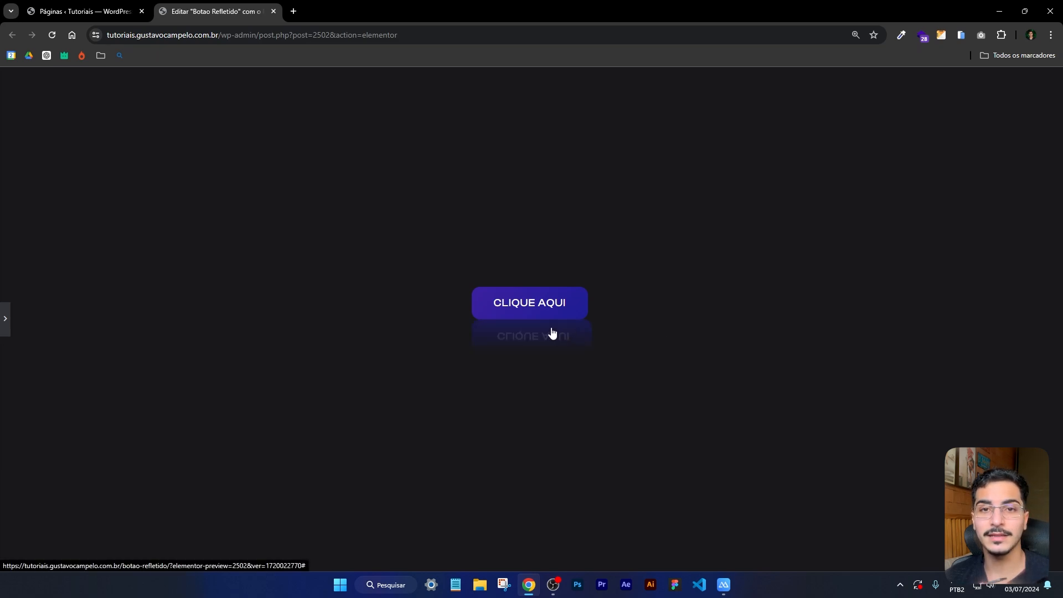
left_click(5, 319)
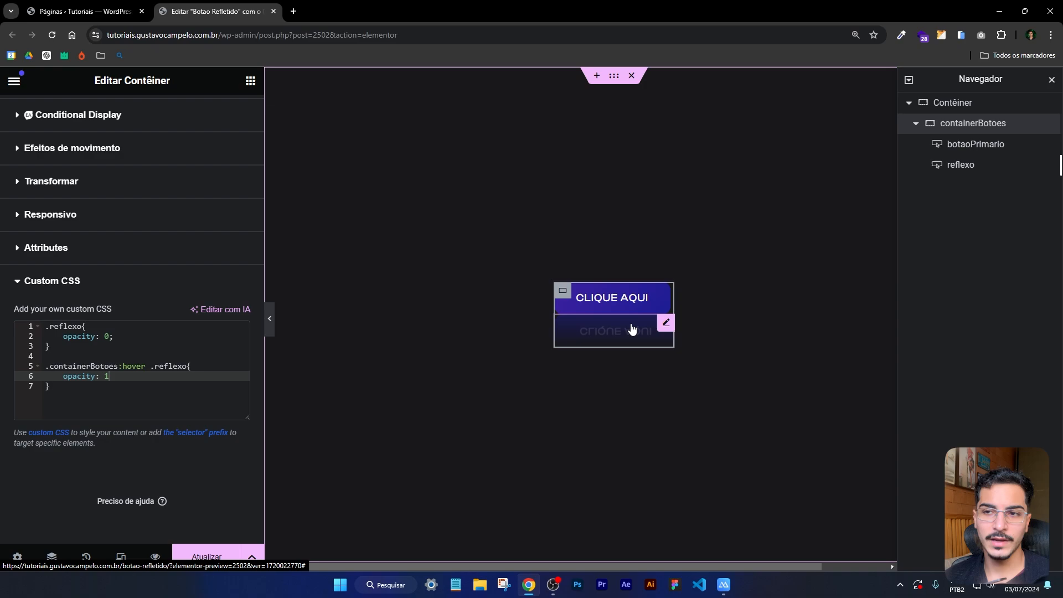
Set the reflexo button's position to Absoluto and preview how it sits over the primary button on hover.
left_click(667, 322)
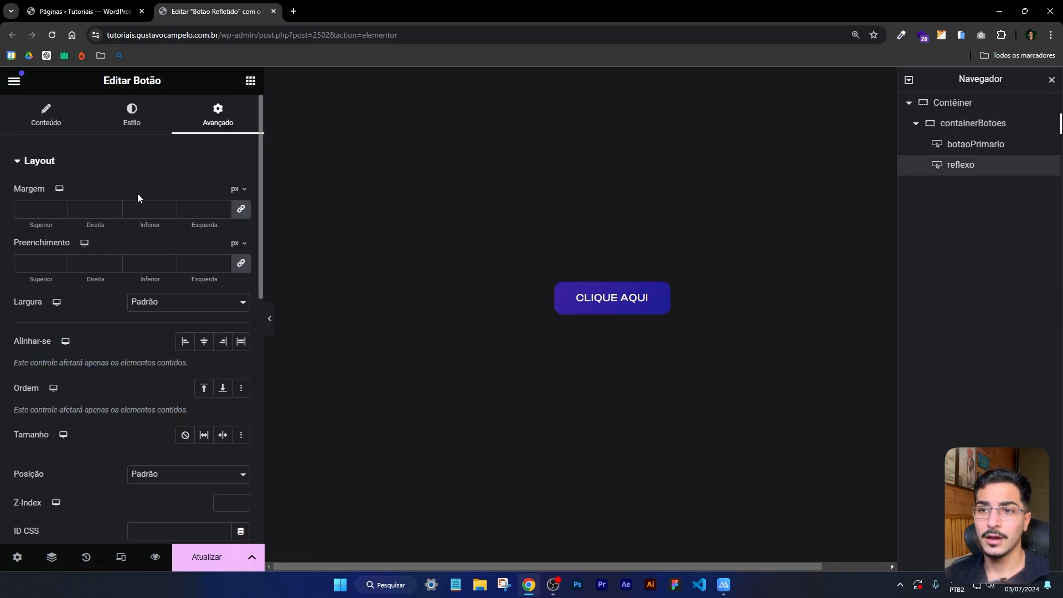
scroll(128, 286, "down", 1)
scroll(83, 415, "down", 2)
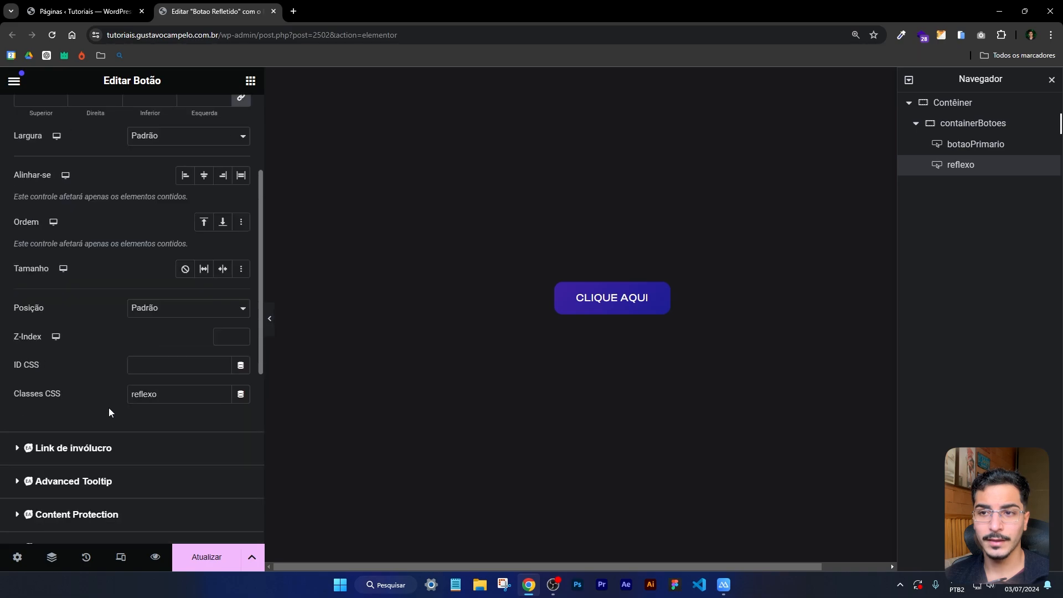
left_click(190, 308)
left_click(183, 335)
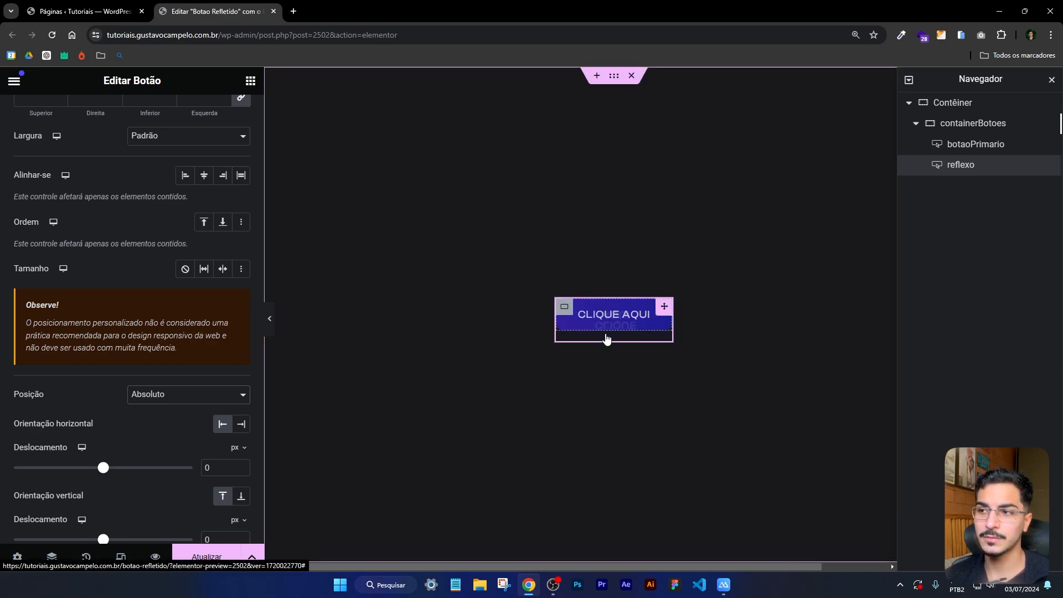
scroll(156, 382, "down", 1)
scroll(156, 382, "down", 1)
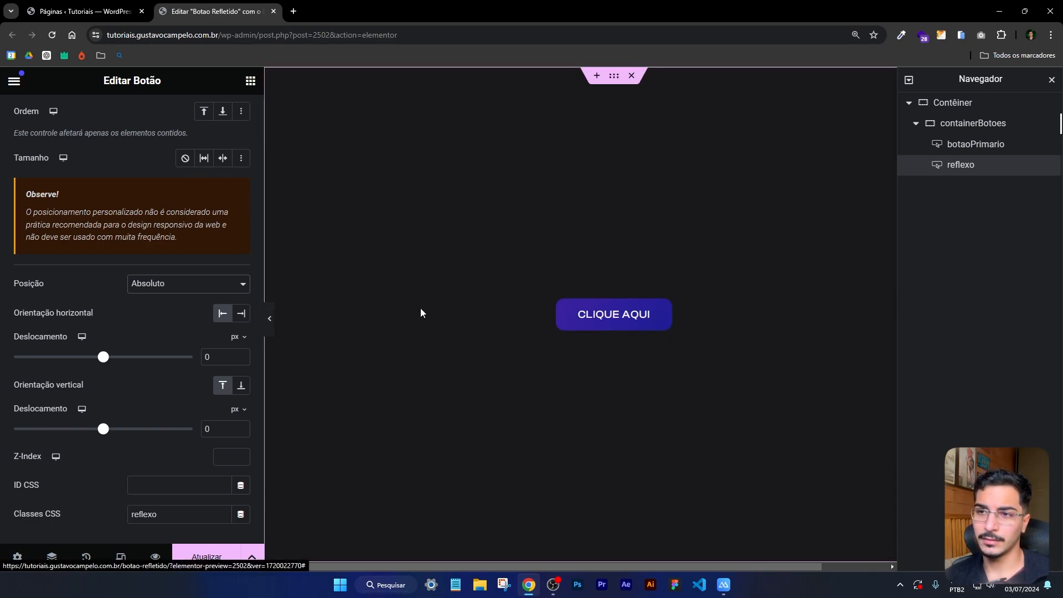
left_click(271, 329)
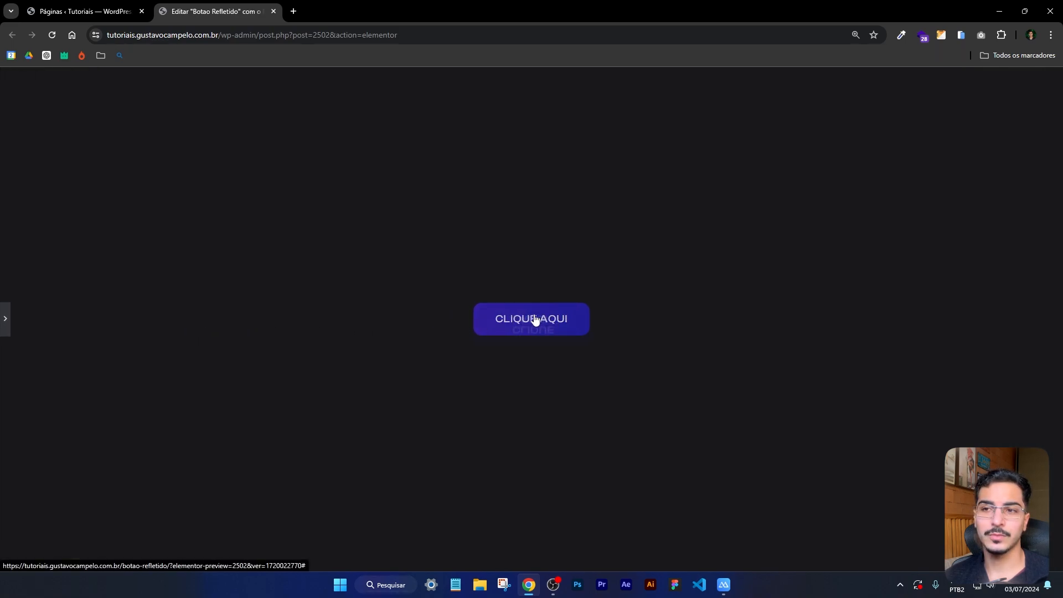
left_click(5, 318)
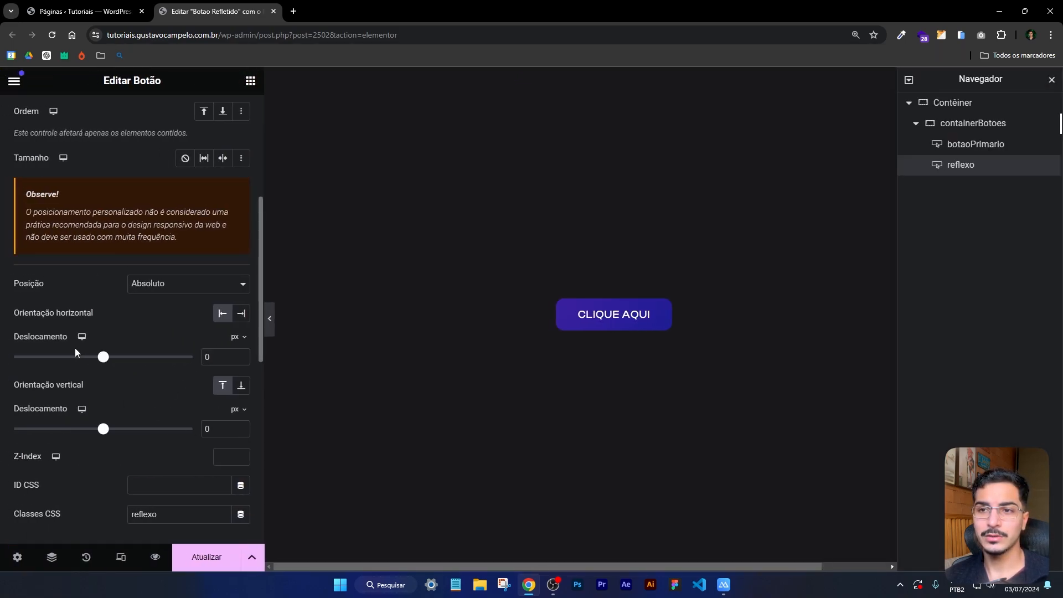
Set the reflexo button's vertical offset to 100%.
left_click(237, 409)
left_click(235, 430)
double_click(226, 428)
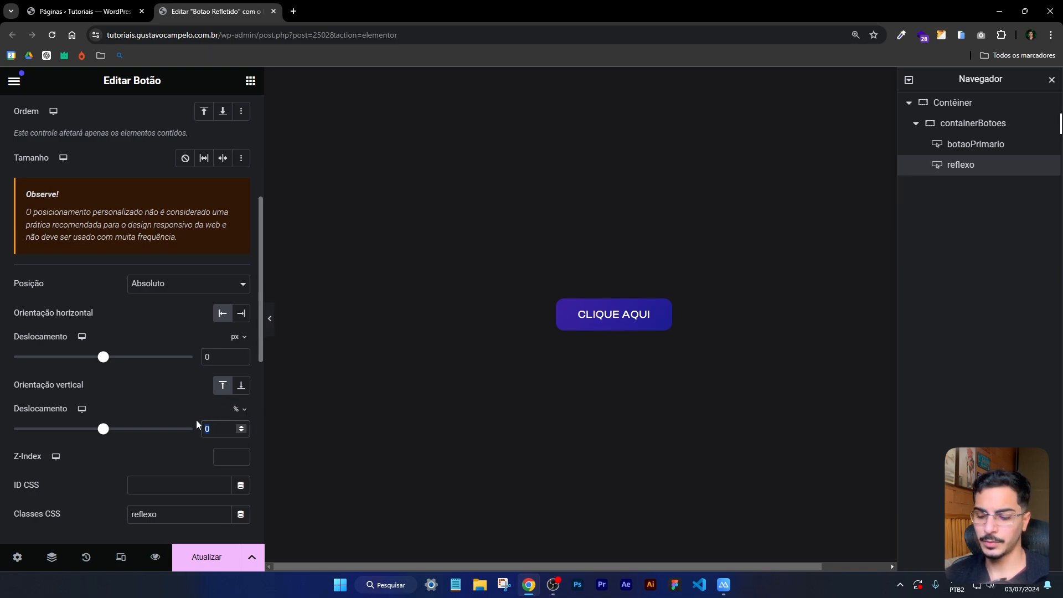
type("100")
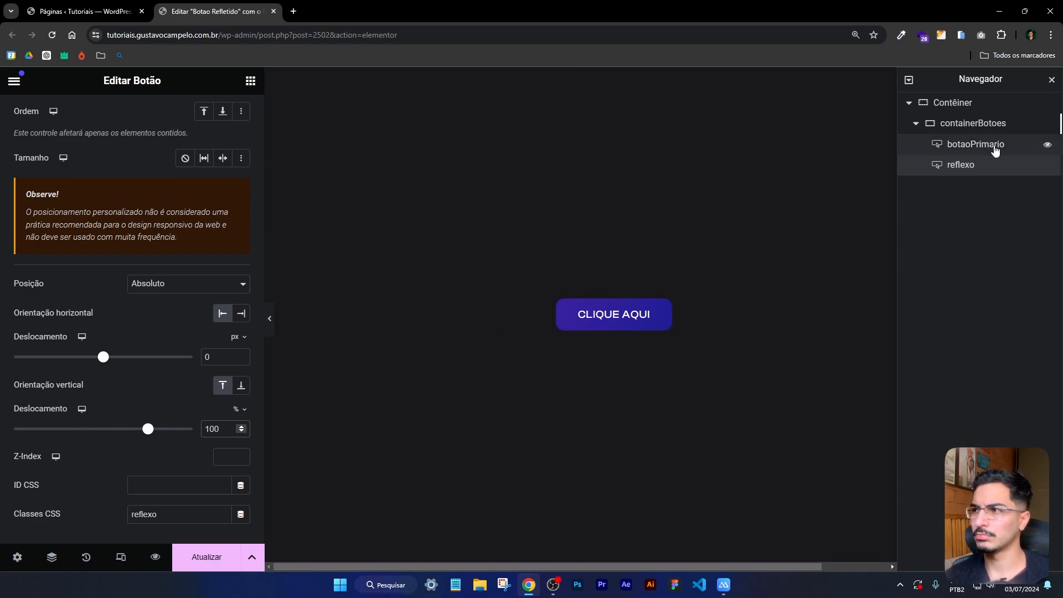
Set the reflexo button's right and left padding to 28 px each.
scroll(81, 248, "up", 5)
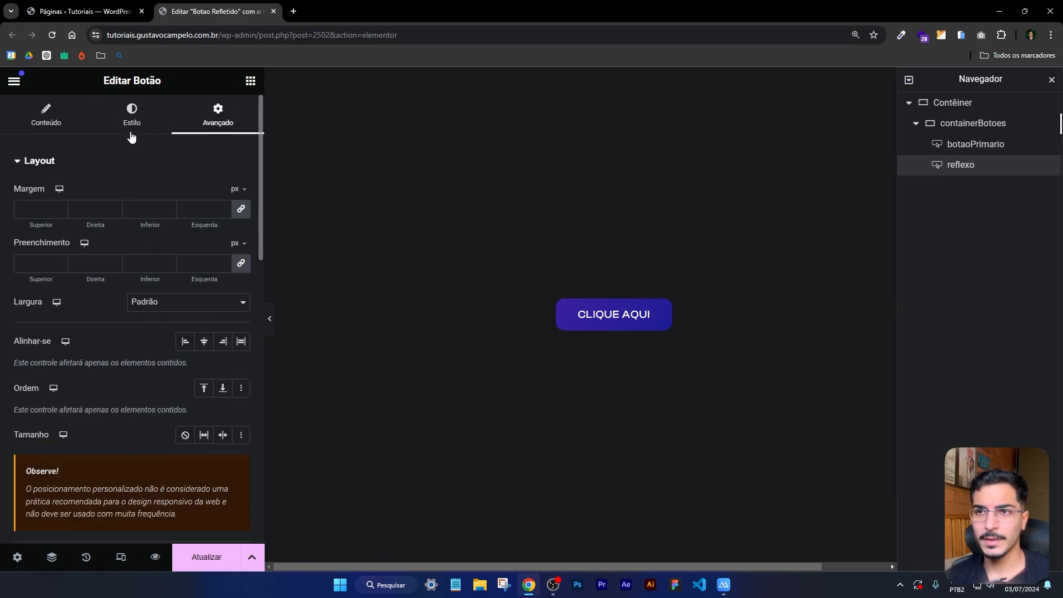
left_click(132, 137)
scroll(127, 444, "down", 6)
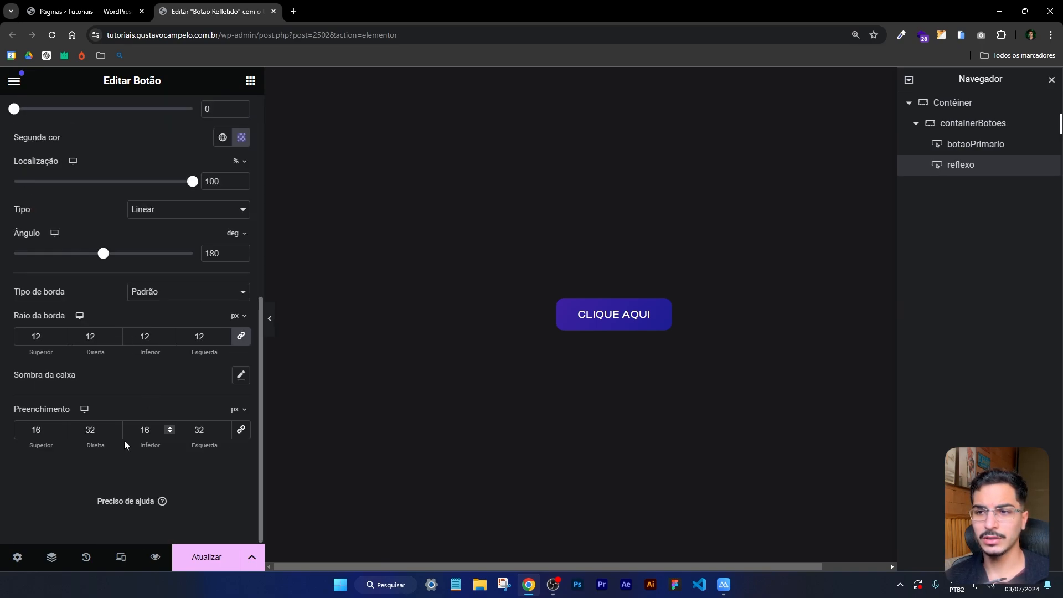
left_click(115, 433)
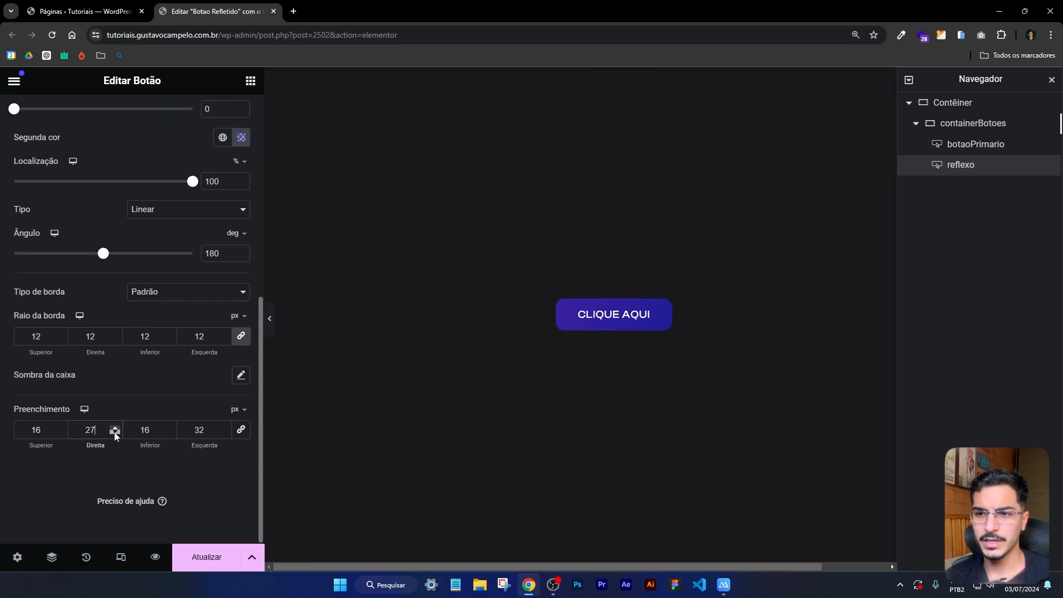
left_click_drag(101, 428, 27, 428)
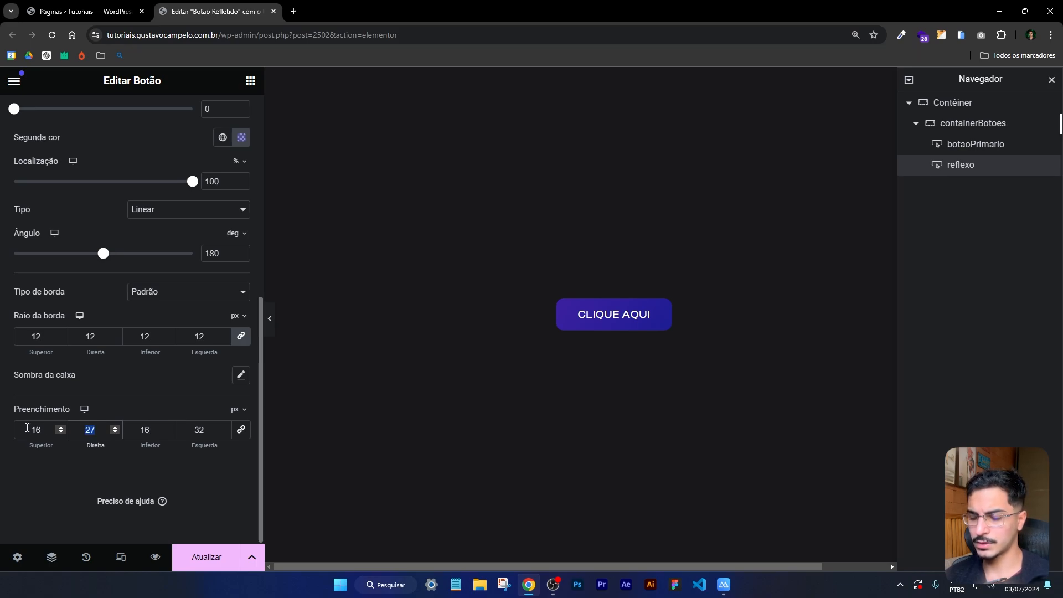
type("28")
left_click_drag(210, 430, 167, 432)
type("28")
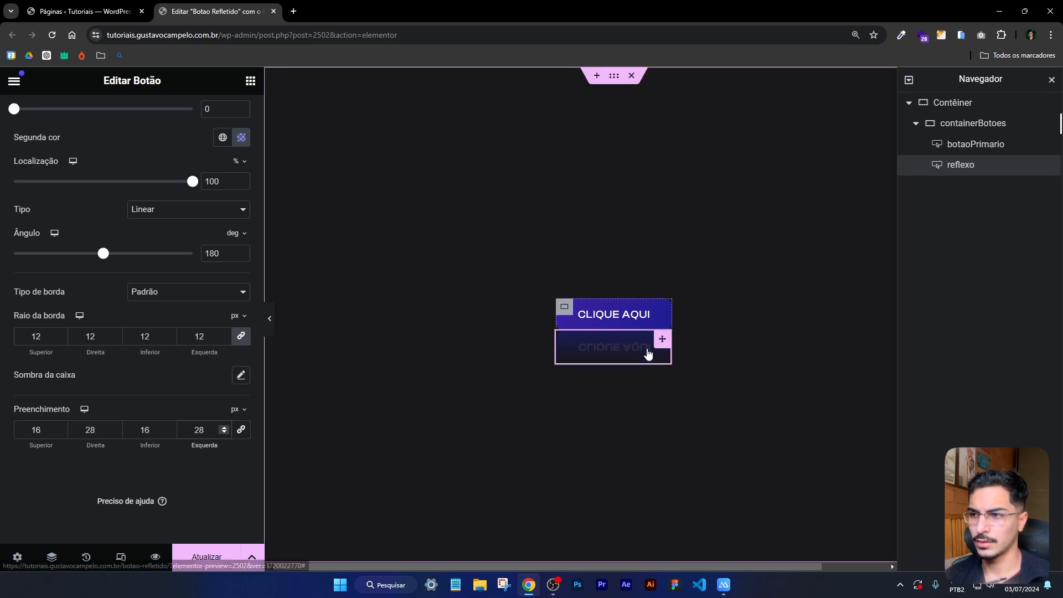
Preview the repositioned reflection on hover and open the containerBotoes container's settings.
left_click(270, 323)
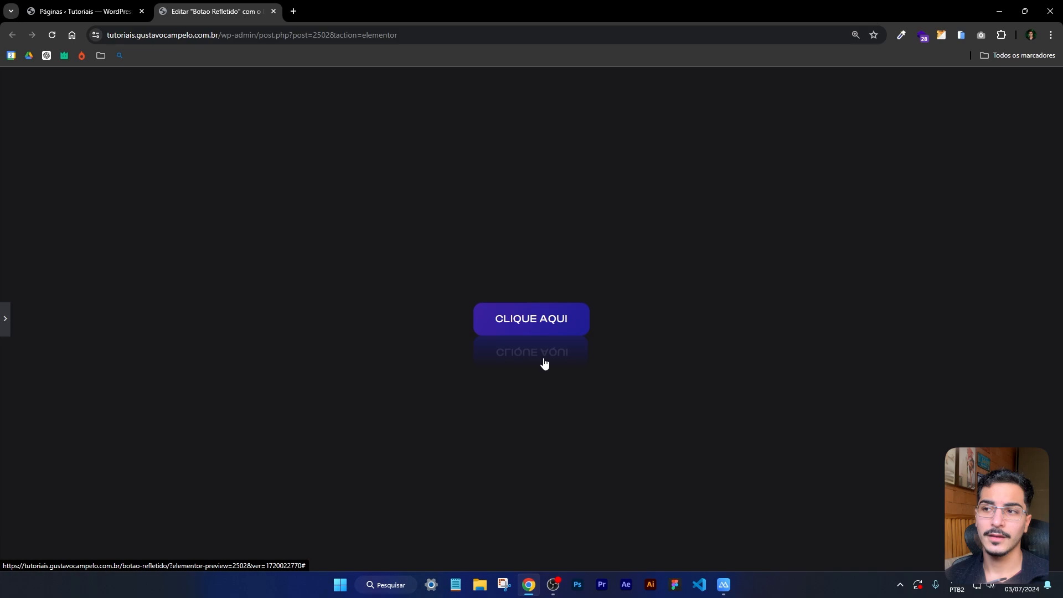
left_click(7, 329)
left_click(564, 306)
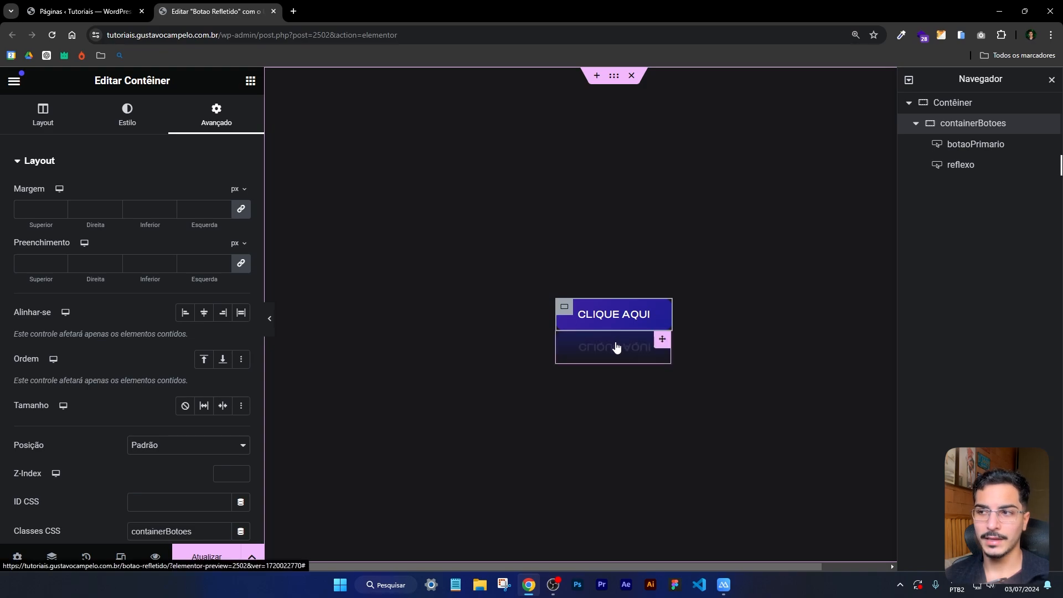
Check the reflexo button's advanced position settings and preview how the reflection reacts when the pointer is directly over it.
left_click(597, 352)
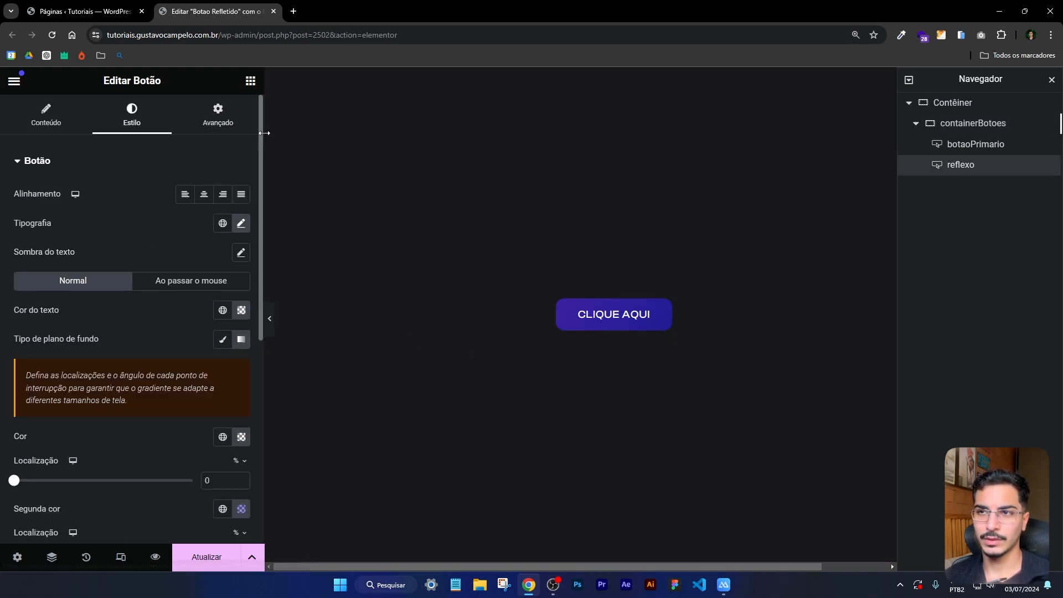
left_click(213, 122)
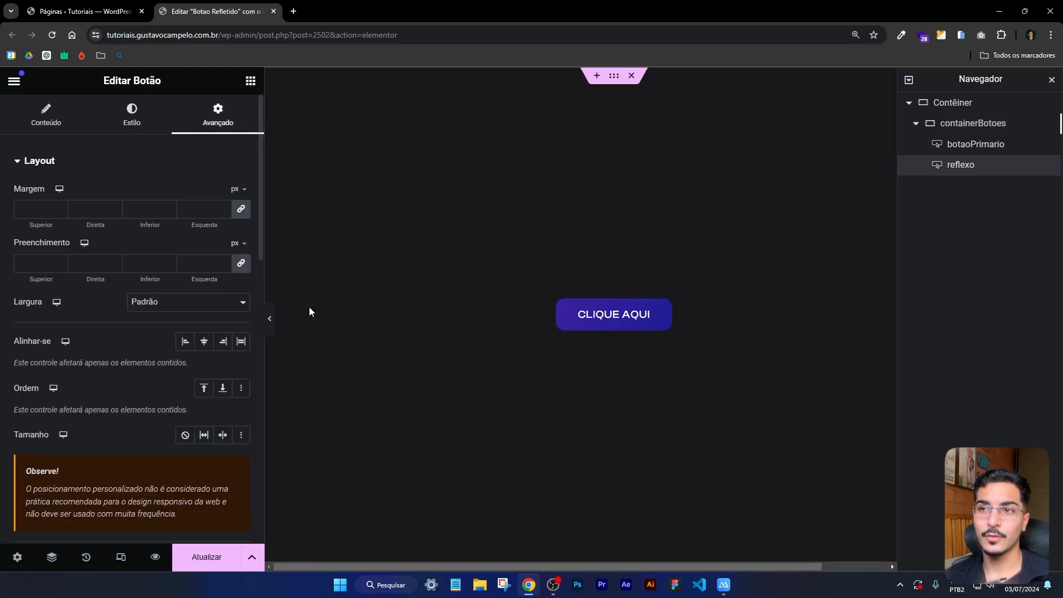
left_click(271, 327)
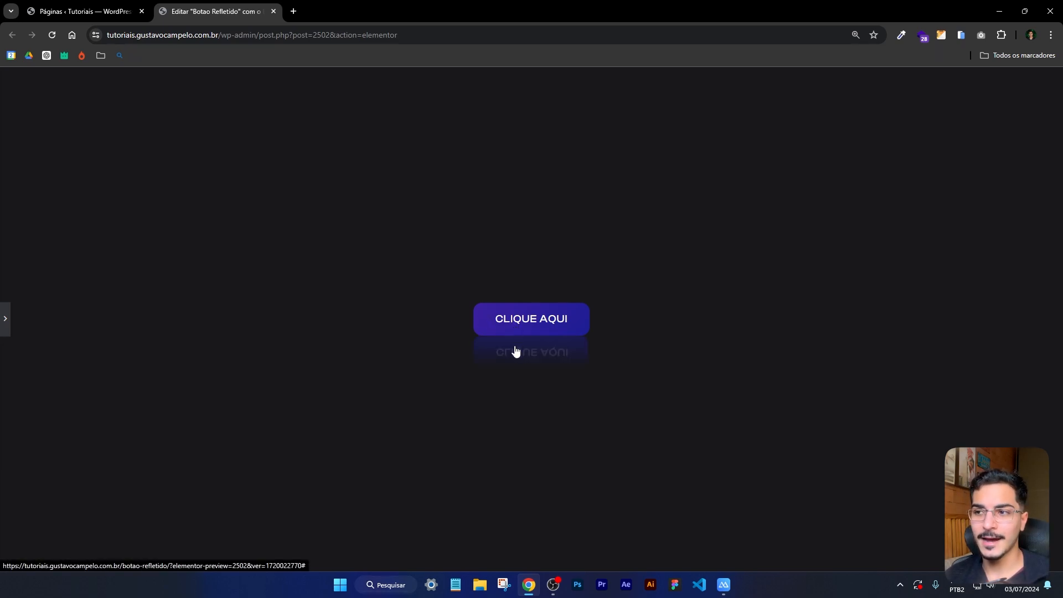
left_click(4, 318)
scroll(199, 239, "down", 7)
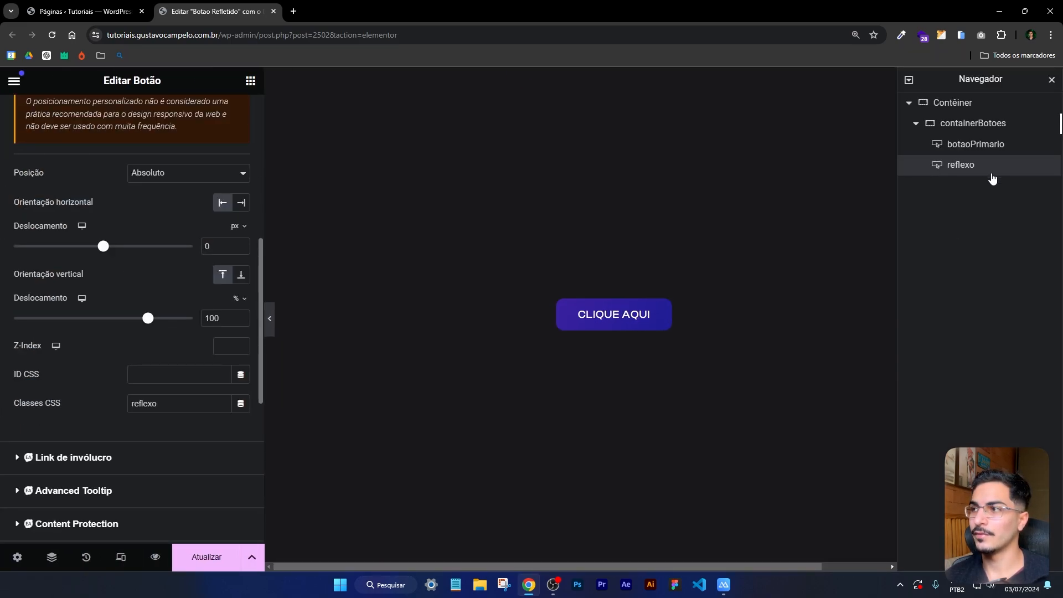
Add pointer-events: none; to the .reflexo rule in the containerBotoes container's custom CSS and preview the hover behaviour.
left_click(973, 135)
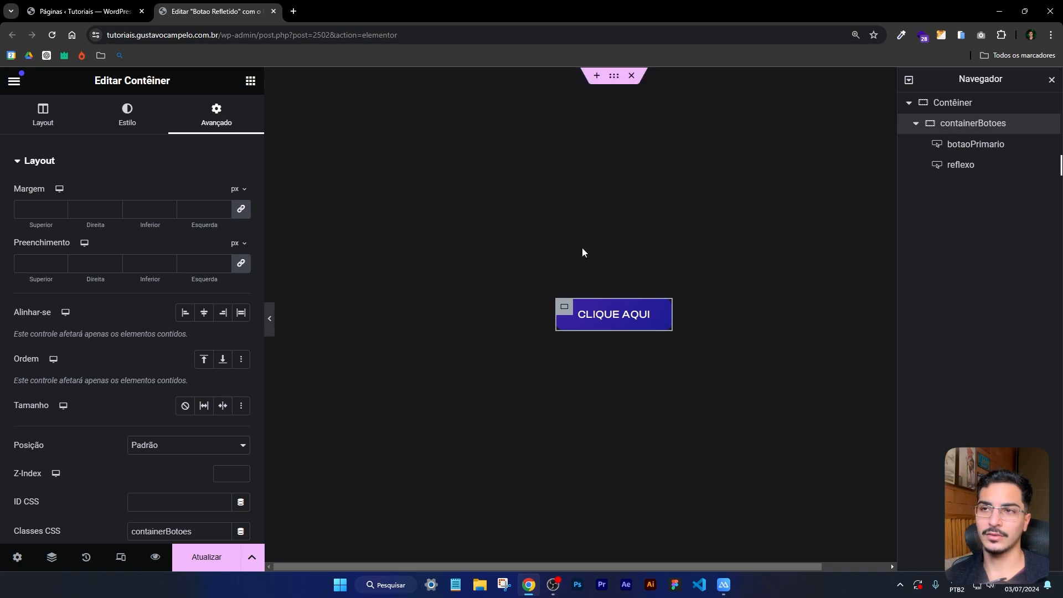
scroll(83, 388, "down", 6)
left_click(83, 442)
scroll(111, 393, "down", 2)
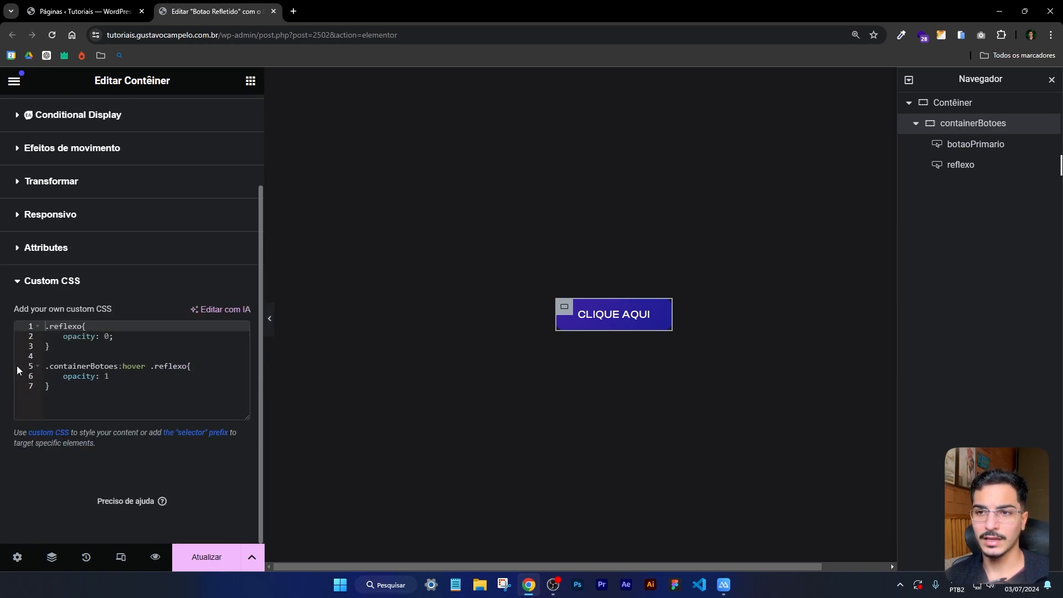
left_click(127, 338)
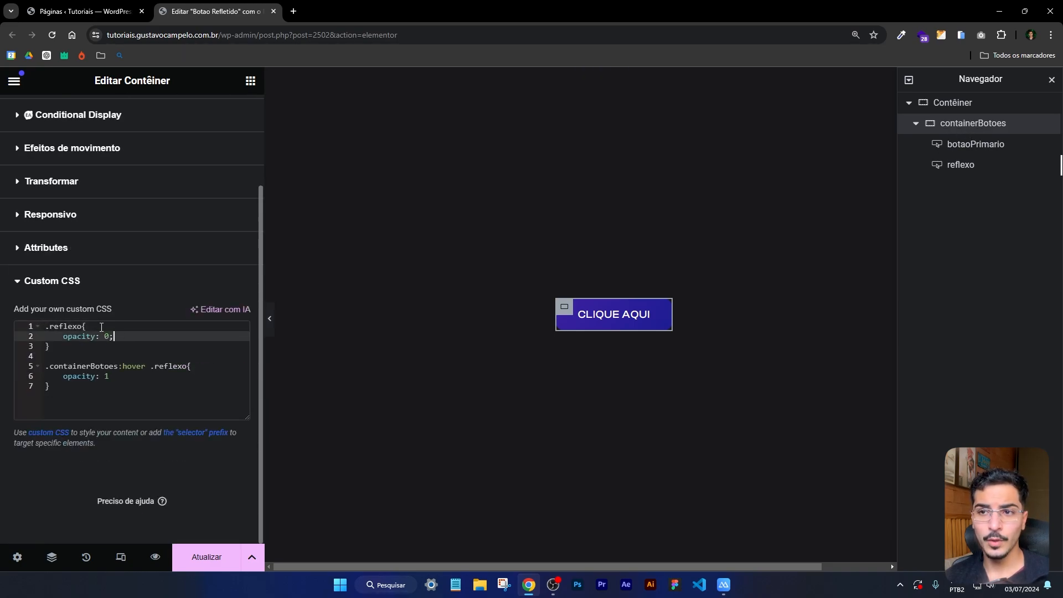
key("Return")
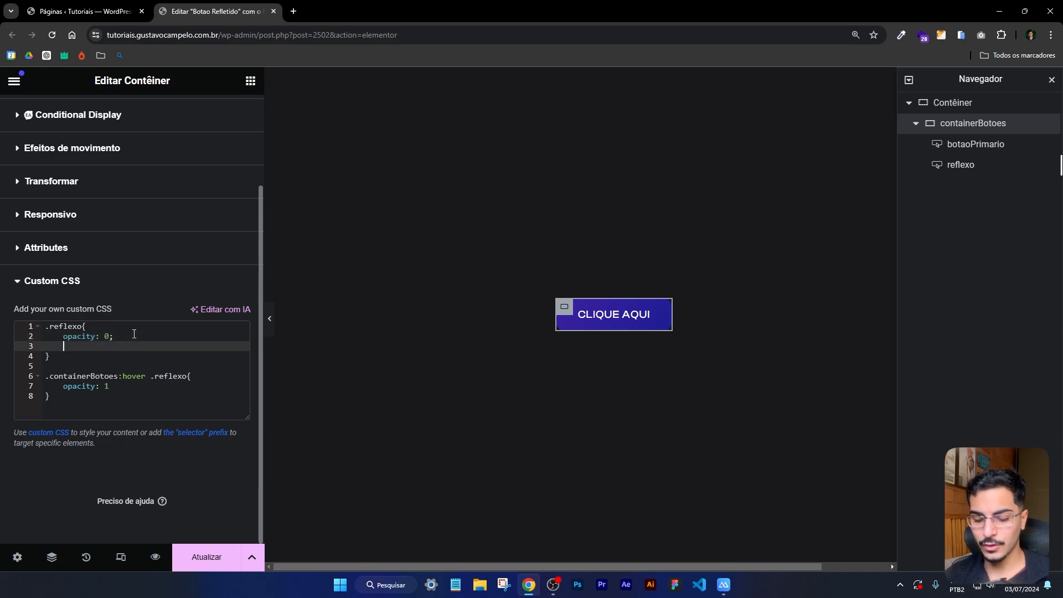
type("poin")
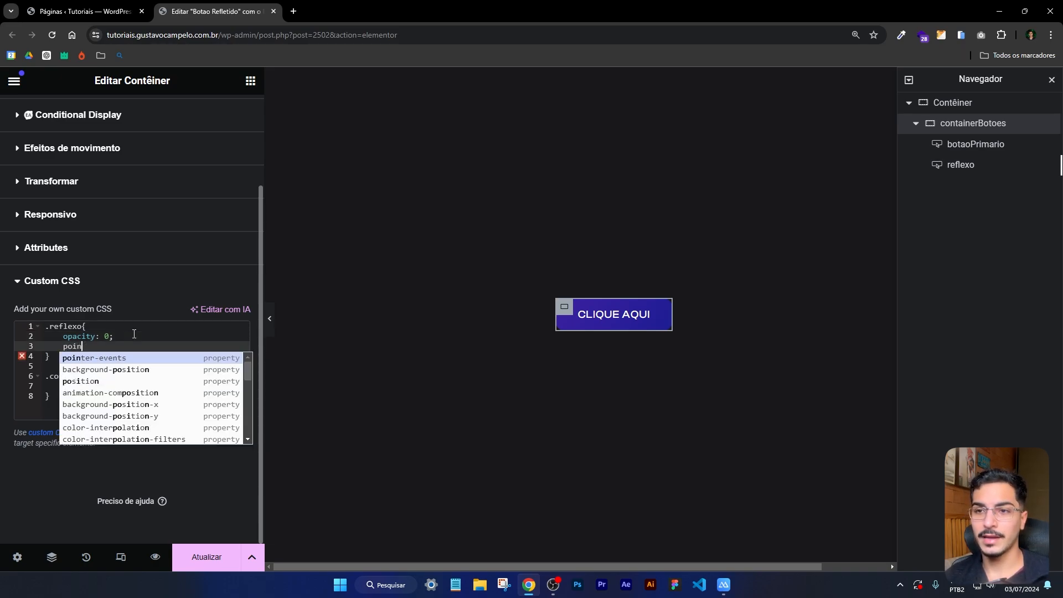
key("Return")
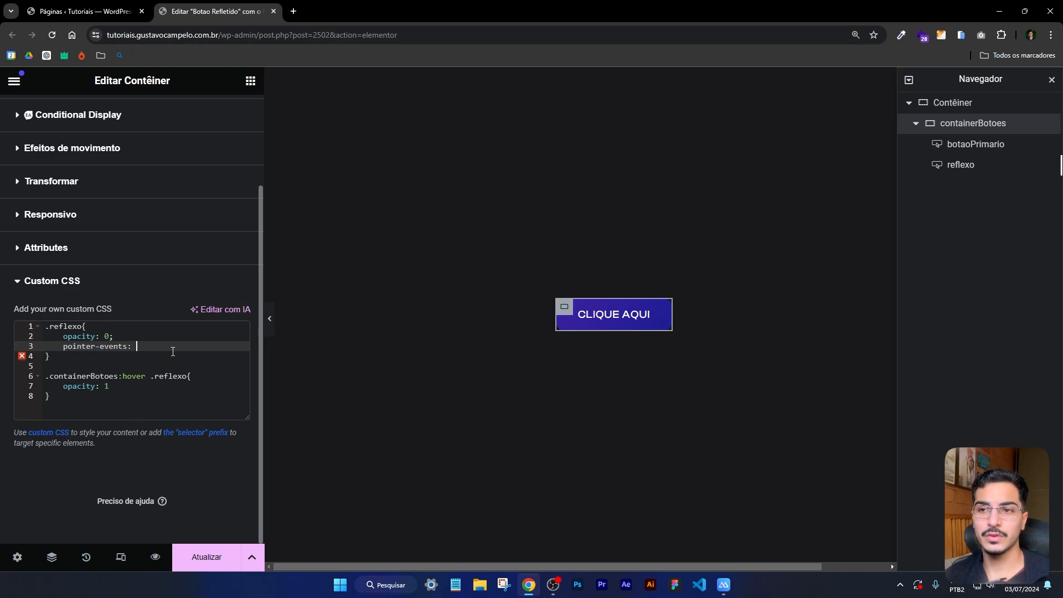
type("non")
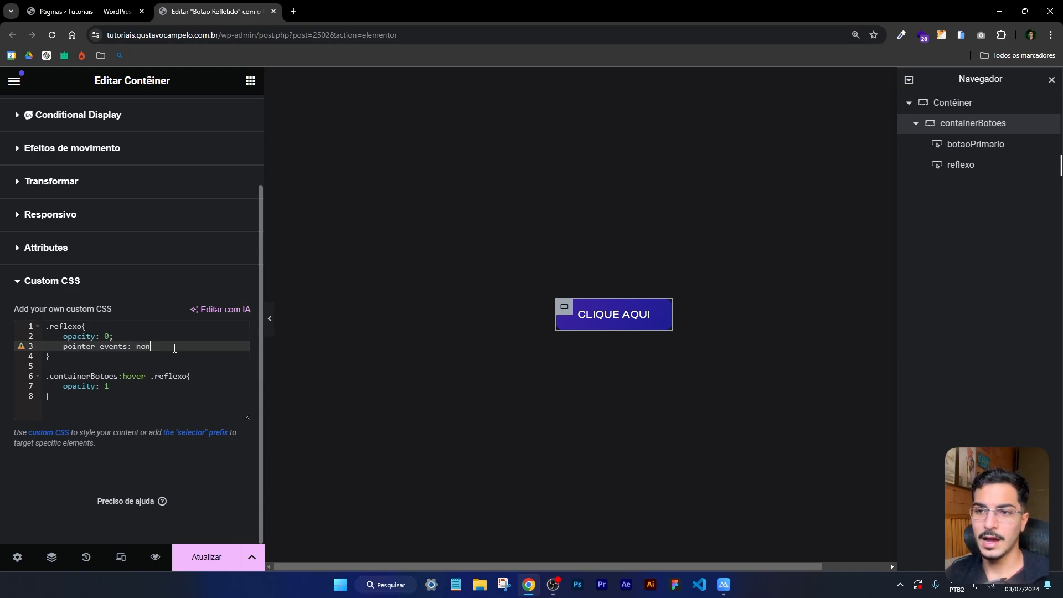
type("e;")
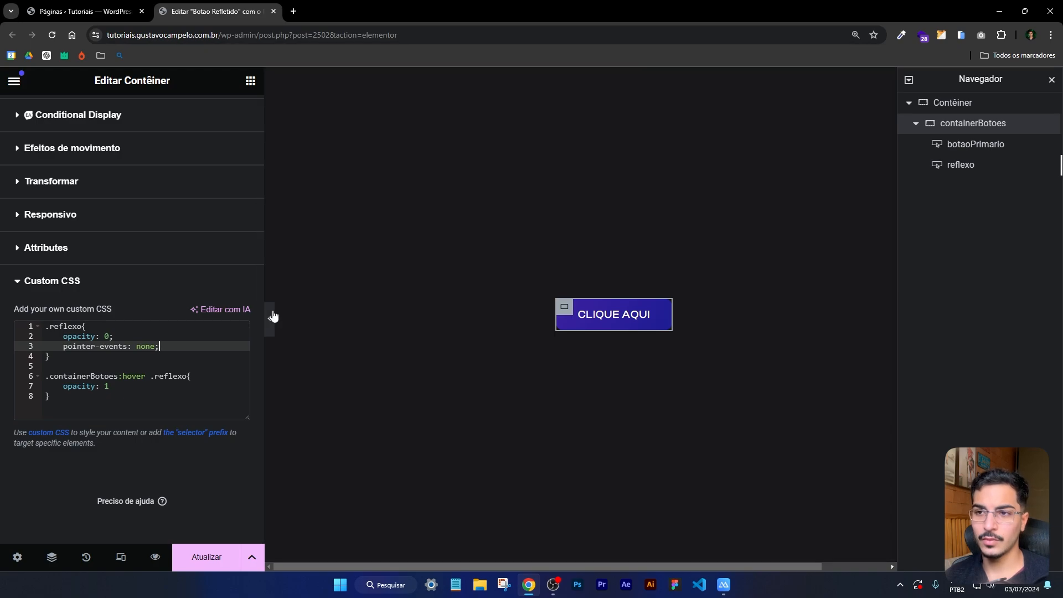
left_click(272, 316)
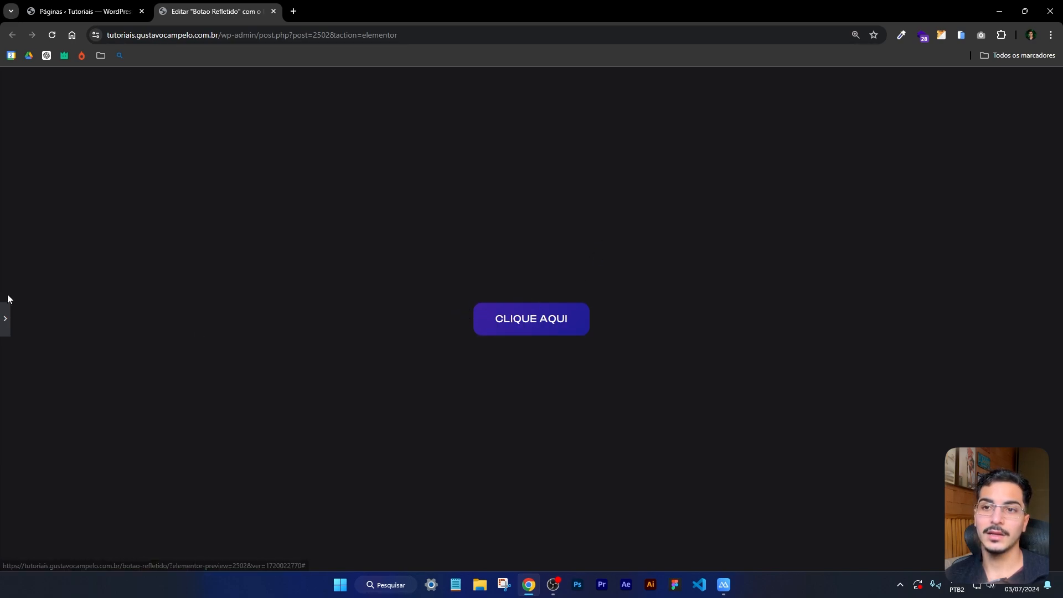
left_click(5, 319)
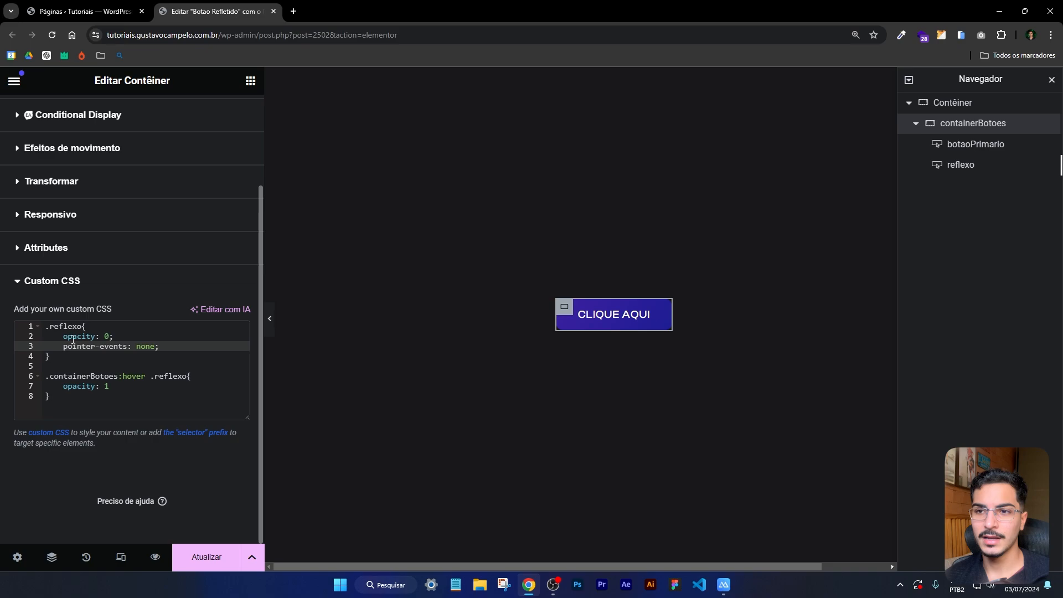
Add transition: all .3s; to the .reflexo rule, below the pointer-events declaration.
left_click(109, 336)
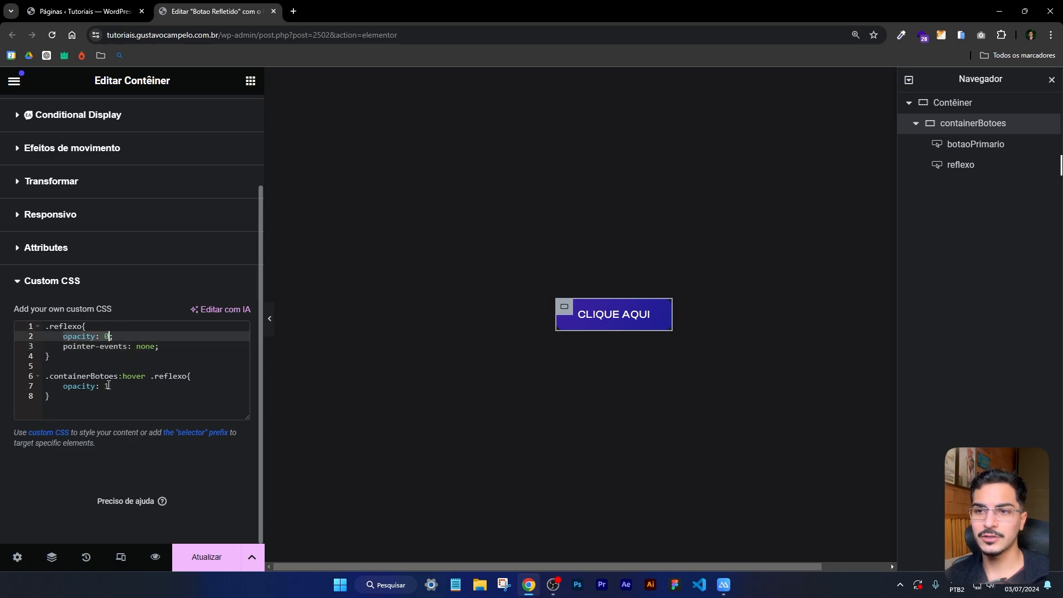
left_click(167, 346)
key("Return")
type("trans")
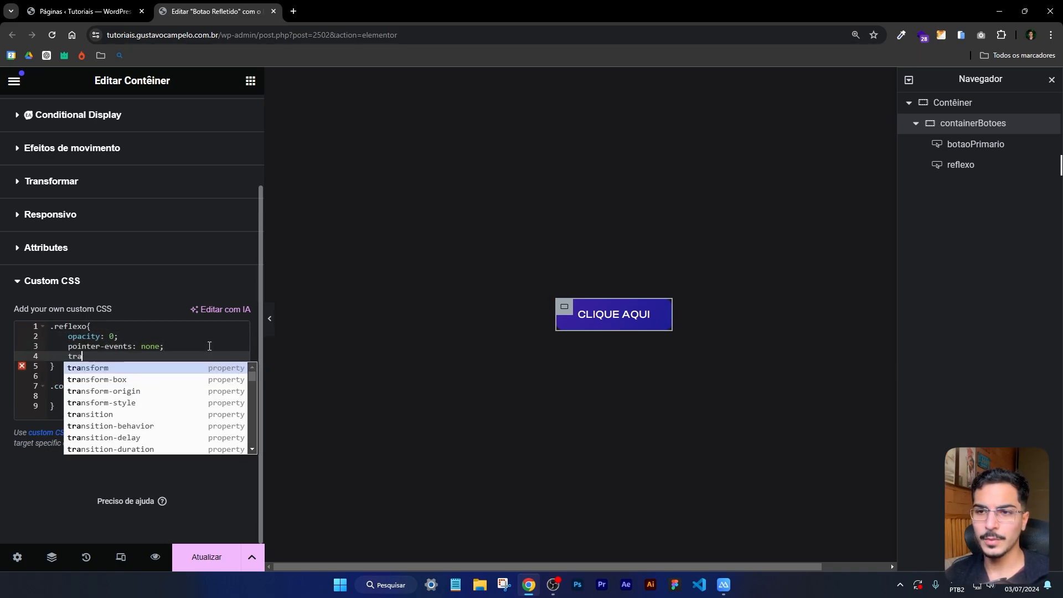
key("Down")
key("Down")
key("Down")
key("Down")
key("Return")
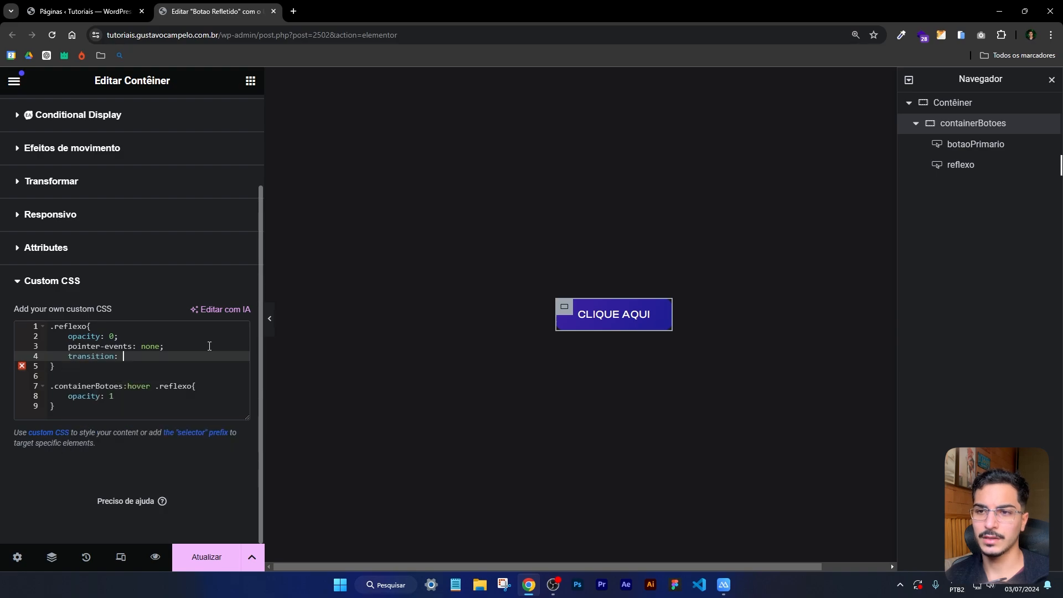
type("all")
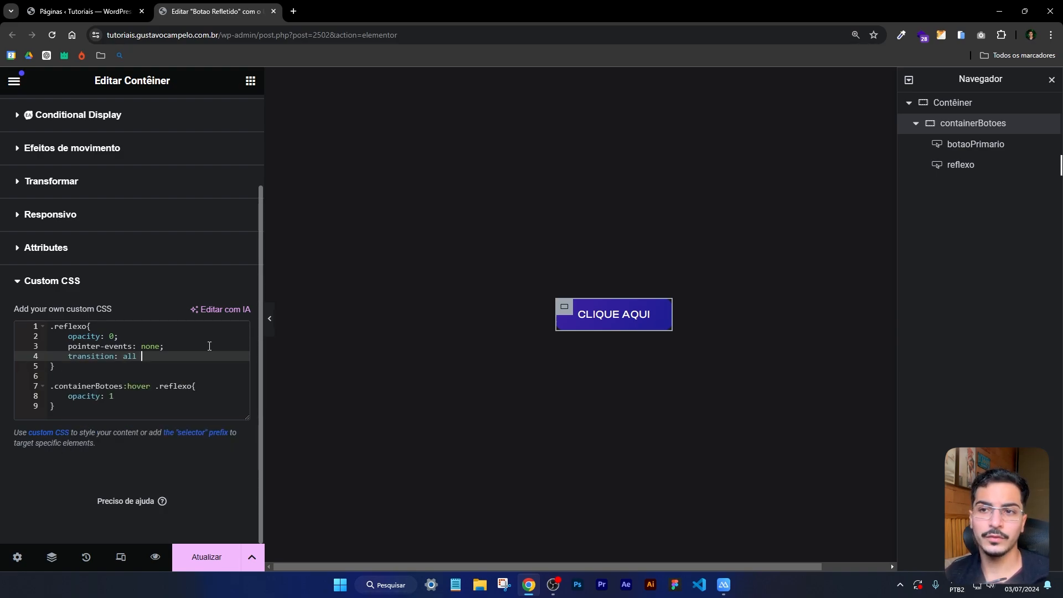
key("Up")
key("Up")
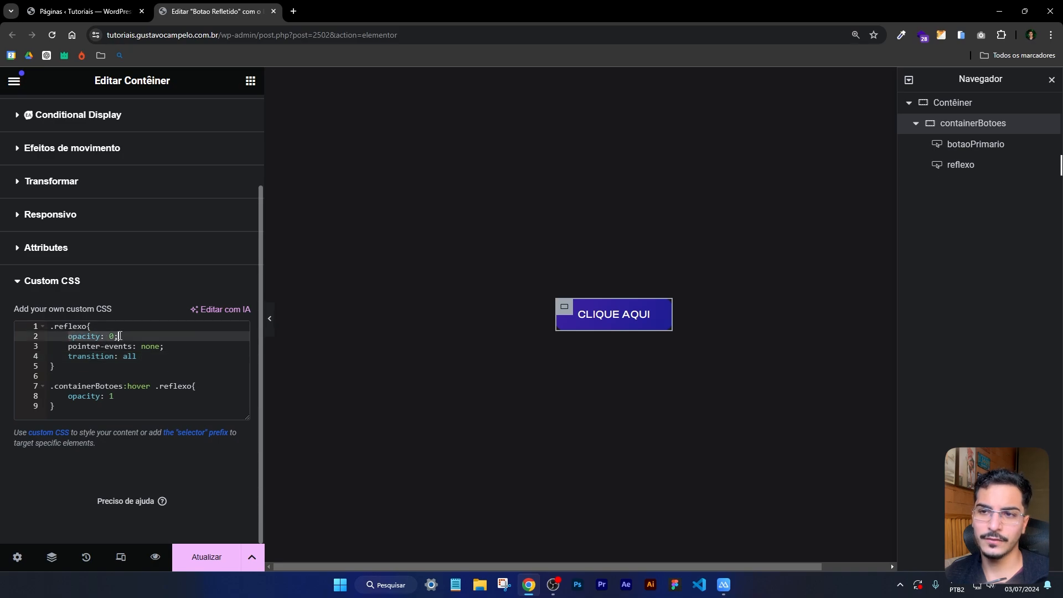
left_click(153, 356)
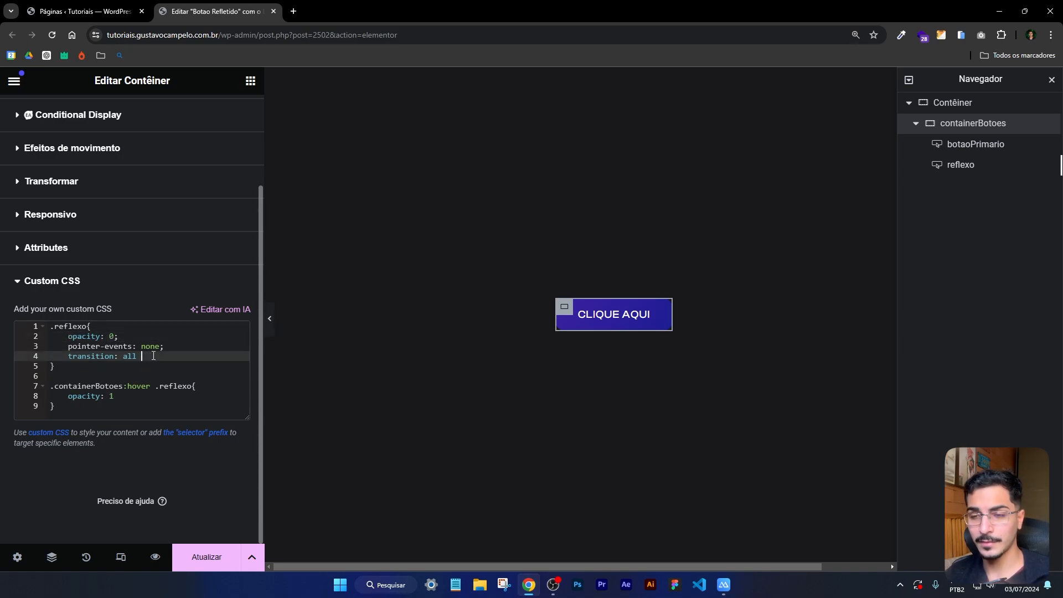
type(".3")
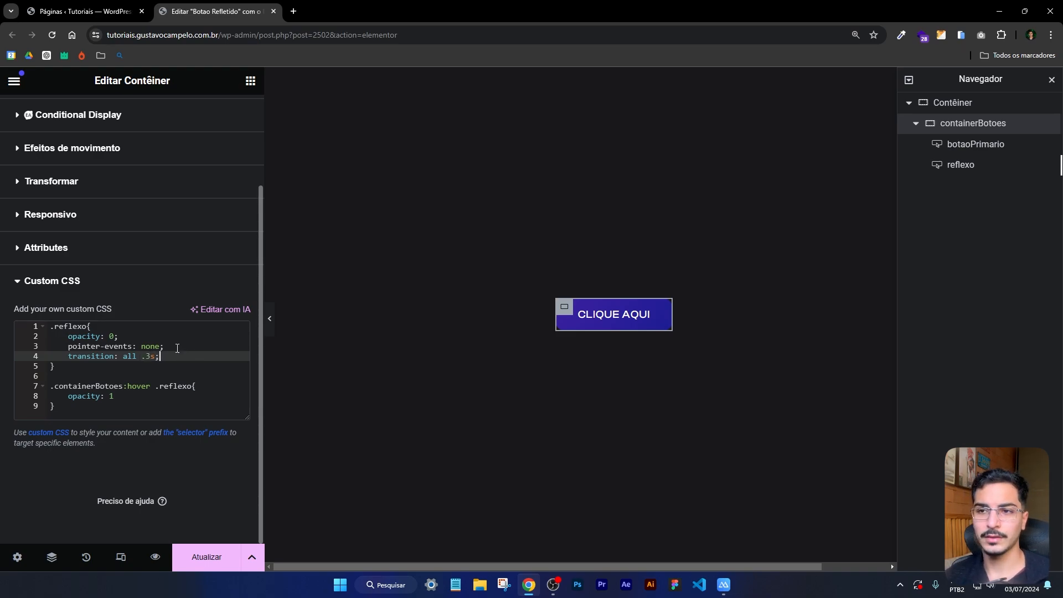
type("s;")
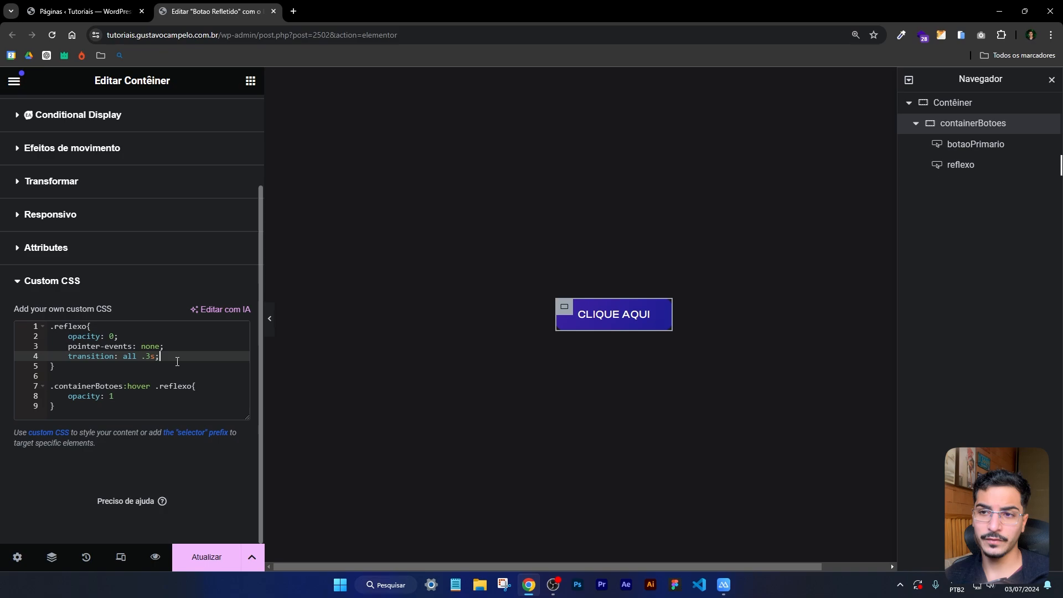
Preview the reflection's hover transition and review the container's complete custom CSS.
left_click(269, 318)
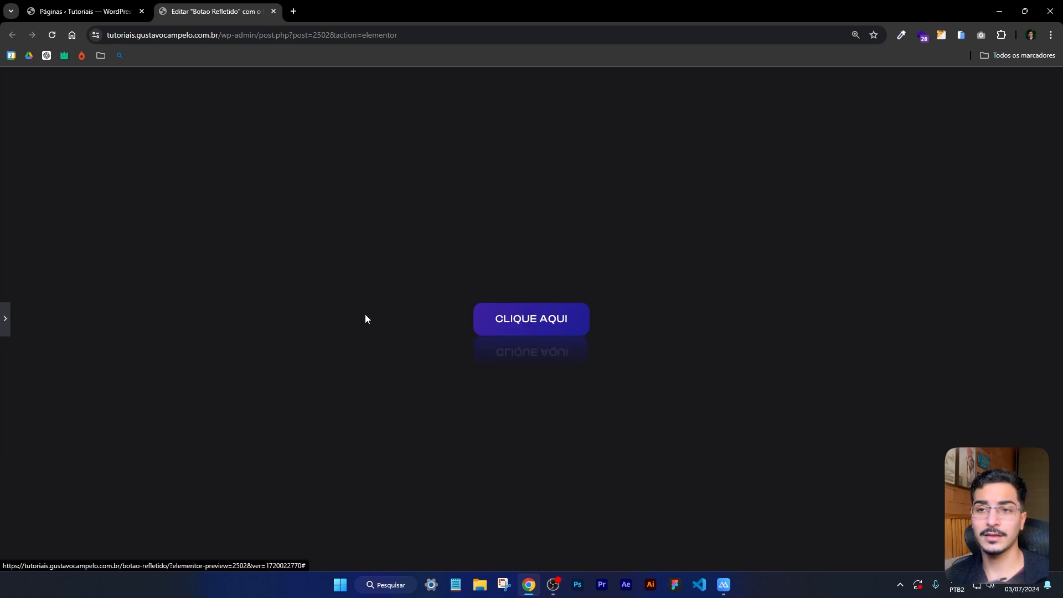
left_click(8, 321)
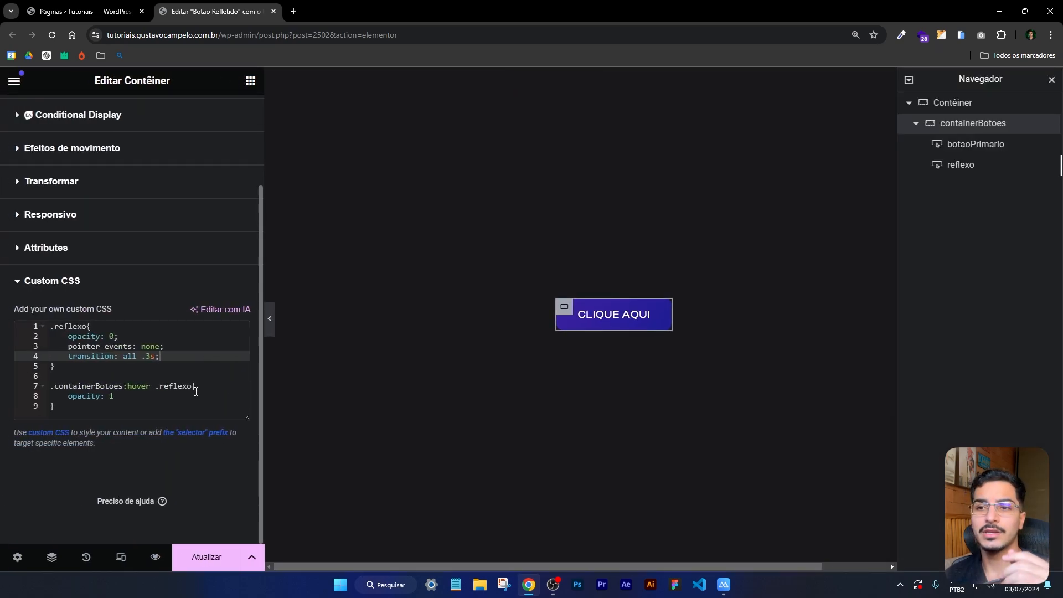
left_click_drag(80, 409, 50, 325)
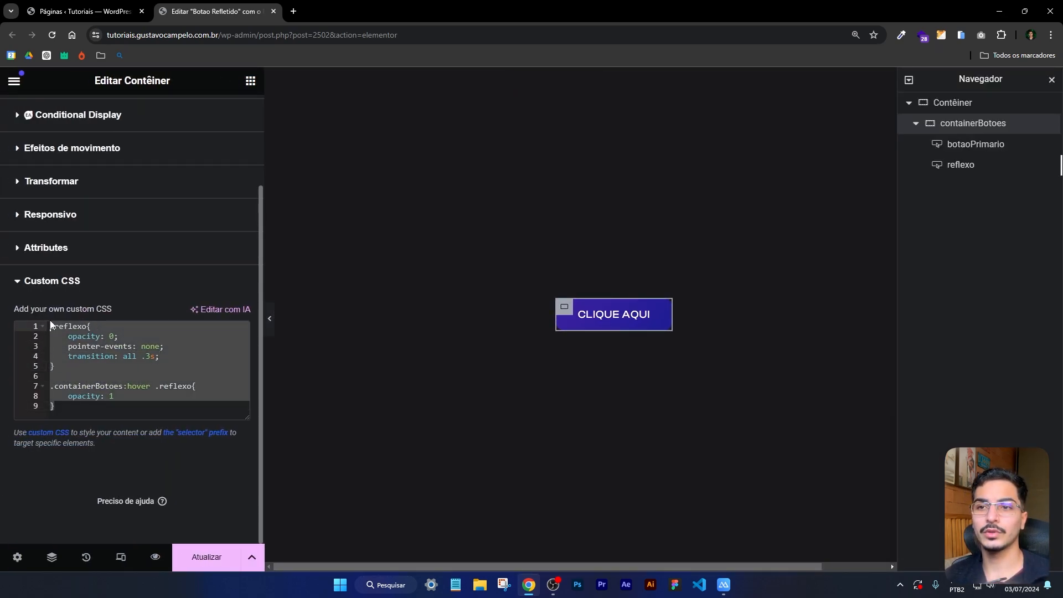
left_click(149, 388)
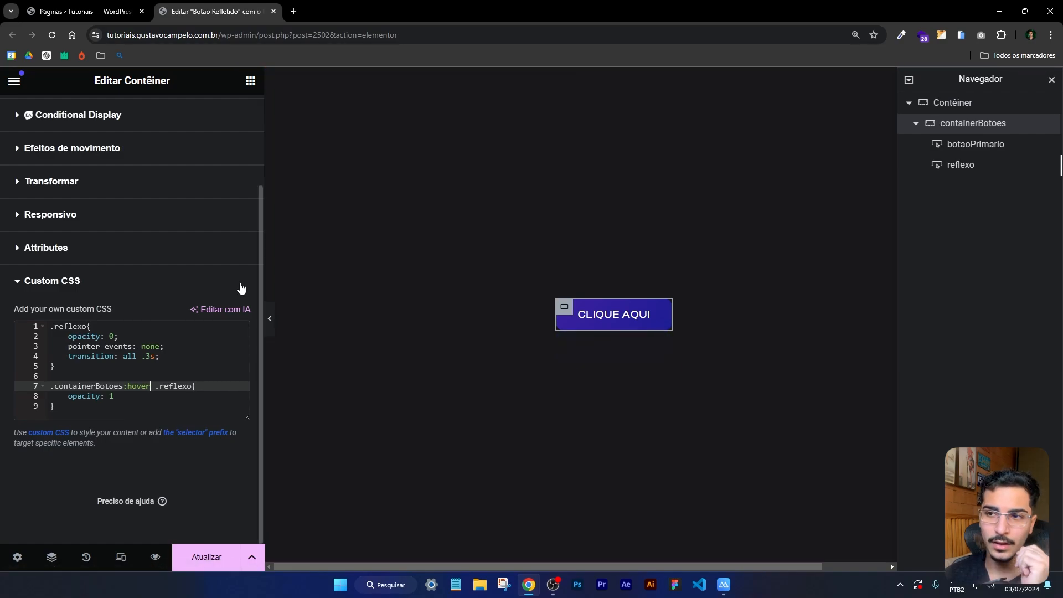
left_click(270, 320)
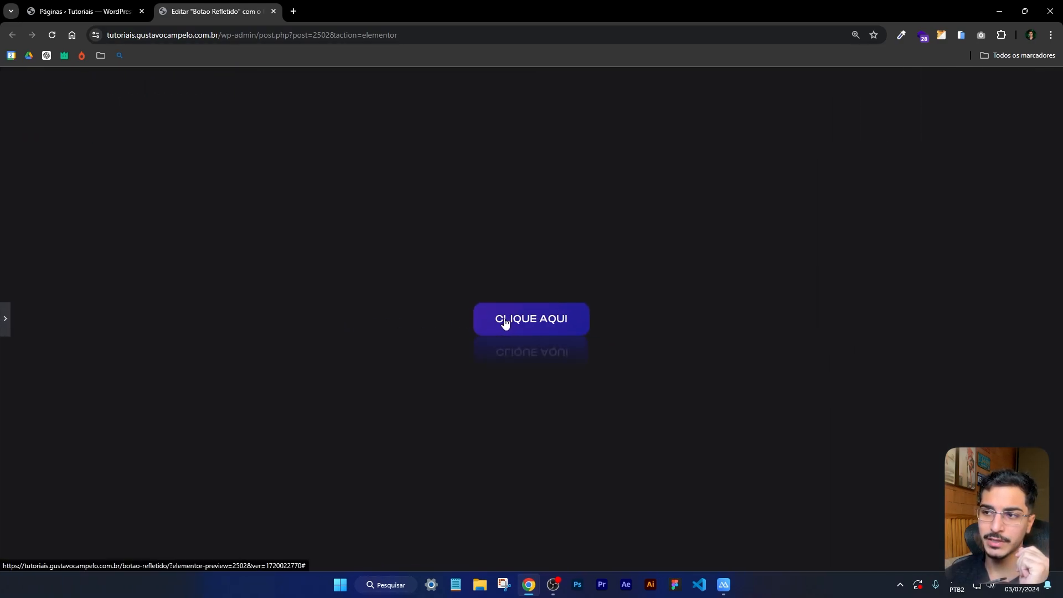
left_click(5, 319)
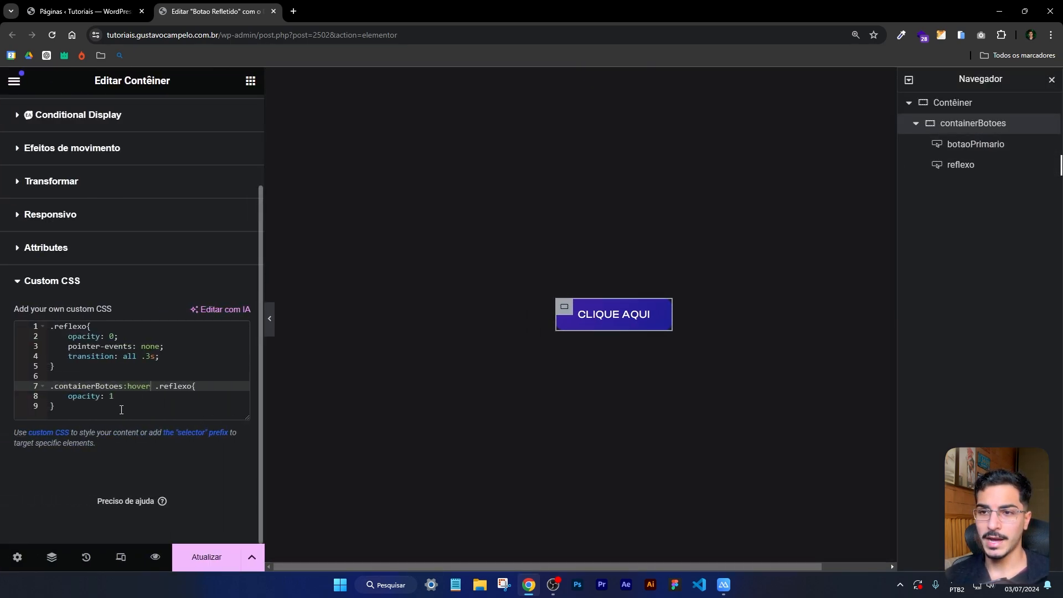
Create an empty .botaoPrimario rule below the .containerBotoes:hover .reflexo rule in the custom CSS.
left_click(102, 413)
key("Return")
key("Return")
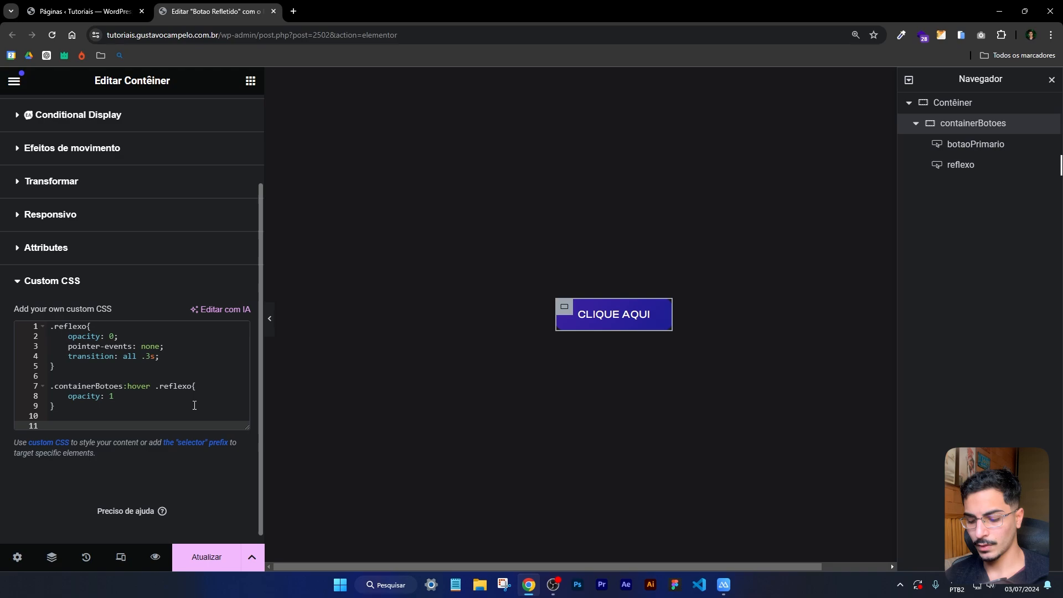
type(".botao´P")
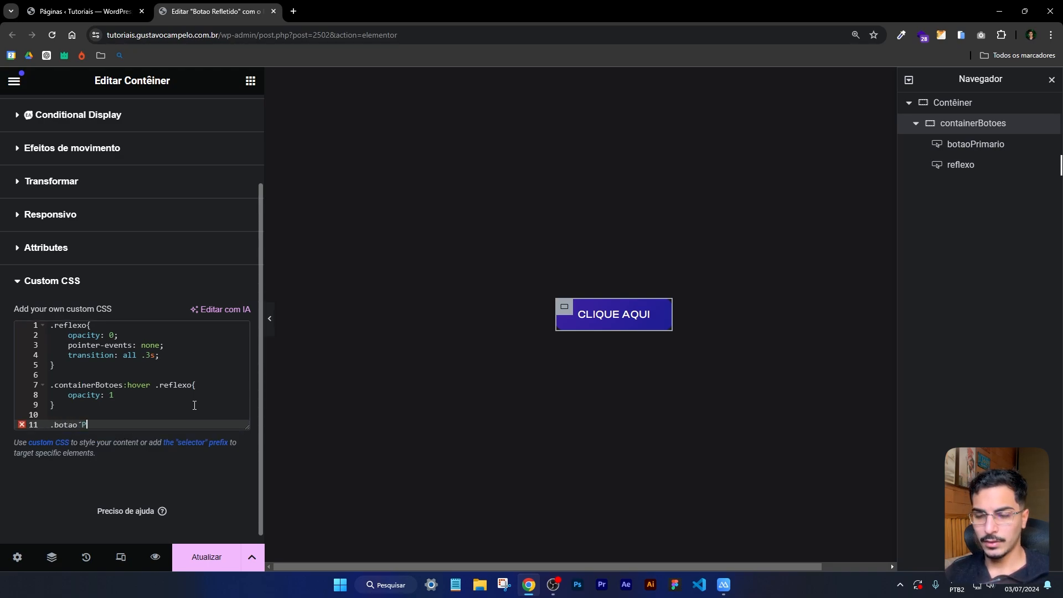
key("BackSpace")
key("BackSpace")
type("Primario")
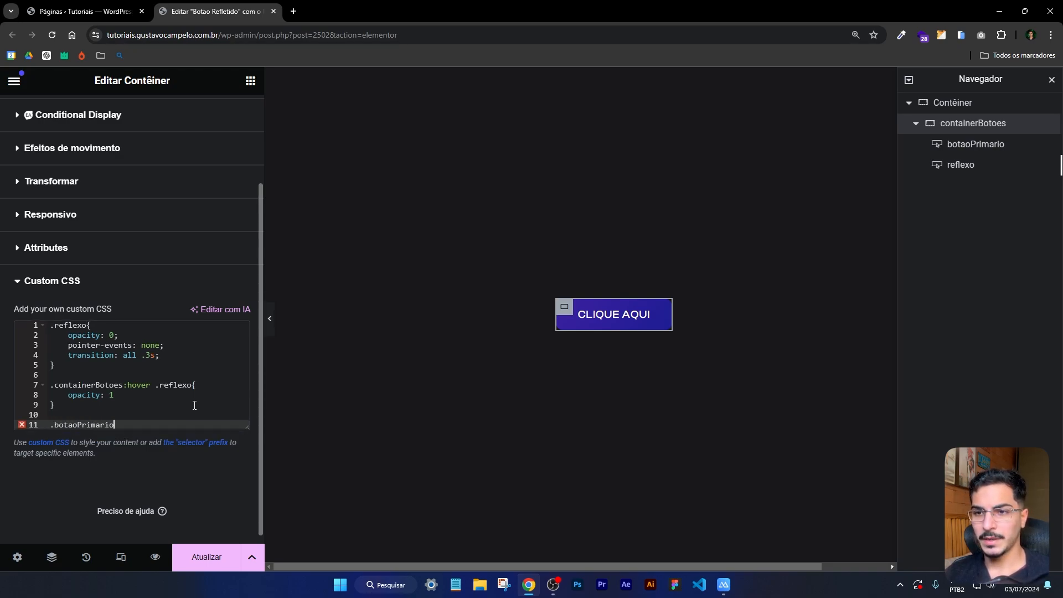
type("{")
key("Return")
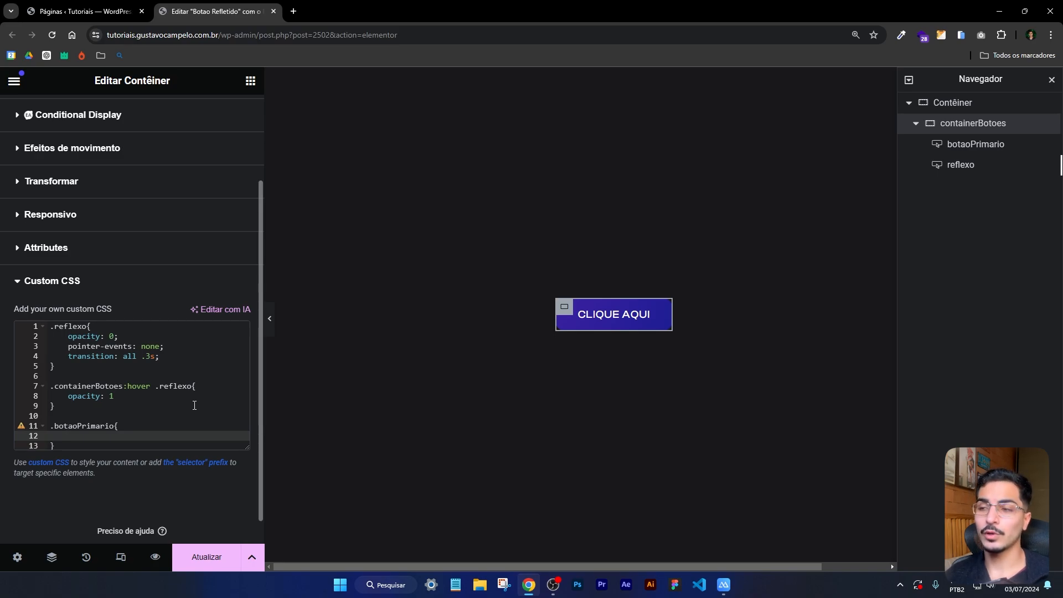
Start a background declaration with linear-gradient inside the .botaoPrimario rule of the container's custom CSS.
mouse_move(581, 323)
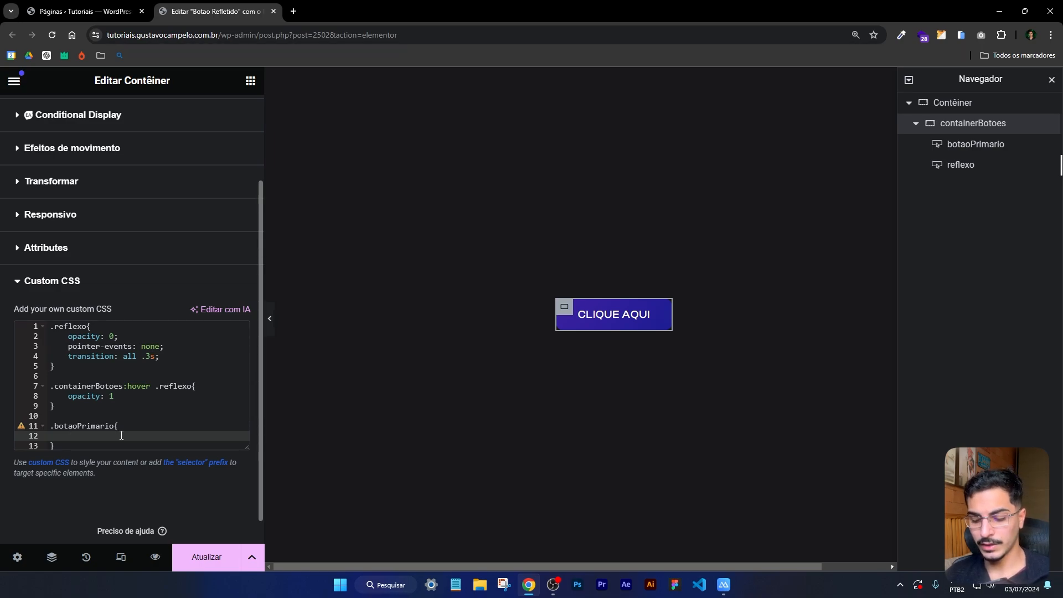
type("background: ")
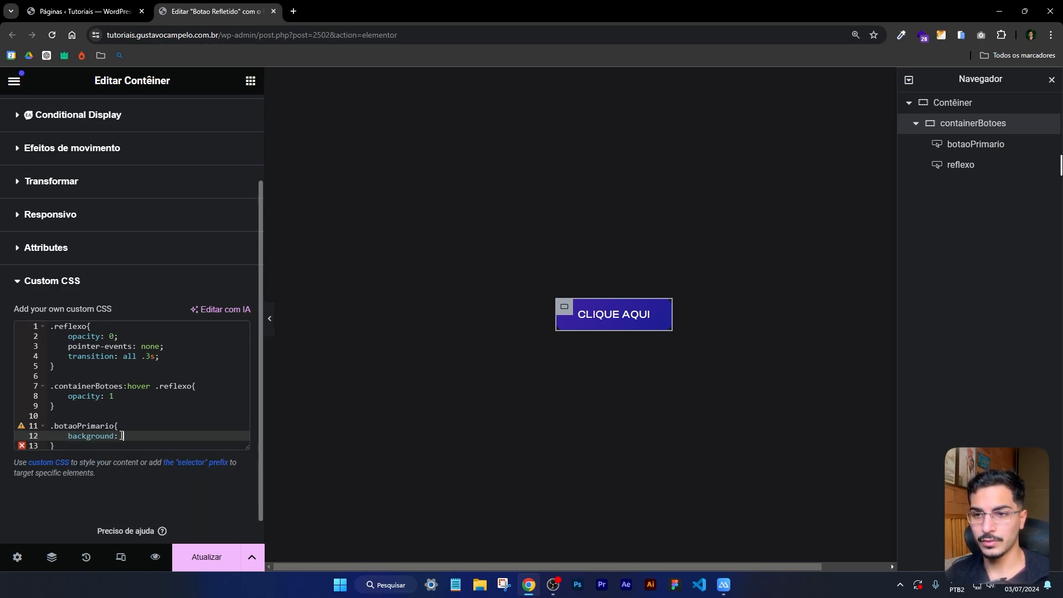
type("linear-gradient")
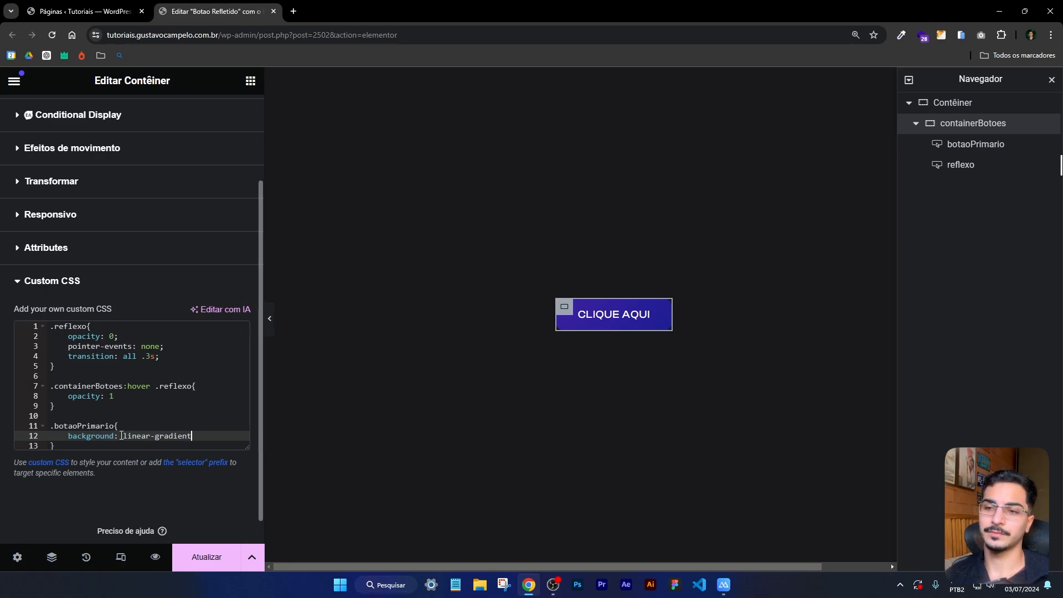
Add parentheses to the linear-gradient value with 130deg as its angle, followed by a comma.
scroll(135, 254, "up", 2)
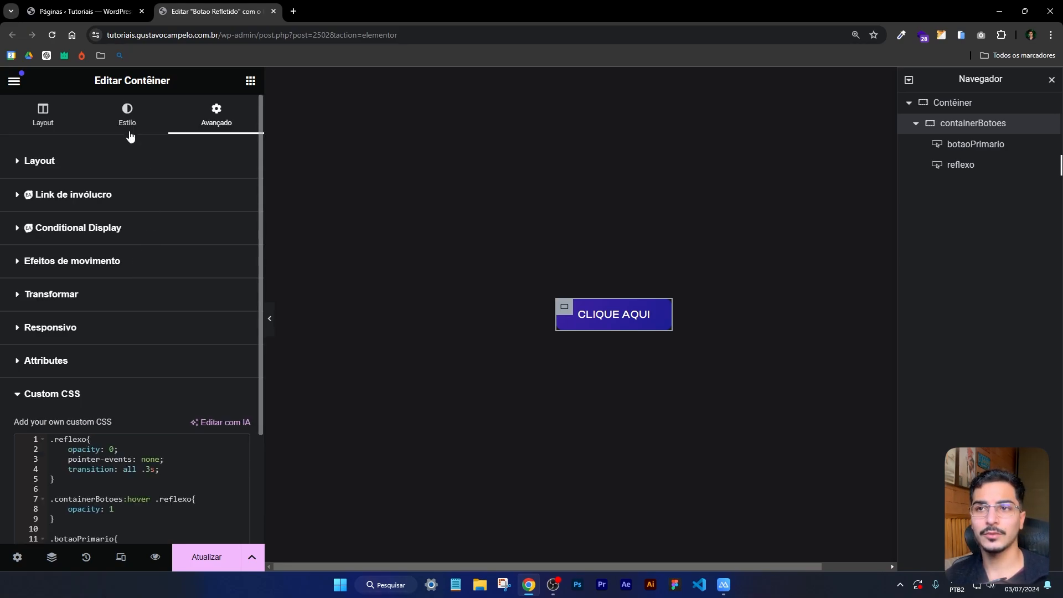
left_click(128, 119)
left_click(184, 117)
scroll(85, 488, "down", 5)
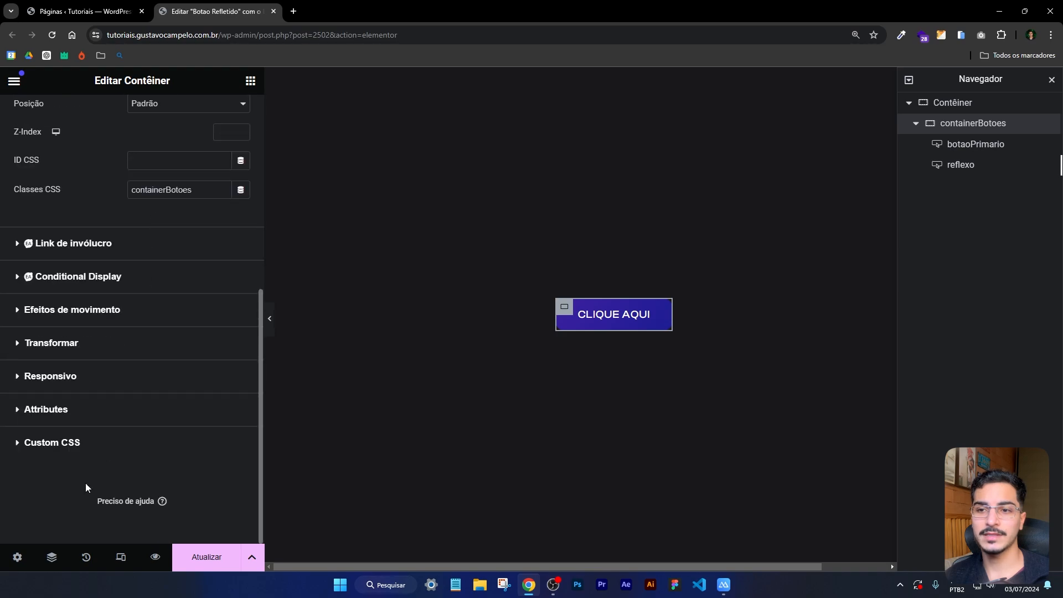
left_click(73, 443)
scroll(76, 397, "down", 3)
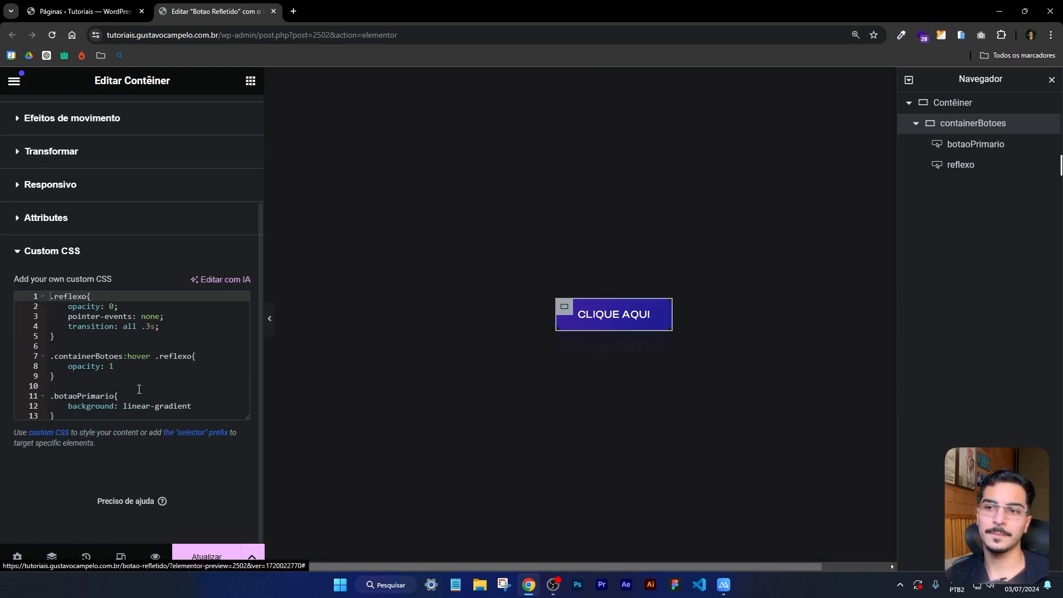
left_click(233, 407)
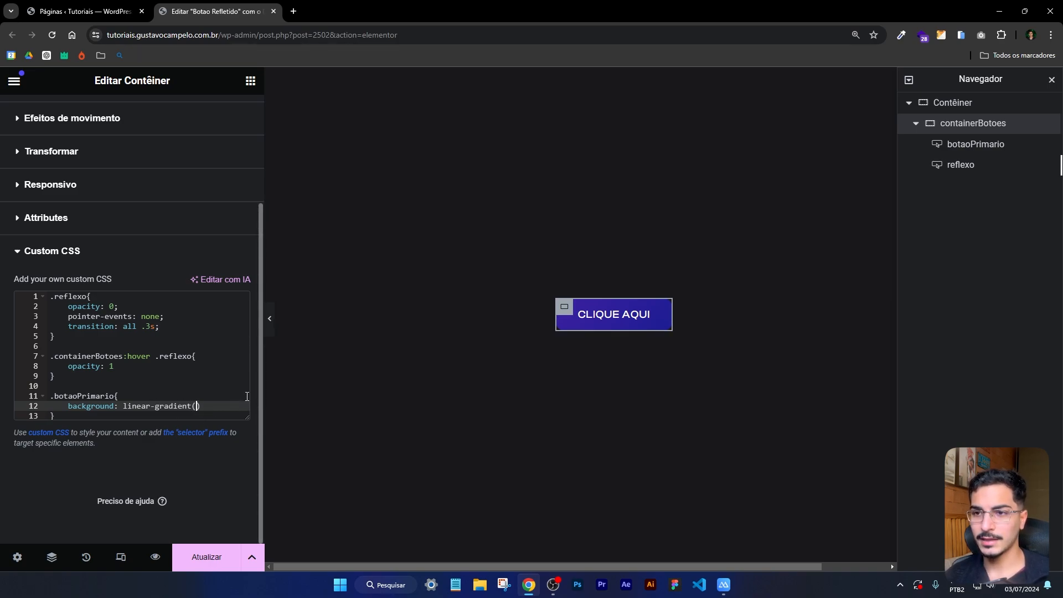
type("130deg")
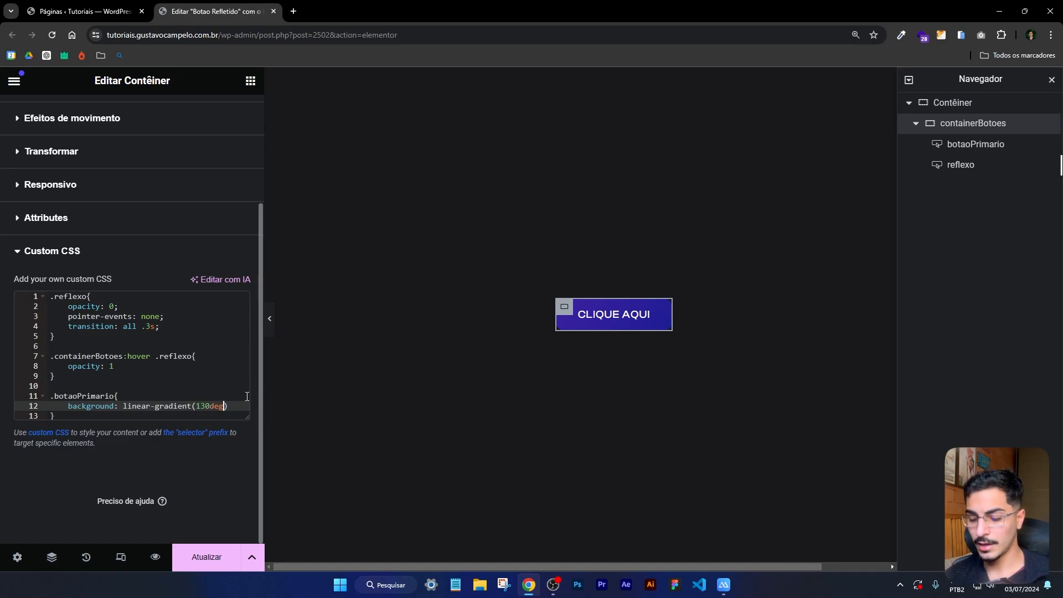
type(",")
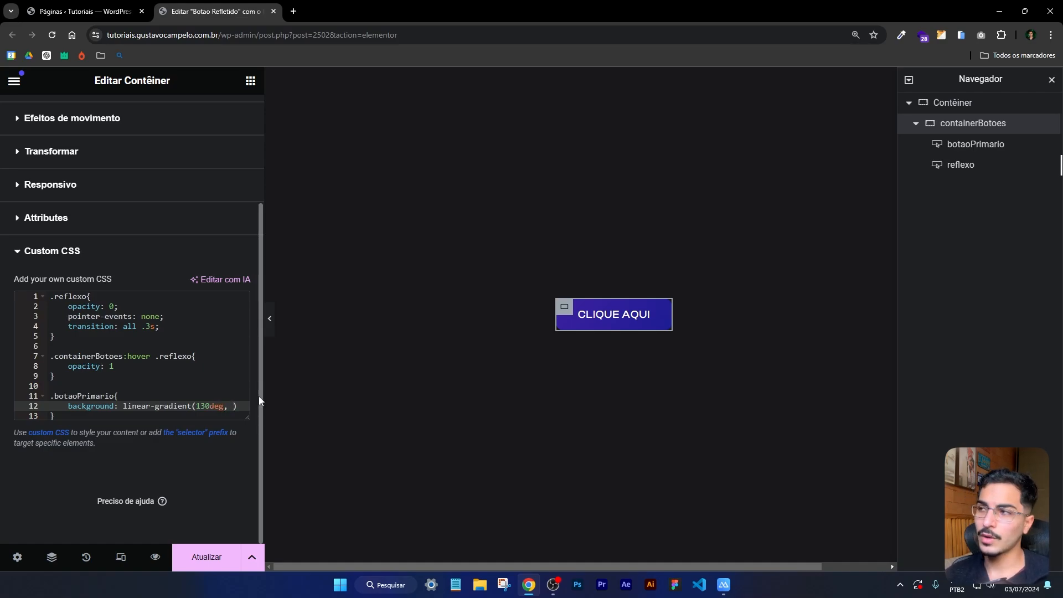
Sample the dark blue at the button's lower-right corner and delete the stray EFEITO SCROLL title widget.
left_click(901, 35)
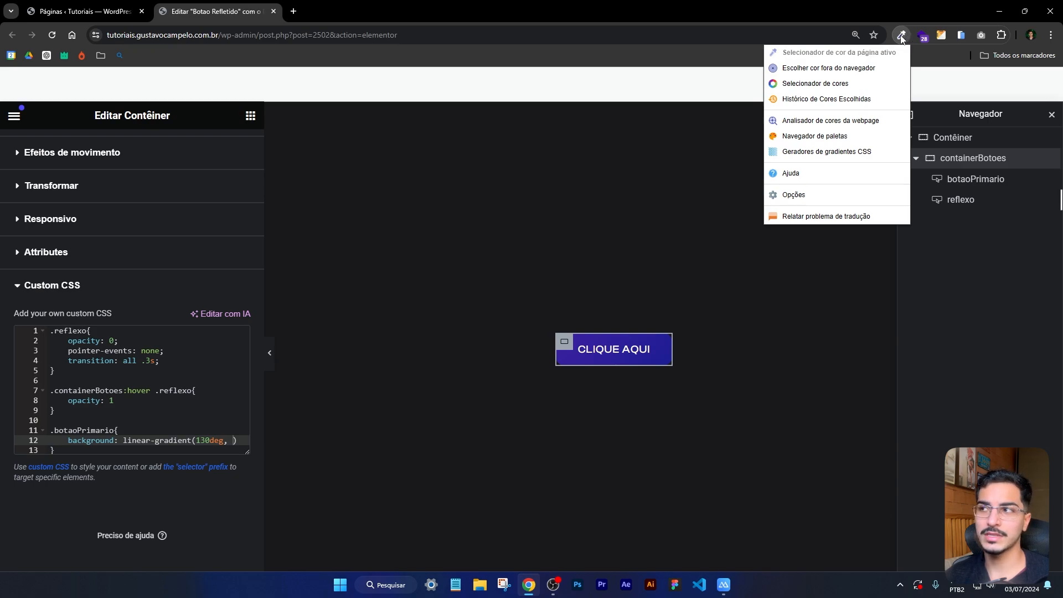
left_click(664, 361)
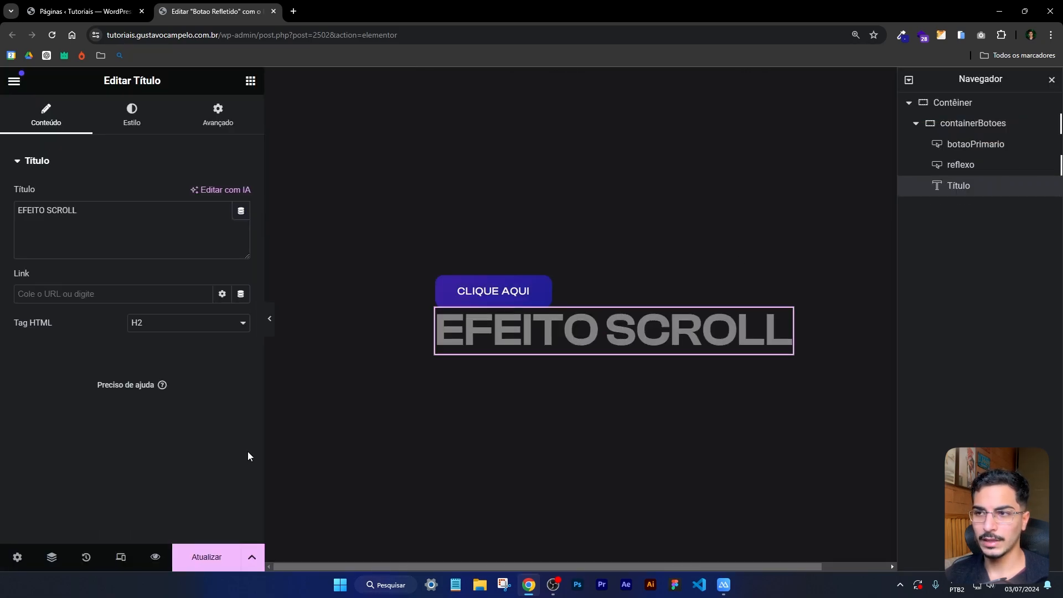
key("Delete")
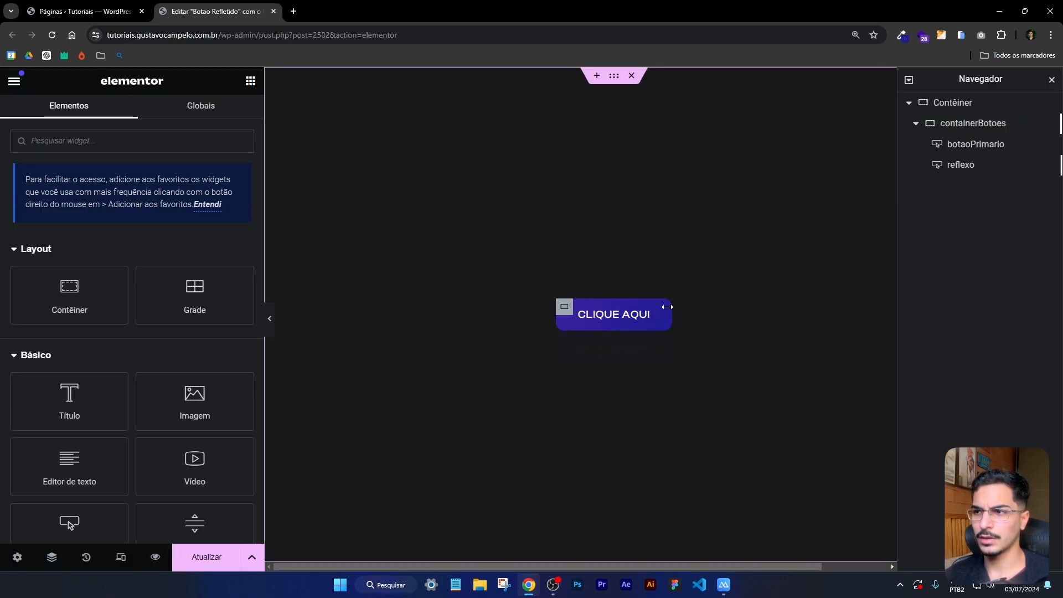
Add #201E95 twice as the linear-gradient's colour stops in containerBotoes' custom CSS and preview the button.
left_click(609, 314)
left_click(941, 125)
scroll(171, 272, "down", 5)
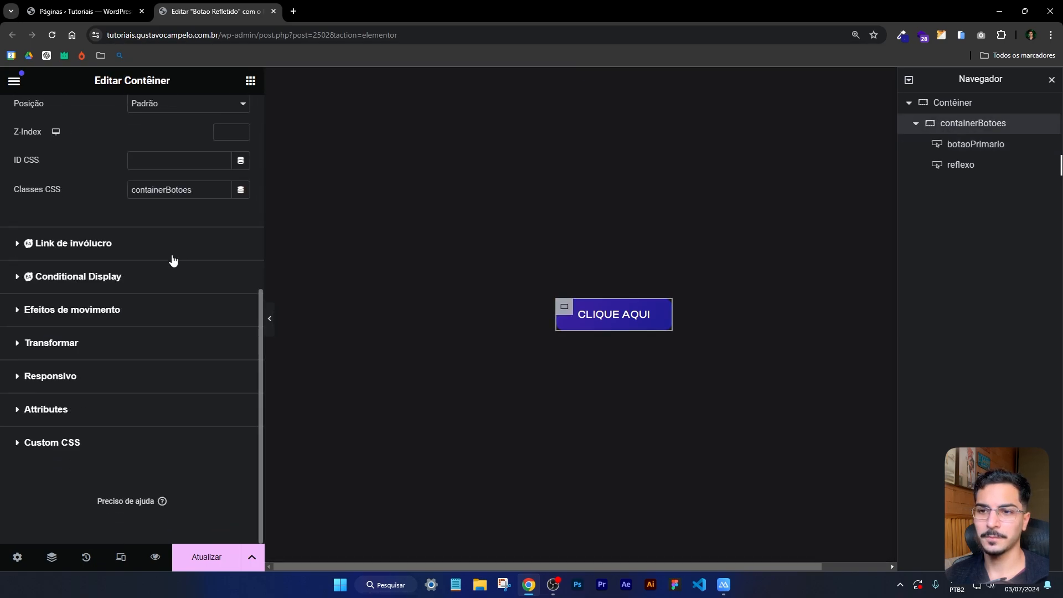
left_click(100, 441)
left_click(231, 406)
type("#201E95")
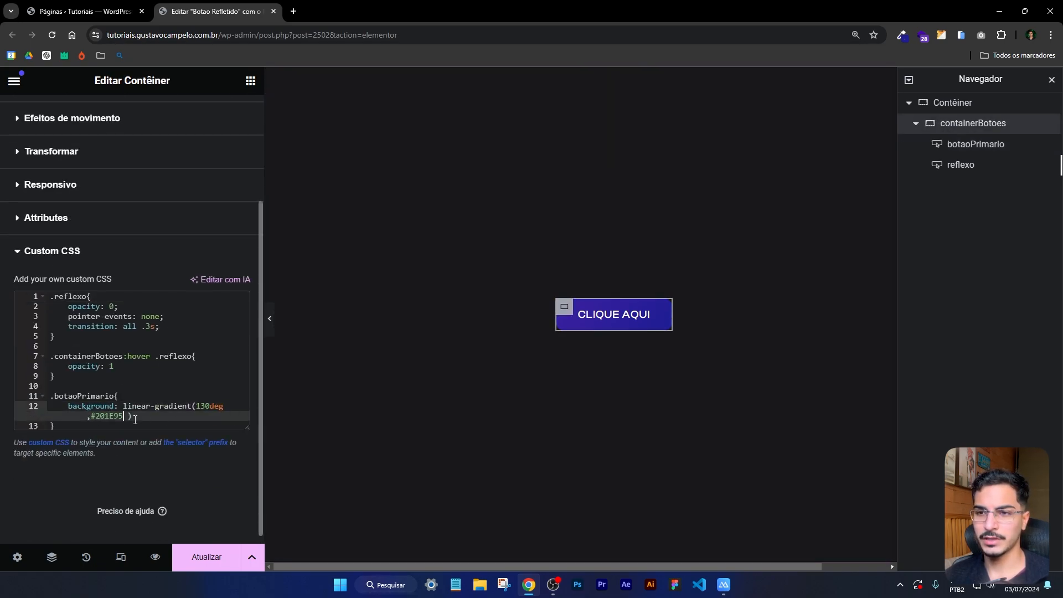
type(",")
type("#201E95")
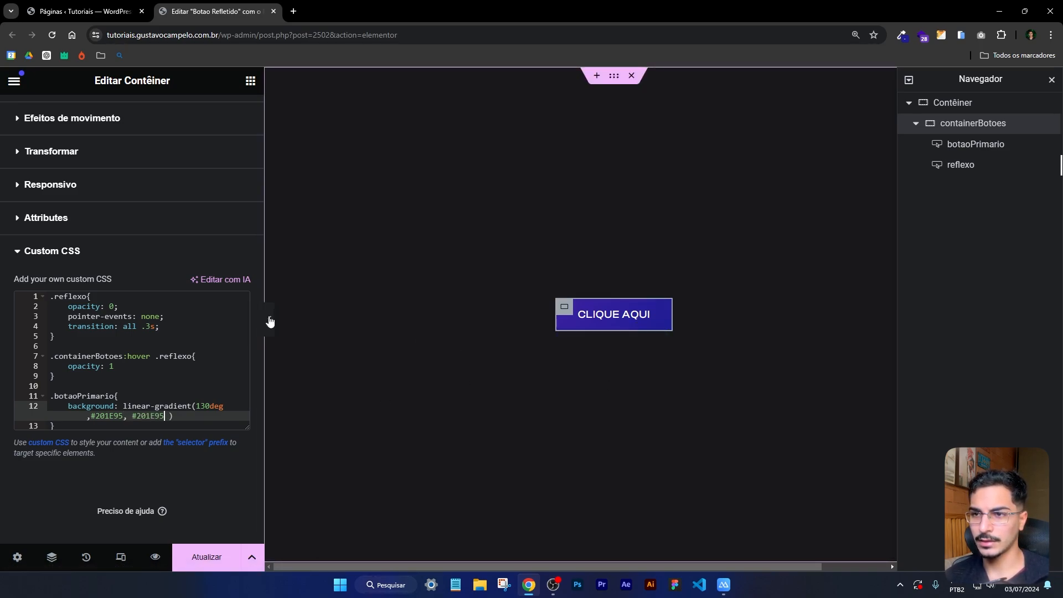
left_click(90, 415)
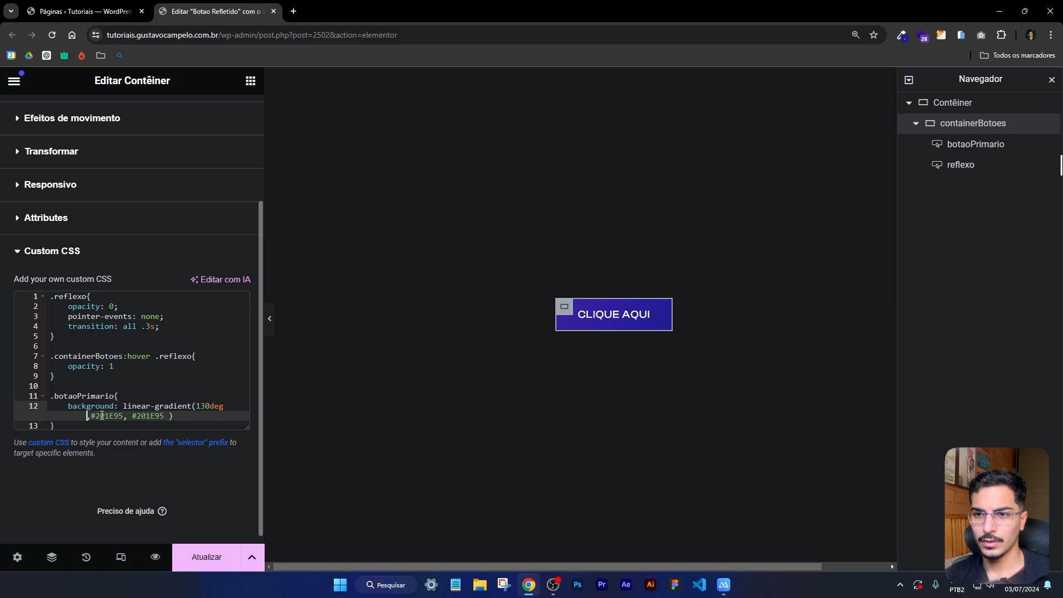
left_click(271, 331)
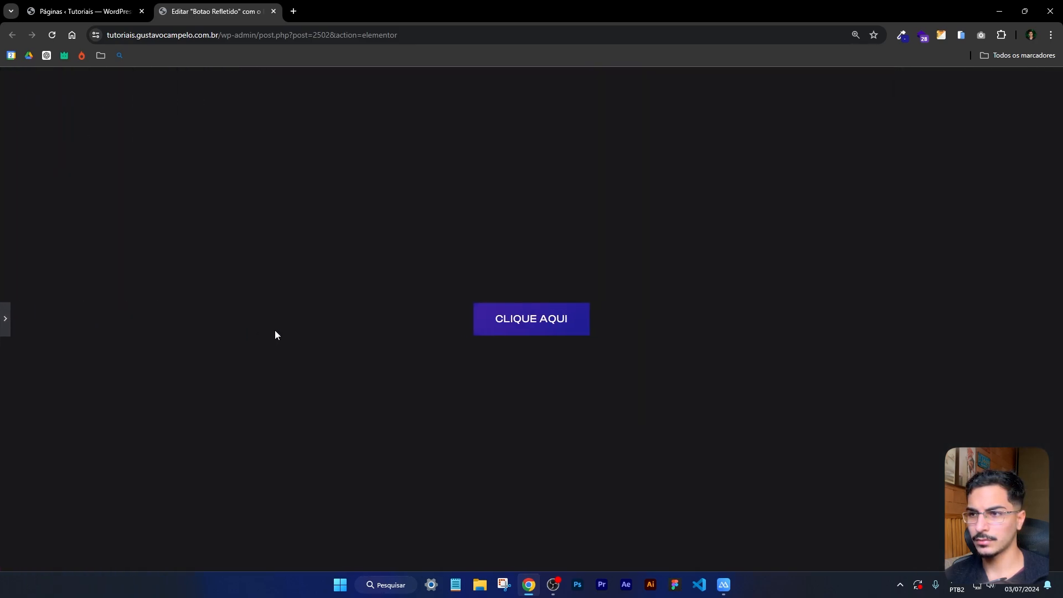
left_click(5, 328)
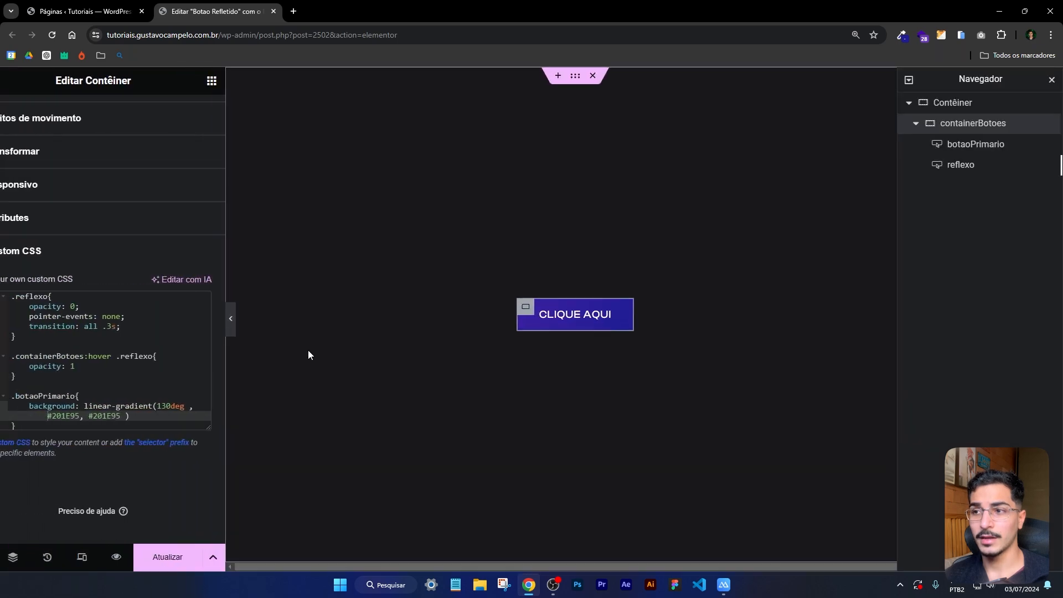
Change the .botaoPrimario selector to a.botaoPrimario and preview the button.
left_click(51, 396)
type("a")
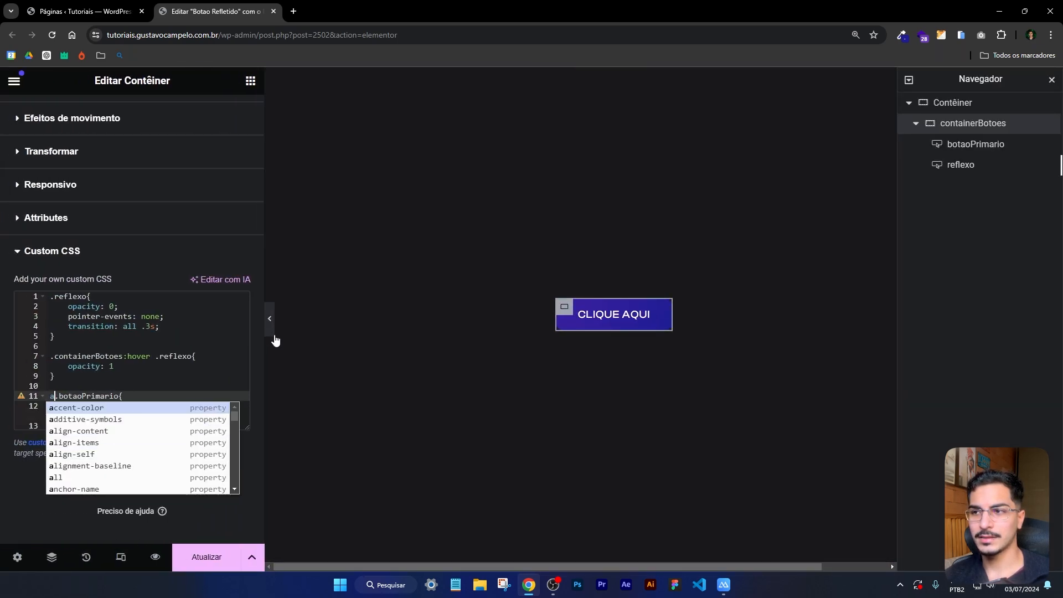
left_click(271, 333)
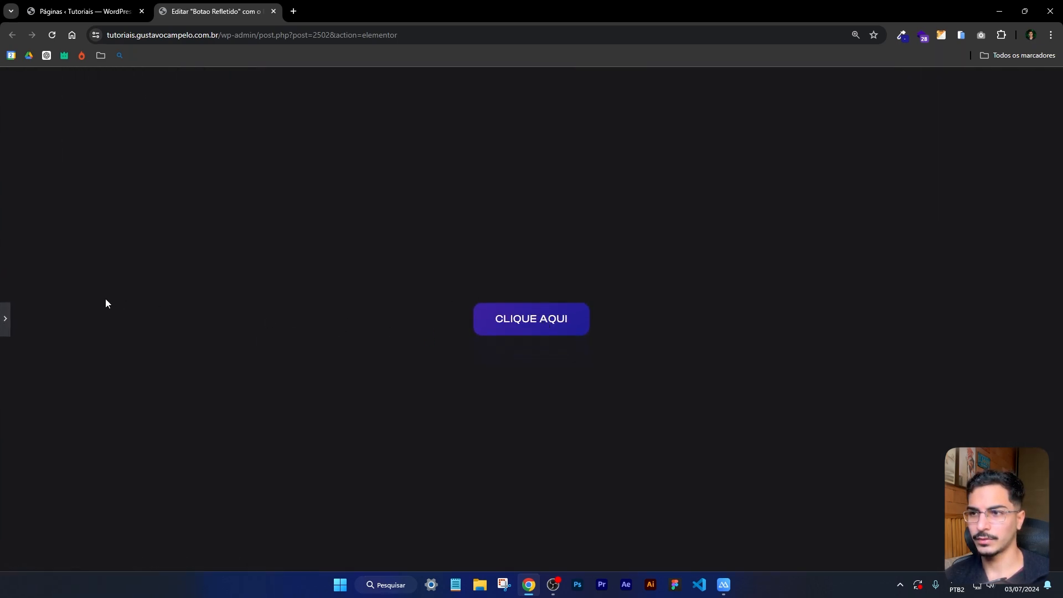
left_click(11, 319)
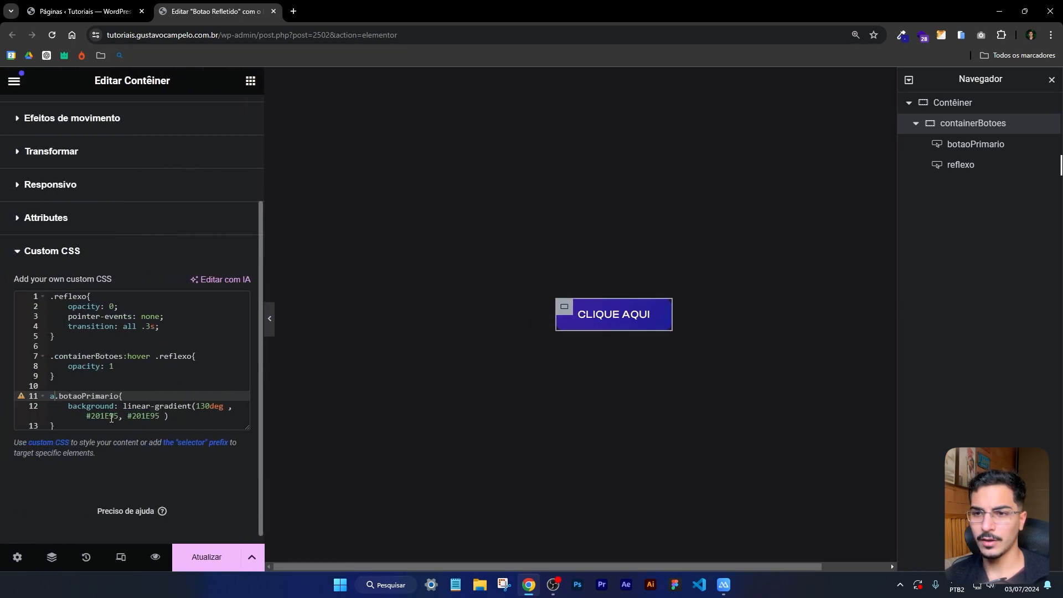
Pick a brighter blue in the colour picker and replace the gradient's second colour stop with #2421e0.
left_click(902, 35)
left_click(810, 95)
left_click_drag(716, 137, 730, 79)
double_click(804, 205)
key("ctrl+c")
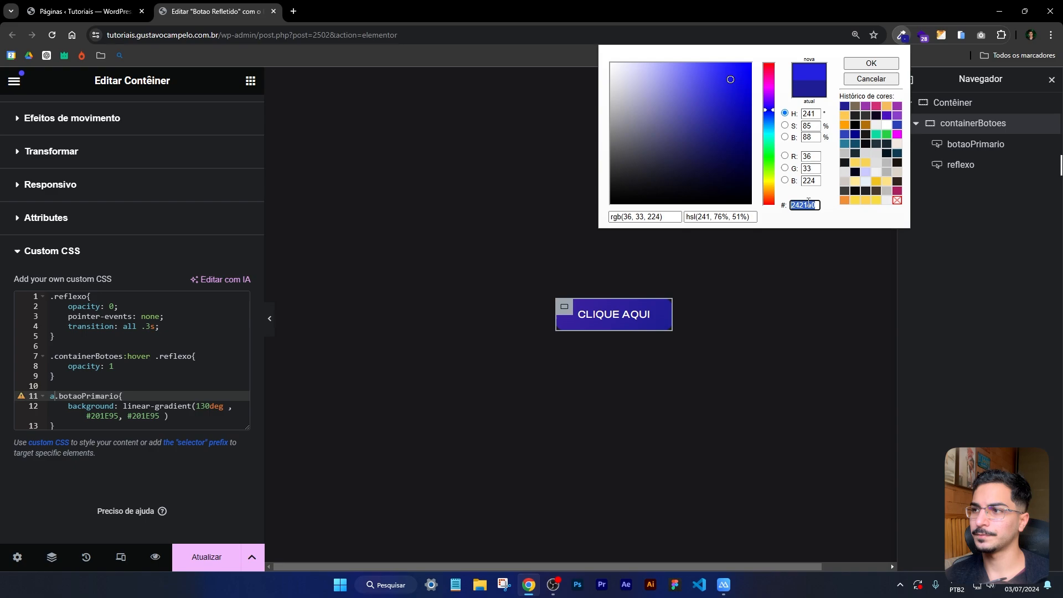
double_click(133, 416)
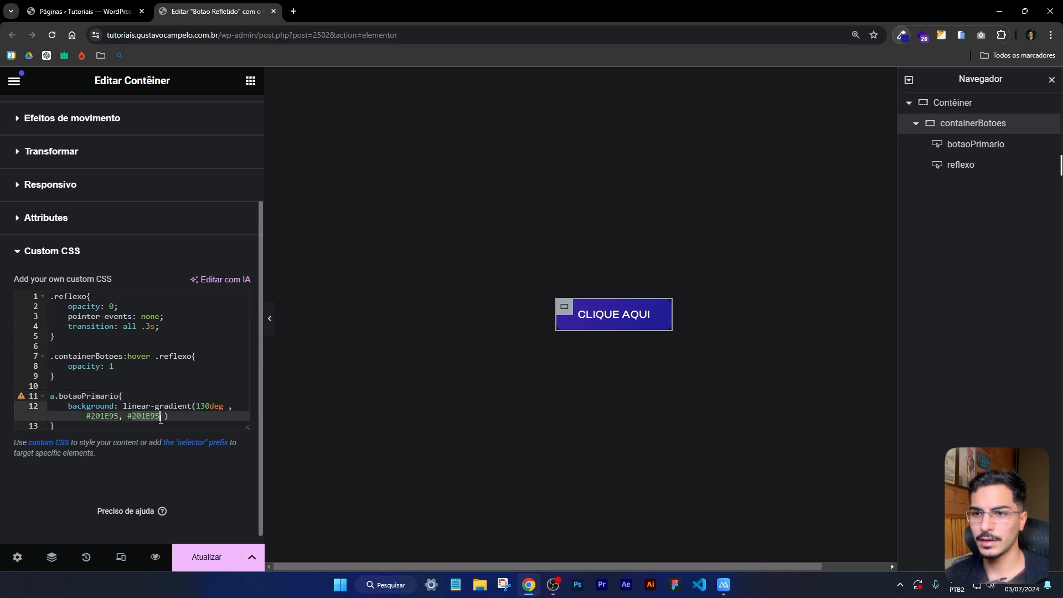
key("ctrl+v")
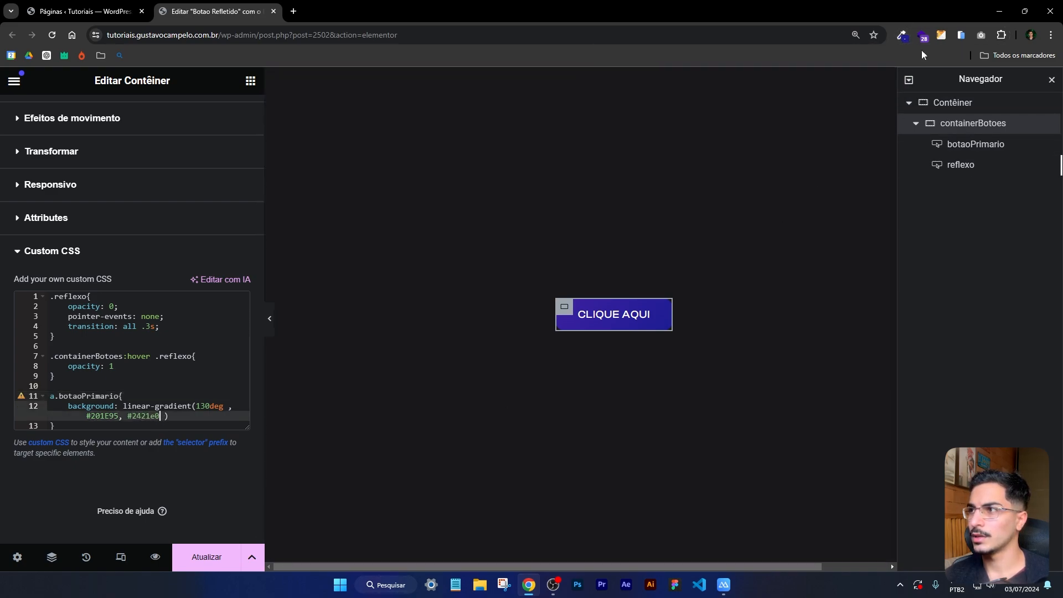
Sample the button's left-side purple, brighten it, set the gradient's first colour stop to #3d1ed8 and preview the button.
left_click(902, 34)
left_click(564, 356)
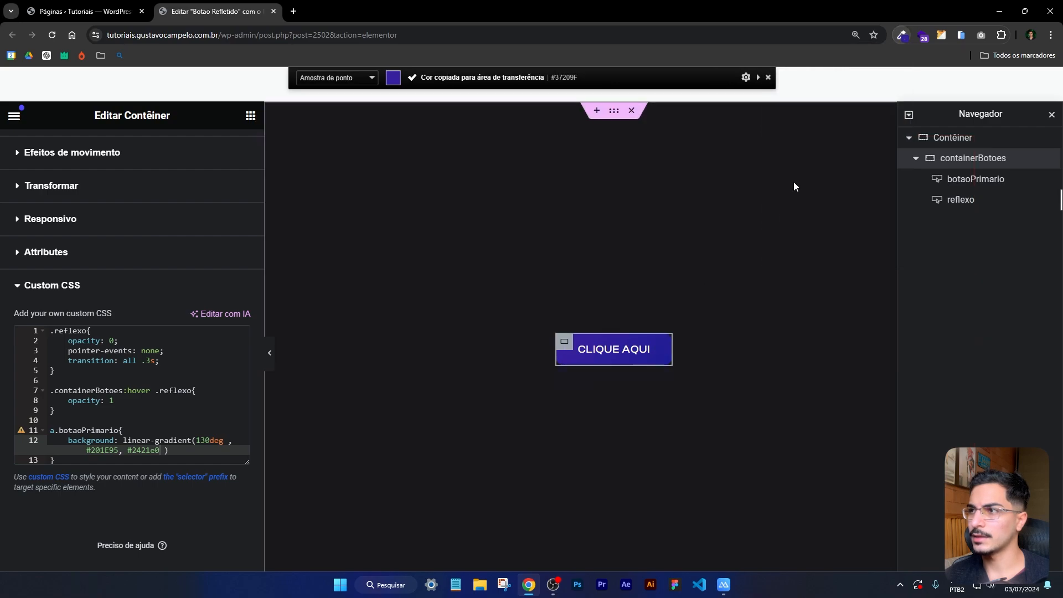
left_click(902, 35)
left_click(820, 89)
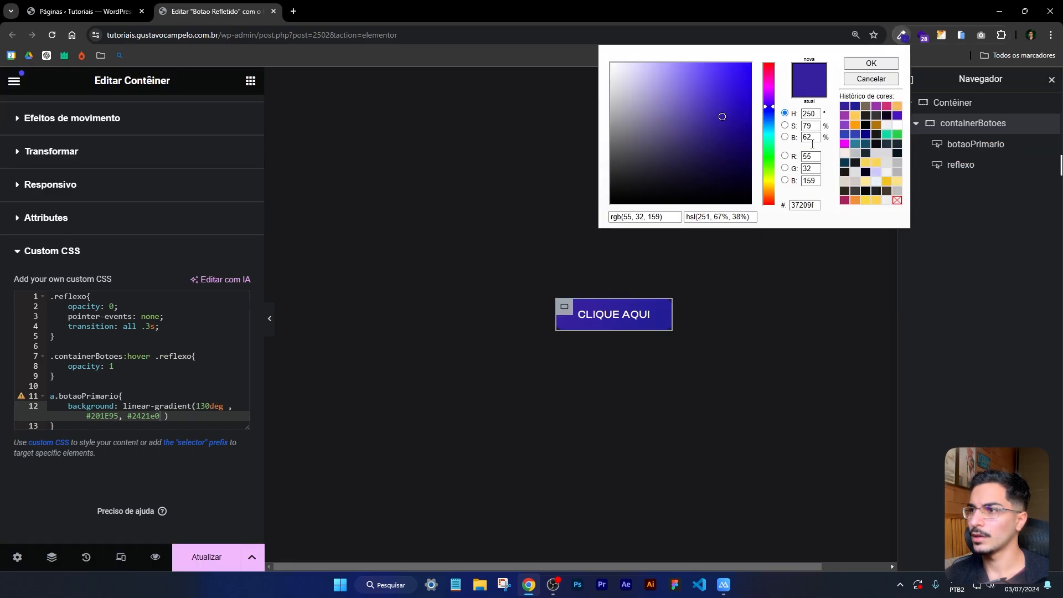
left_click_drag(727, 112, 732, 83)
double_click(804, 205)
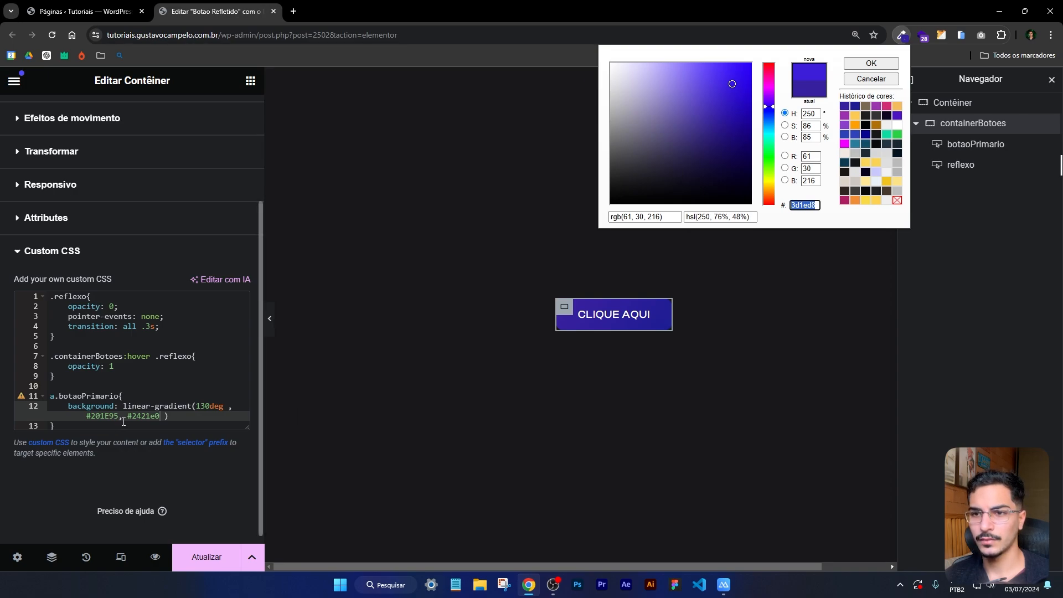
left_click_drag(118, 413, 88, 415)
key("ctrl+v")
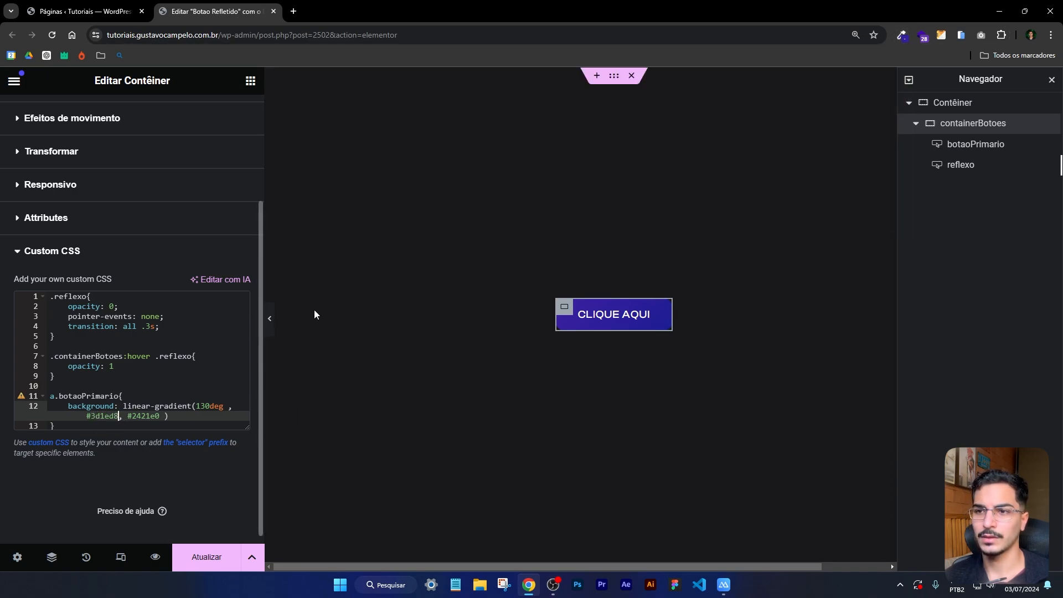
left_click(270, 319)
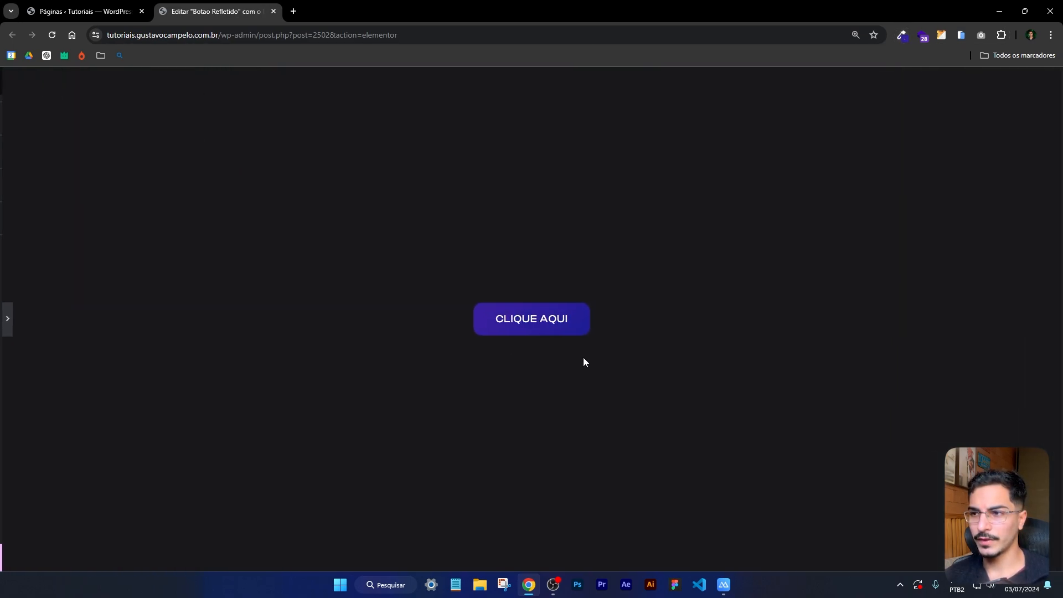
left_click(7, 321)
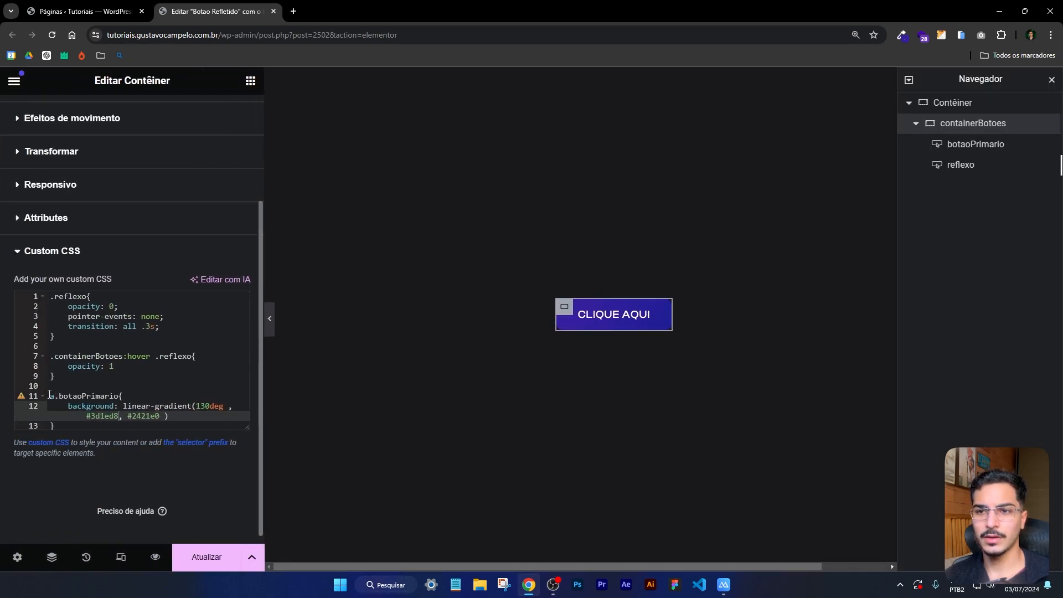
Check the botaoPrimario button's CSS class against the custom CSS selector and return to the containerBotoes settings.
left_click_drag(49, 395, 119, 396)
left_click(119, 396)
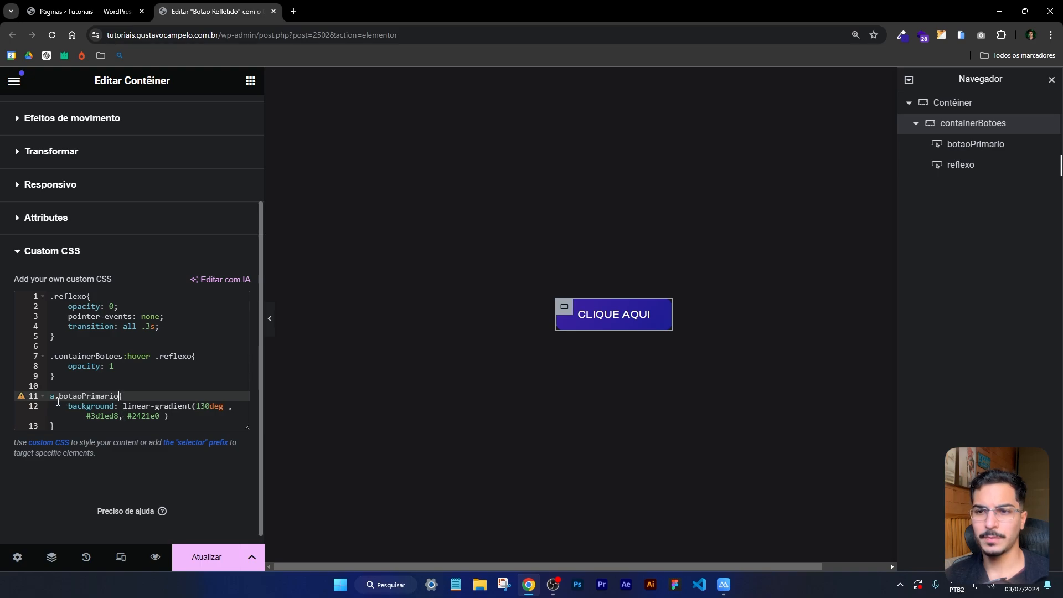
scroll(119, 351, "up", 3)
left_click(109, 171)
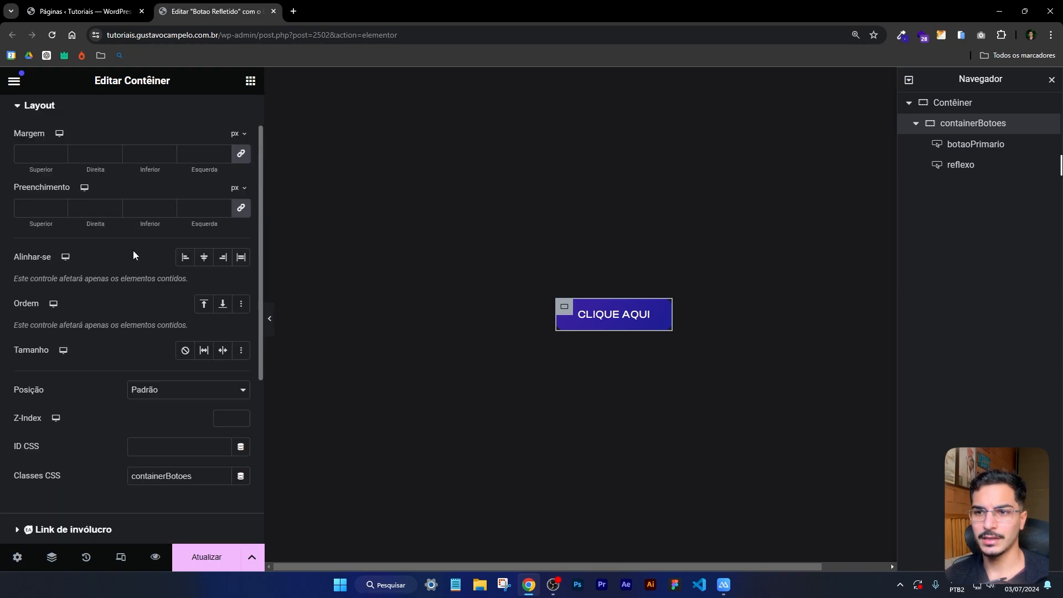
scroll(188, 290, "down", 4)
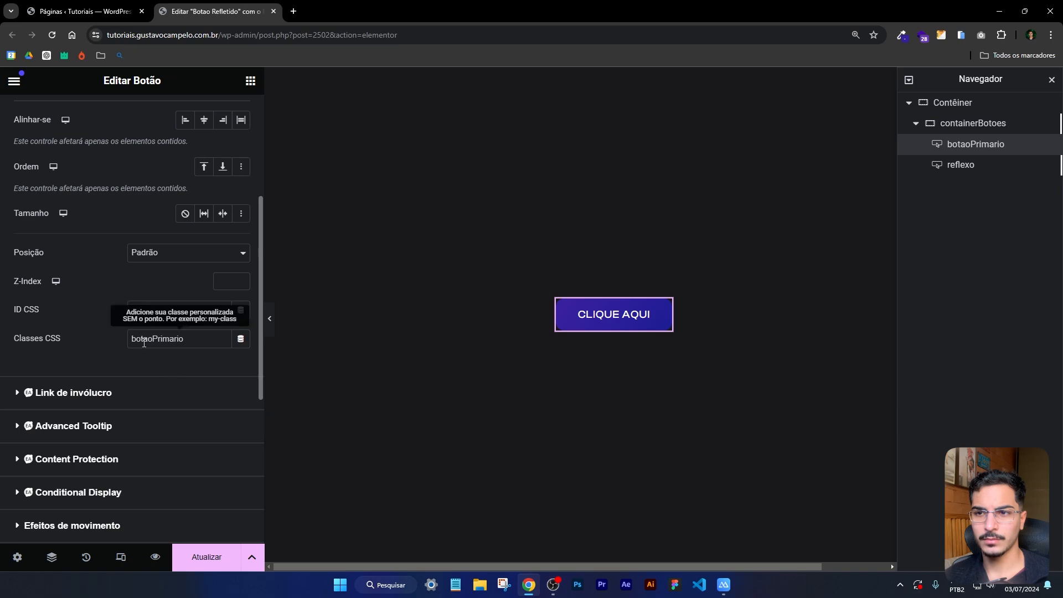
double_click(186, 339)
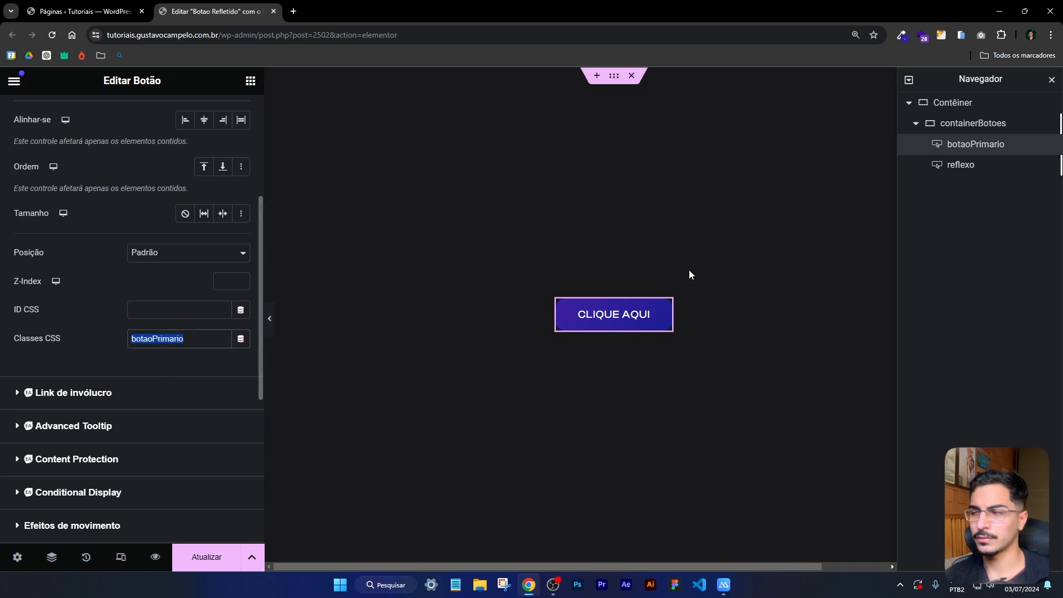
left_click(973, 123)
scroll(154, 162, "down", 4)
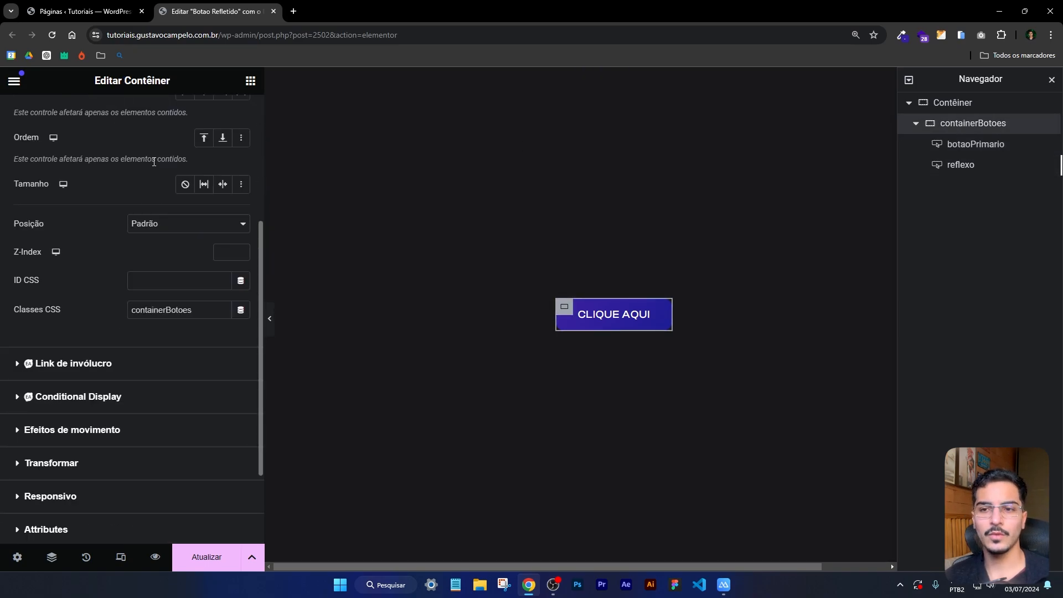
Cut the a.botaoPrimario gradient rule out of the containerBotoes container's custom CSS.
scroll(154, 162, "down", 2)
left_click(67, 448)
scroll(104, 371, "down", 3)
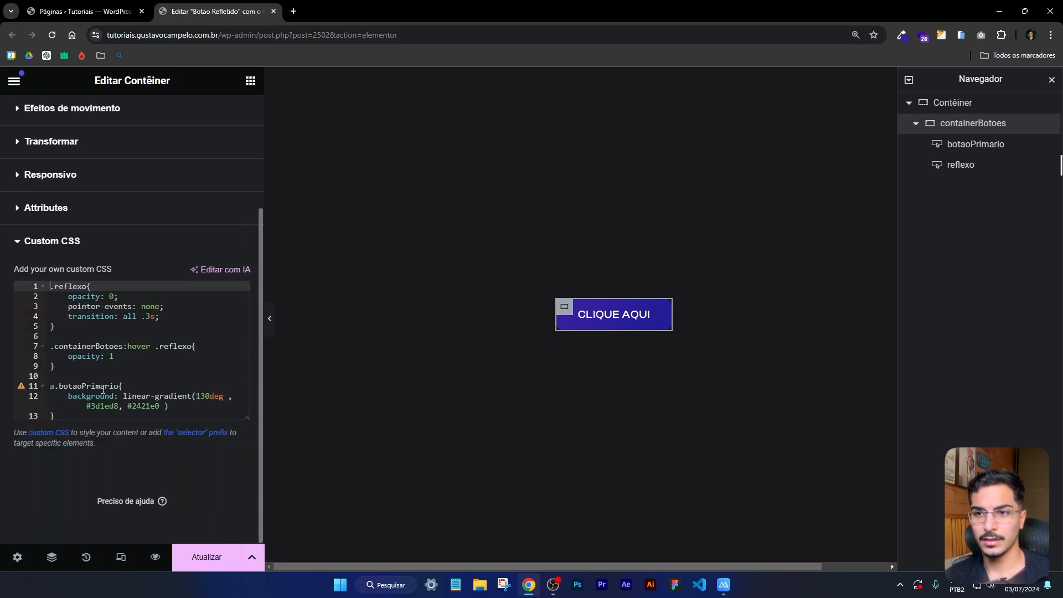
left_click_drag(61, 418, 49, 386)
key("BackSpace")
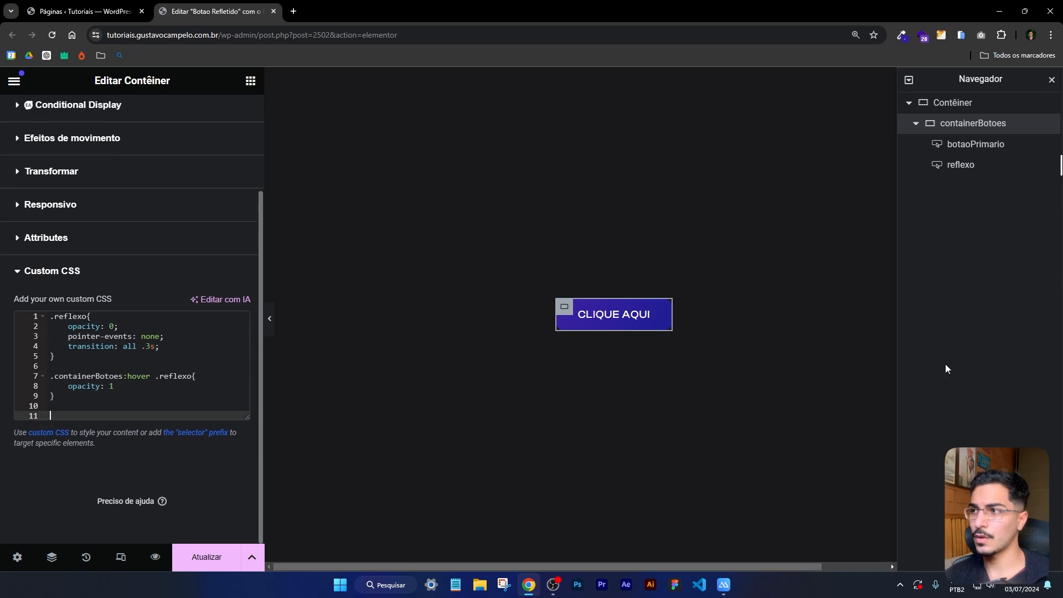
Start an empty rule with the selector a.elementor-button prefixed by selector in the botaoPrimario button's own custom CSS.
left_click(971, 151)
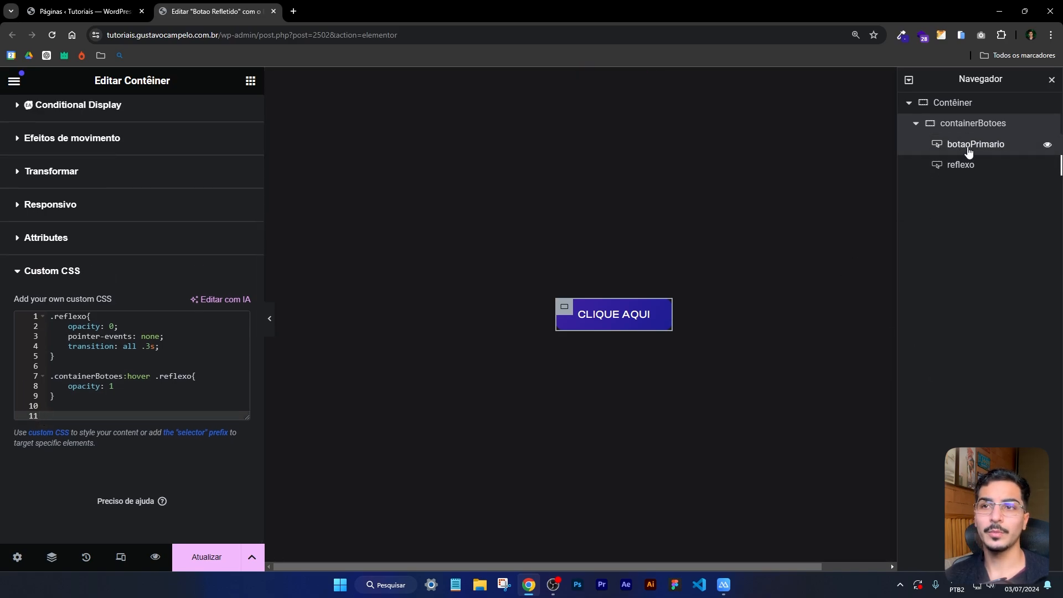
scroll(116, 446, "down", 10)
left_click(111, 451)
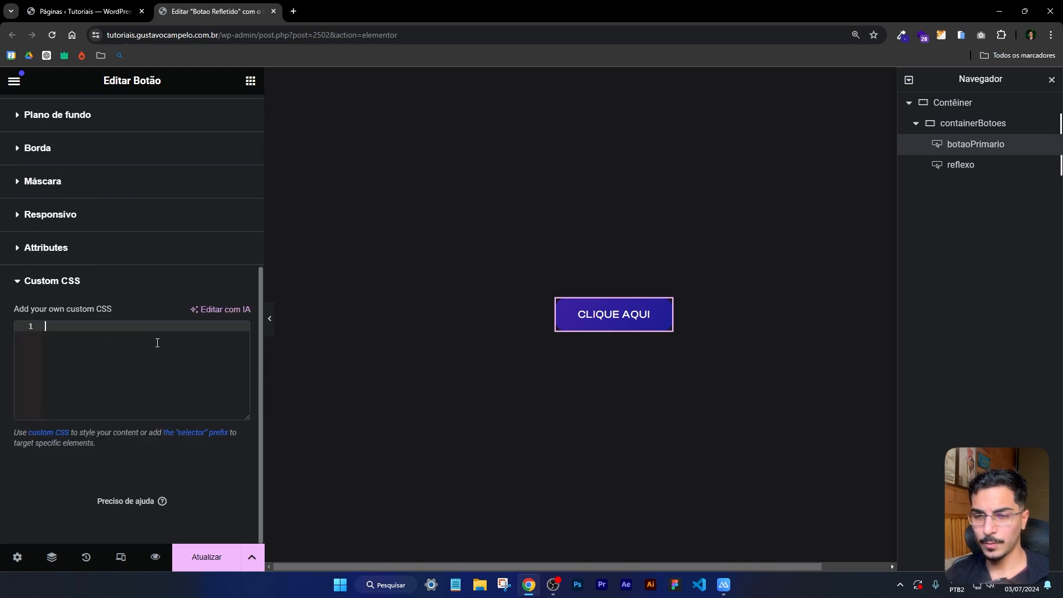
type("selector")
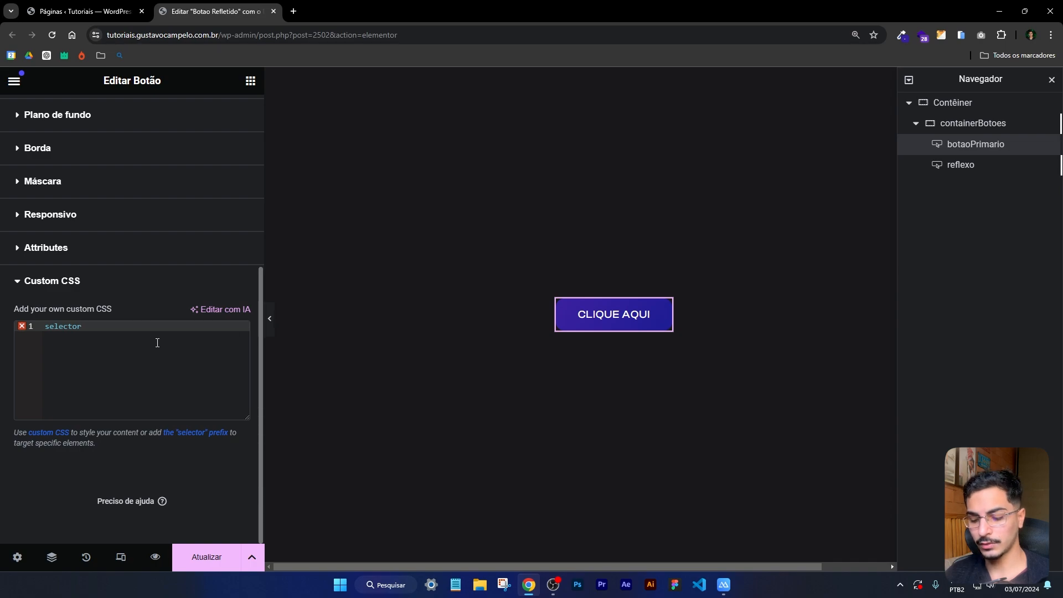
type("elem")
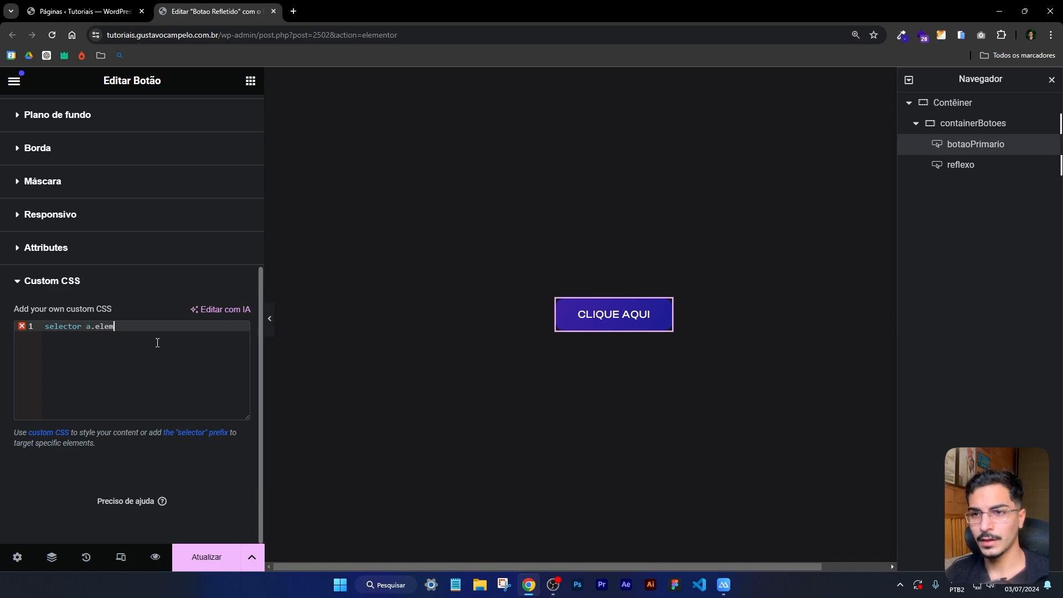
type("entor-butto")
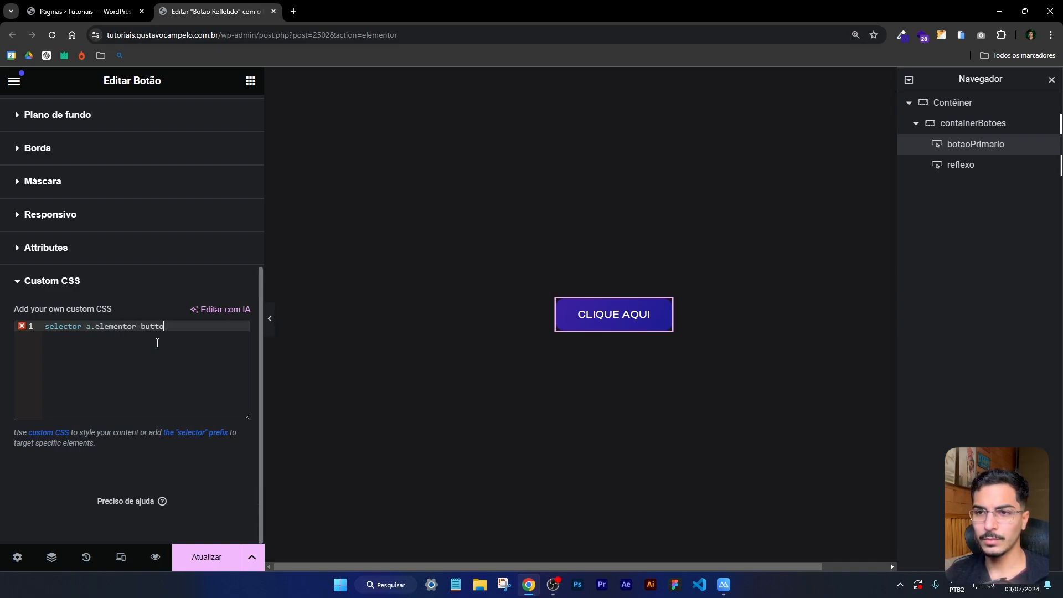
type("n{")
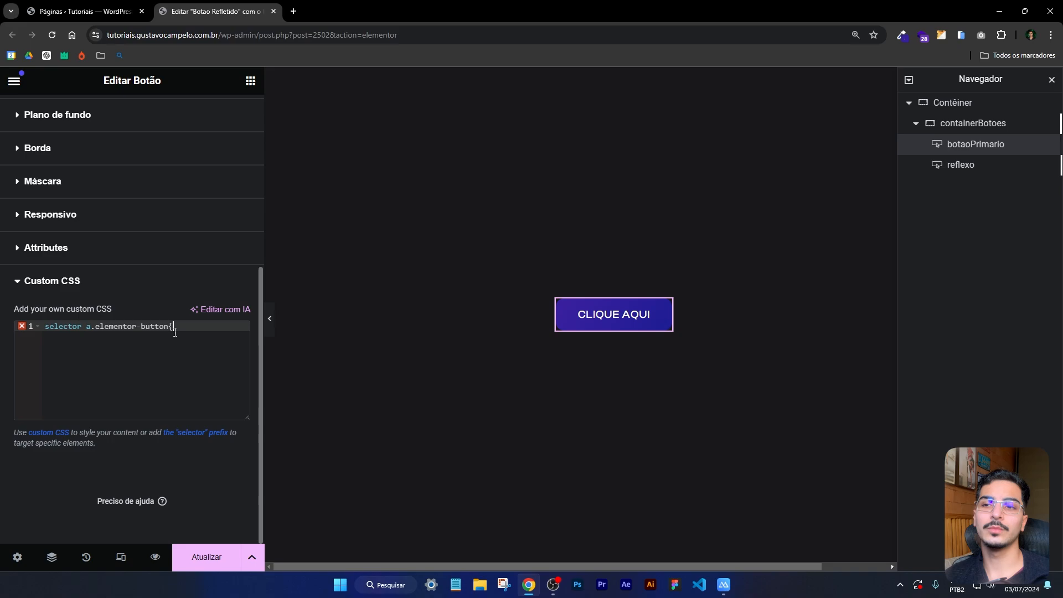
type("}")
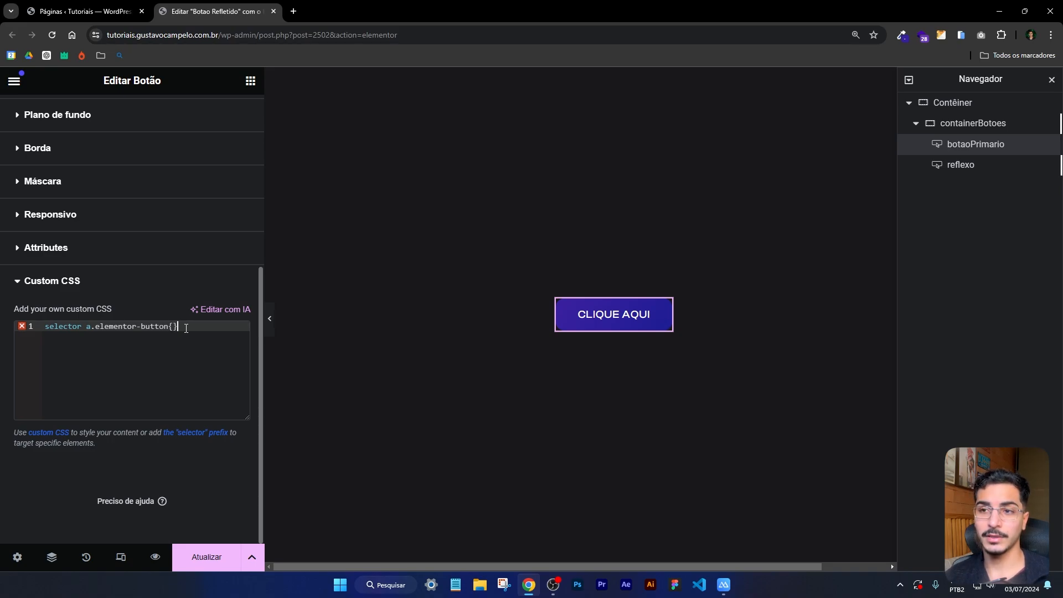
key("Return")
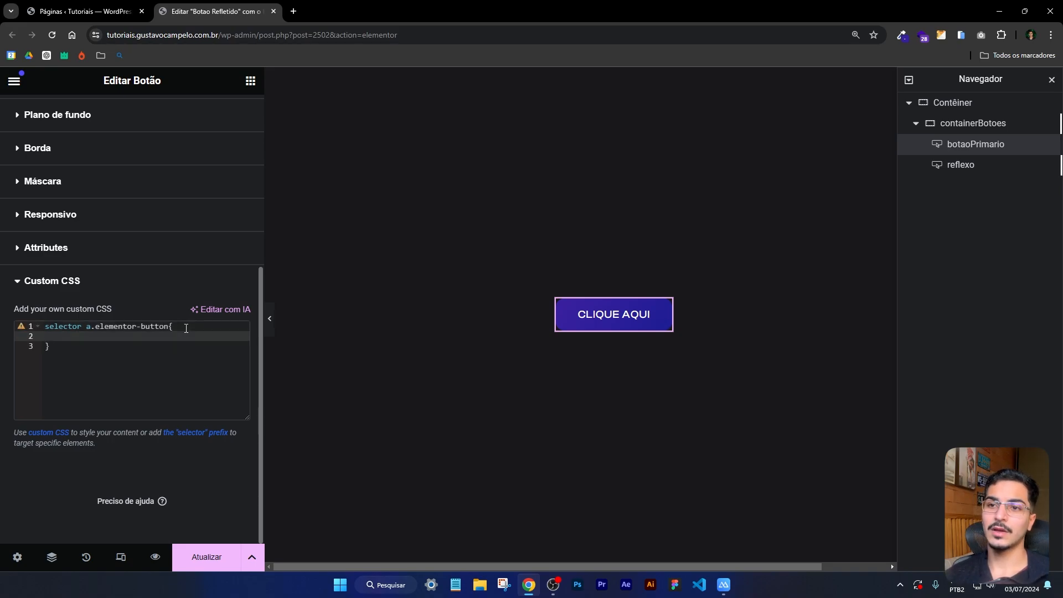
Paste the gradient rule into the new block and strip its a.botaoPrimario selector line and extra closing brace.
key("ctrl+v")
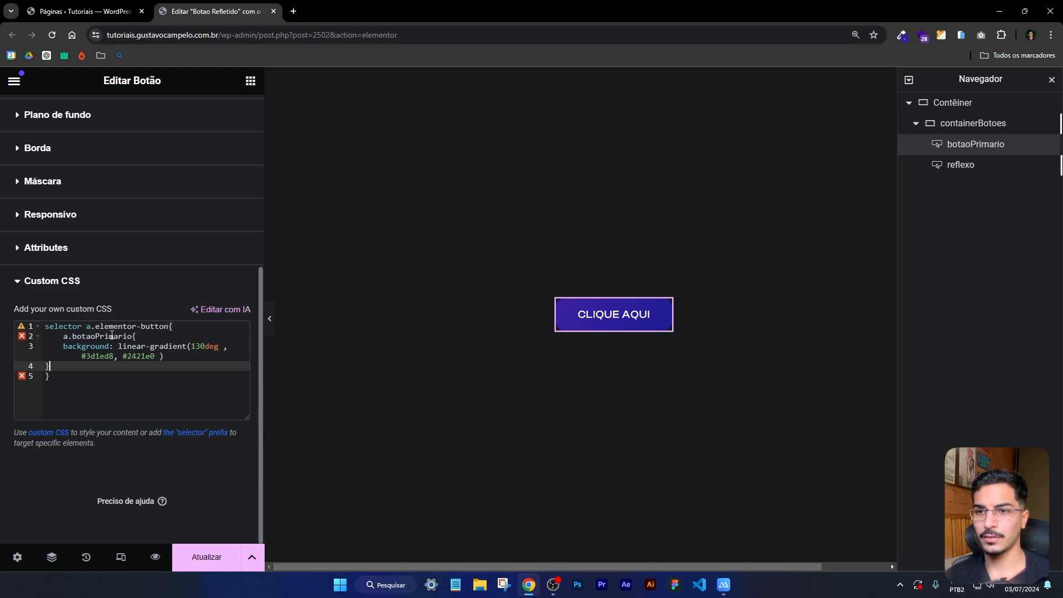
left_click_drag(142, 338, 55, 332)
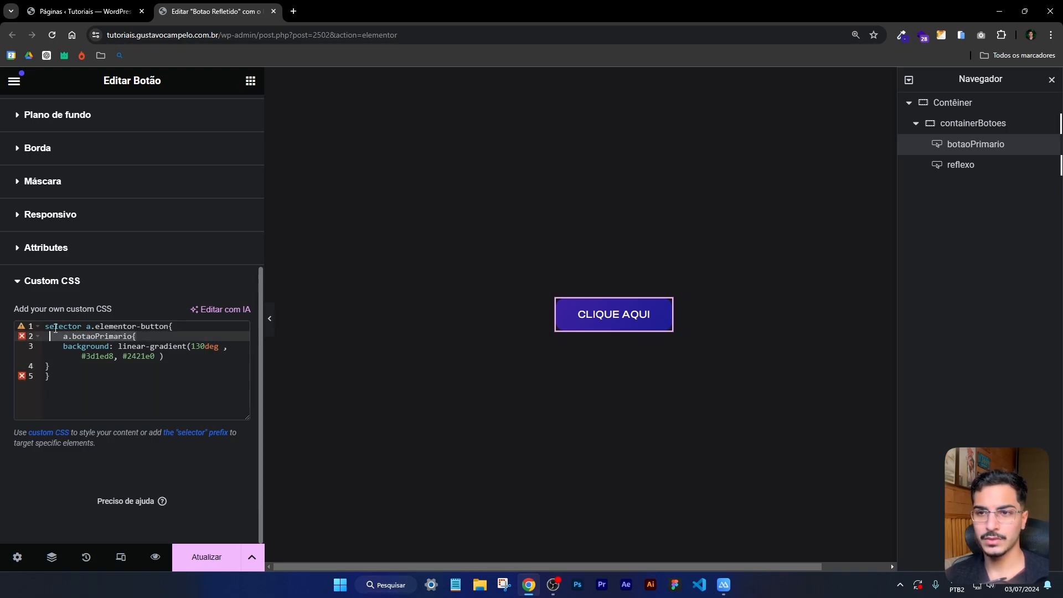
key("BackSpace")
key("BackSpace")
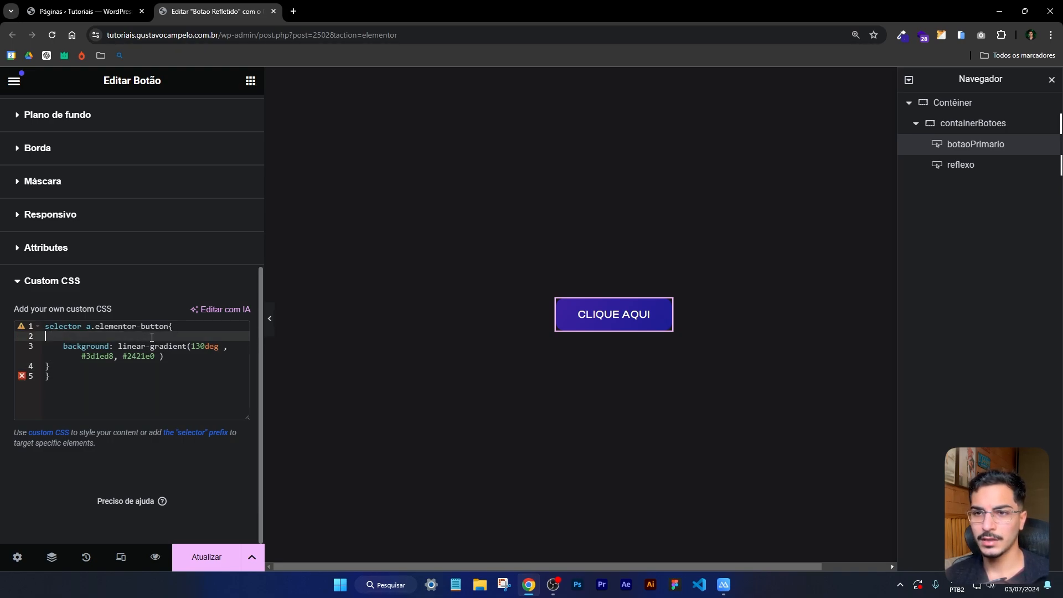
key("BackSpace")
left_click(81, 363)
key("BackSpace")
left_click(182, 346)
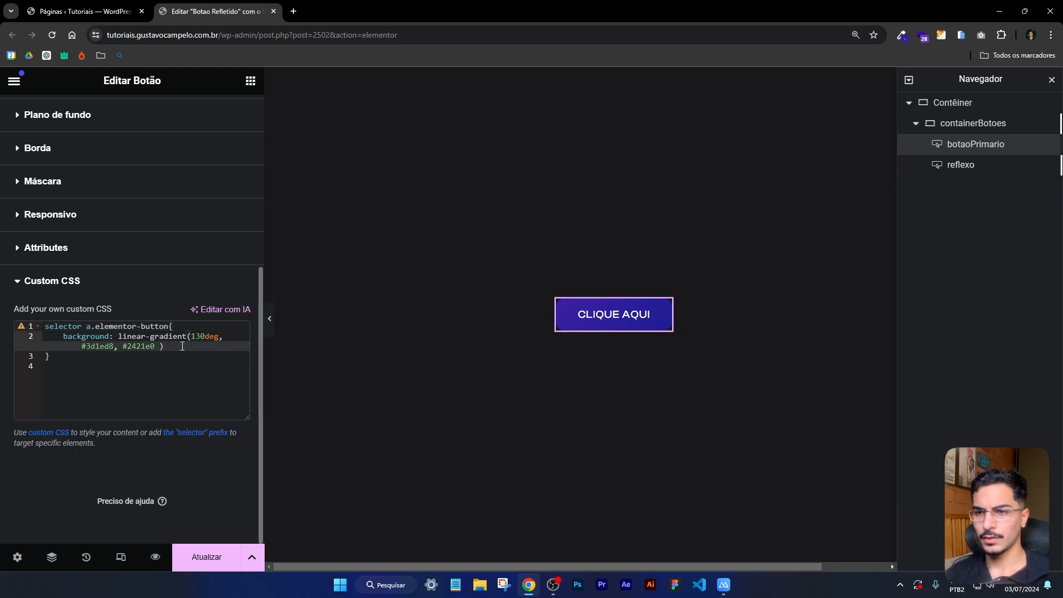
End the background declaration with a semicolon, add color: red below it and preview the button on hover.
type(";")
key("Return")
type("color: red")
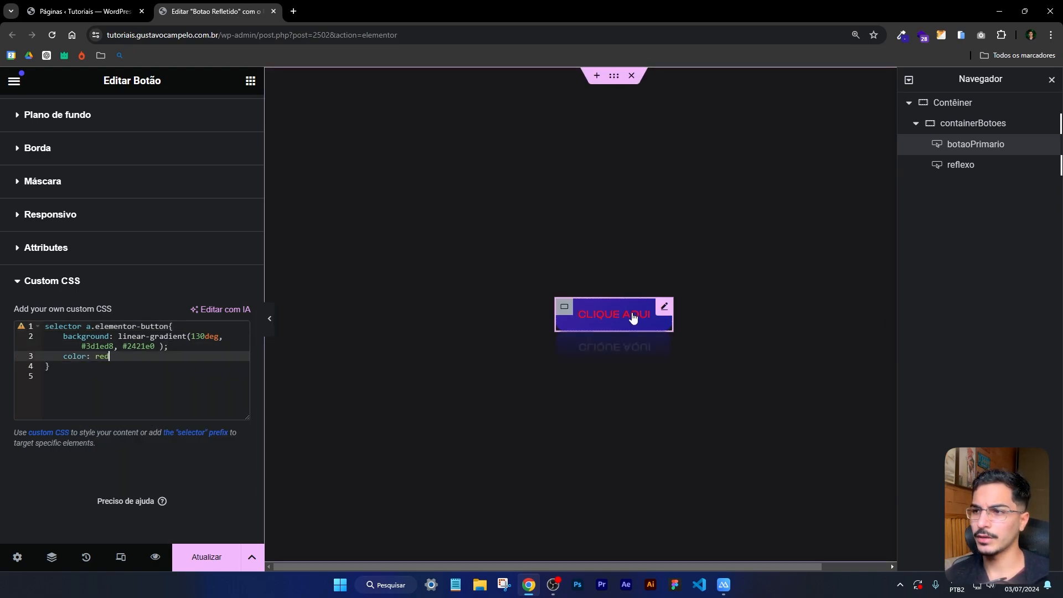
left_click(270, 321)
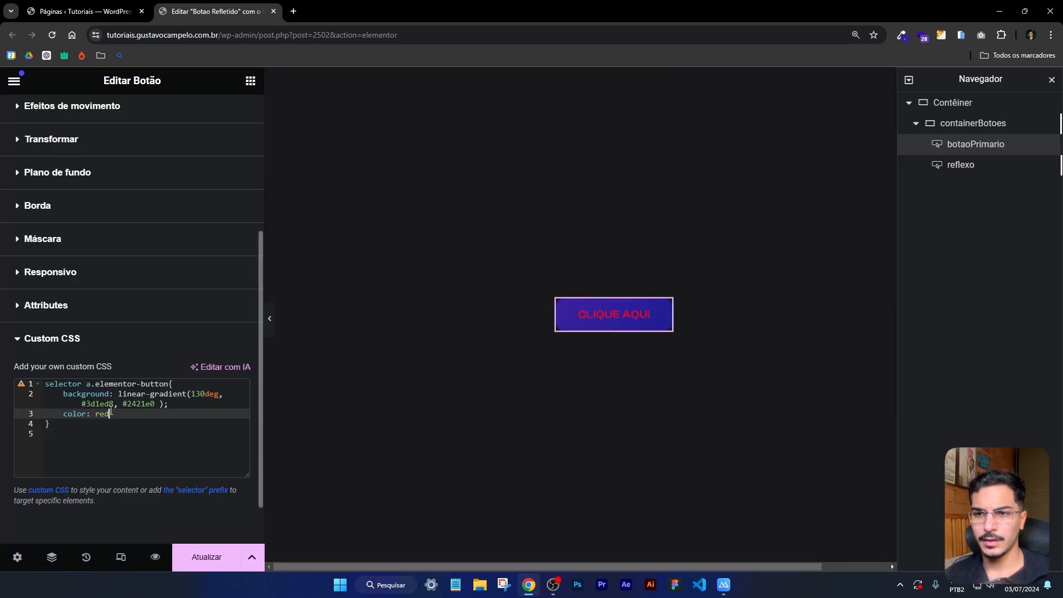
left_click(269, 327)
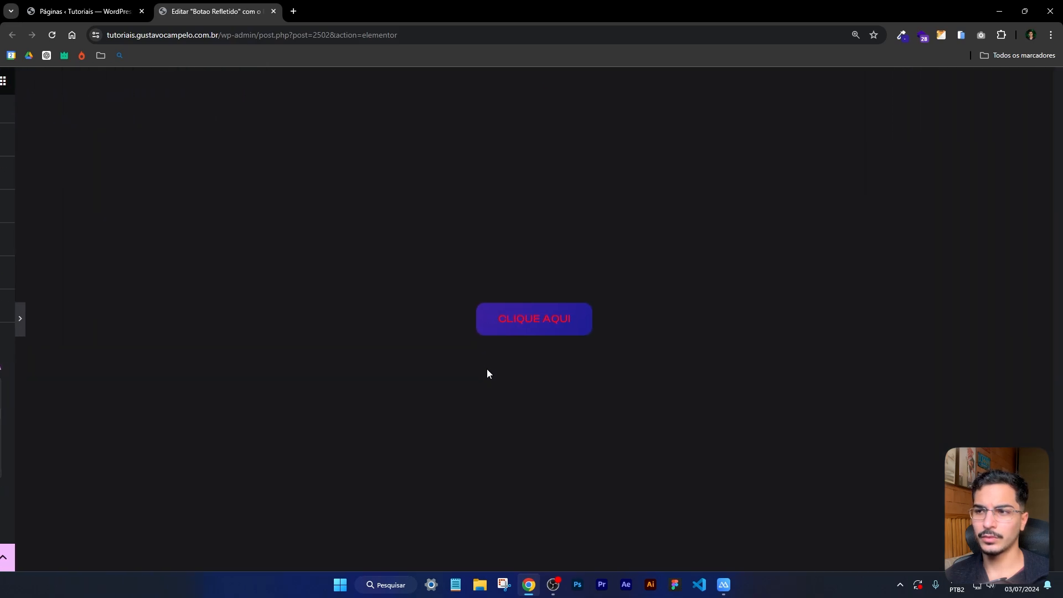
left_click(11, 319)
Remove the space after #2421e0 and add !important to the gradient background declaration.
left_click(164, 403)
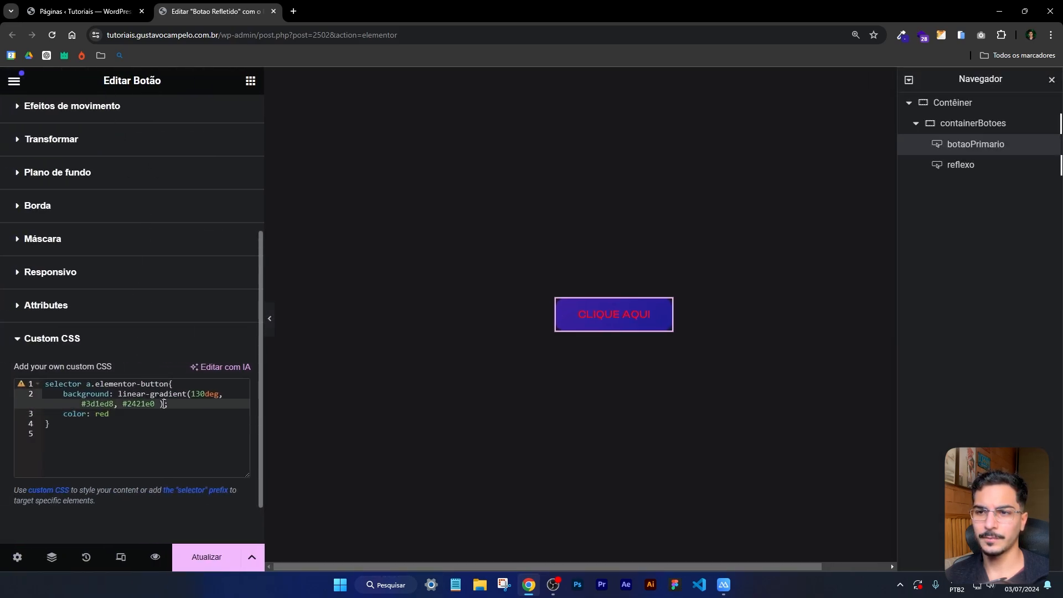
left_click(156, 403)
key("Delete")
key("BackSpace")
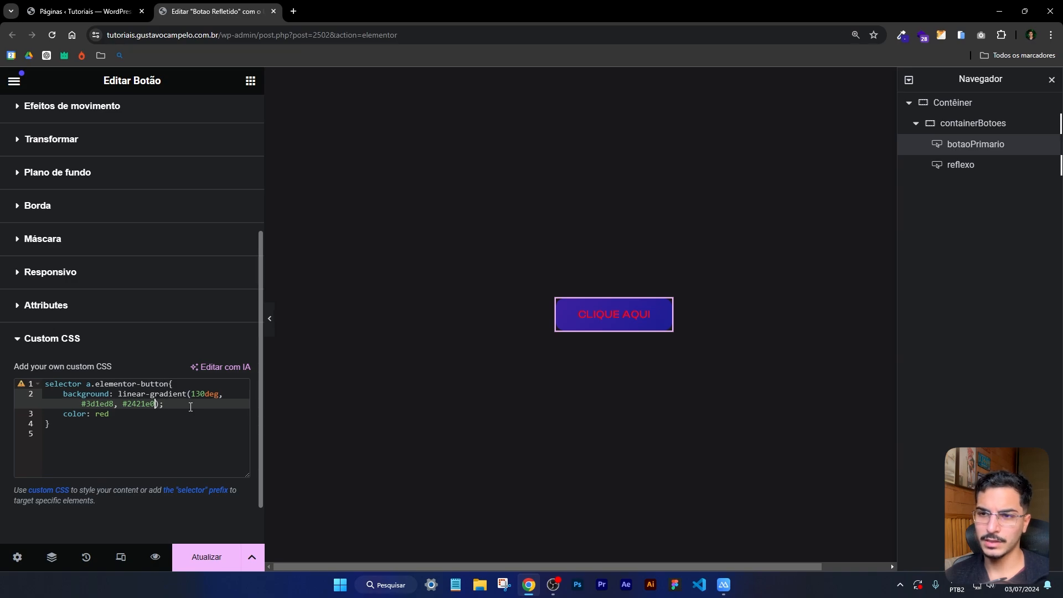
type("!impor")
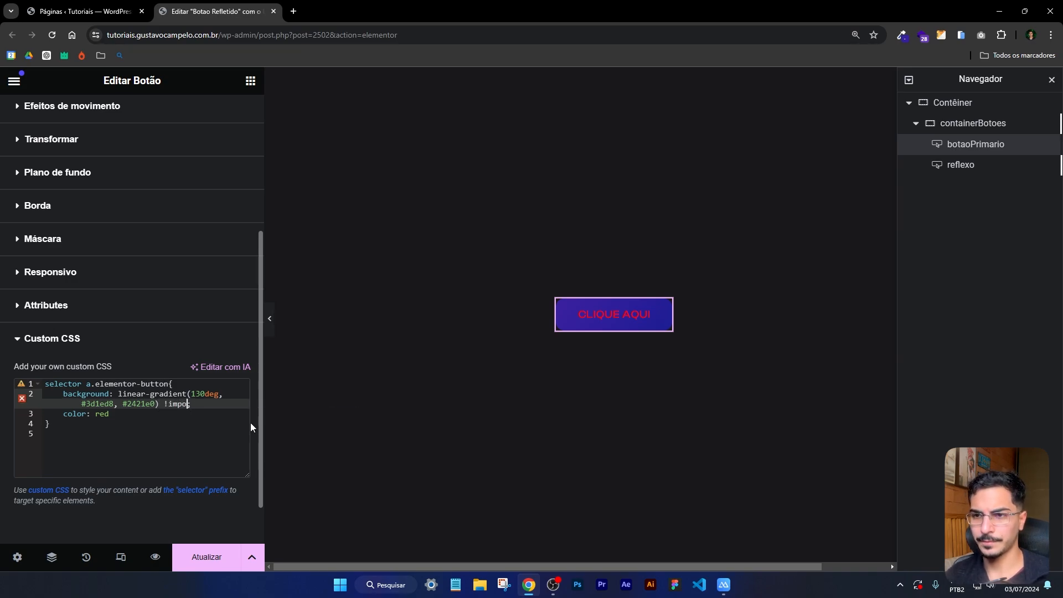
type("tant;")
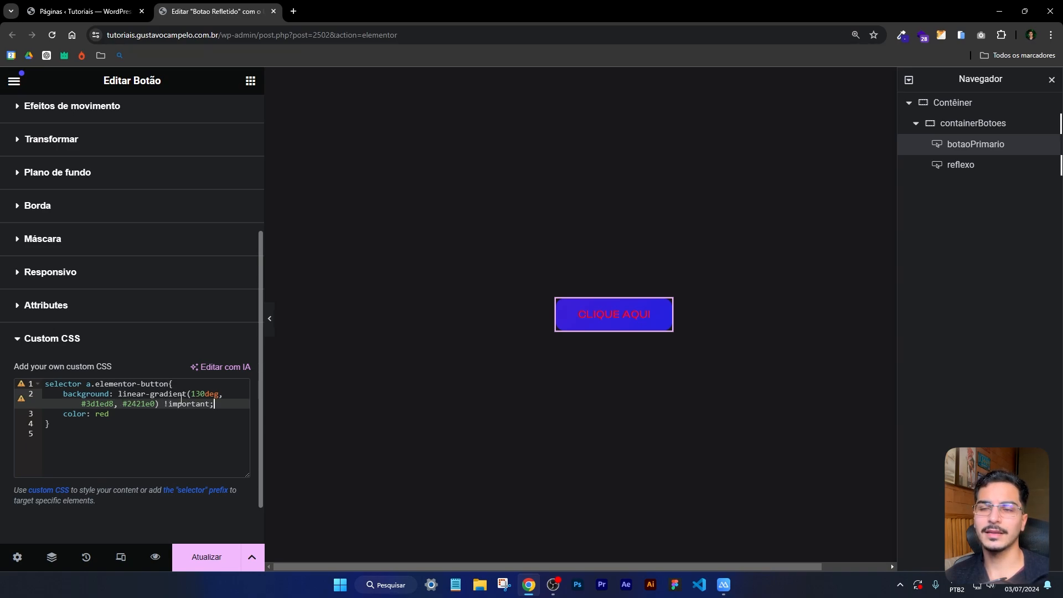
Review the botaoPrimario button's gradient style settings and return to its custom CSS.
scroll(183, 387, "up", 5)
left_click(133, 119)
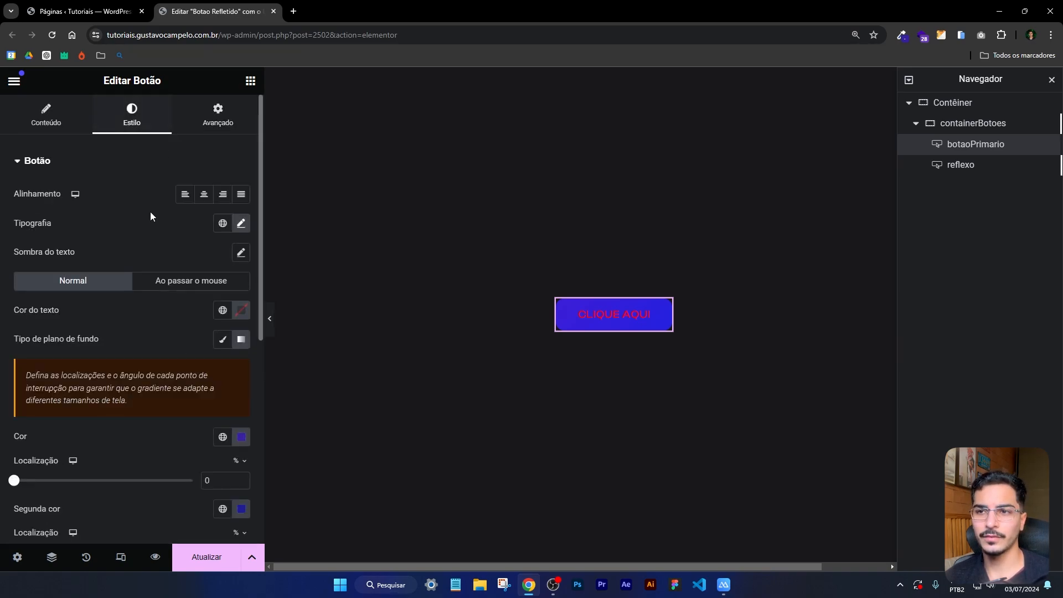
scroll(149, 304, "down", 3)
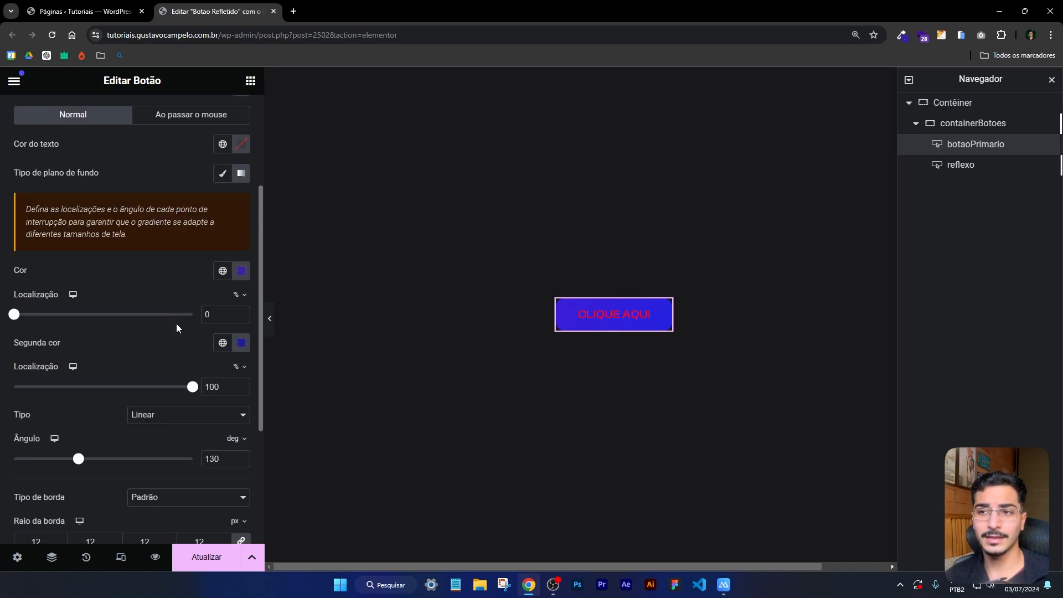
scroll(166, 249, "up", 3)
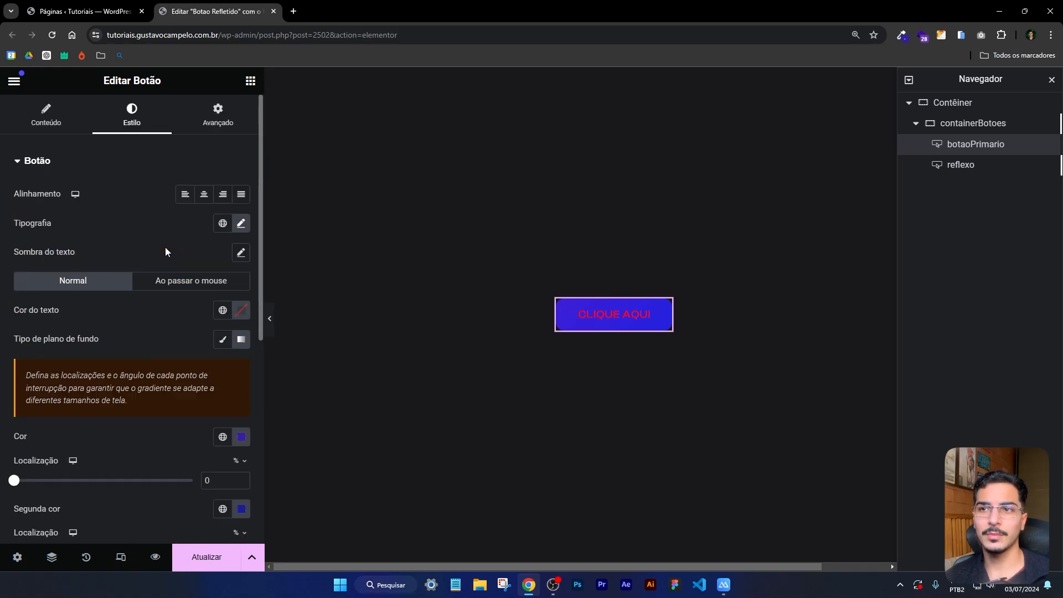
left_click(226, 121)
scroll(157, 336, "down", 15)
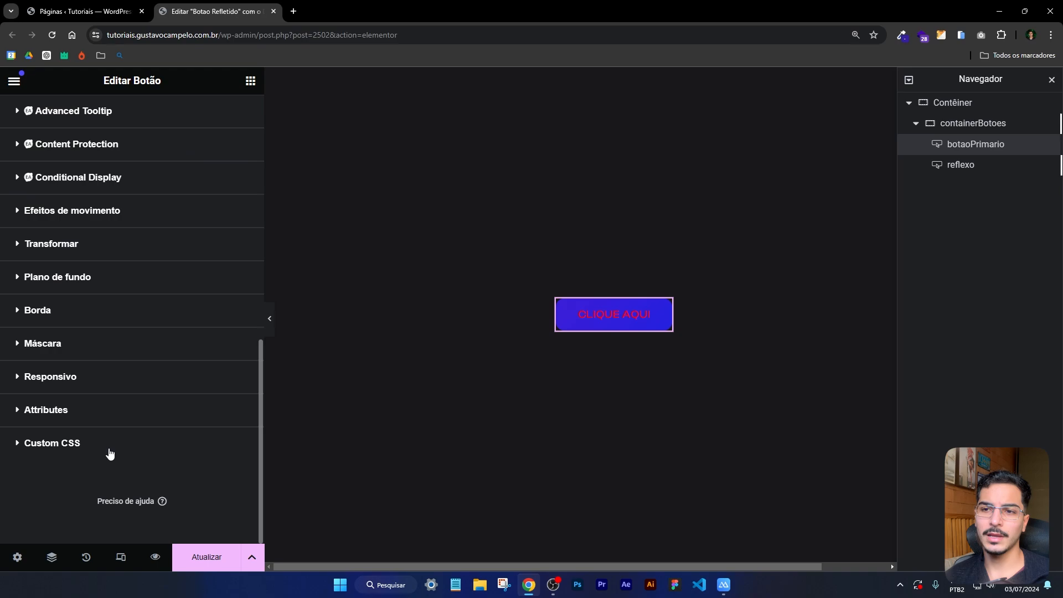
left_click(107, 450)
scroll(155, 333, "down", 3)
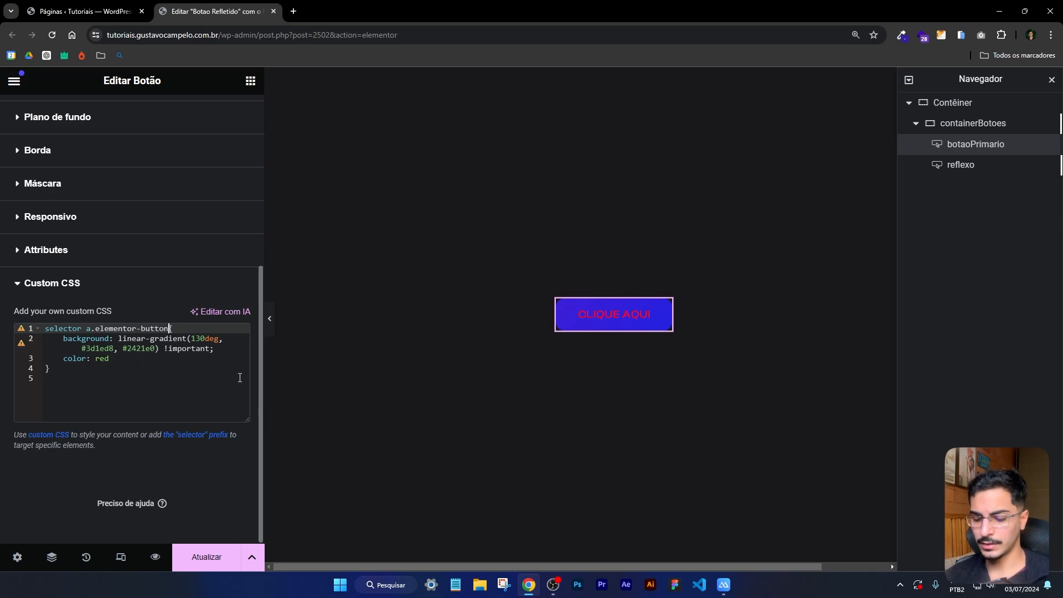
Append :hover to the a.elementor-button selector, remove !important from the background declaration and preview the hover effect.
type(":ho")
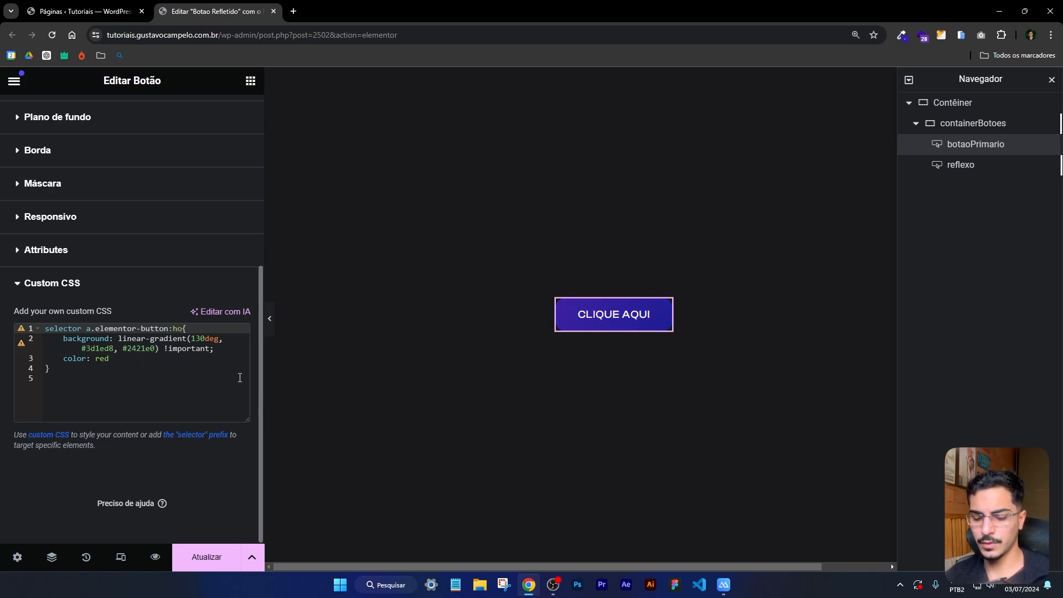
type("ver")
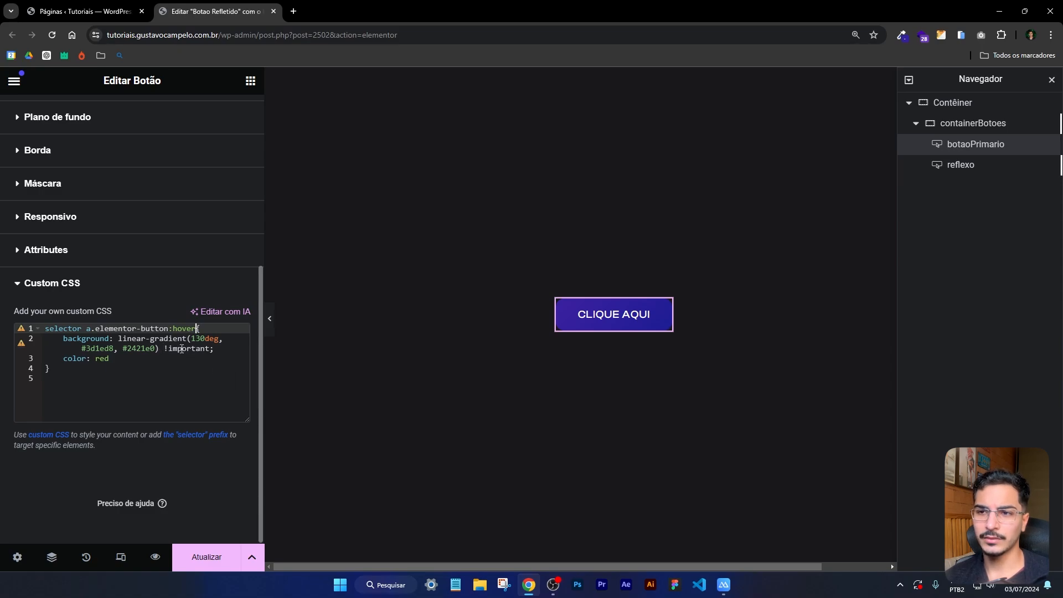
left_click_drag(213, 348, 160, 349)
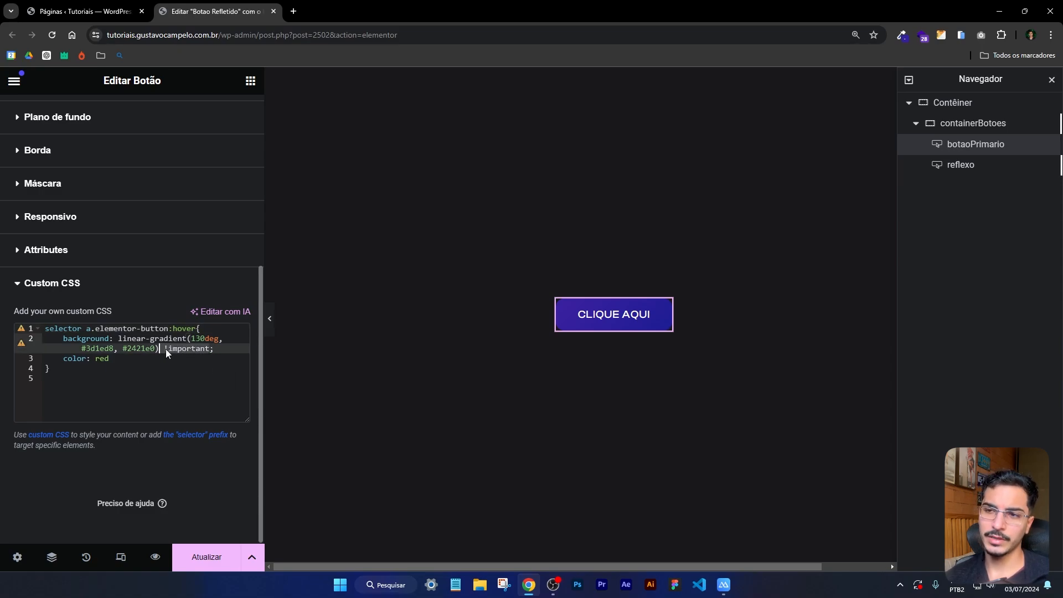
key("BackSpace")
left_click(270, 320)
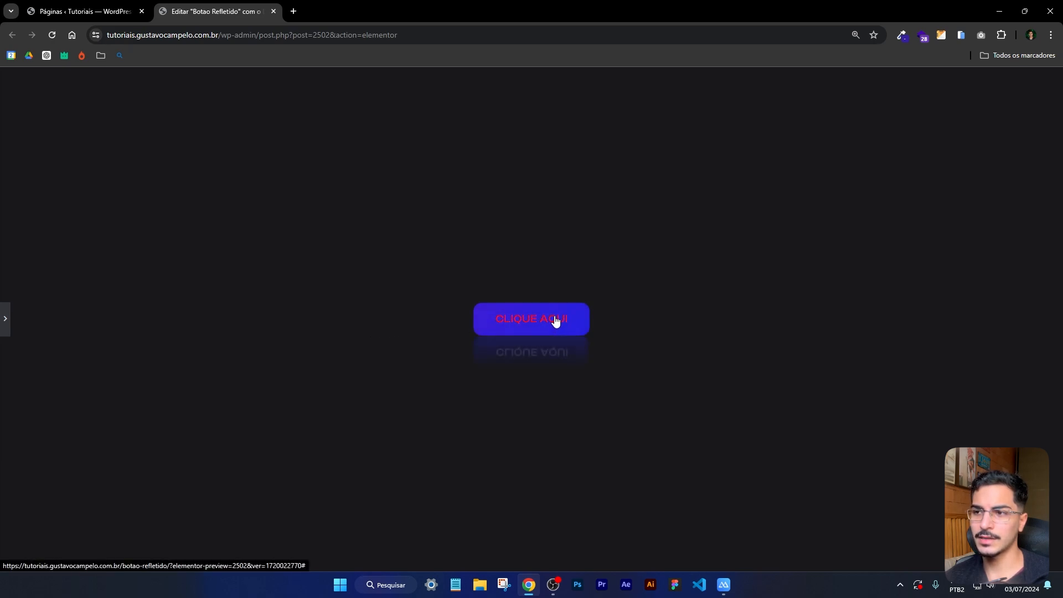
left_click(7, 319)
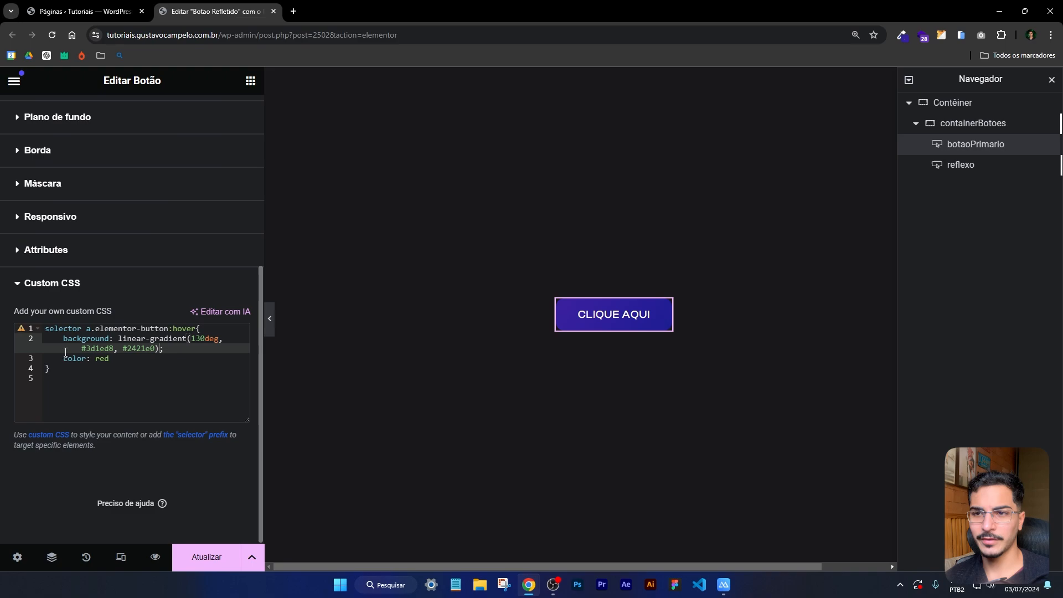
Delete the color: red declaration from the hover rule and preview the button.
left_click_drag(114, 361, 31, 361)
key("BackSpace")
key("BackSpace")
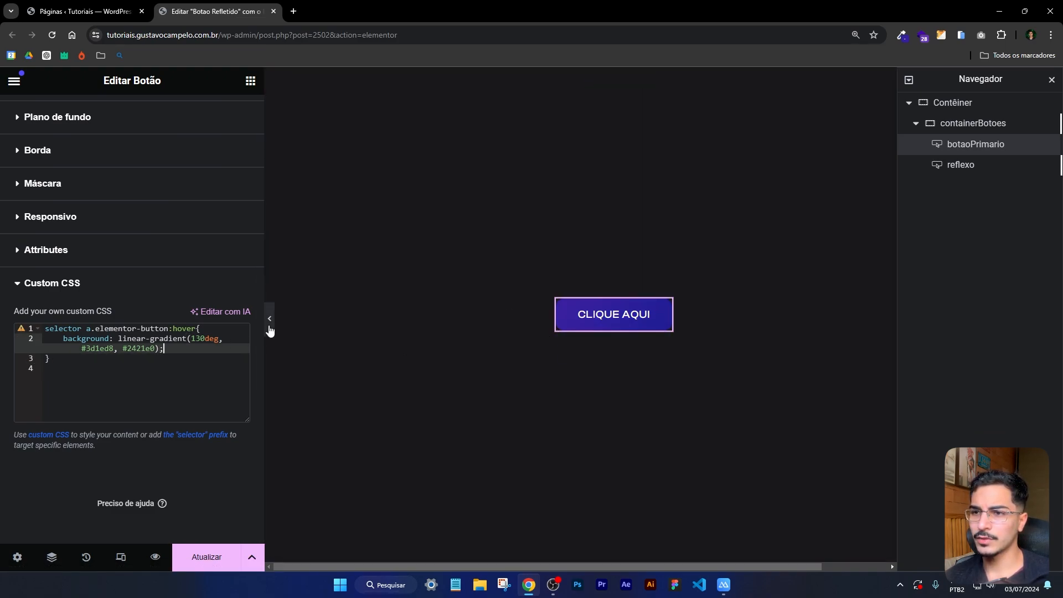
left_click(269, 318)
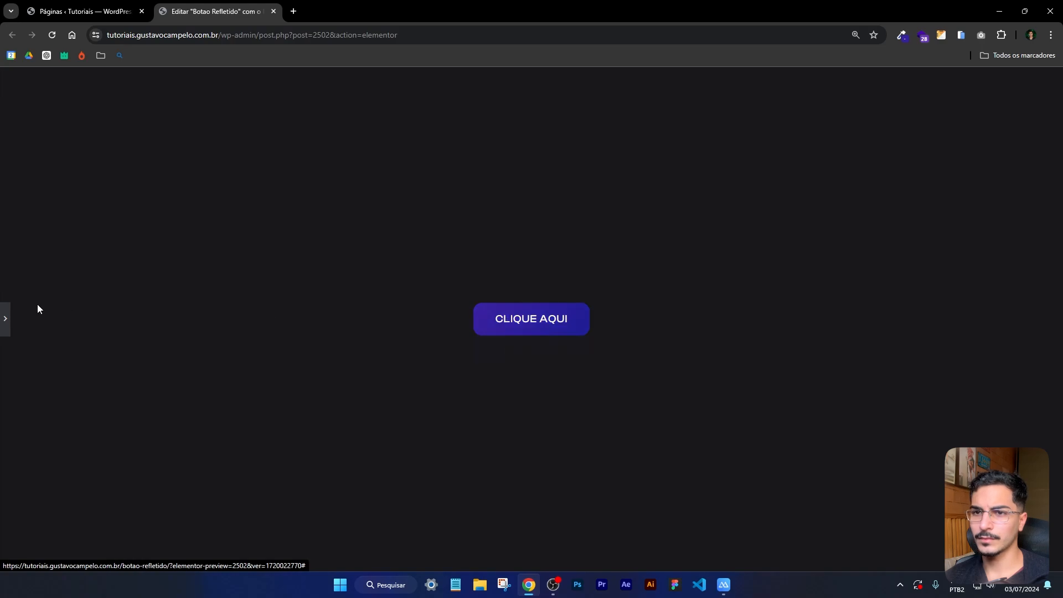
left_click(7, 319)
Sample the blue at the button's right edge and set the hover gradient's second colour stop to #0800ff.
left_click(902, 35)
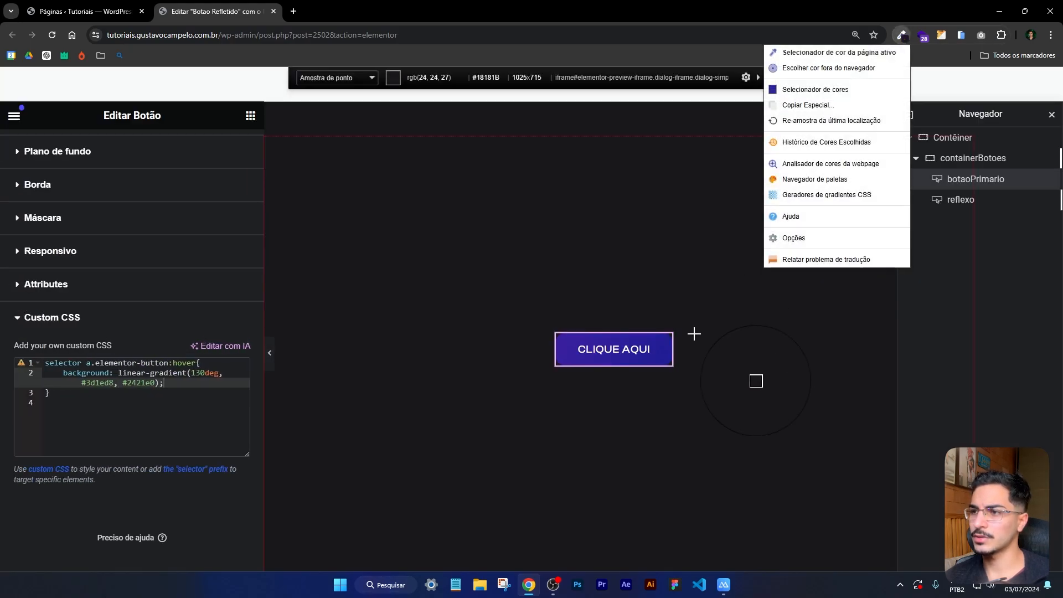
left_click(664, 354)
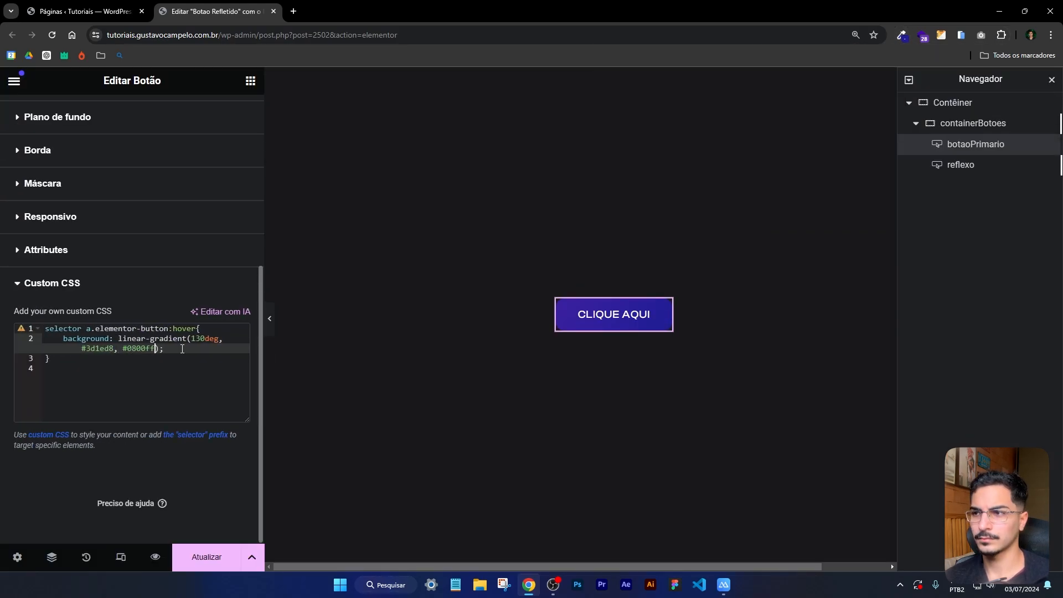
Sample the purple at the button's left edge, brighten it, set the hover gradient's first colour stop to #3813b2 and preview the button.
left_click(901, 35)
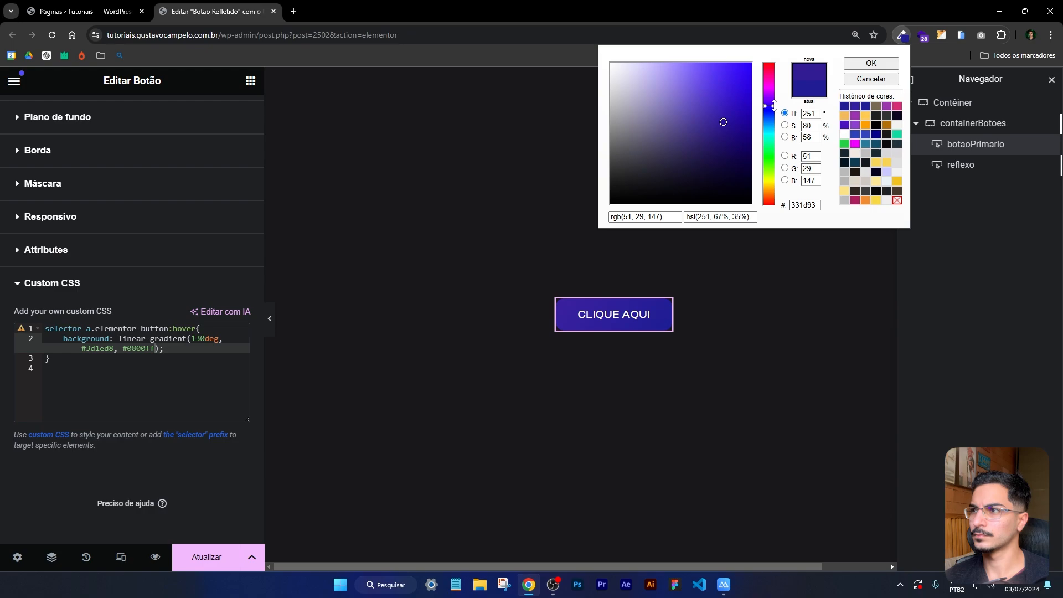
left_click_drag(721, 121, 736, 106)
double_click(806, 205)
left_click(78, 332)
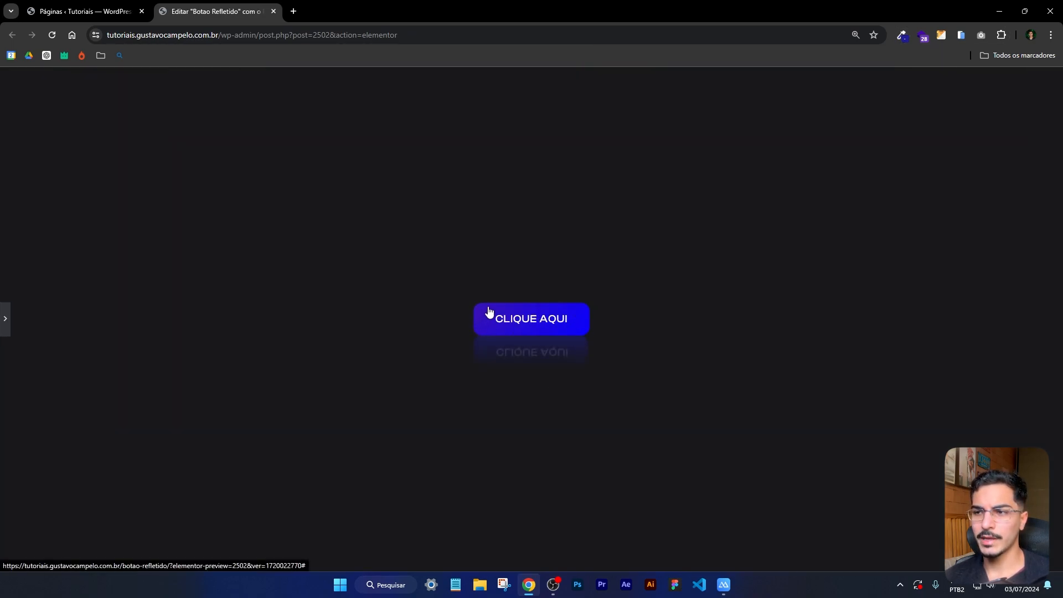
left_click(7, 319)
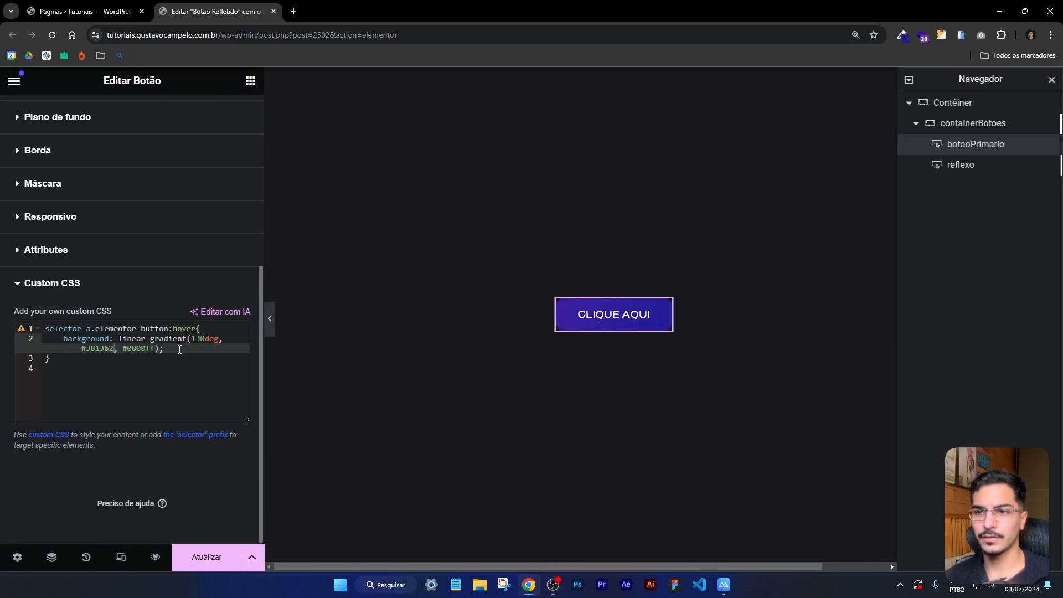
Add a box-shadow of 2px 2px 2px black to the hover rule below the background and preview the button.
left_click(222, 365)
type("box-shadow: 2px 2px")
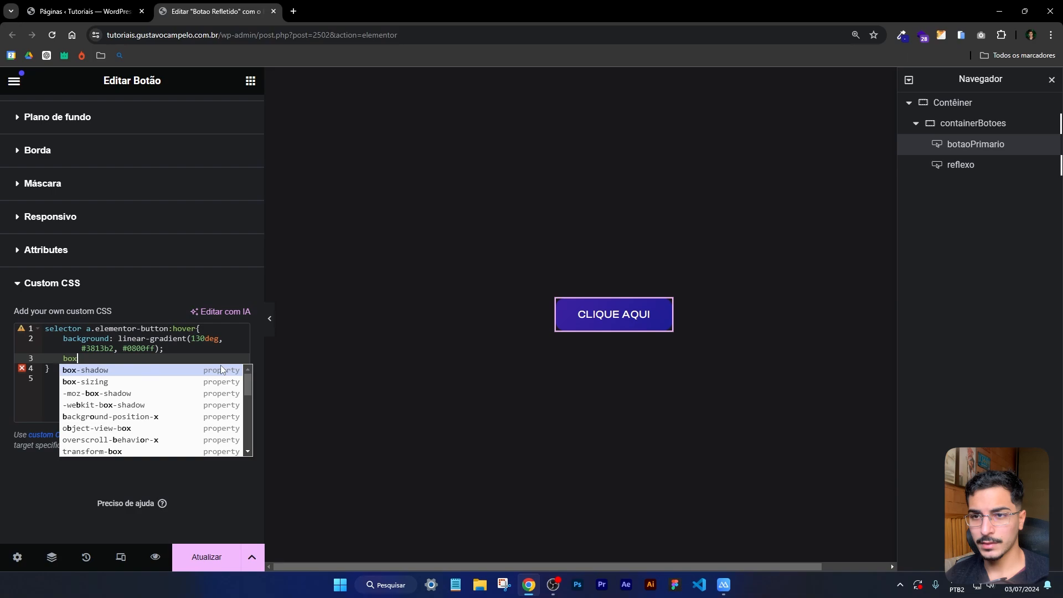
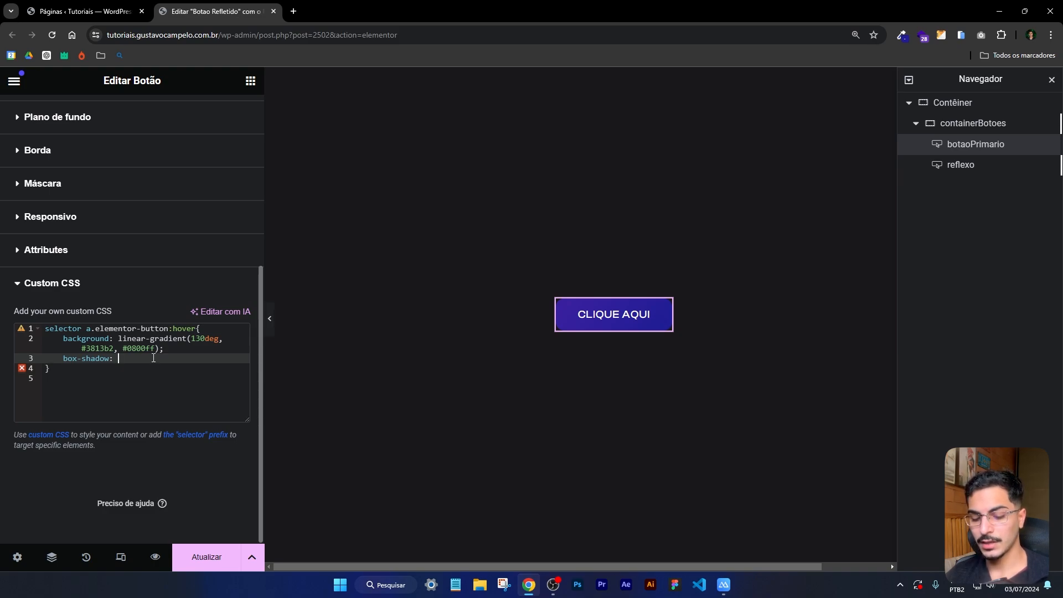
type("2px")
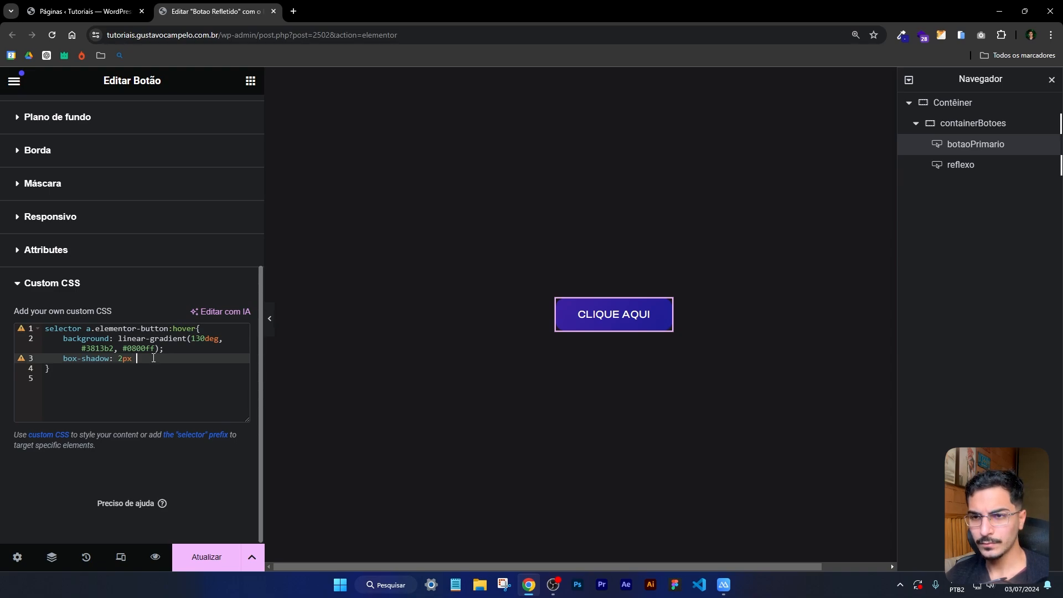
type(" 2px")
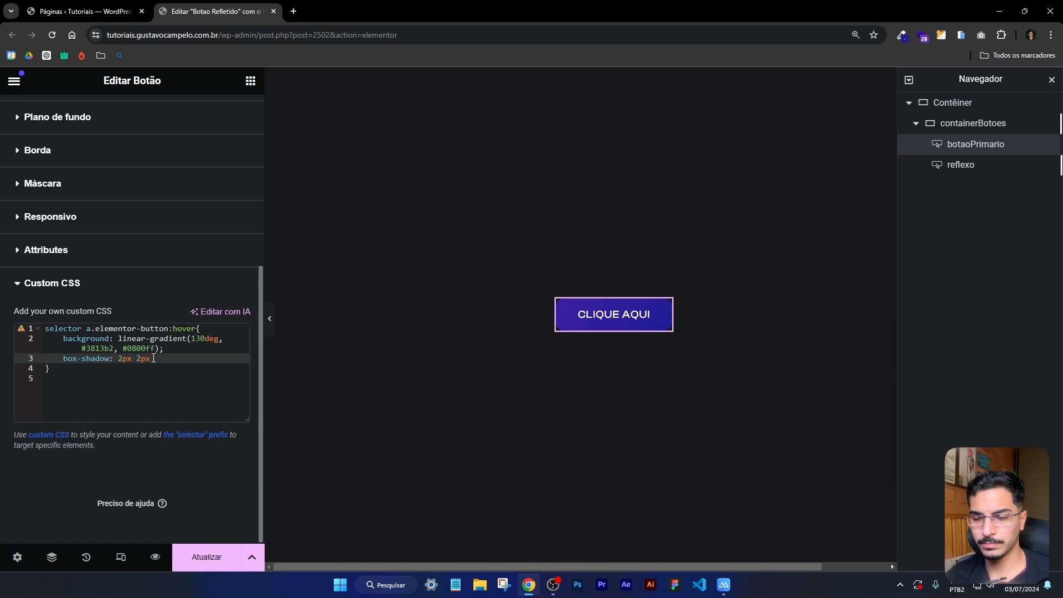
type(" 2px")
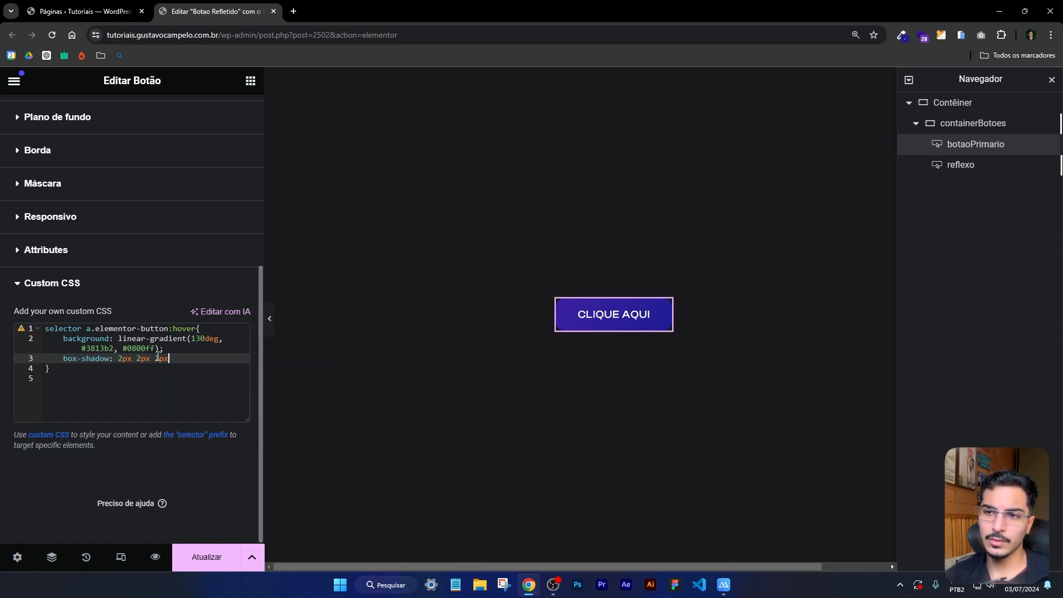
left_click_drag(154, 358, 183, 358)
left_click(194, 360)
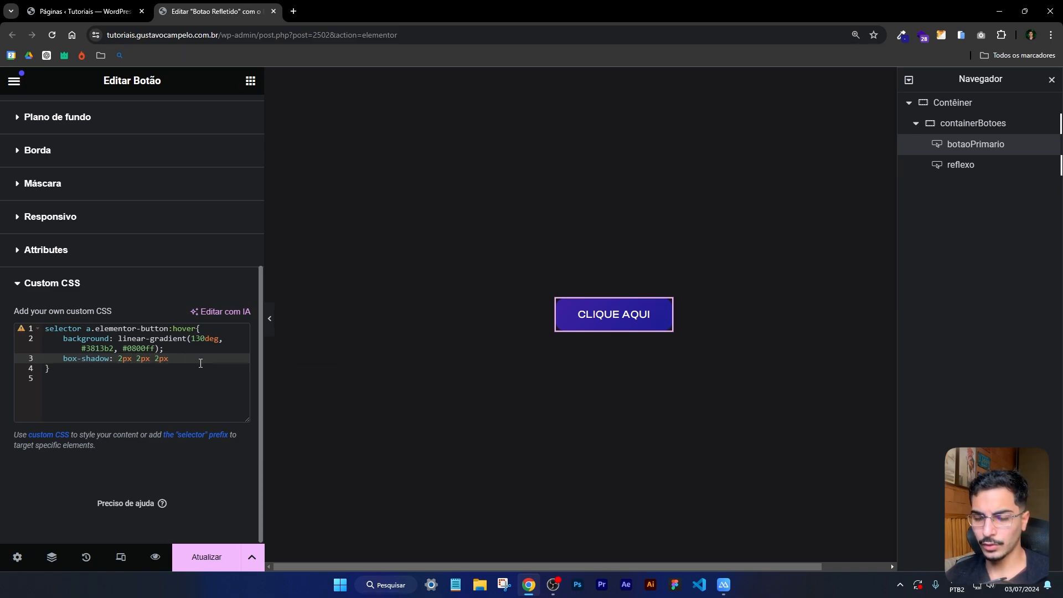
type("black")
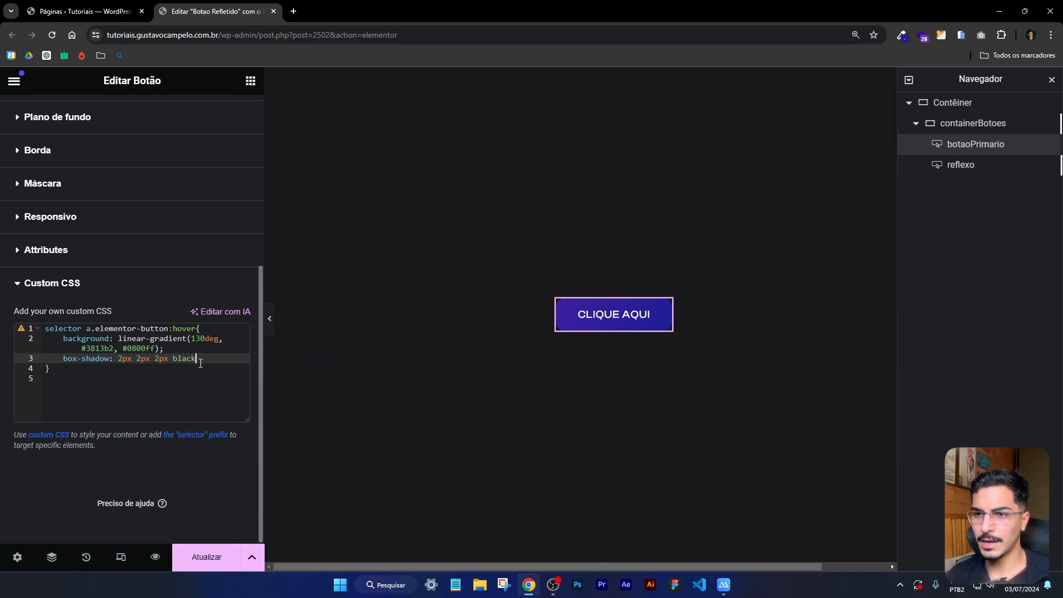
left_click(270, 327)
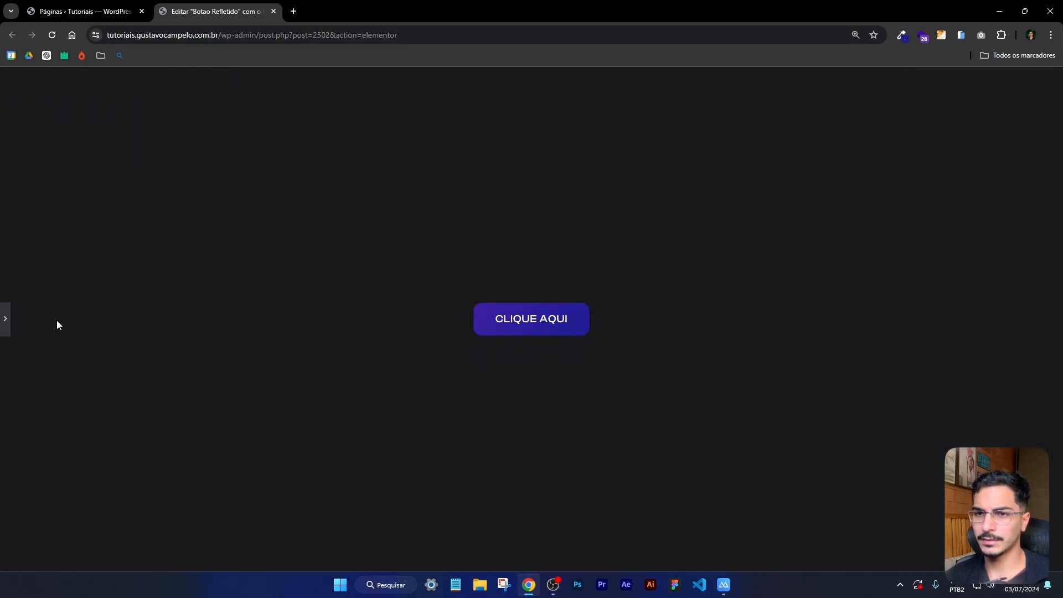
left_click(7, 319)
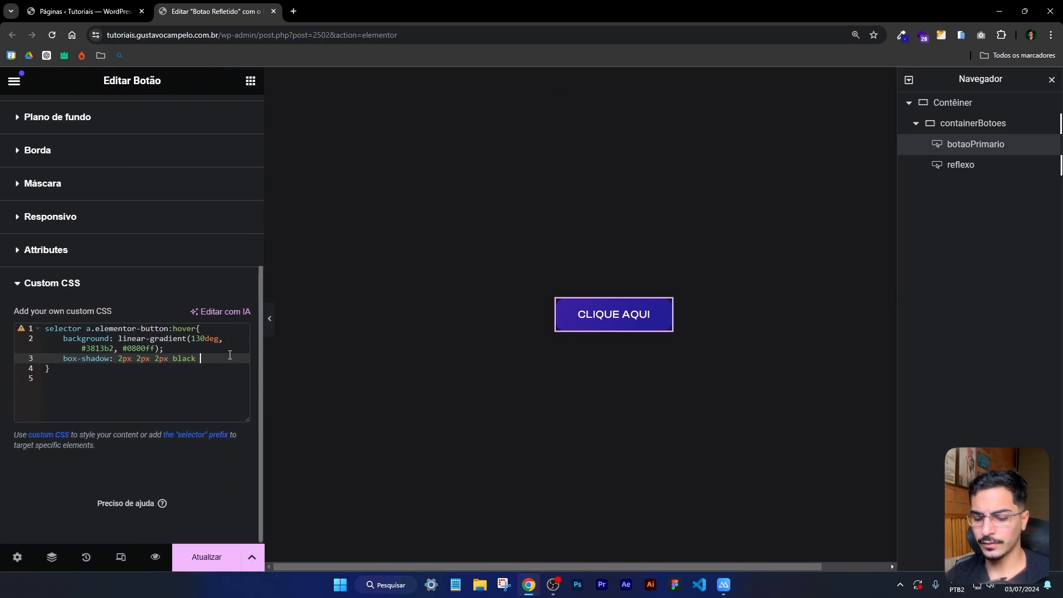
Make the hover box-shadow an inset shadow and preview the button.
type("inset")
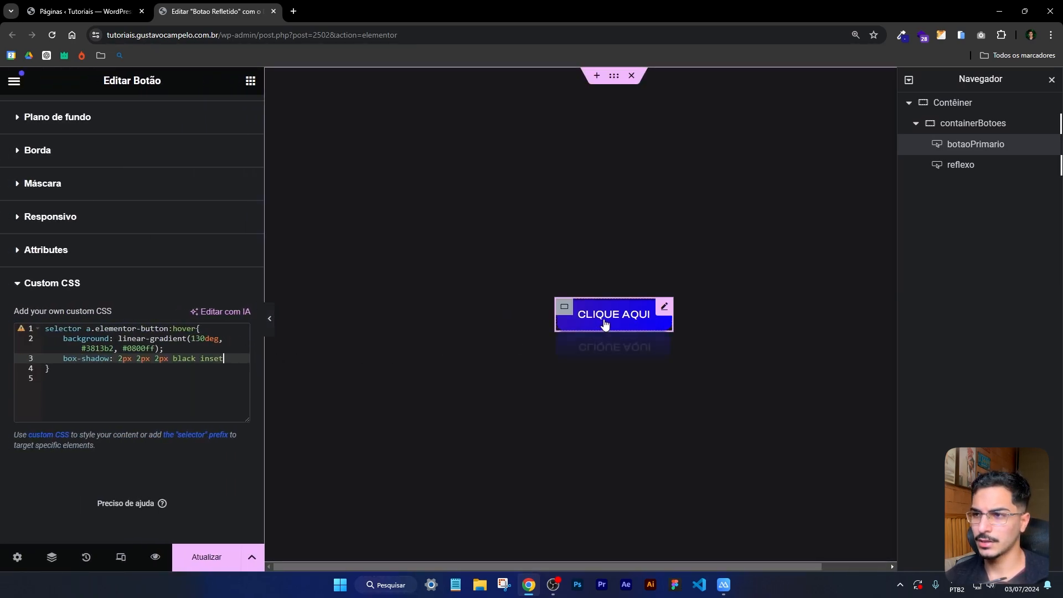
left_click(269, 319)
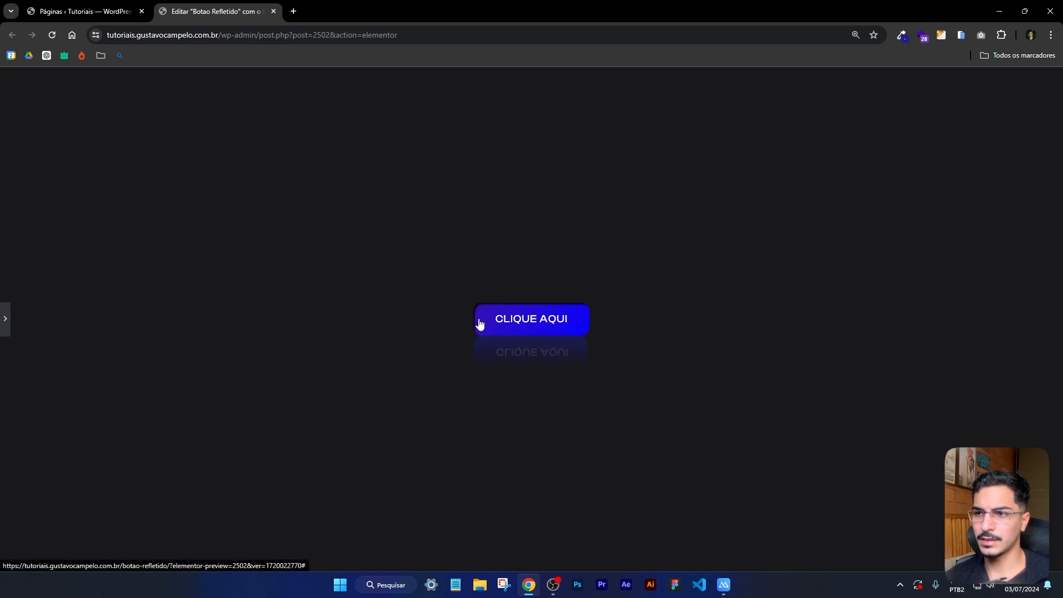
left_click(9, 323)
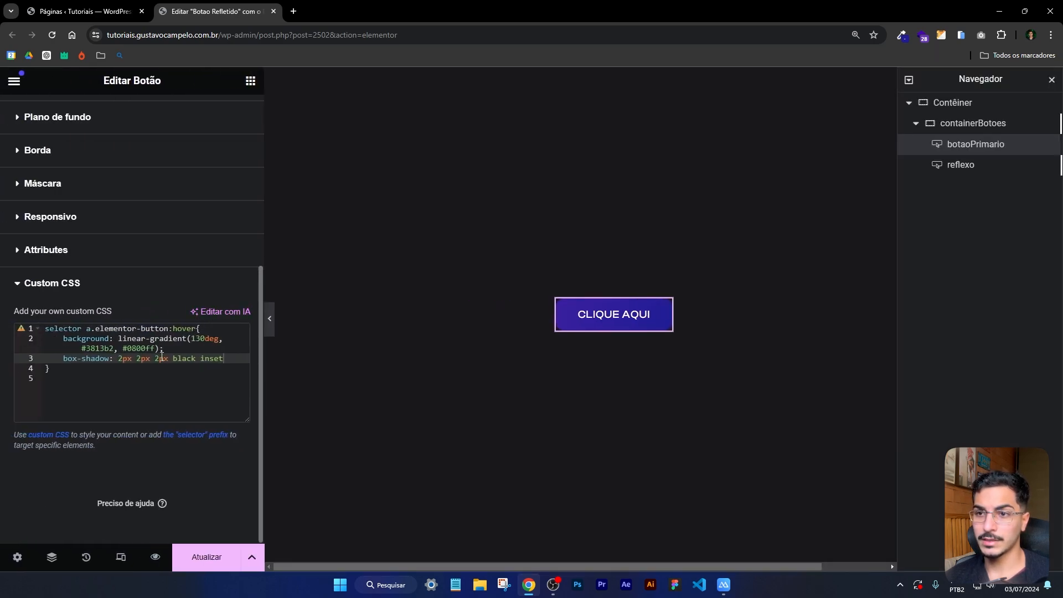
Set the blur radius of the inset hover shadow to 6px.
left_click(156, 359)
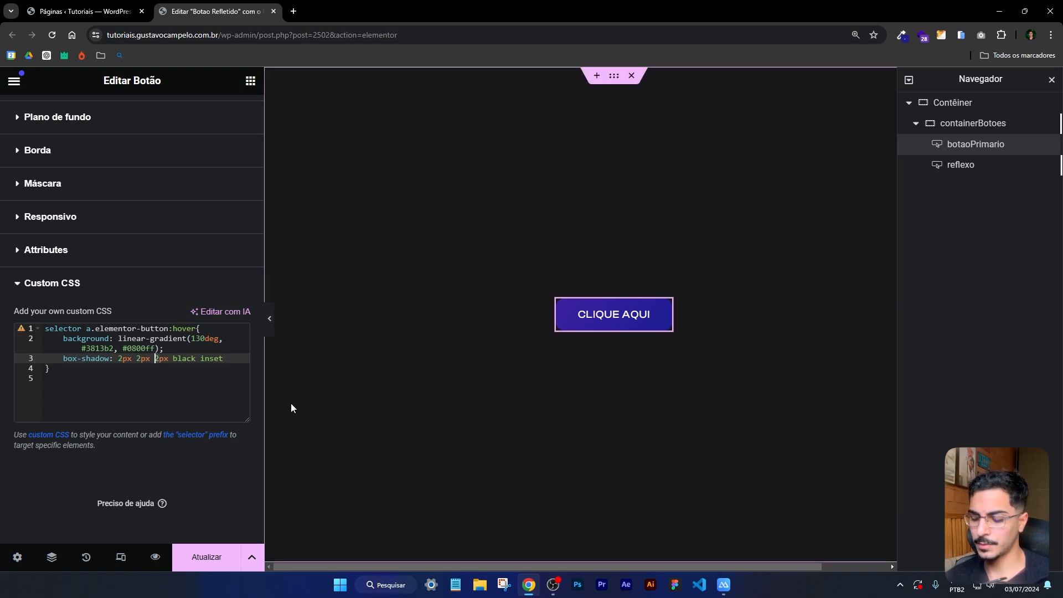
key("Delete")
type("6")
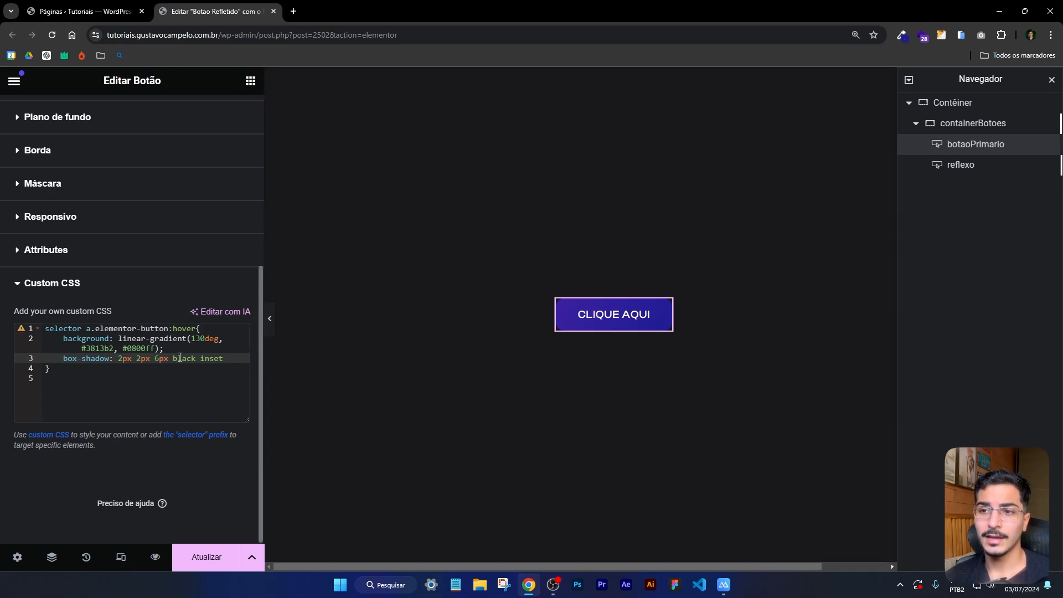
Replace the inset shadow's black colour with the semi-transparent rgba(0,0,0, .4).
double_click(181, 359)
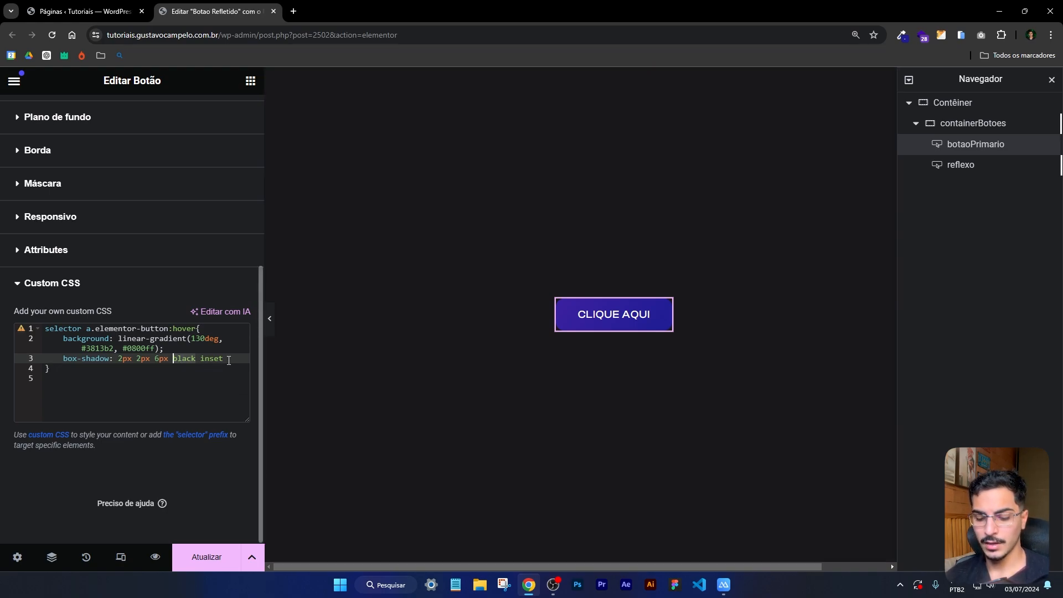
type("rgba(")
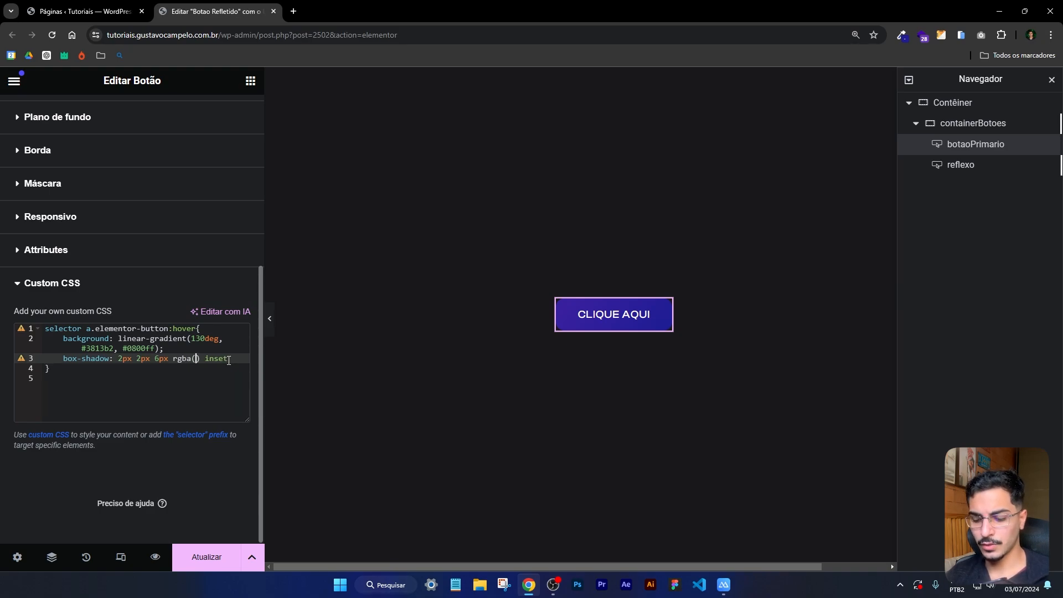
type("0,0 ,0")
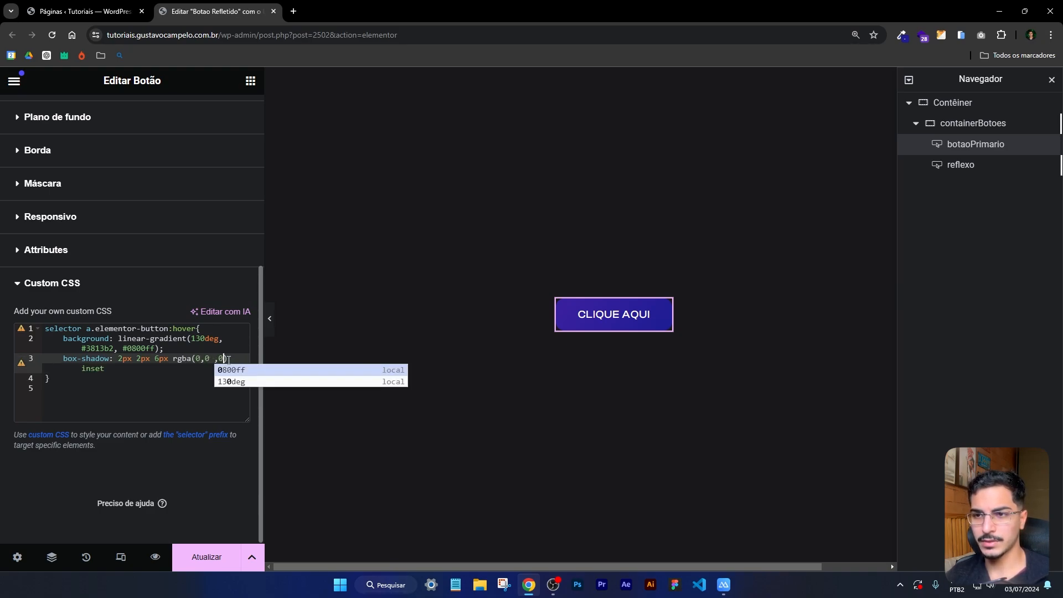
key("Left")
key("Left")
key("BackSpace")
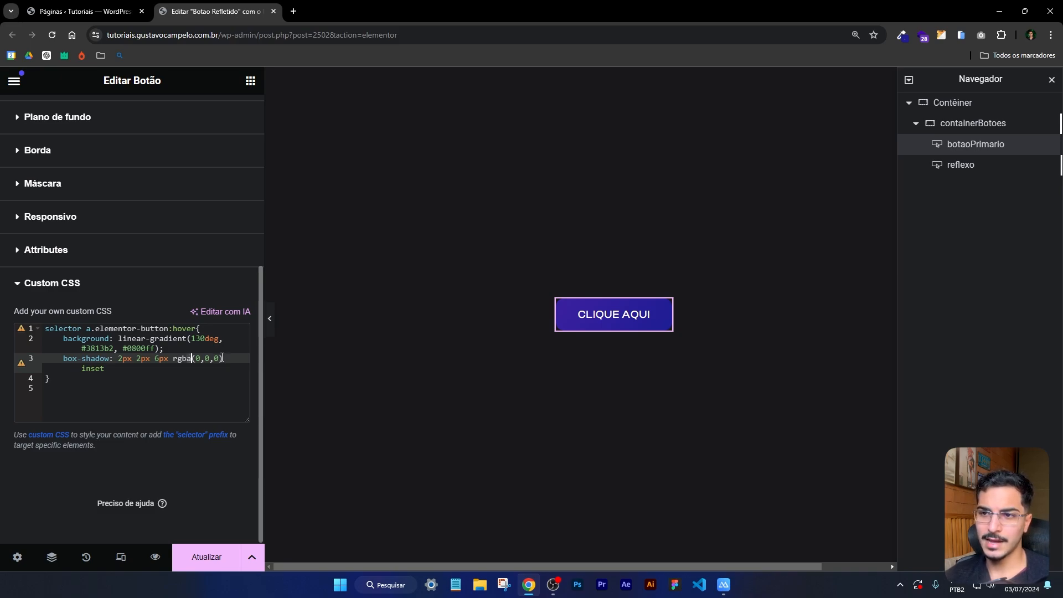
left_click(223, 359)
type(", ")
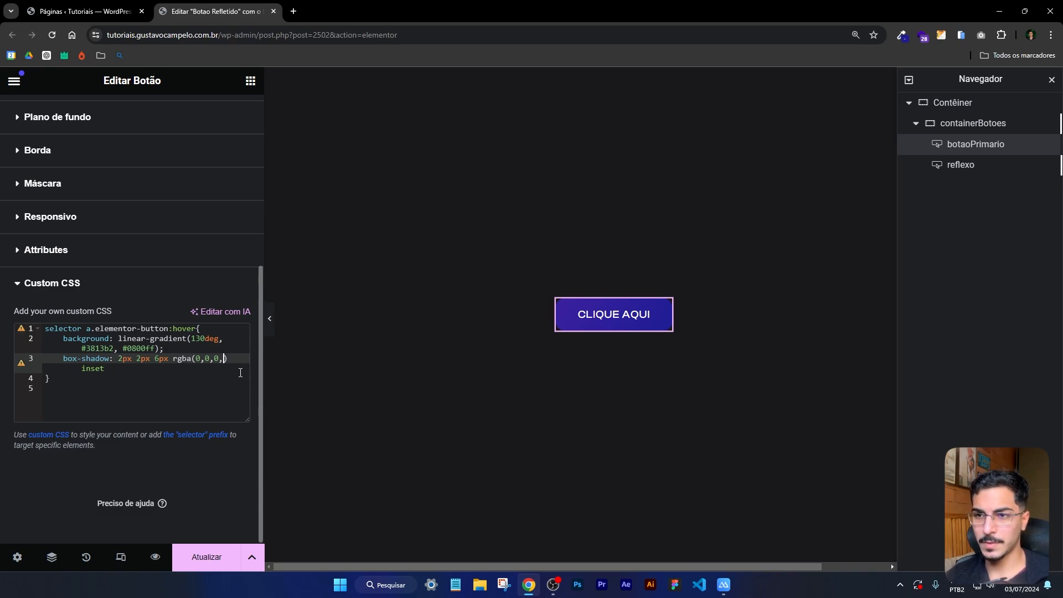
type(".4")
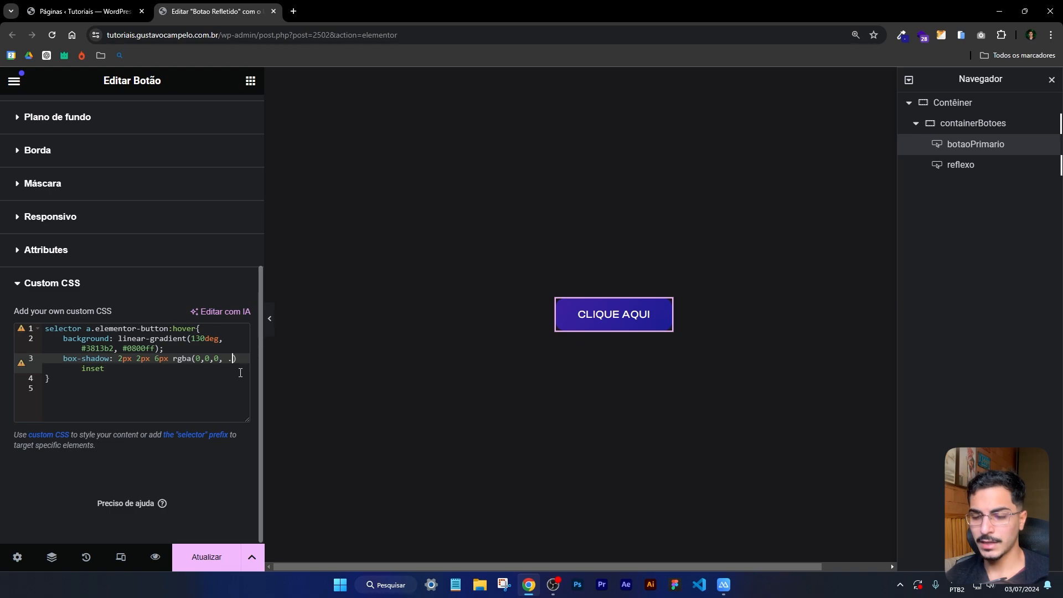
Preview the inset shadow on the hovered button at higher magnification and return to the custom CSS.
left_click(270, 319)
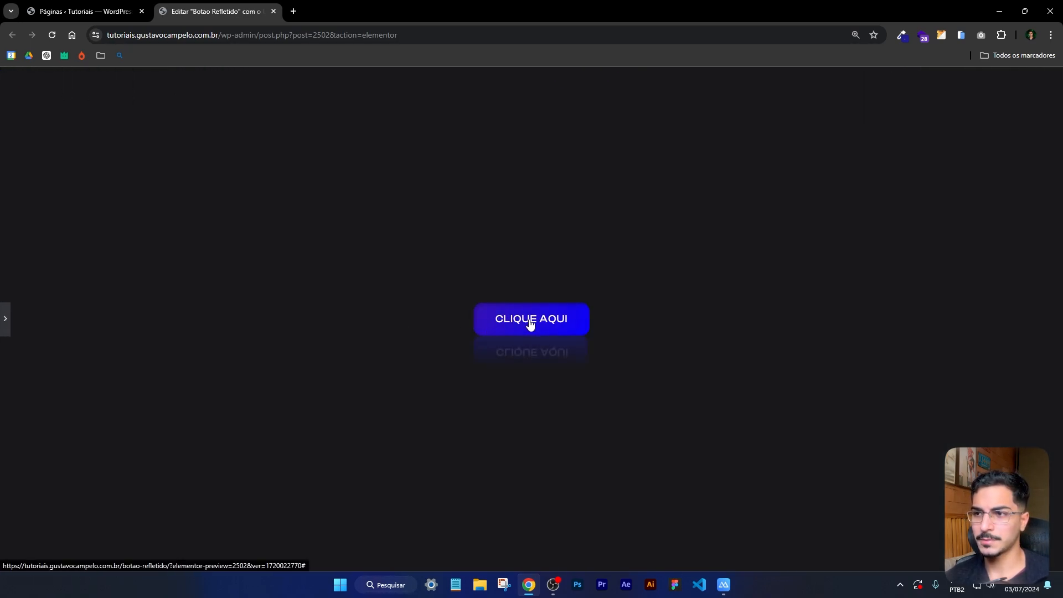
scroll(491, 312, "up", 4)
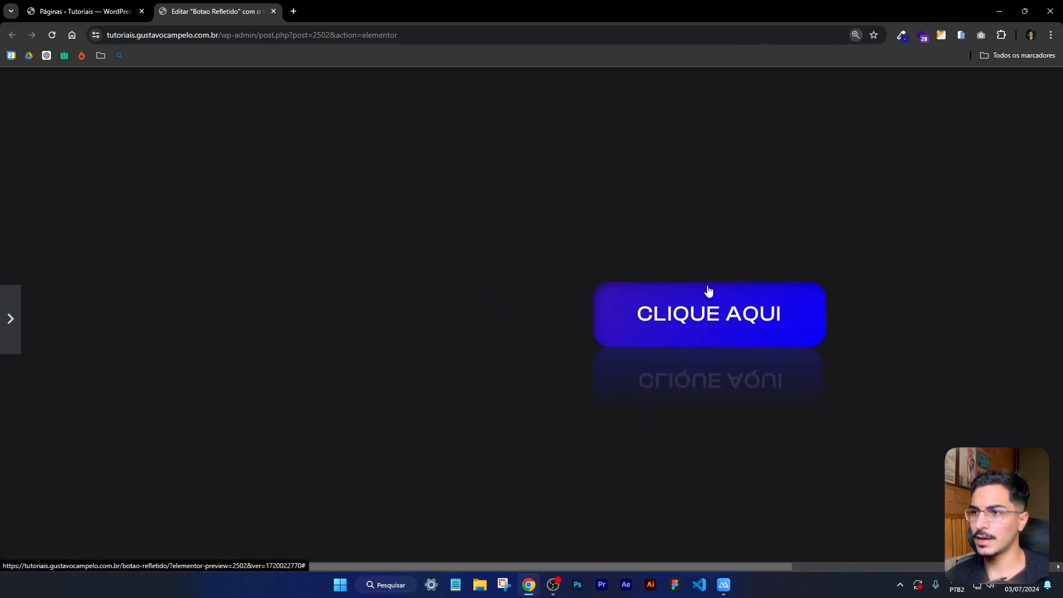
scroll(263, 319, "down", 2)
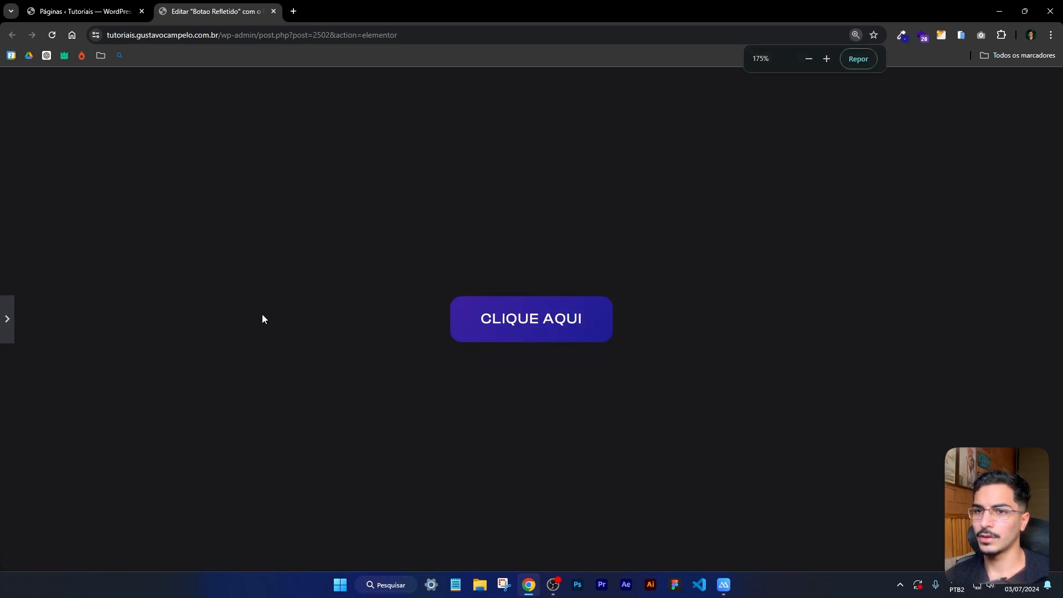
left_click(10, 321)
scroll(533, 361, "down", 2)
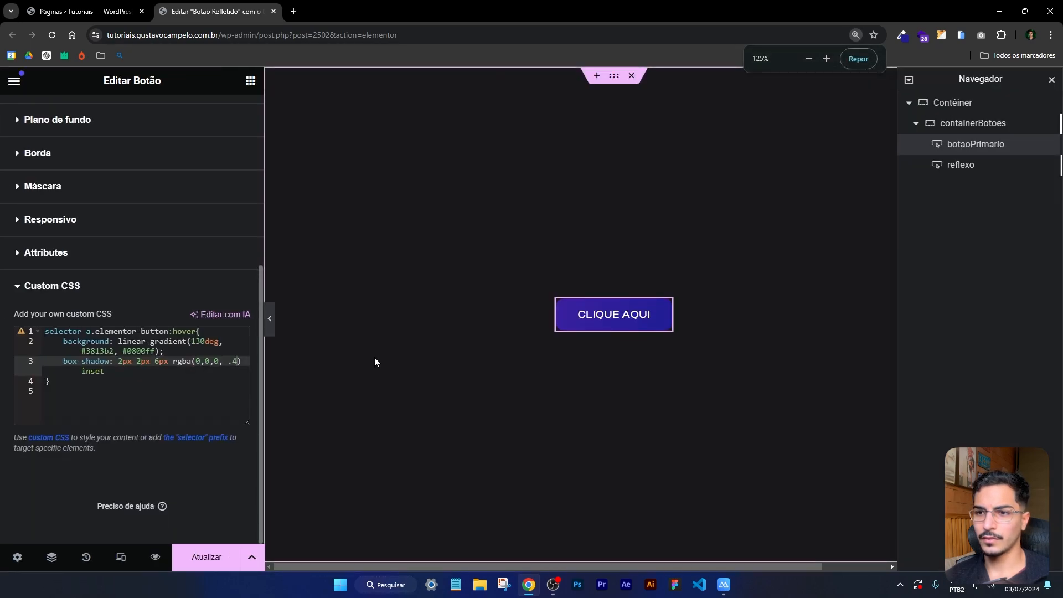
Duplicate the inset shadow value after a comma to add a second shadow to the hover box-shadow.
mouse_move(125, 373)
left_mouse_down()
mouse_move(65, 361)
mouse_move(124, 373)
left_mouse_up()
key("ctrl+c")
left_click(113, 380)
left_click(119, 361)
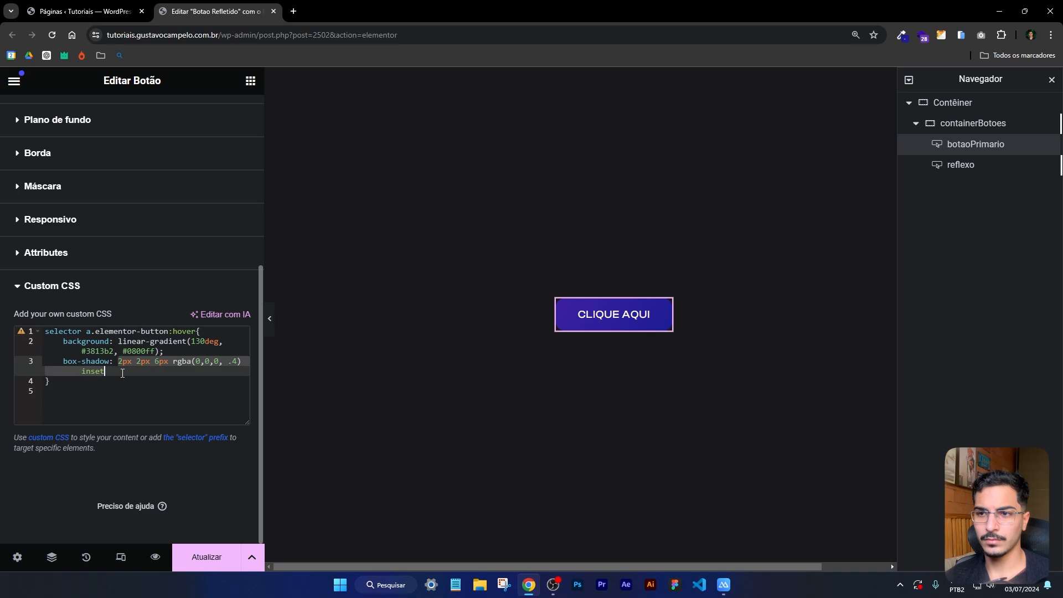
left_click(123, 374)
type(",")
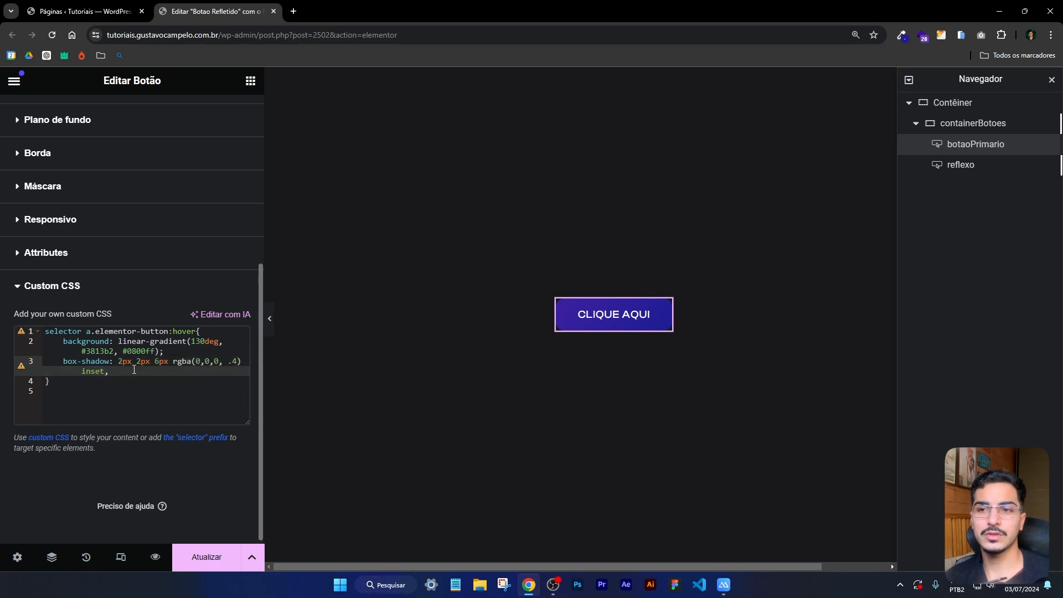
key("ctrl+v")
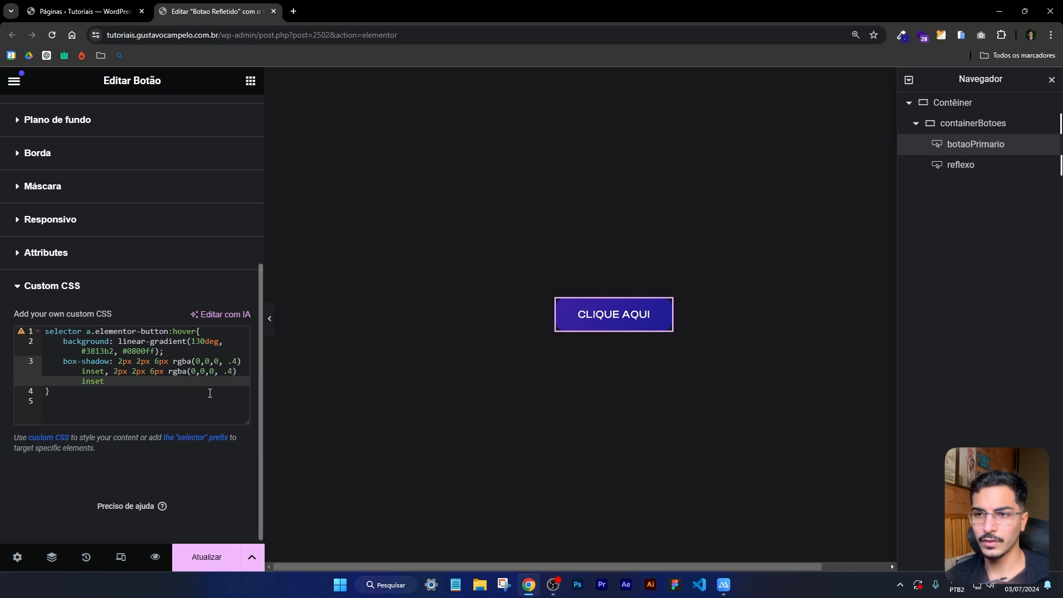
Set both offsets of the second inset shadow to -2px, preview the button and return to the custom CSS.
left_click(134, 372)
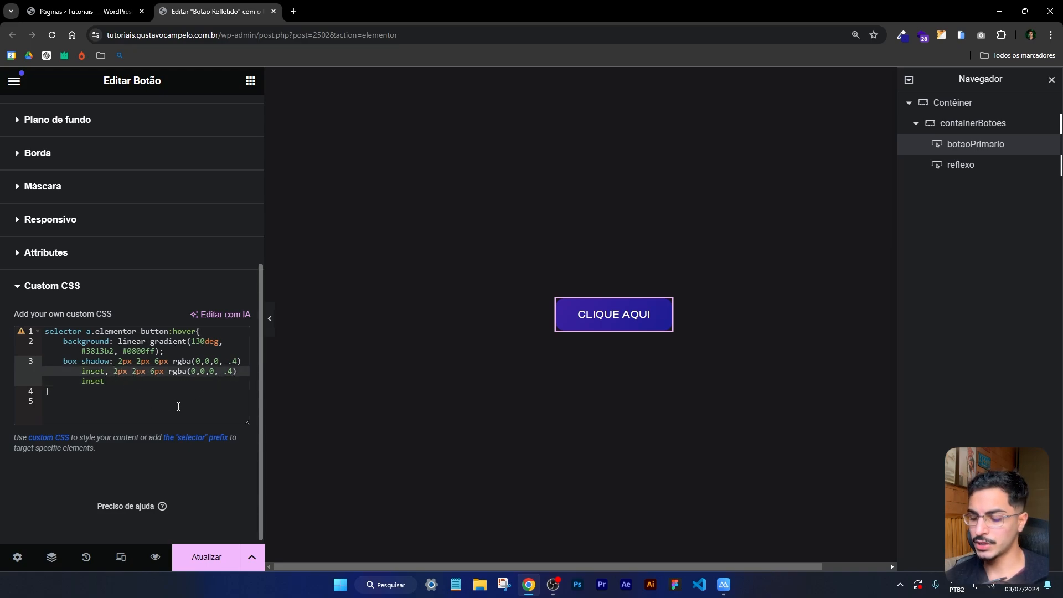
type("-")
left_click(138, 371)
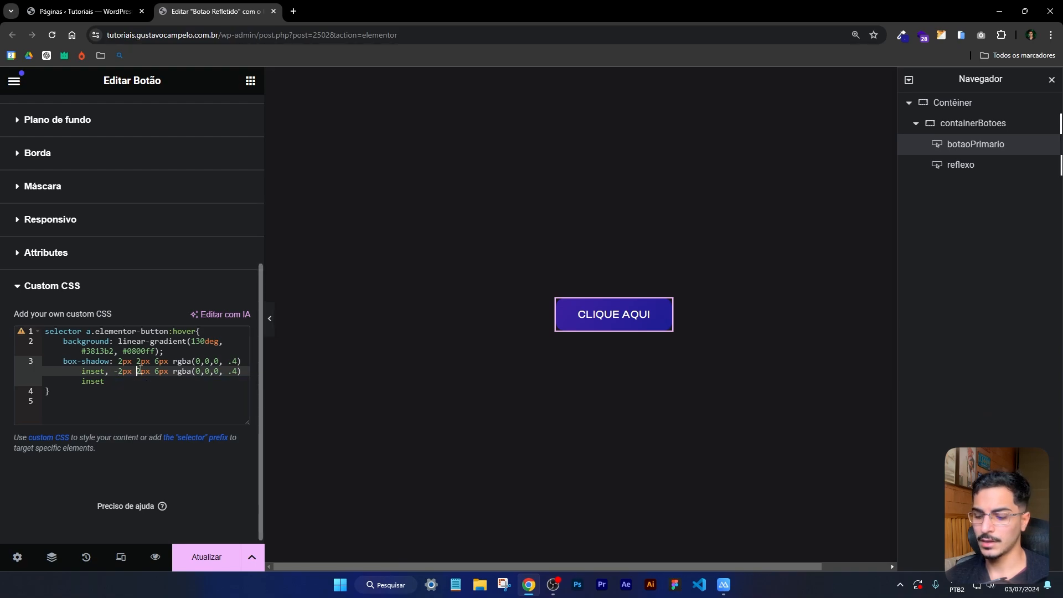
type("-")
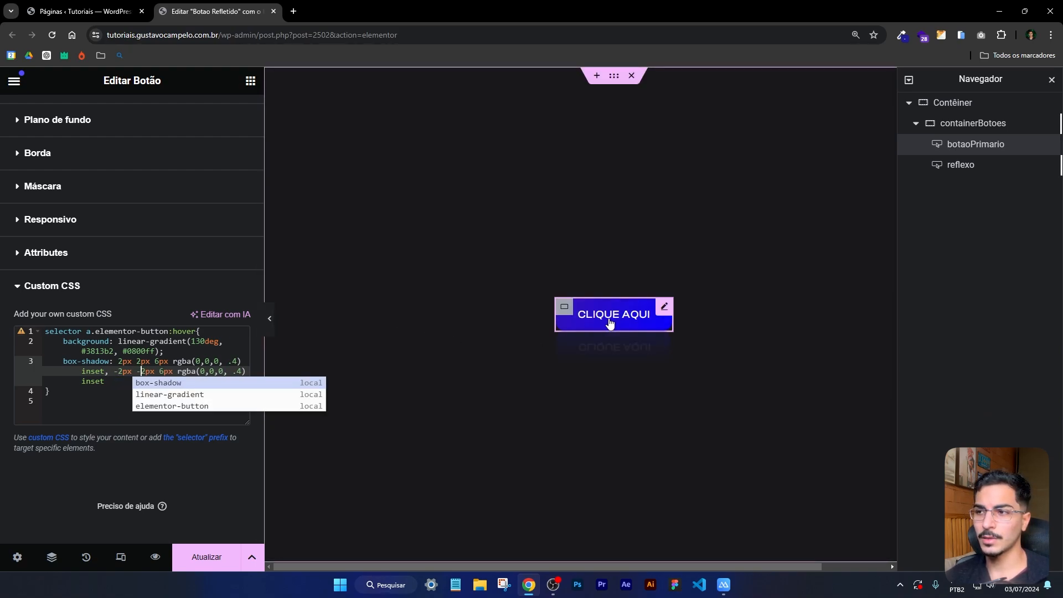
left_click(270, 318)
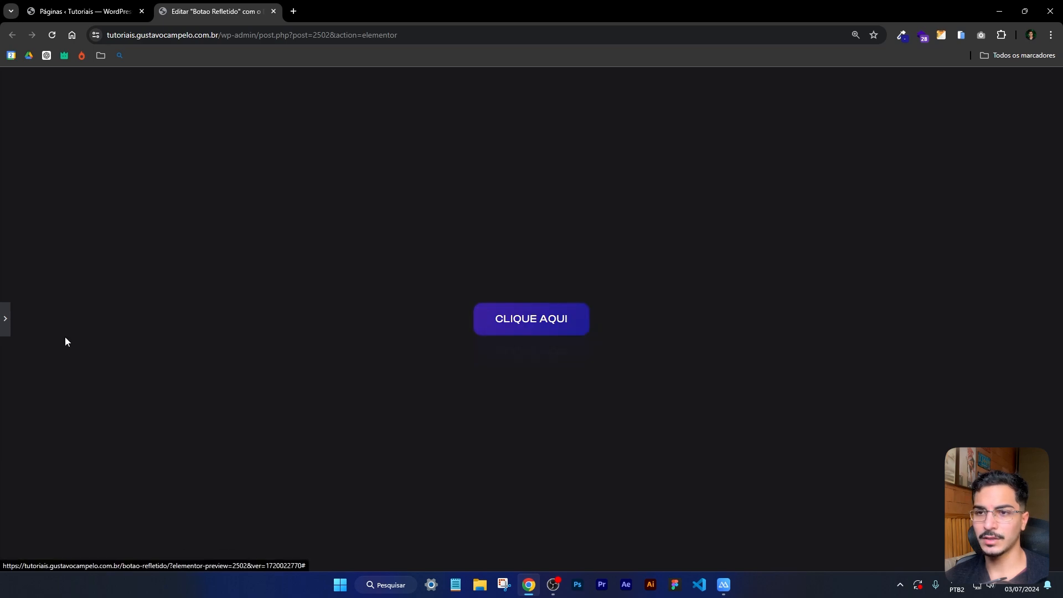
left_click(8, 330)
left_click(8, 331)
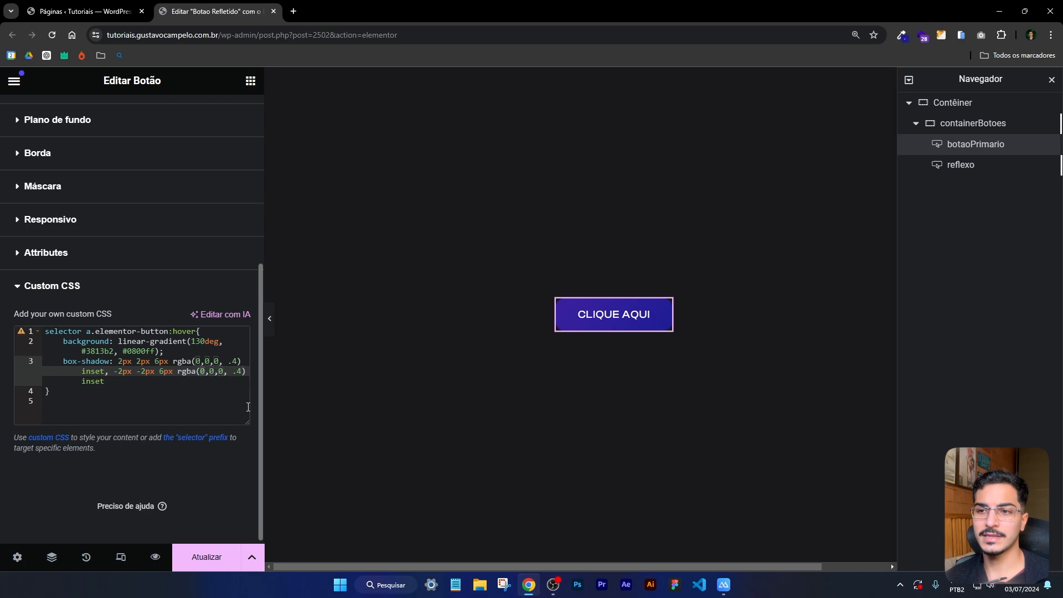
Recolour the second inset shadow to rgba(255,255,255, .4), preview the hovered button and return to the custom CSS.
type("255")
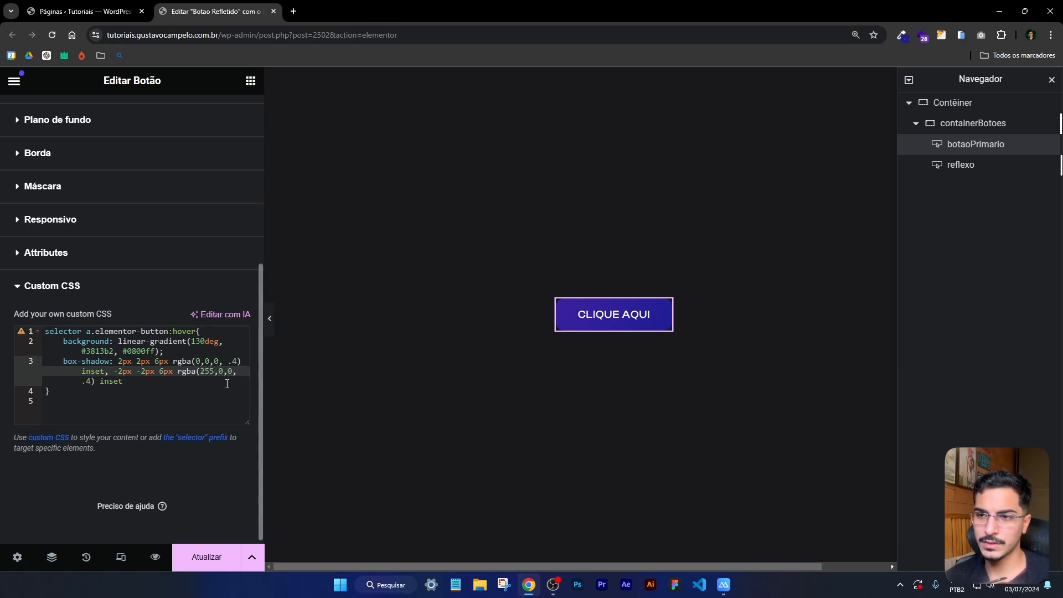
key("BackSpace")
type("255")
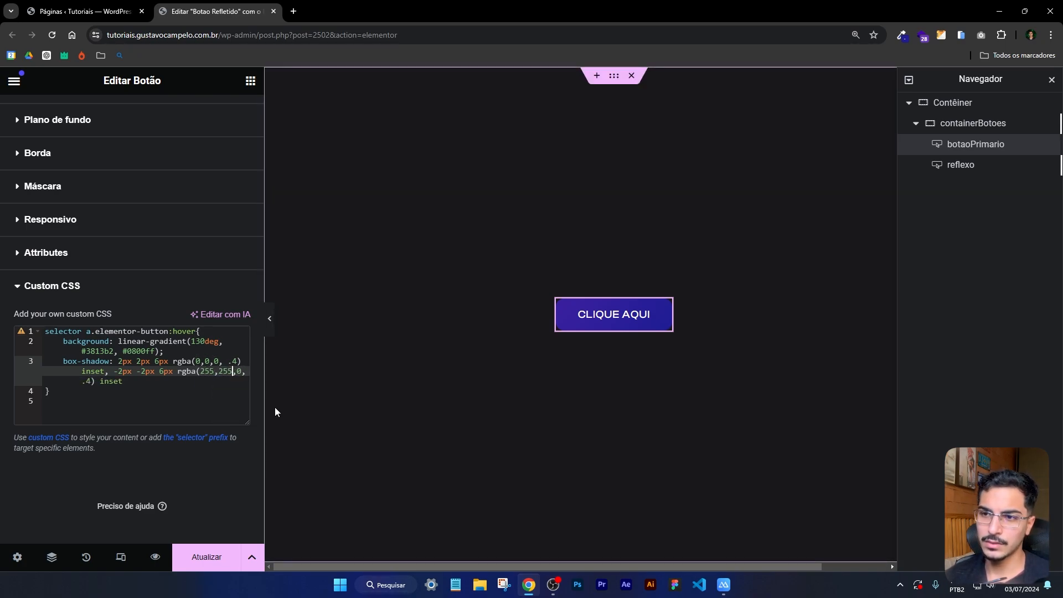
key("BackSpace")
type("255")
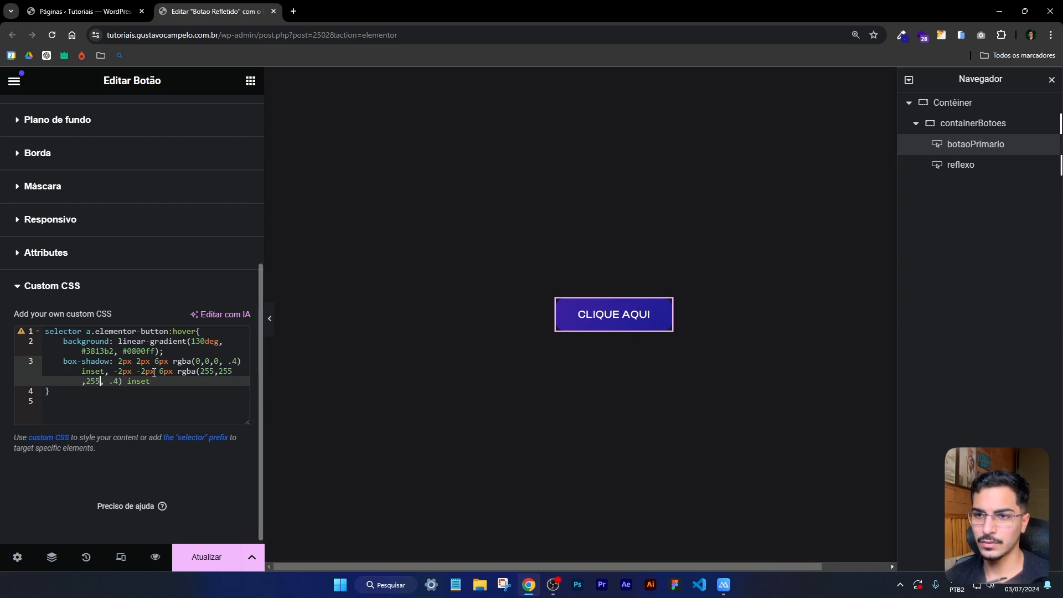
left_click(269, 318)
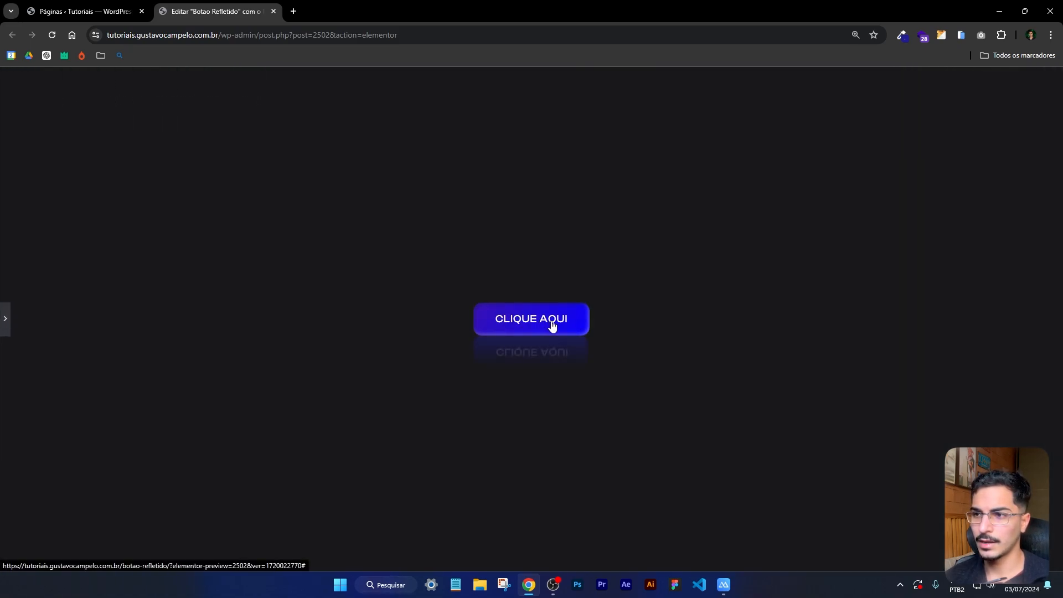
left_click(4, 322)
Set the hover shadows to 4px 4px 8px rgba(0,0,0, .3) inset and -4px -4px 8px rgba(255,255,255, .2) inset.
left_click(125, 371)
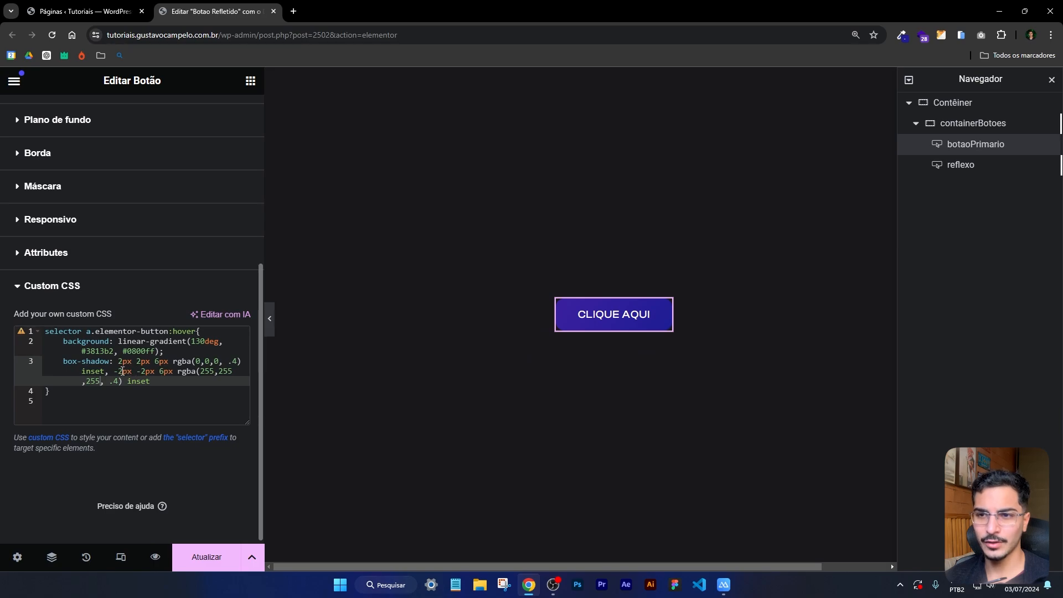
key("BackSpace")
type("4")
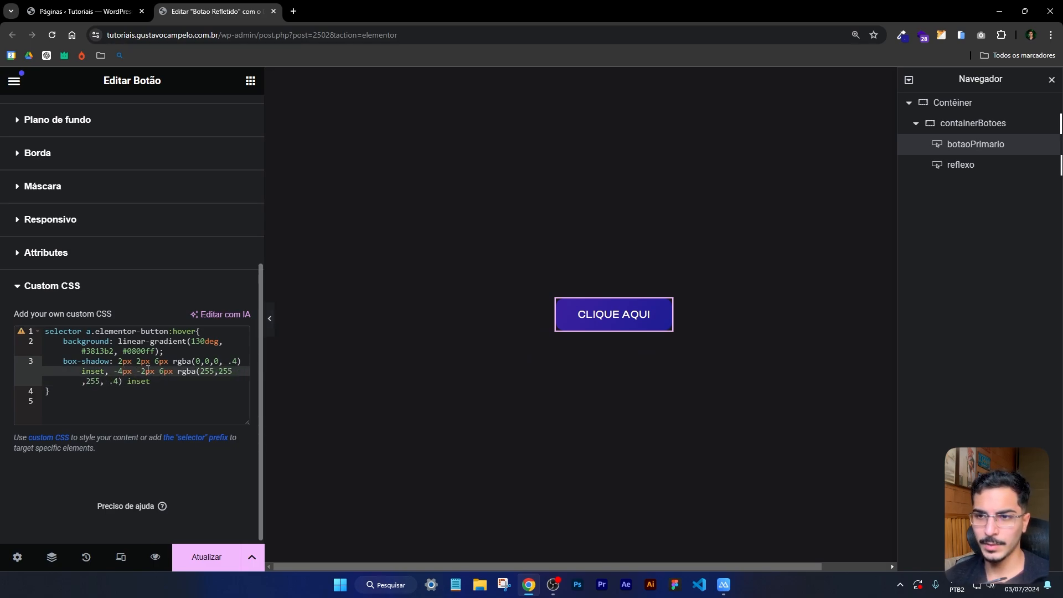
left_click(146, 371)
key("BackSpace")
type("4")
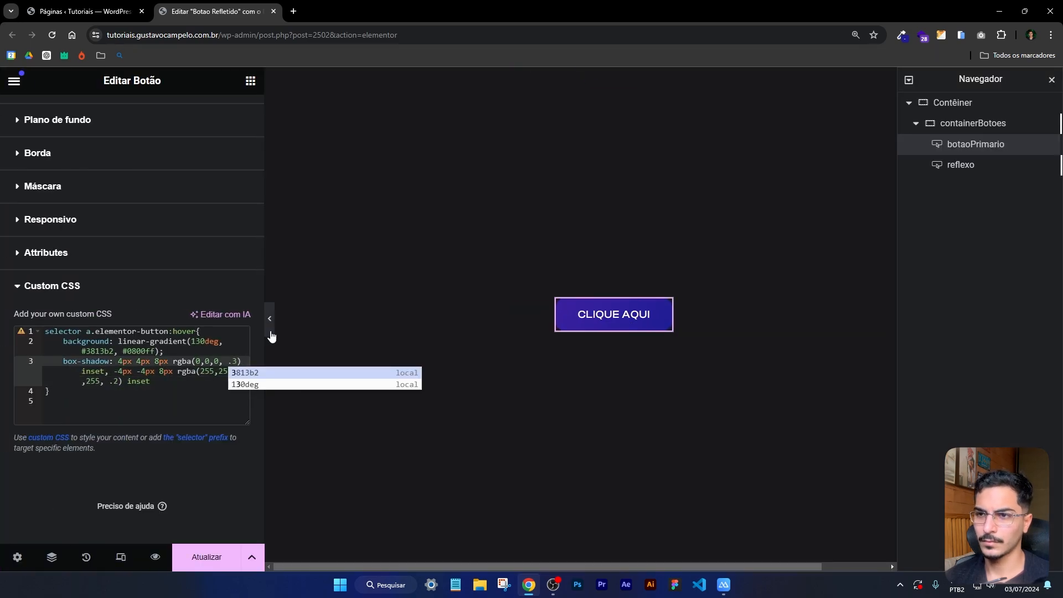
Preview both inset shadows on the hovered button at higher magnification and return to the custom CSS.
left_click(270, 331)
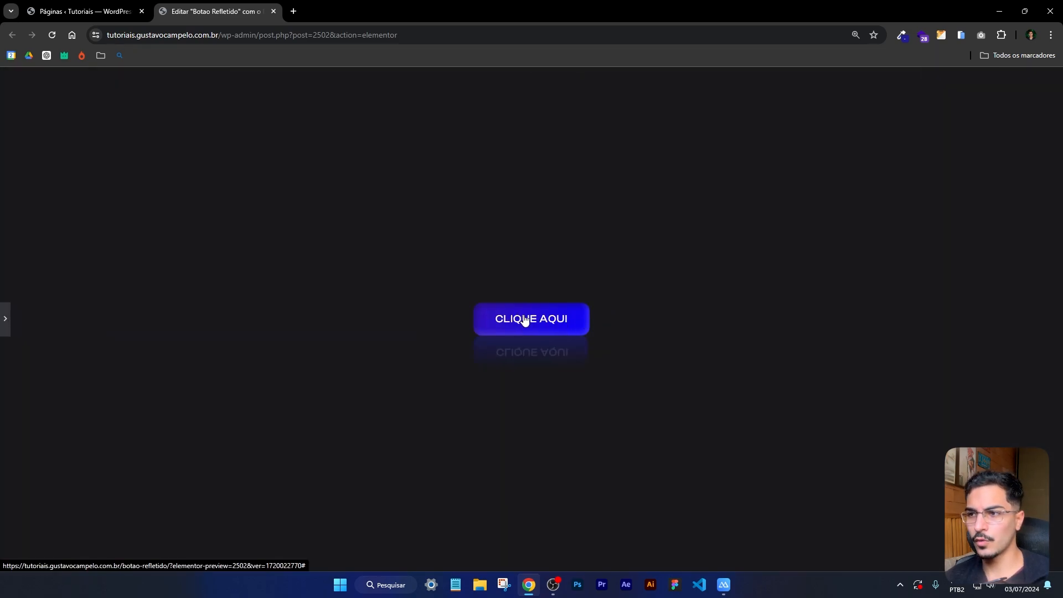
scroll(523, 321, "up", 4, "ctrl")
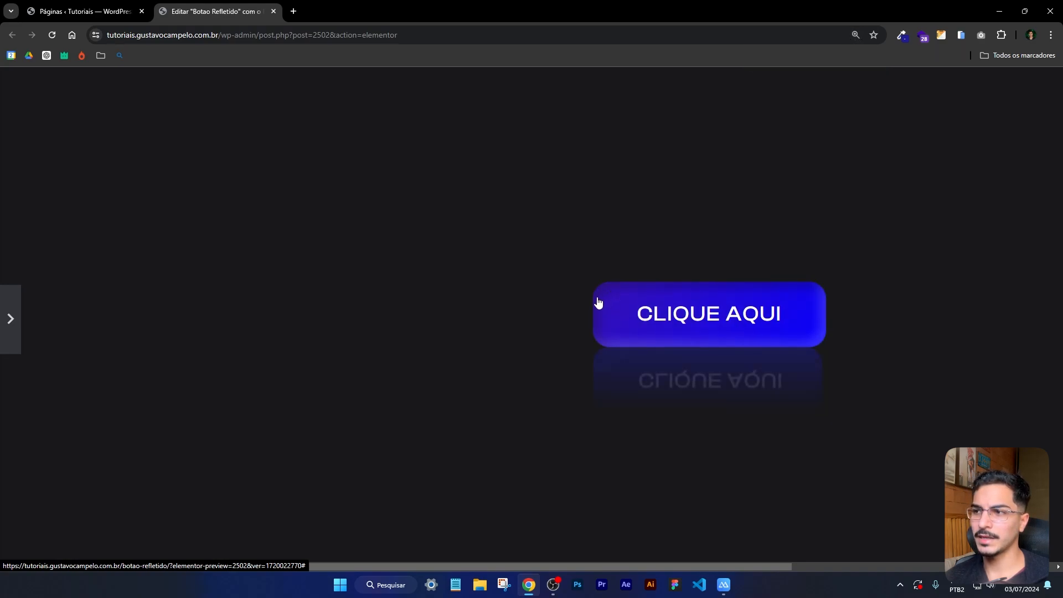
scroll(728, 312, "down", 4, "ctrl")
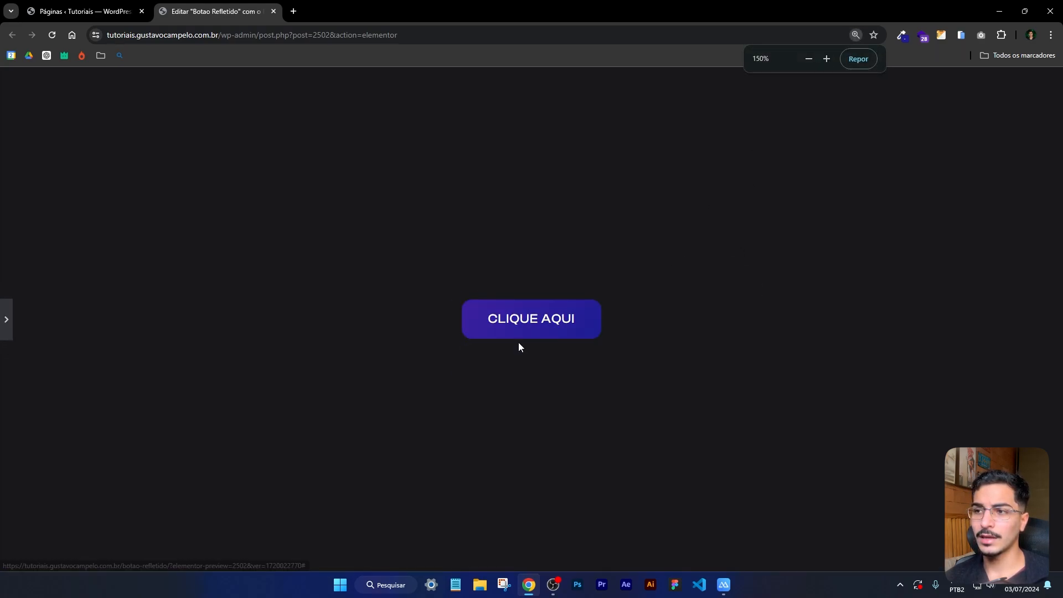
left_click(6, 319)
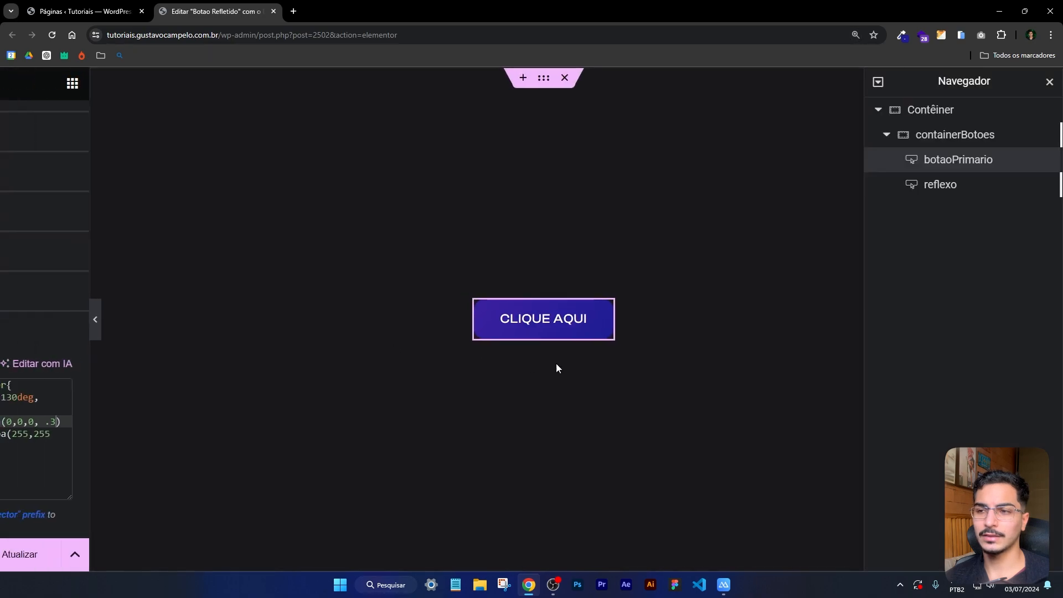
scroll(643, 358, "down", 1, "ctrl")
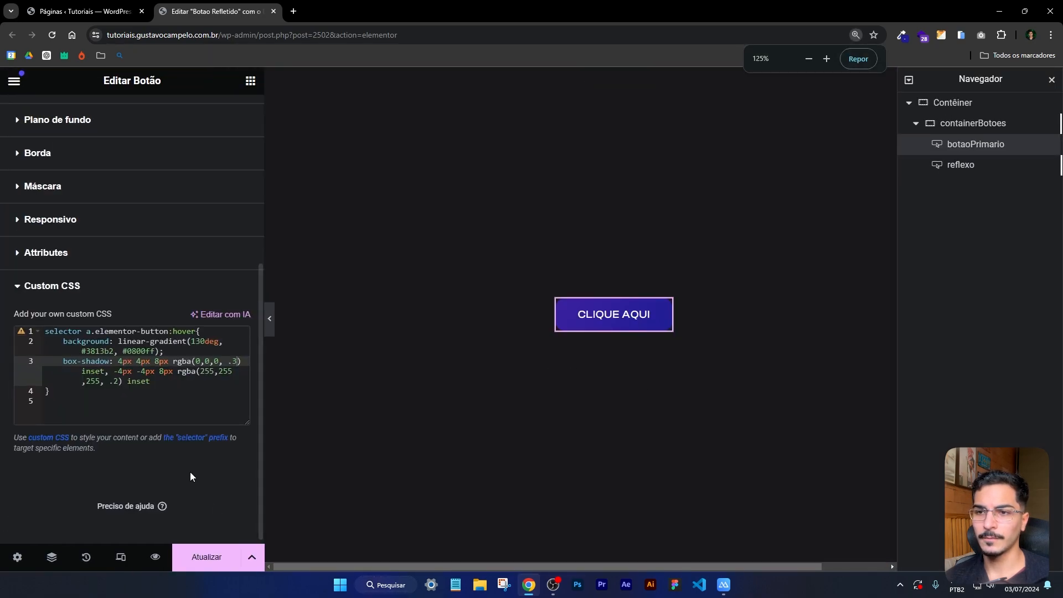
left_click(158, 382)
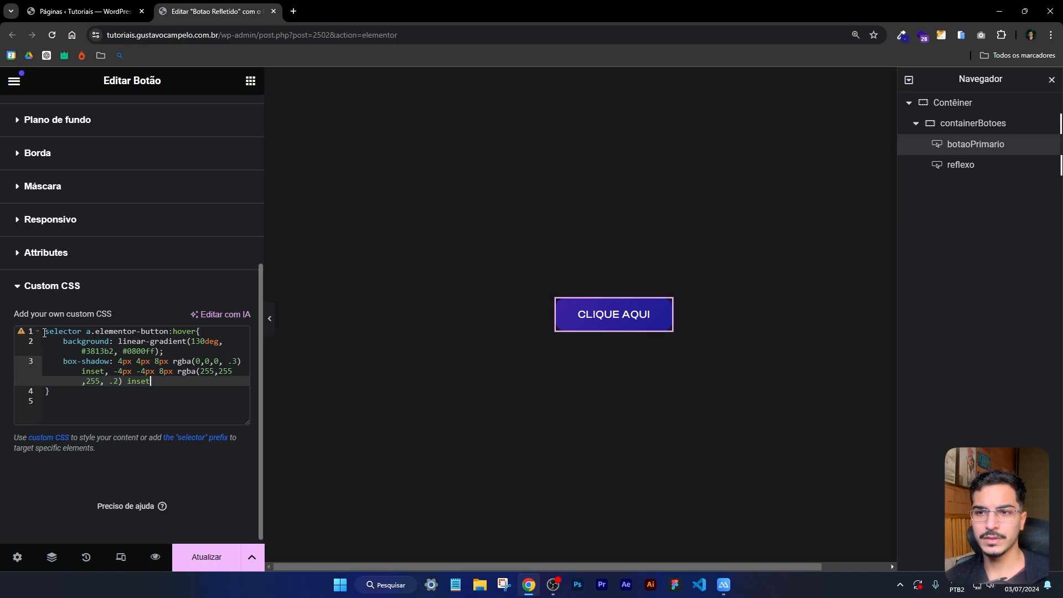
left_click_drag(44, 333, 170, 331)
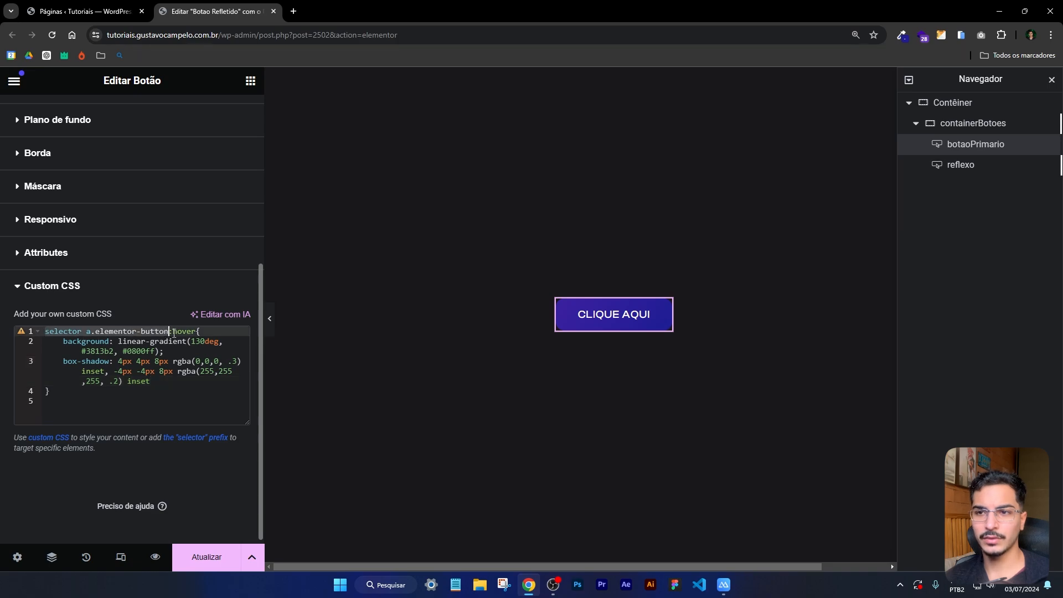
left_click(112, 392)
left_click(198, 349)
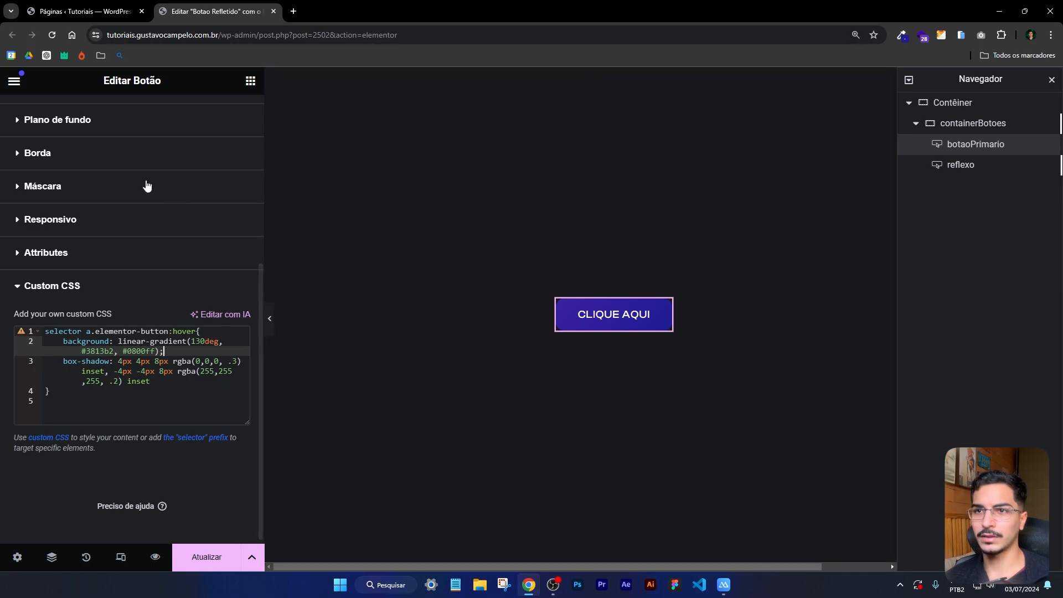
Look up the CSS class assigned to the primary button and return to its custom CSS.
scroll(146, 185, "up", 5)
left_click(113, 170)
scroll(161, 249, "down", 3)
double_click(166, 394)
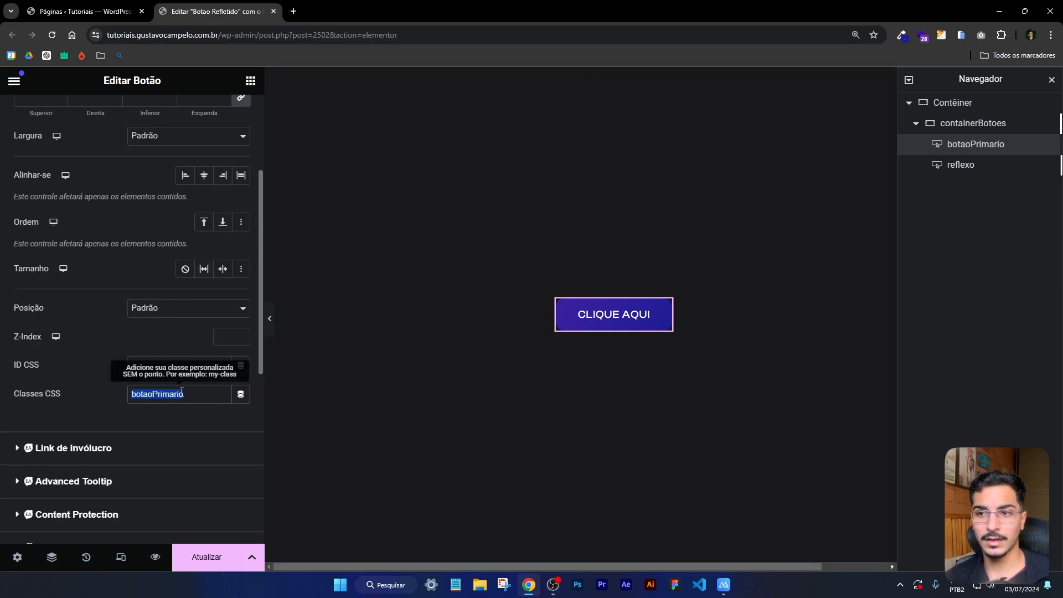
scroll(122, 352, "down", 7)
left_click(77, 424)
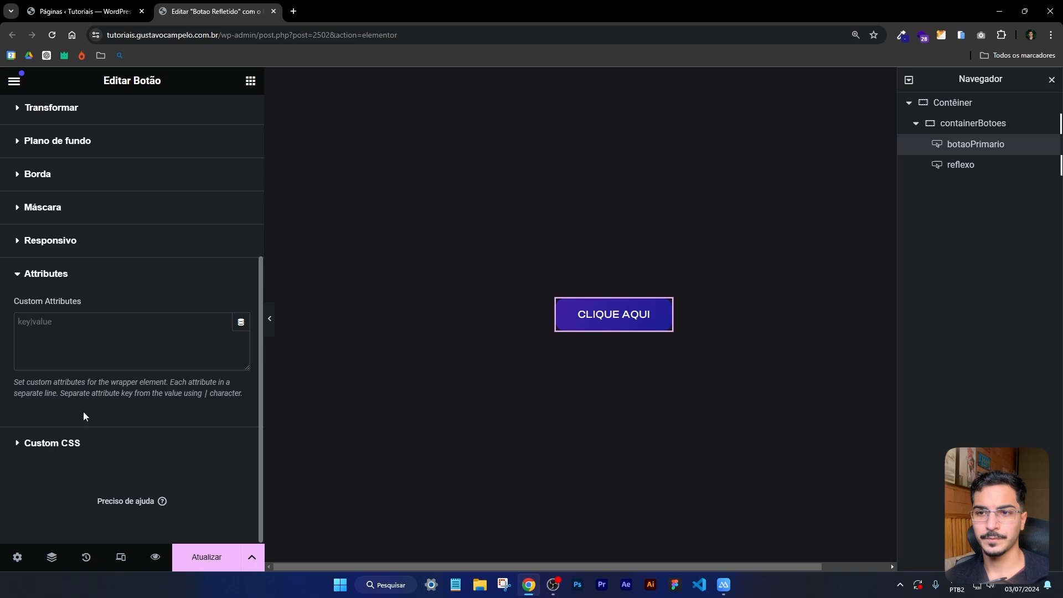
left_click(78, 444)
left_click(162, 407)
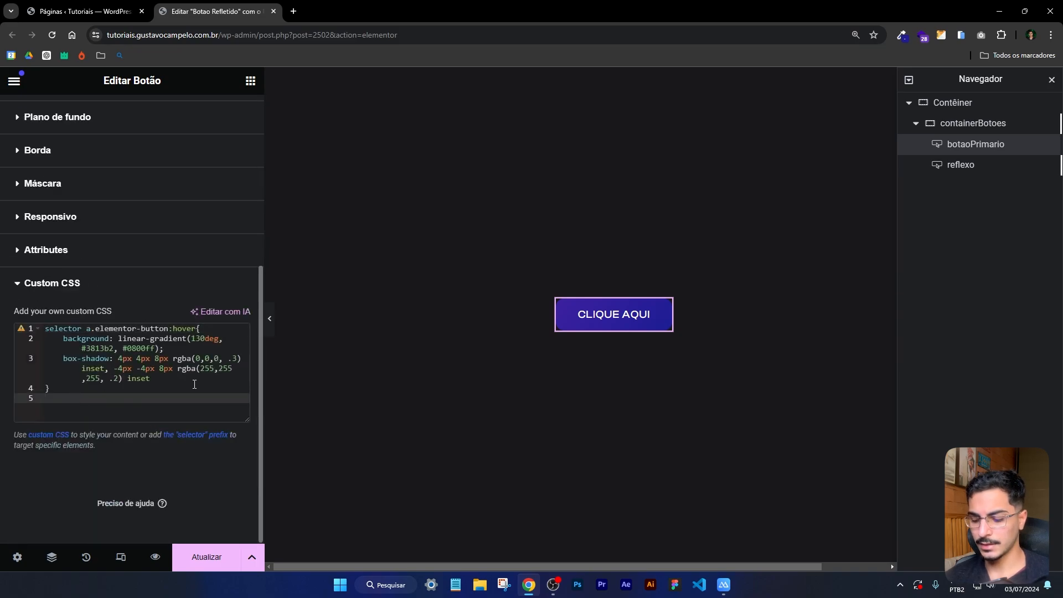
Add a .botaoPrimario rule with transition: all .3s below the hover rule.
key("Return")
type(".botaoPrimario")
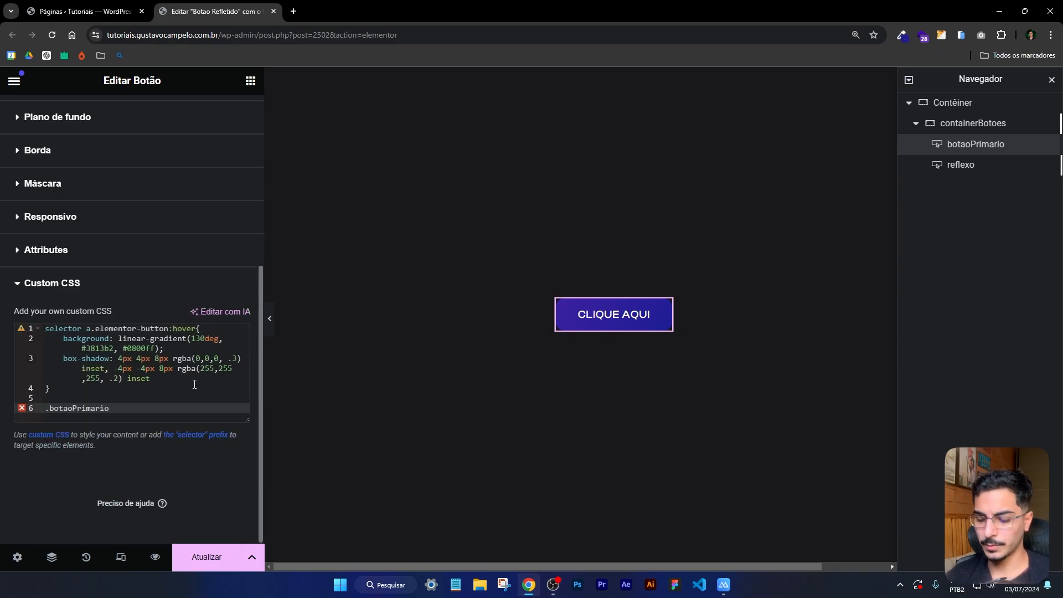
type("{")
key("Return")
type("transi")
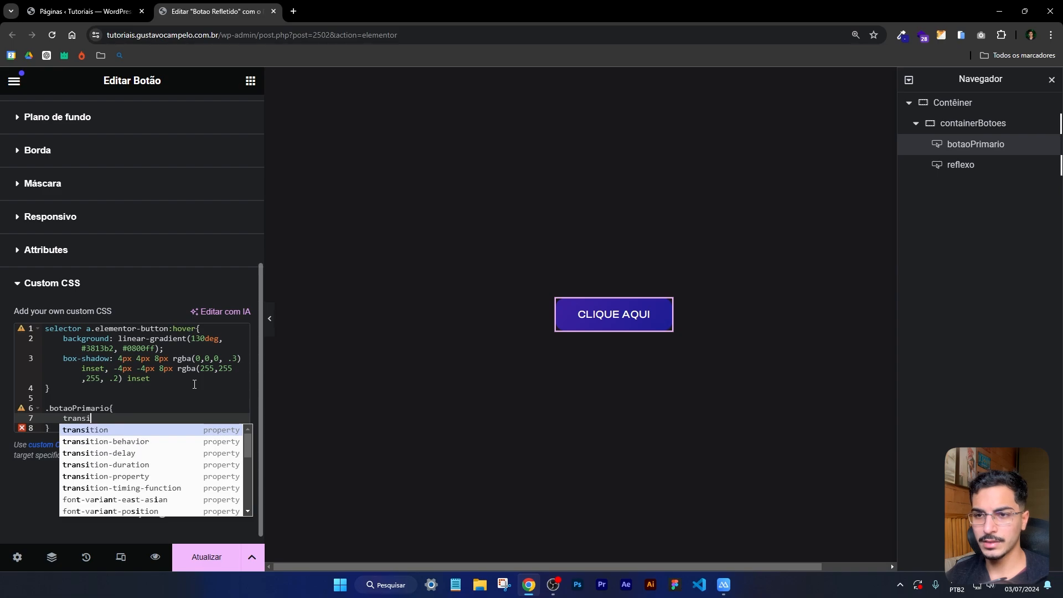
key("Return")
type("all .3s")
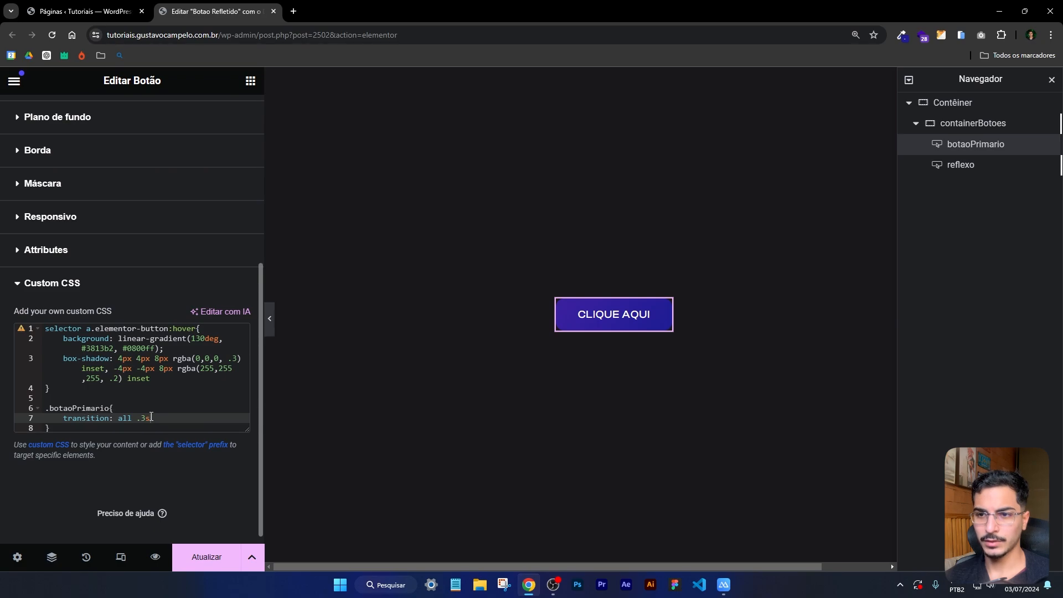
Try a color: red !Important declaration in the .botaoPrimario rule and change its selector to a.botaoPrimario.
type(";")
key("Return")
type("col")
key("Return")
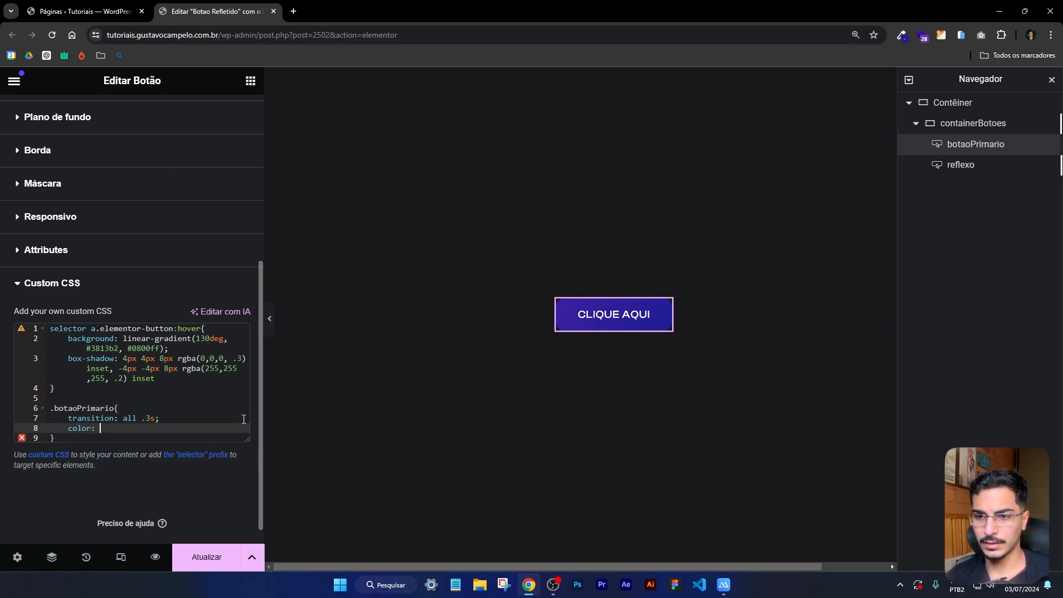
type("red")
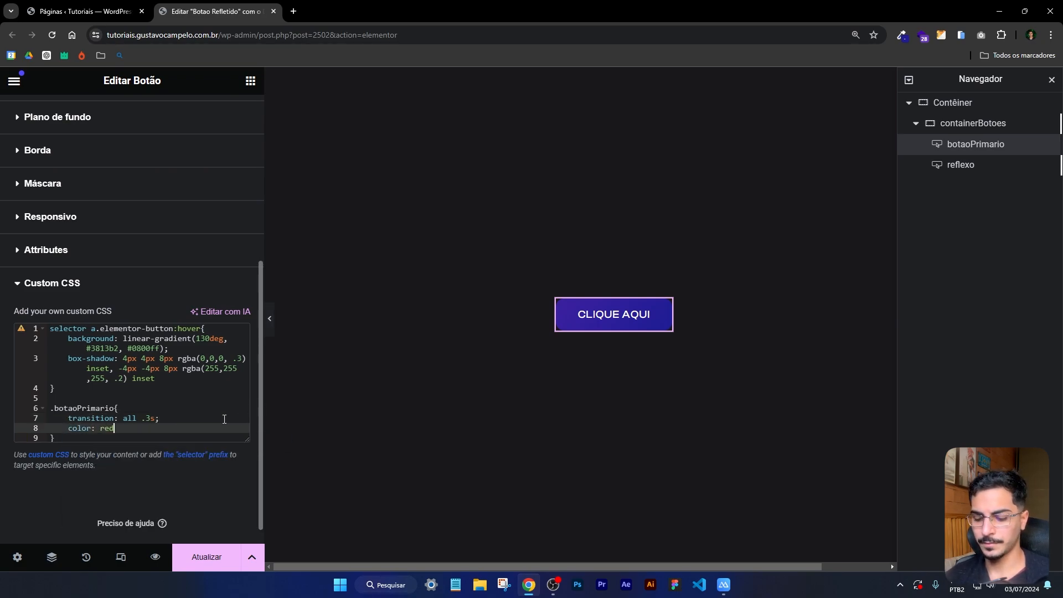
type(" !Important")
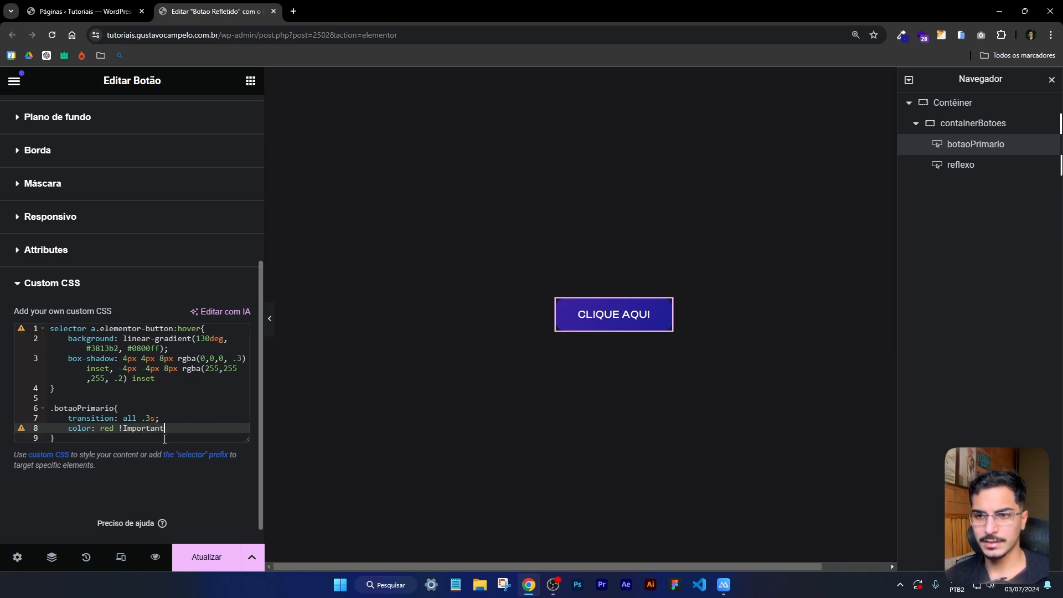
left_click(49, 409)
type("a")
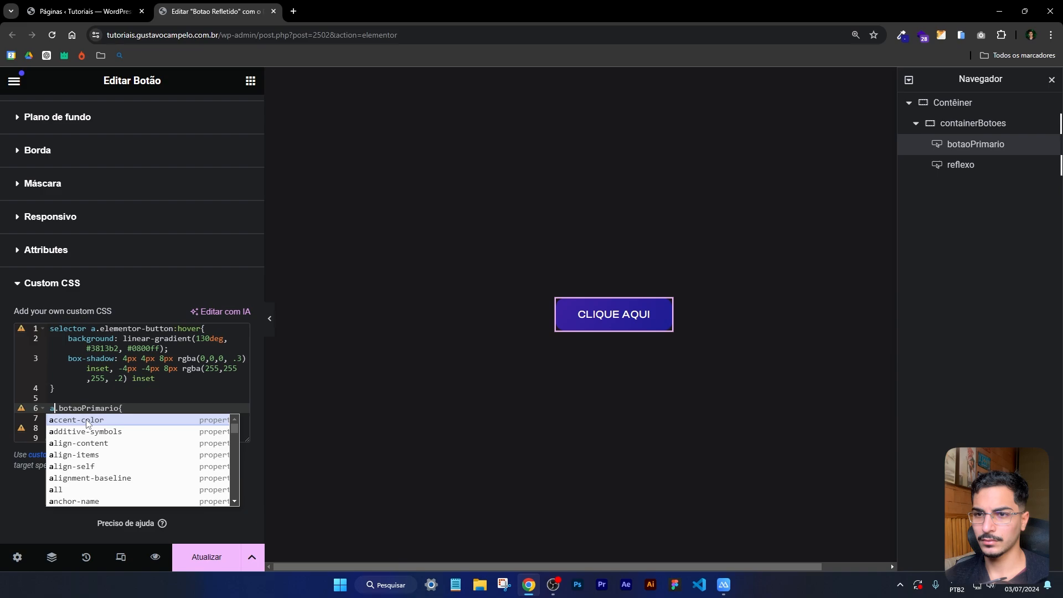
left_click(87, 410)
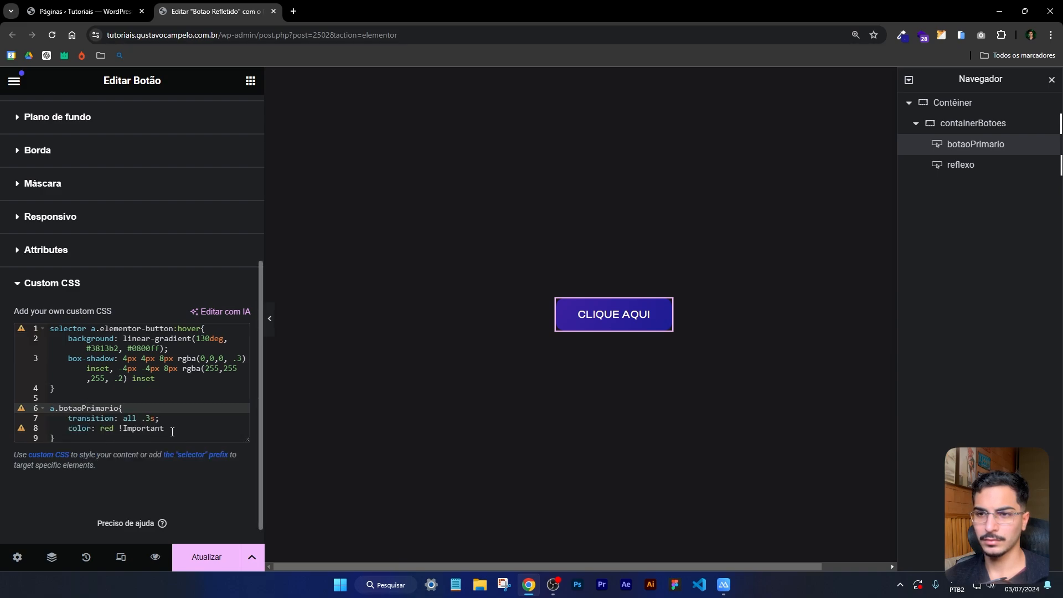
Delete the whole a.botaoPrimario rule from the custom CSS.
left_click_drag(172, 432, 50, 410)
left_click(44, 408)
left_click(44, 409)
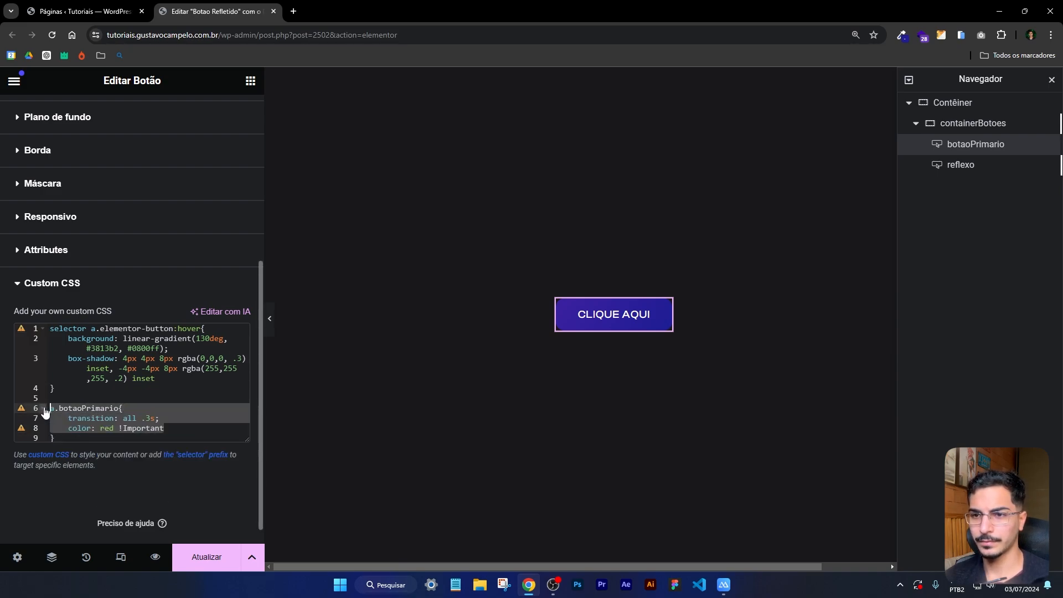
key("BackSpace")
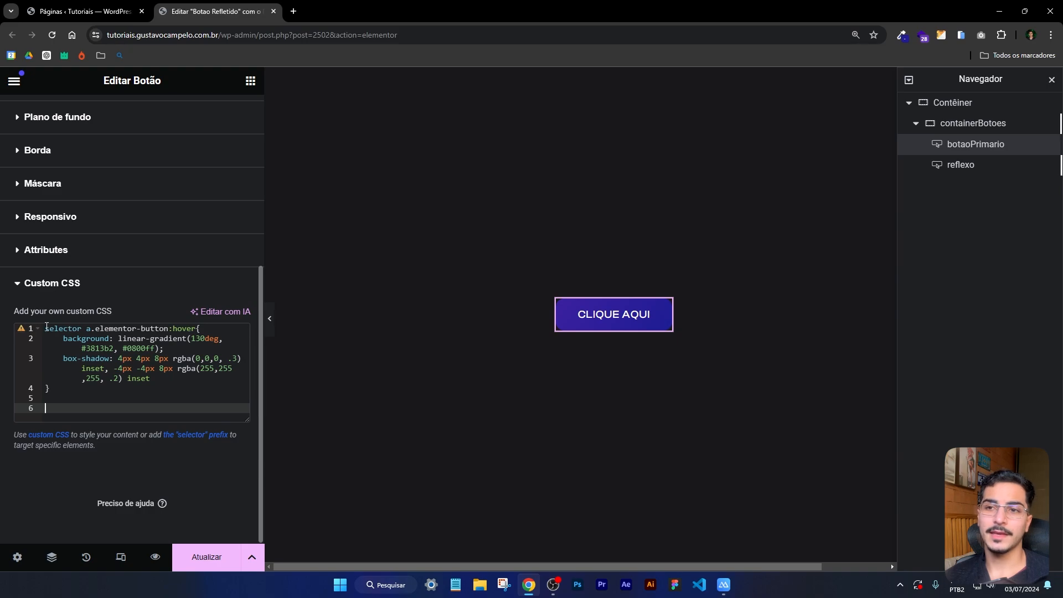
Add an empty selector a.elementor-button rule without the hover state below the existing hover rule in the custom CSS.
left_click_drag(46, 328, 168, 328)
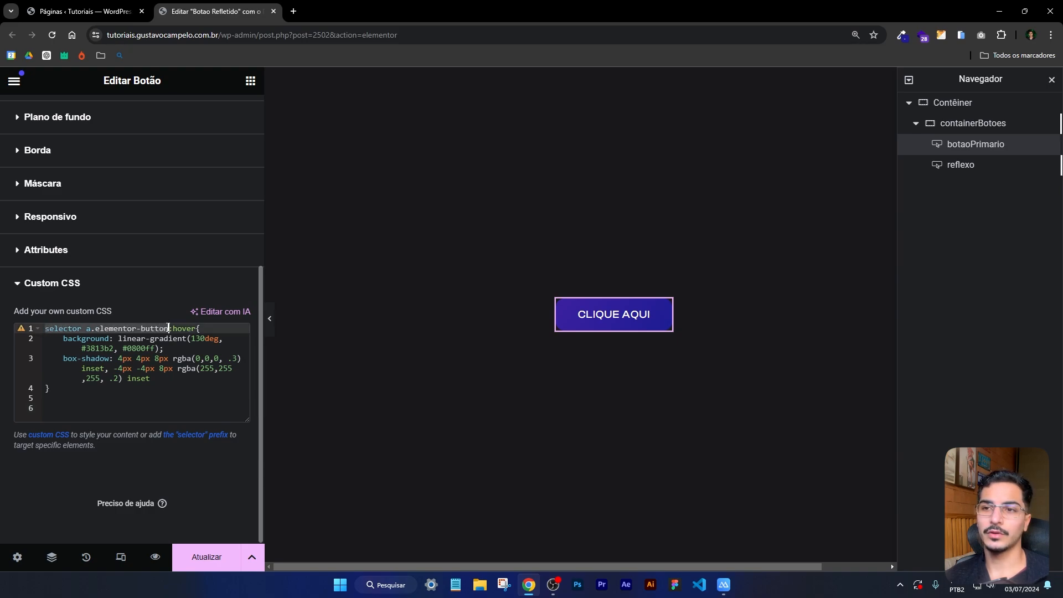
left_click(89, 397)
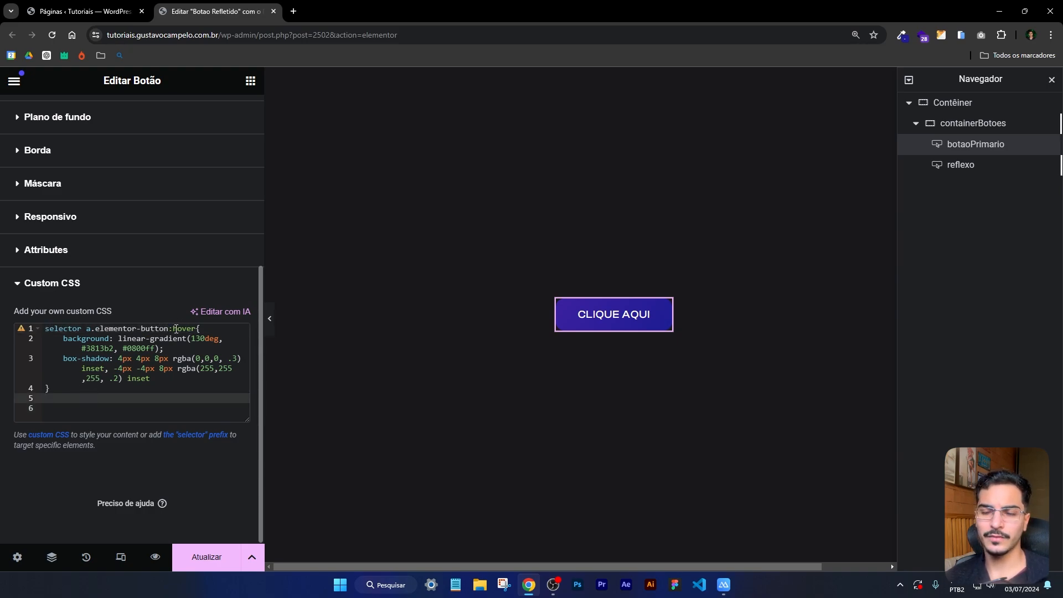
left_click_drag(170, 328, 198, 329)
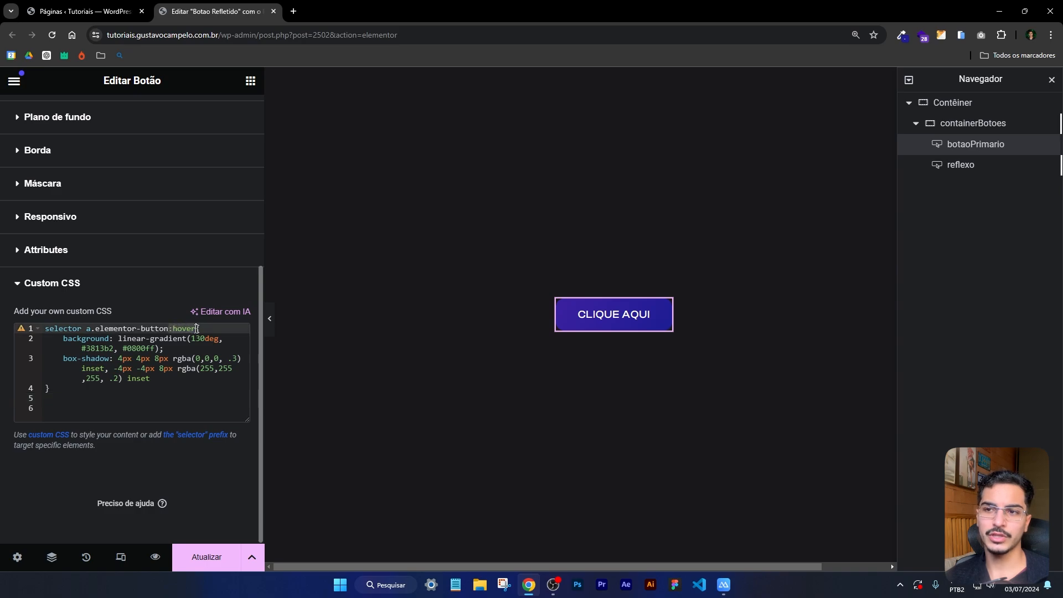
left_click(91, 399)
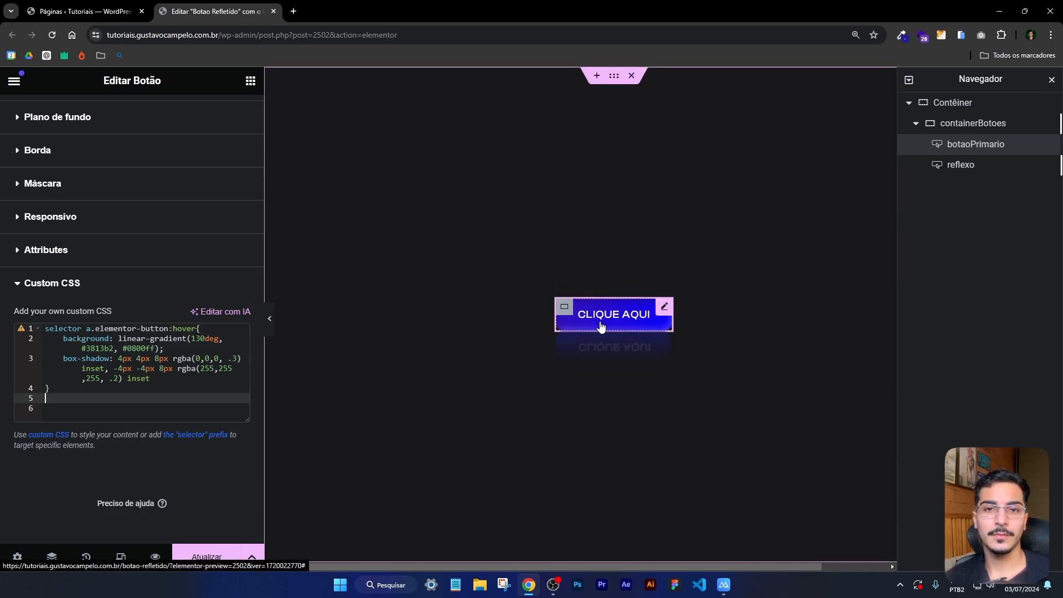
key("Return")
type("selector a.elementor-button")
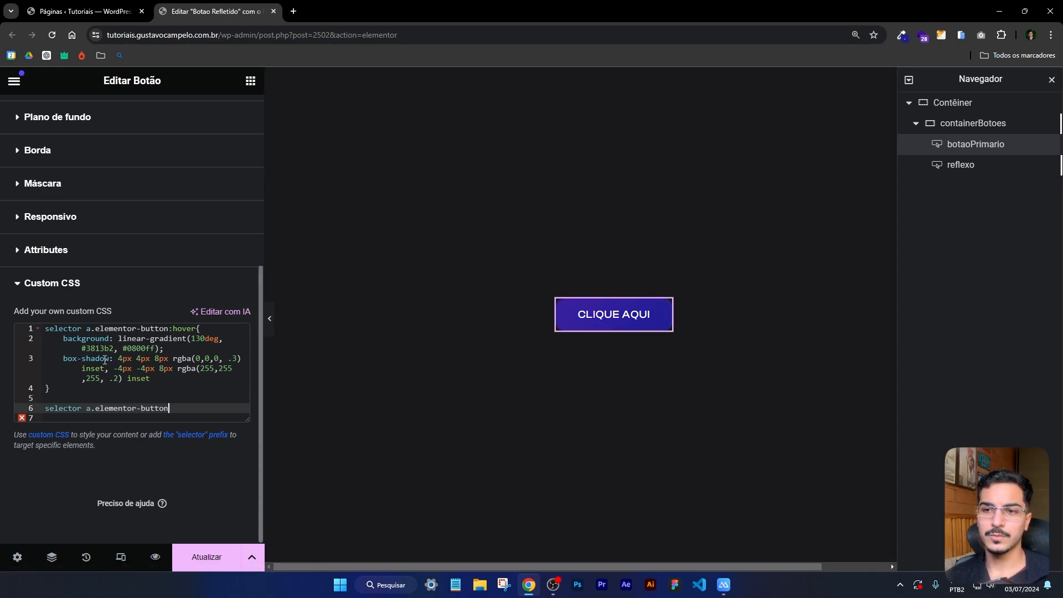
type("{")
key("Return")
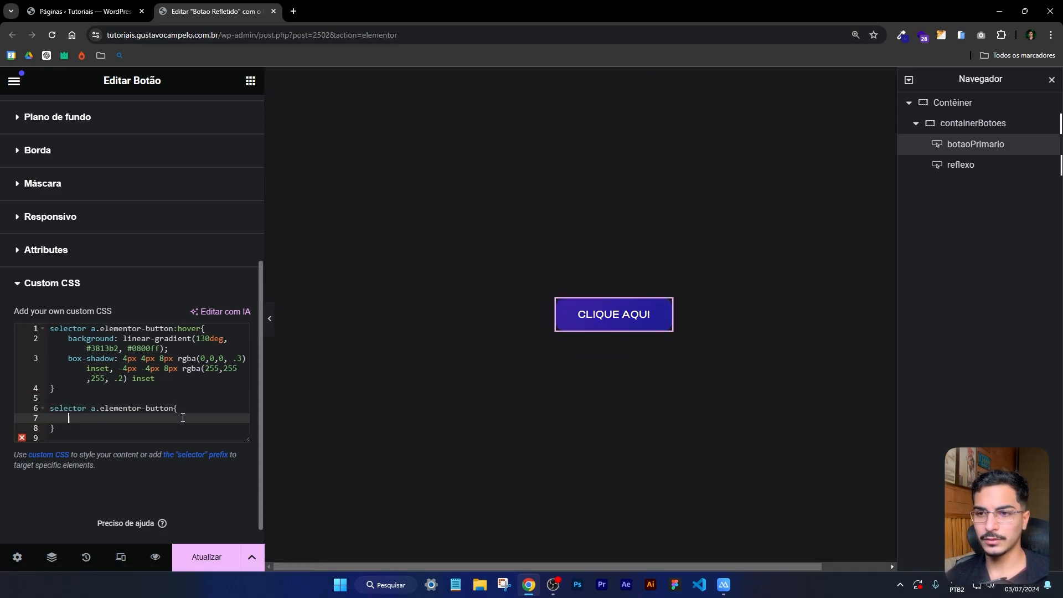
Declare transition: all .3s in the new a.elementor-button rule and preview the button with the editor panel hidden.
type("transitio")
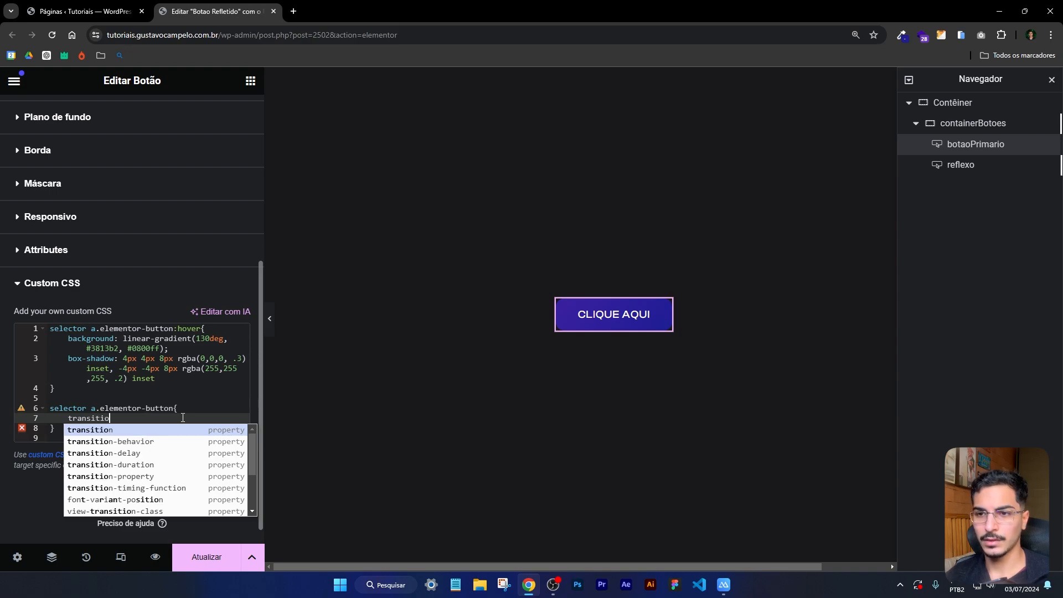
key("Return")
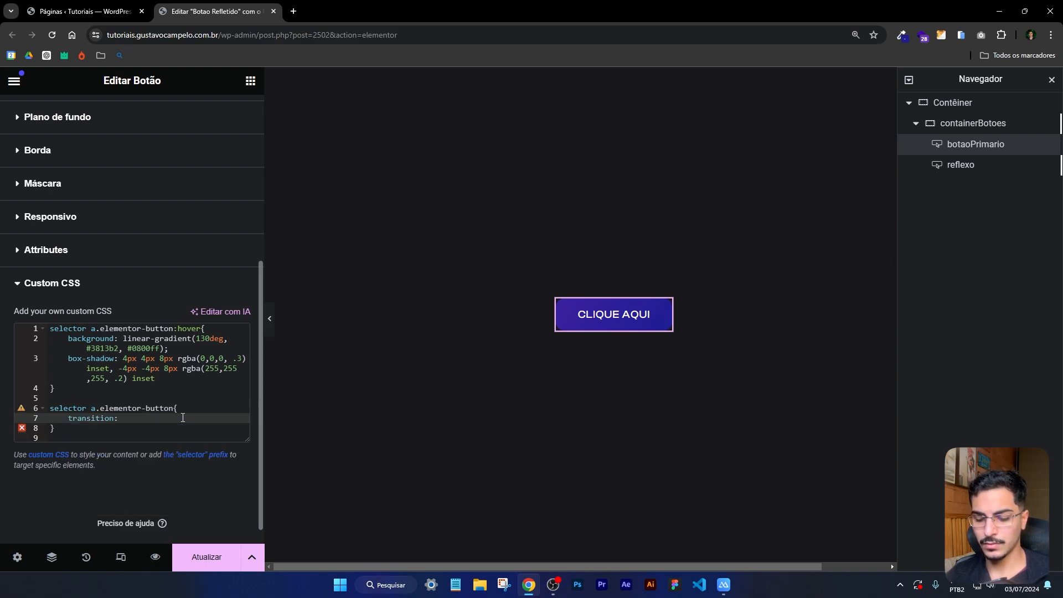
type("all .3s;")
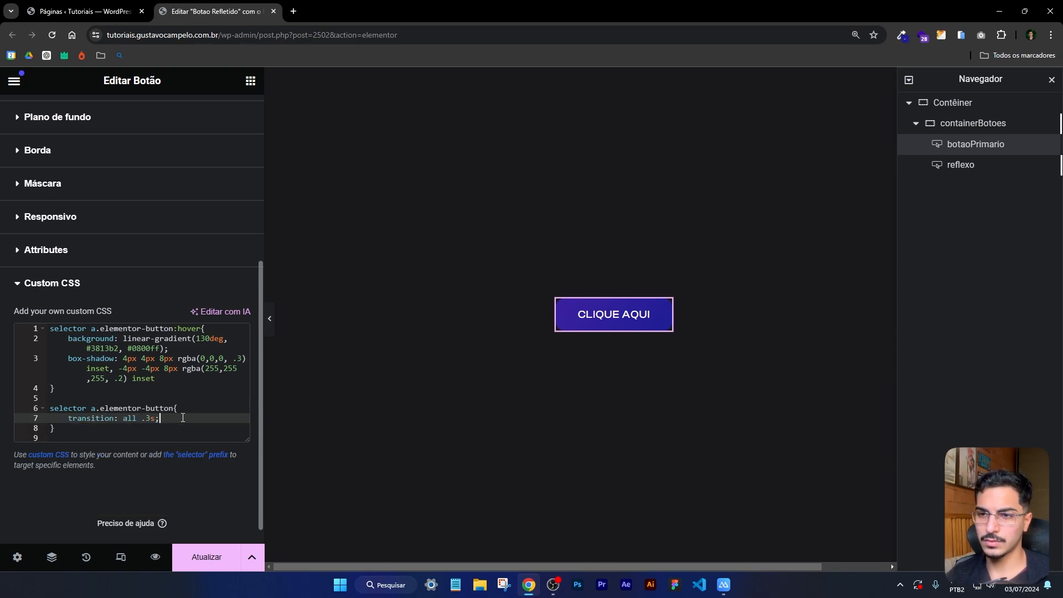
left_click(269, 319)
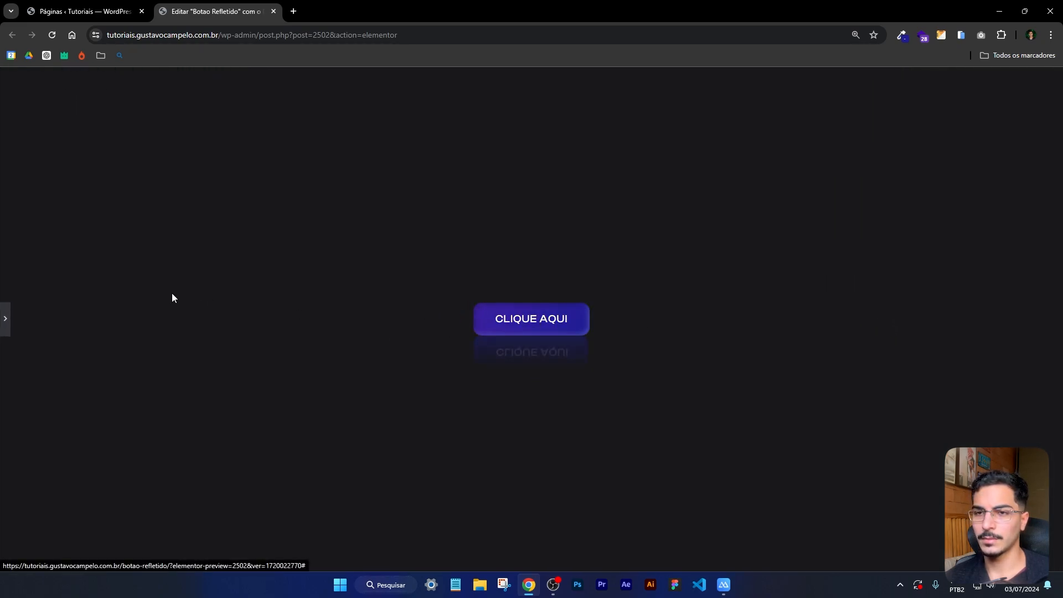
left_click(5, 319)
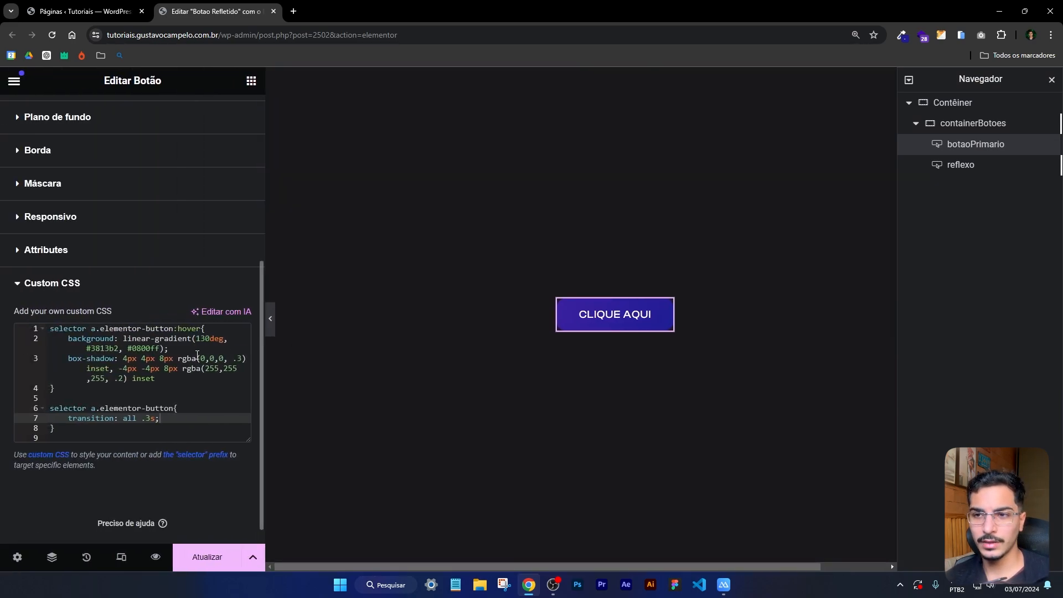
Append a third, outer shadow of 0px 0px 50px to the hover rule's box-shadow.
left_click(163, 377)
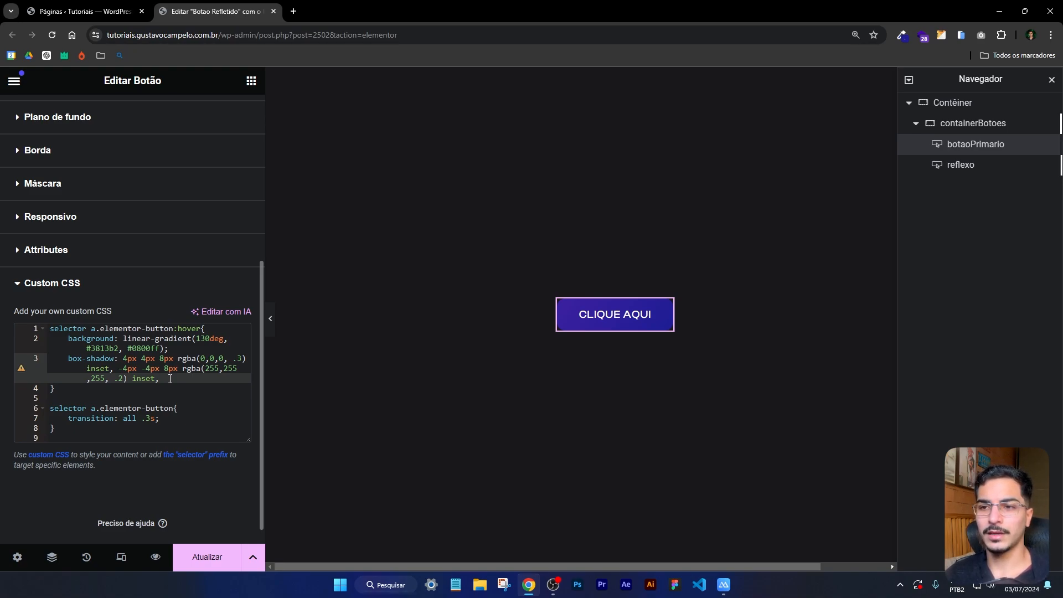
type("0px 0px")
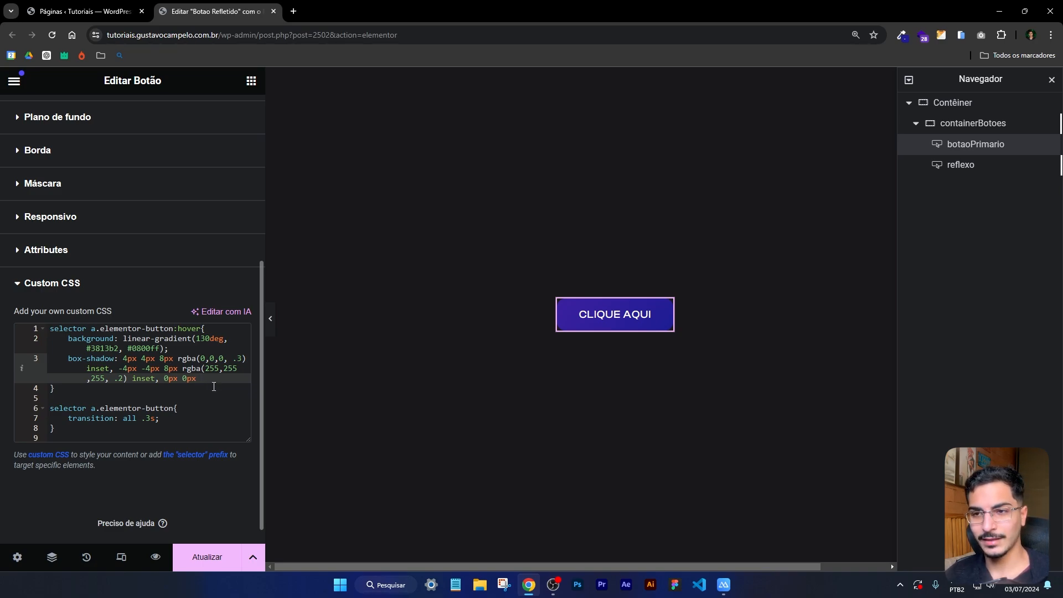
type("50px")
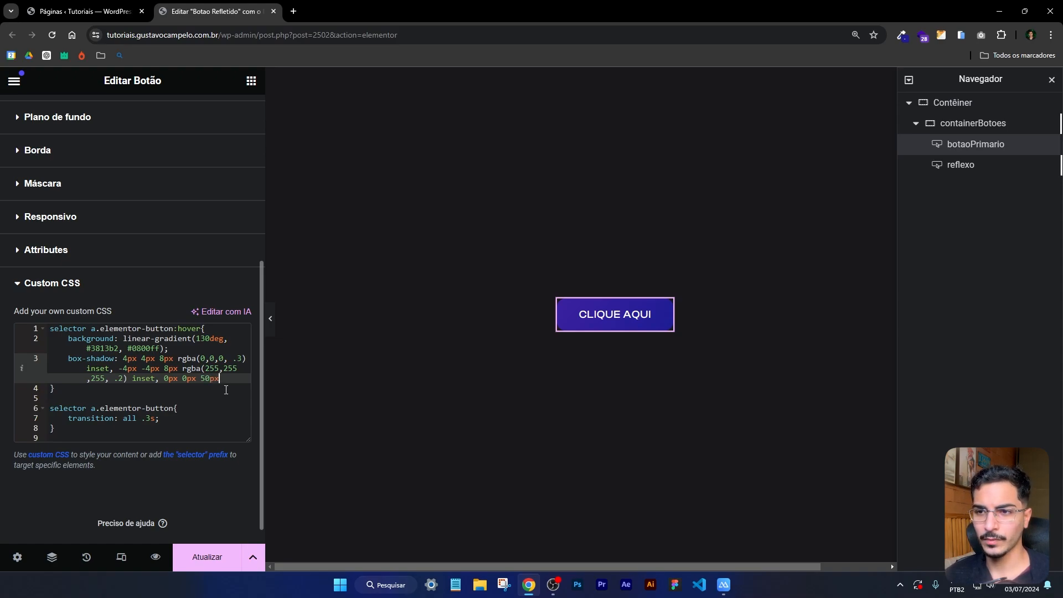
Sample the button's blue with the color picker, brighten it to 463fff and copy the hex code.
left_click(901, 35)
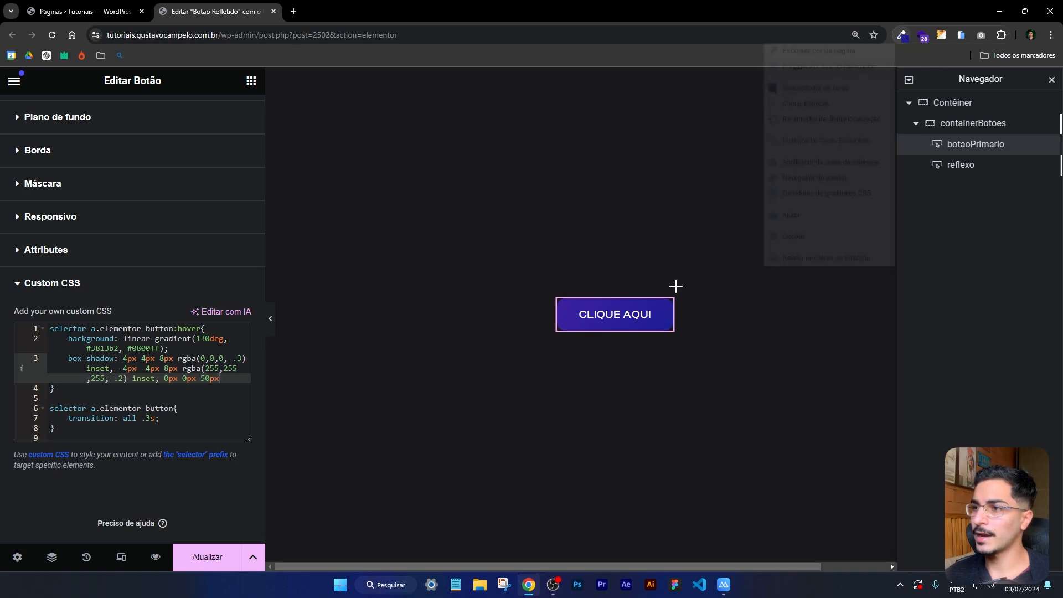
left_click(664, 339)
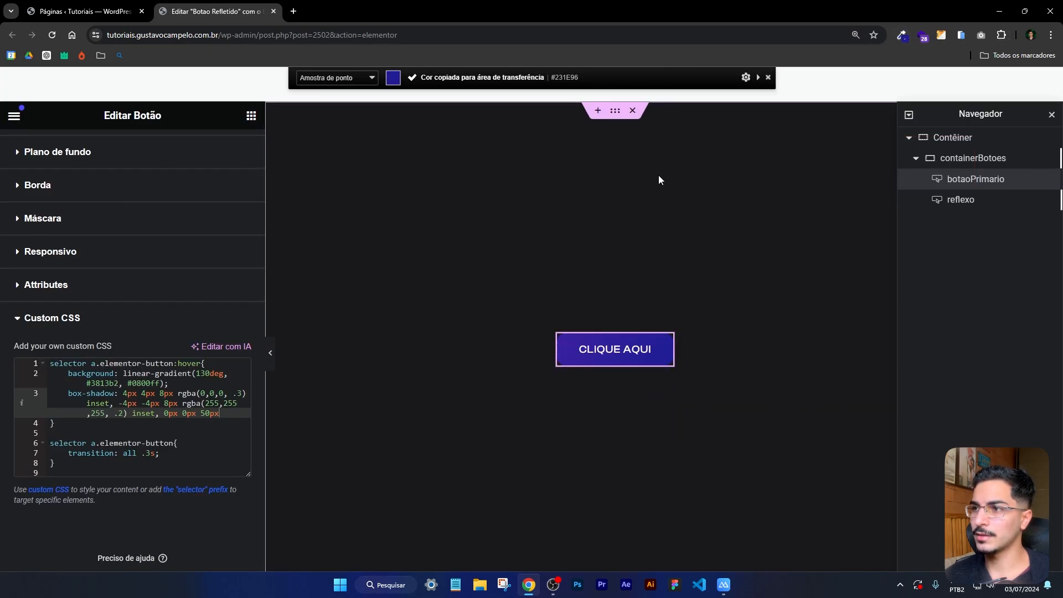
left_click(904, 36)
left_click(817, 91)
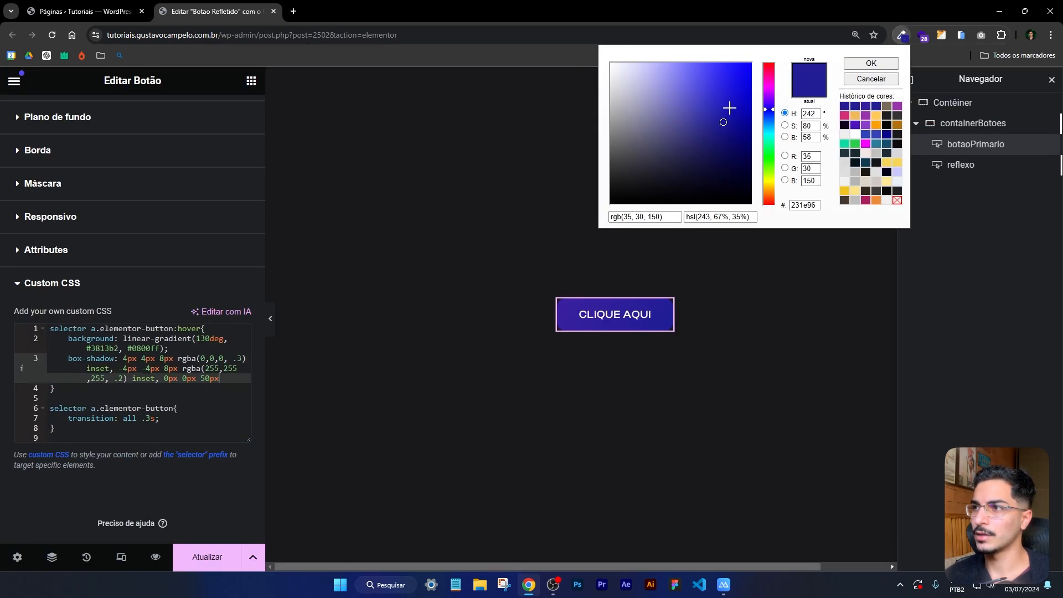
left_click_drag(729, 108, 716, 61)
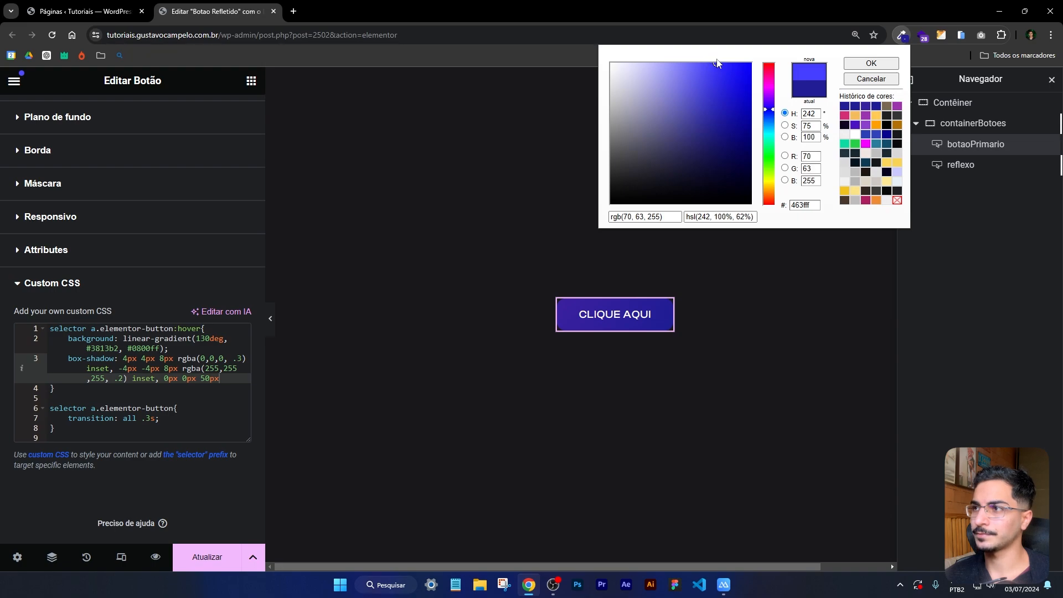
double_click(803, 204)
key("ctrl+c")
left_click(871, 63)
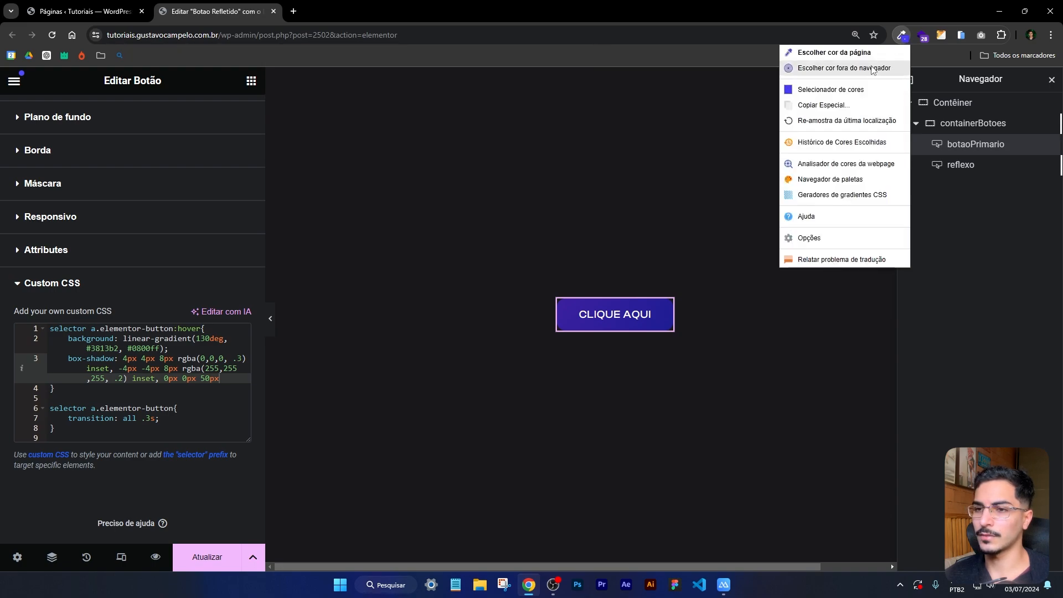
Set the outer shadow's color to #463fff in the hover rule and preview the glow with the editor panel hidden.
left_click(232, 379)
key("ctrl+v")
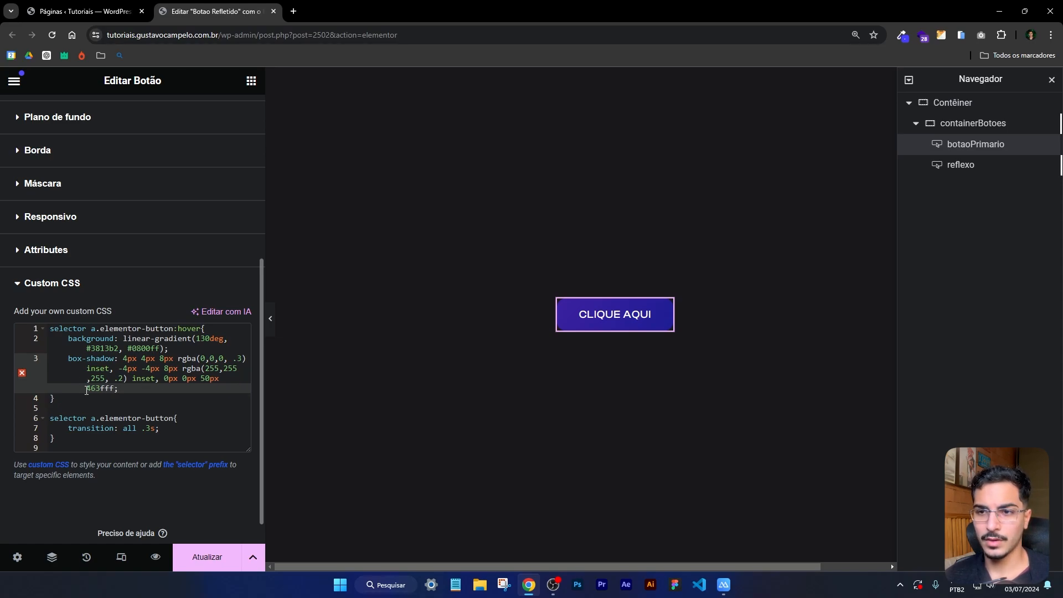
key("ctrl+Left")
type("#")
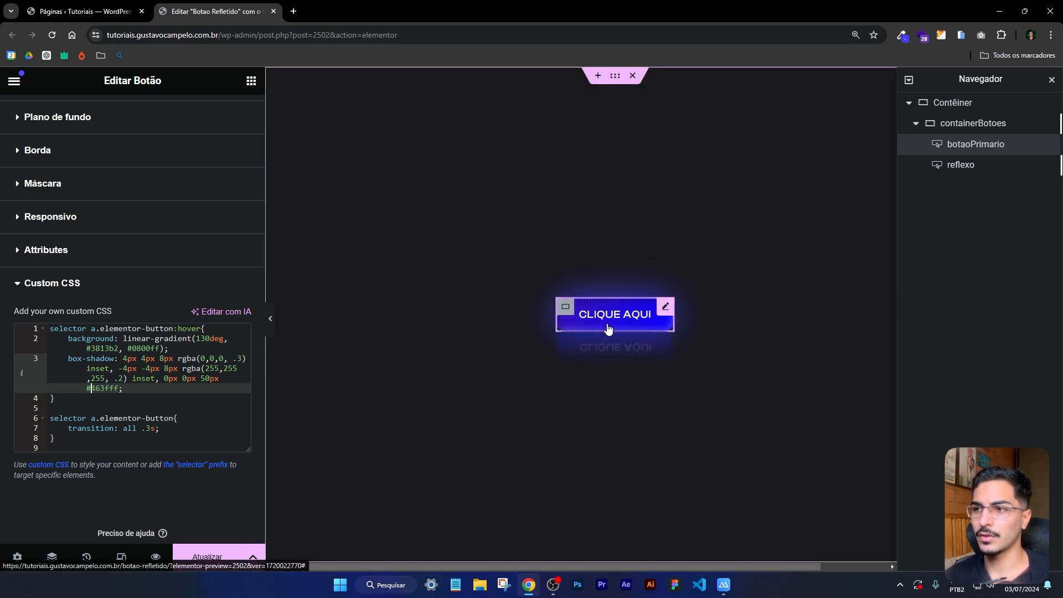
left_click(269, 319)
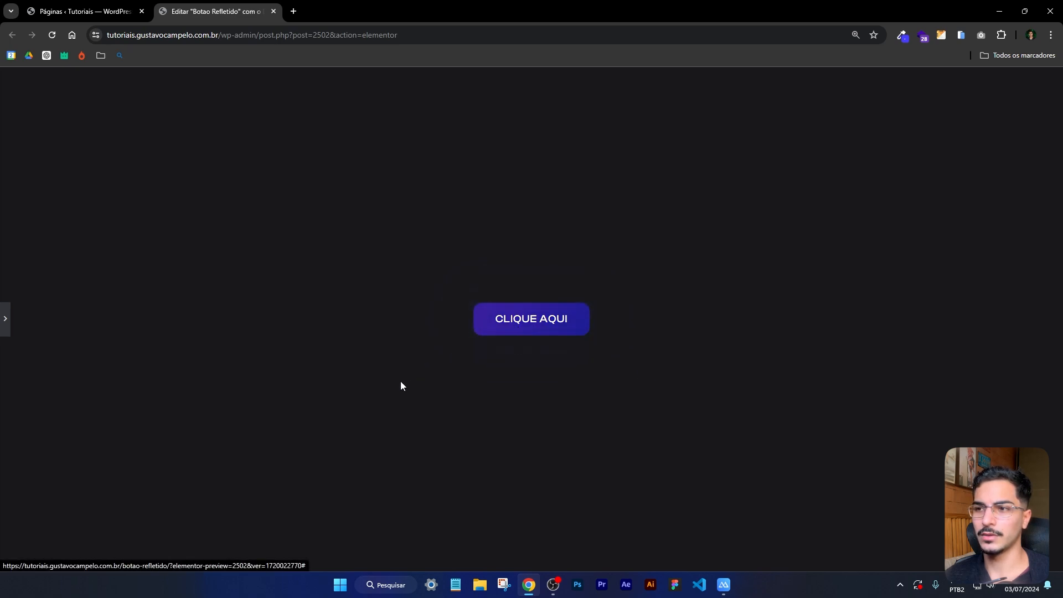
left_click(5, 318)
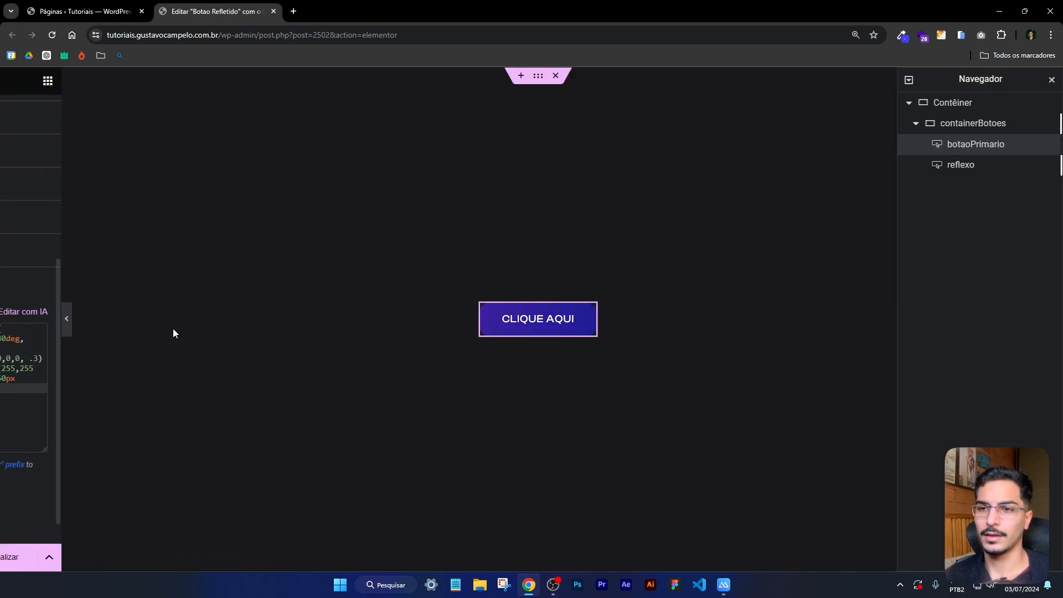
Replace the outer shadow's hex color with its RGB equivalent, rgb(70, 63, 255), copied from the color picker.
left_click(901, 35)
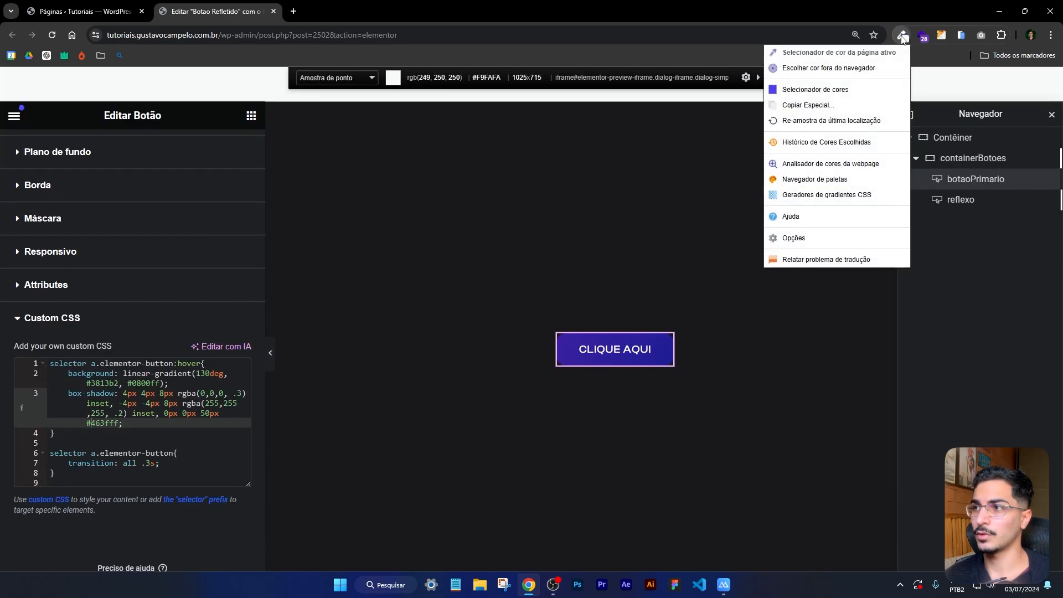
left_click(831, 87)
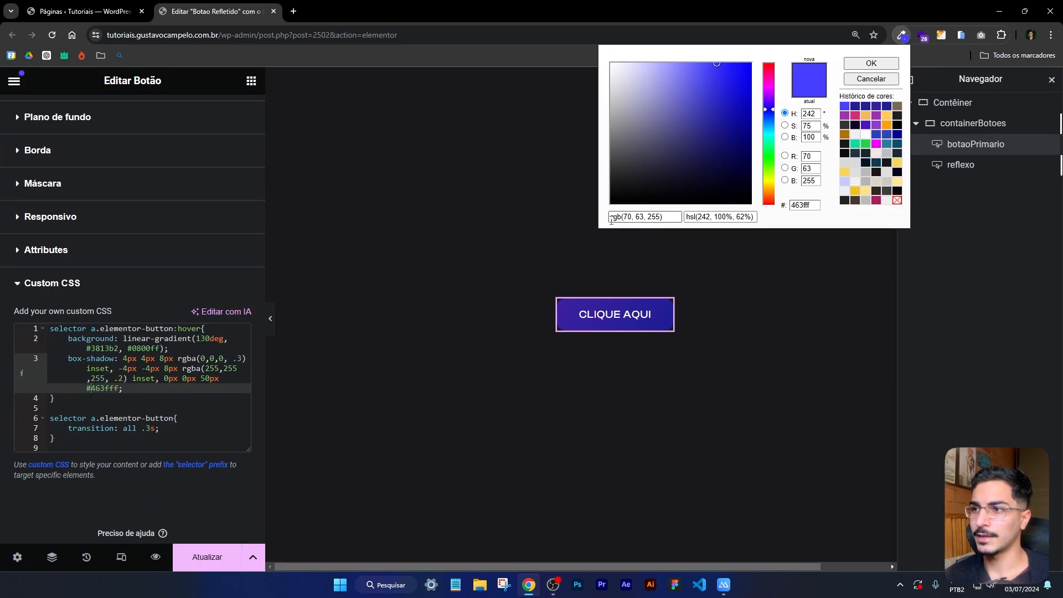
left_click_drag(665, 218, 570, 218)
key("ctrl+c")
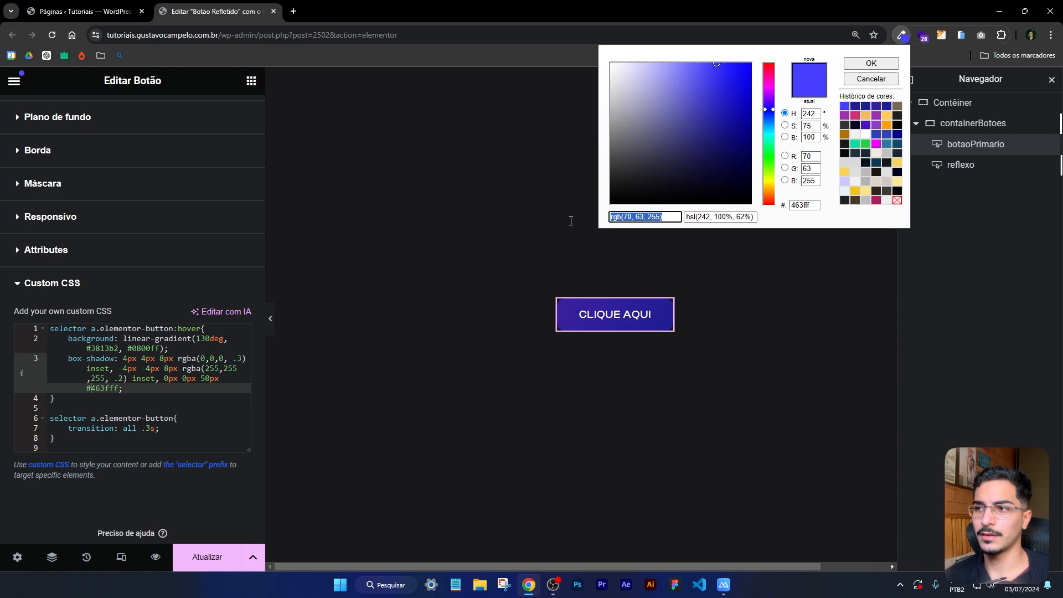
left_click_drag(121, 386, 87, 388)
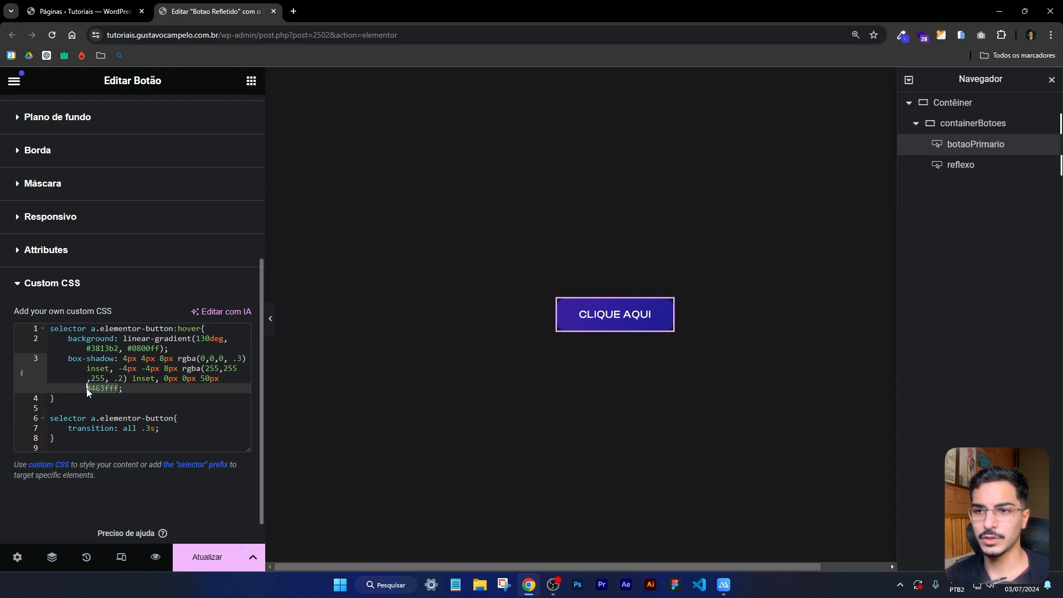
key("ctrl+v")
Convert the outer shadow's color to rgba with an opacity of .6.
left_click(234, 378)
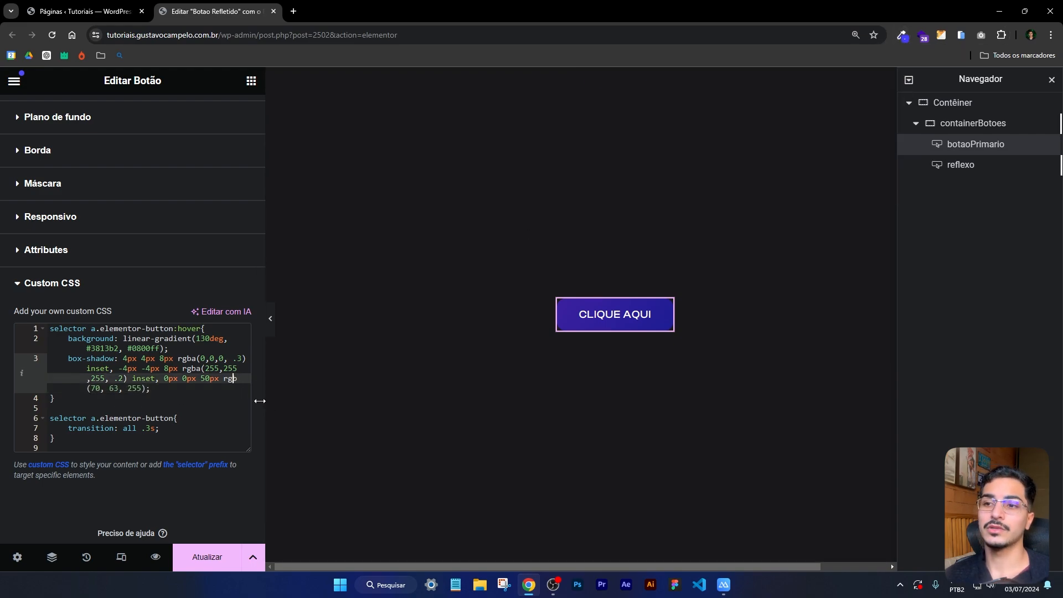
key("Right")
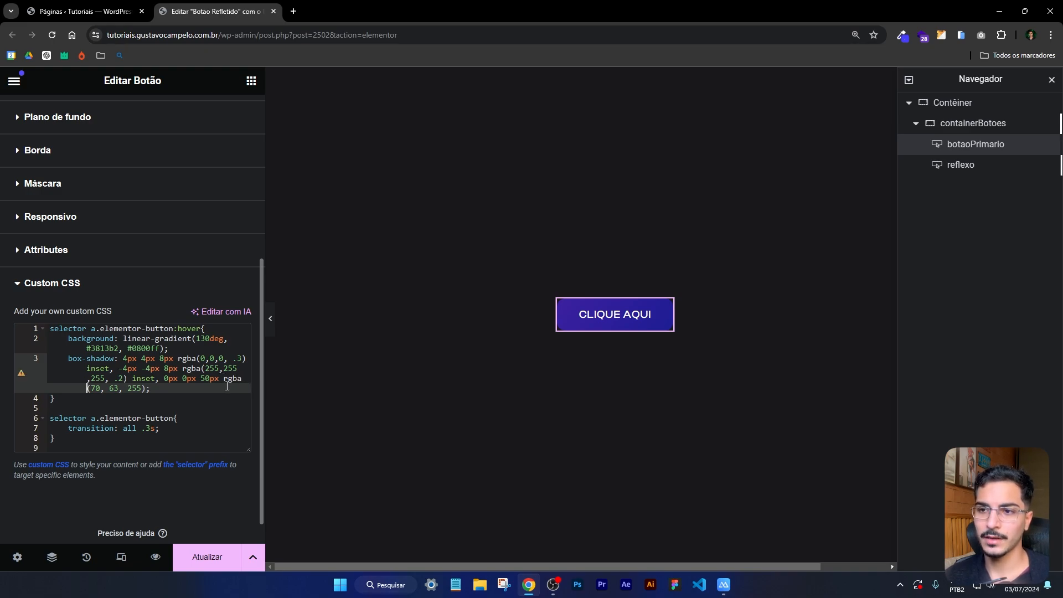
key("ctrl+plus")
key("End")
key("Left")
key("Left")
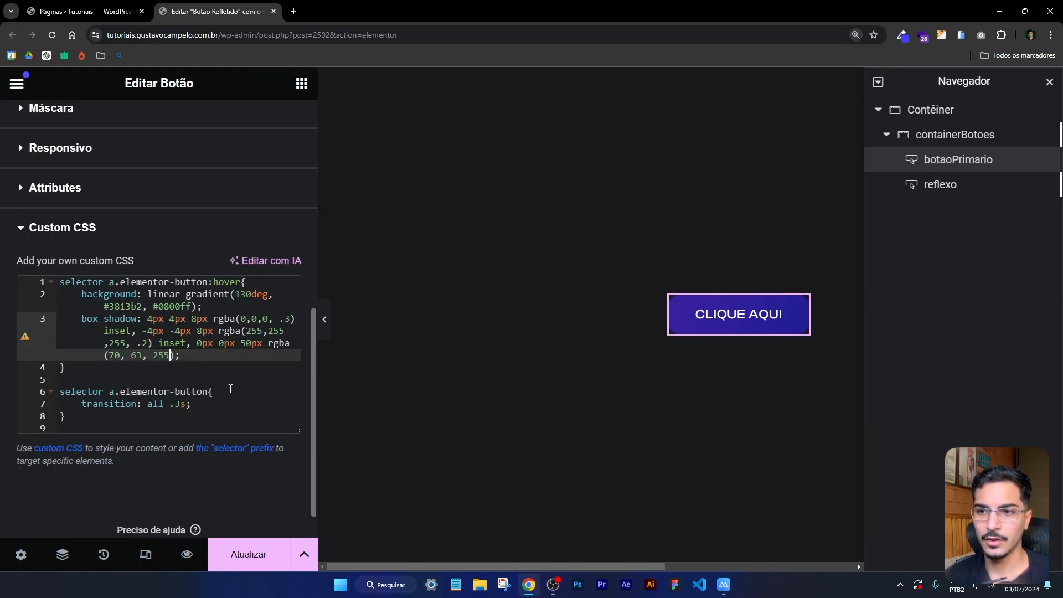
type(", ")
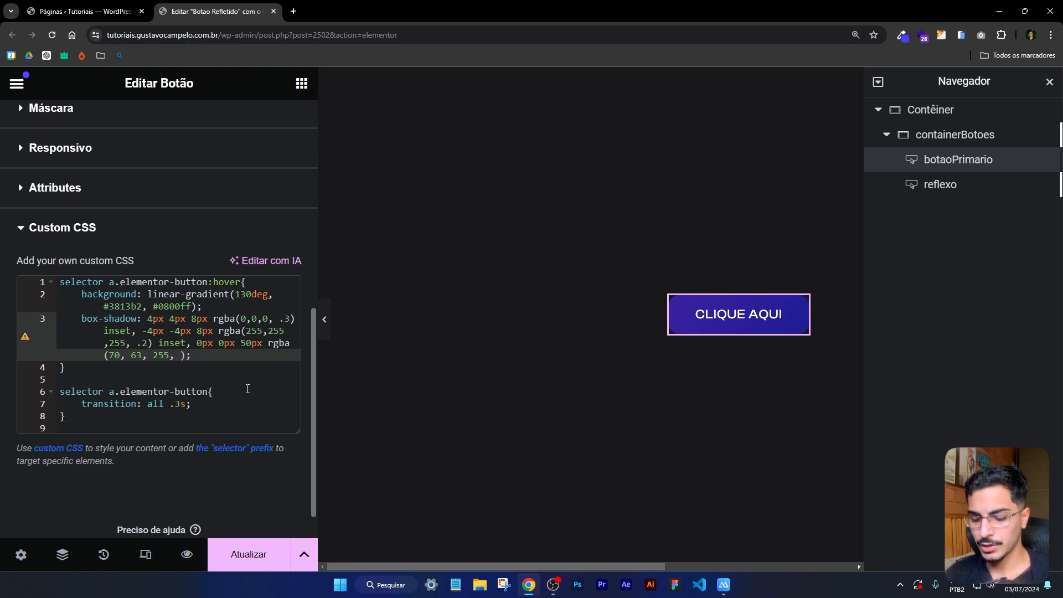
type(".6")
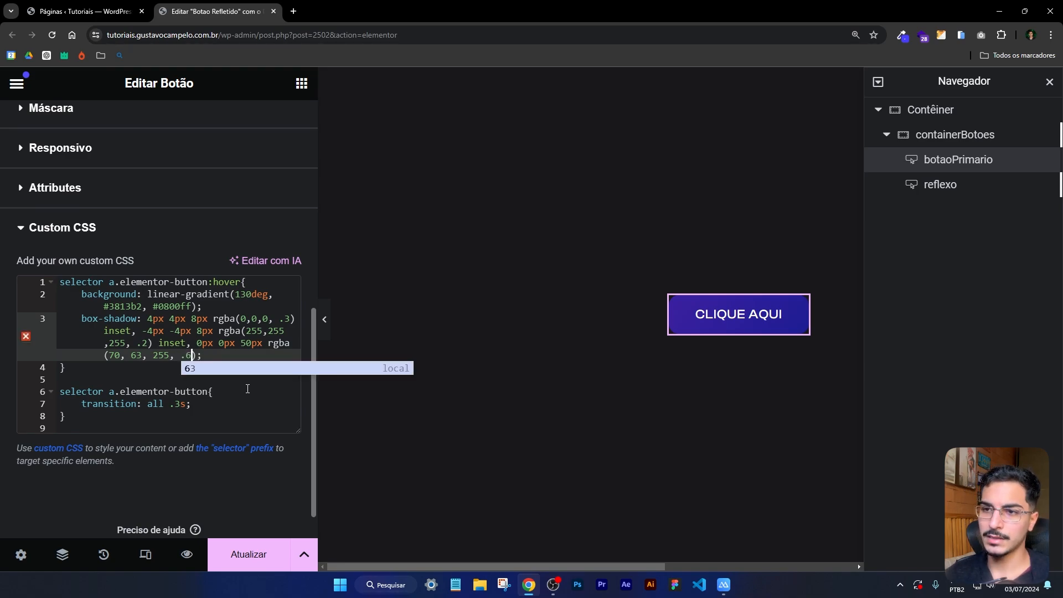
Lower the outer shadow's opacity to .4 and set its blur to 60px.
mouse_move(732, 315)
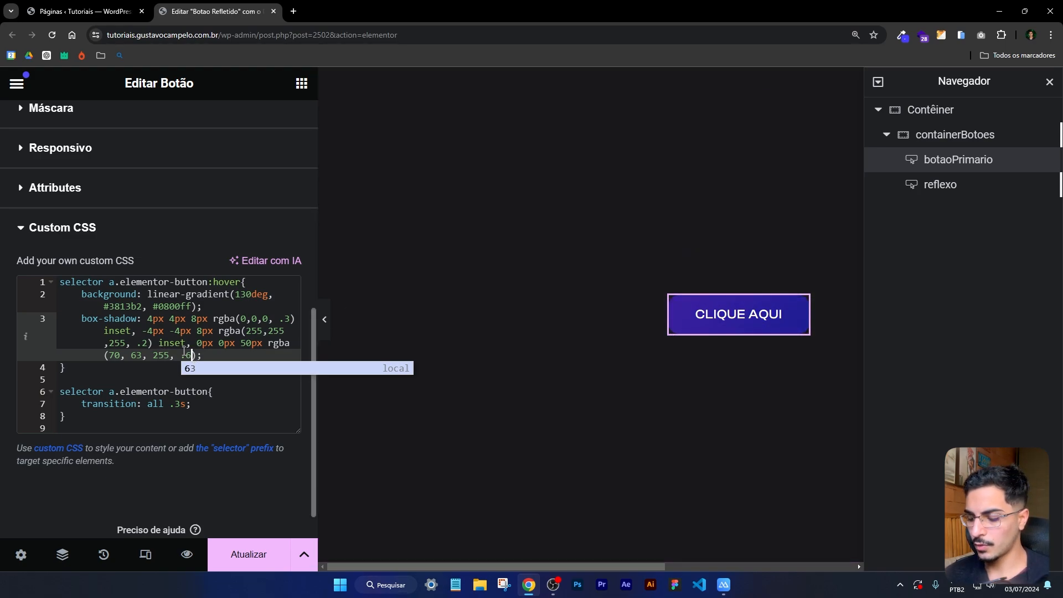
key("BackSpace")
type("4")
mouse_move(670, 311)
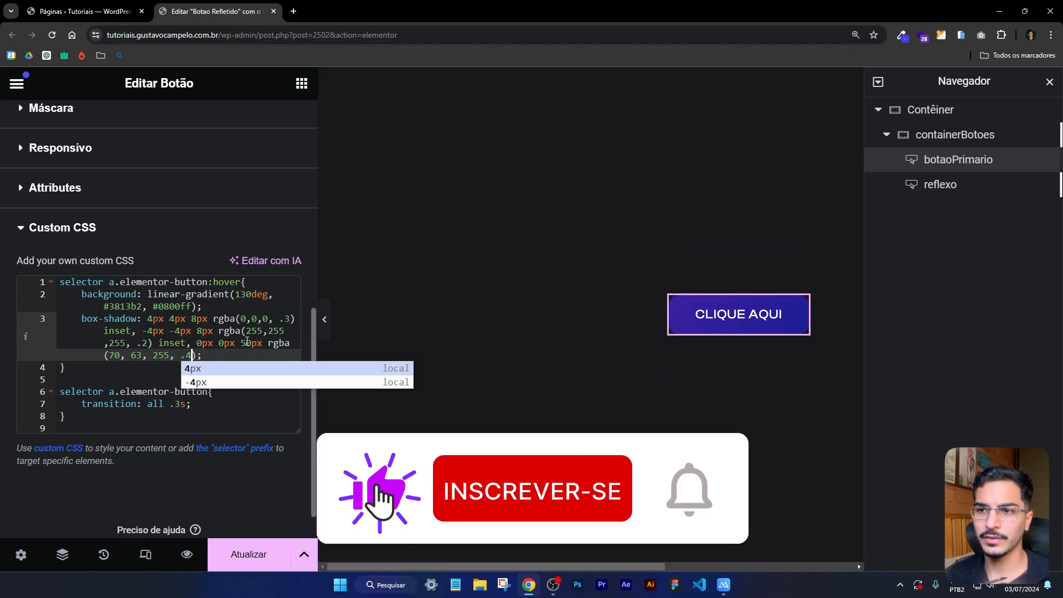
left_click(247, 343)
key("BackSpace")
type("6")
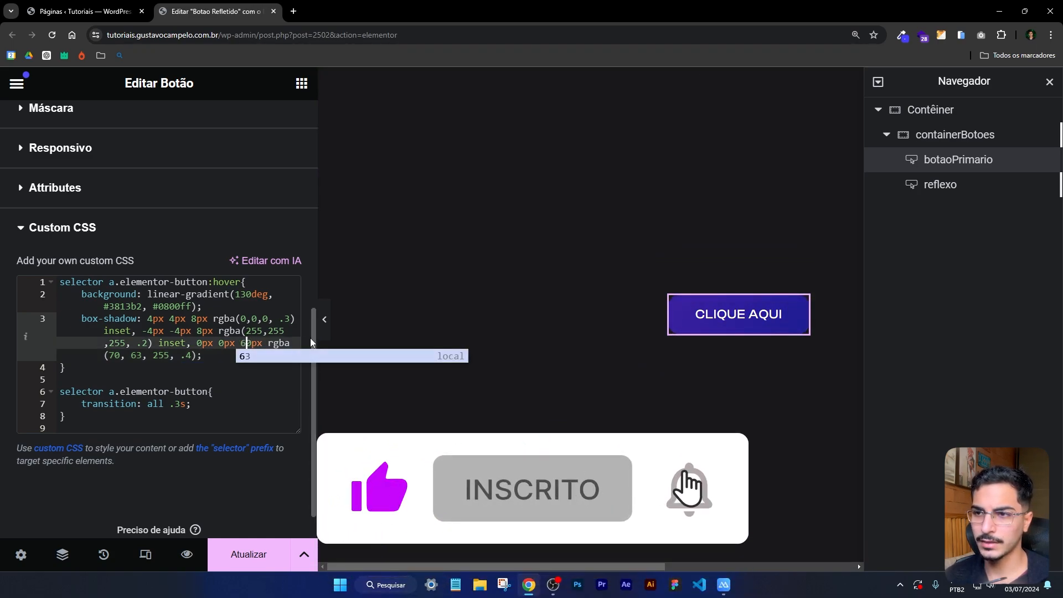
Preview the primary button's hover glow and reflection with the editor panel hidden, and review its hover and transition rules in the custom CSS.
left_click(324, 319)
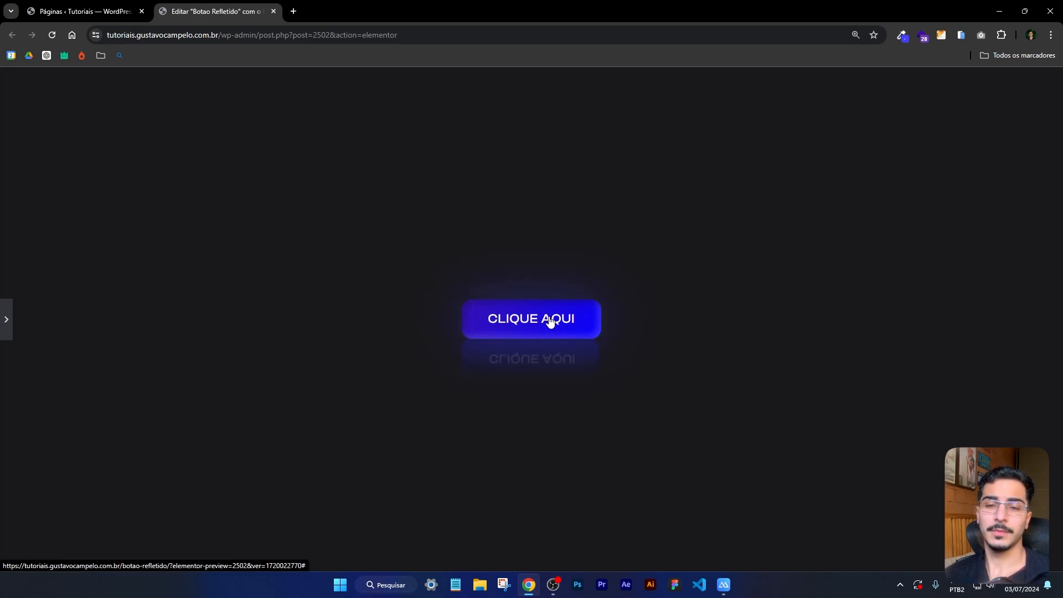
left_click(7, 319)
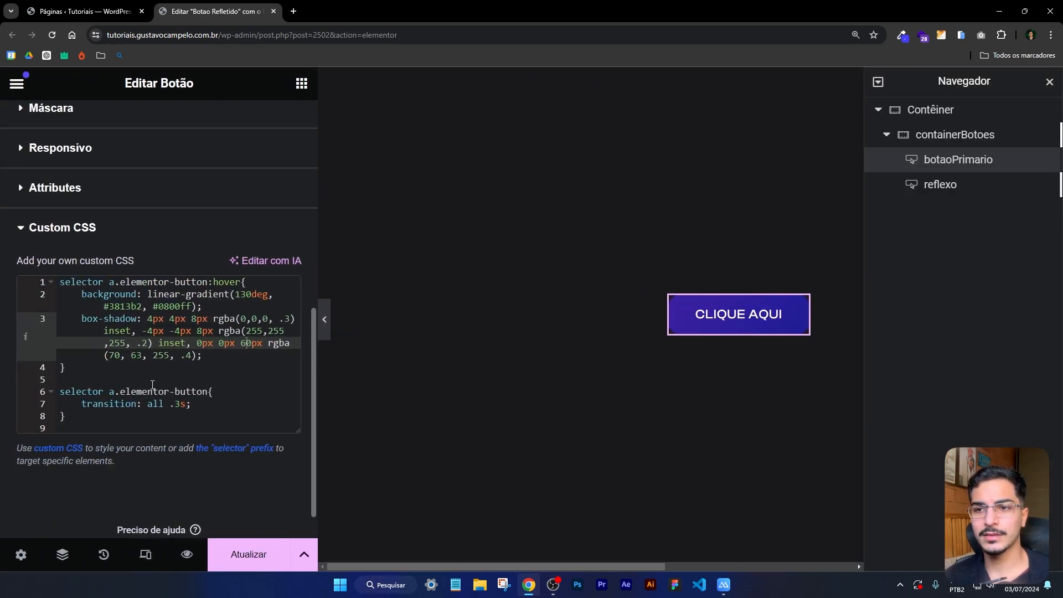
left_click_drag(98, 428, 60, 281)
left_click(142, 382)
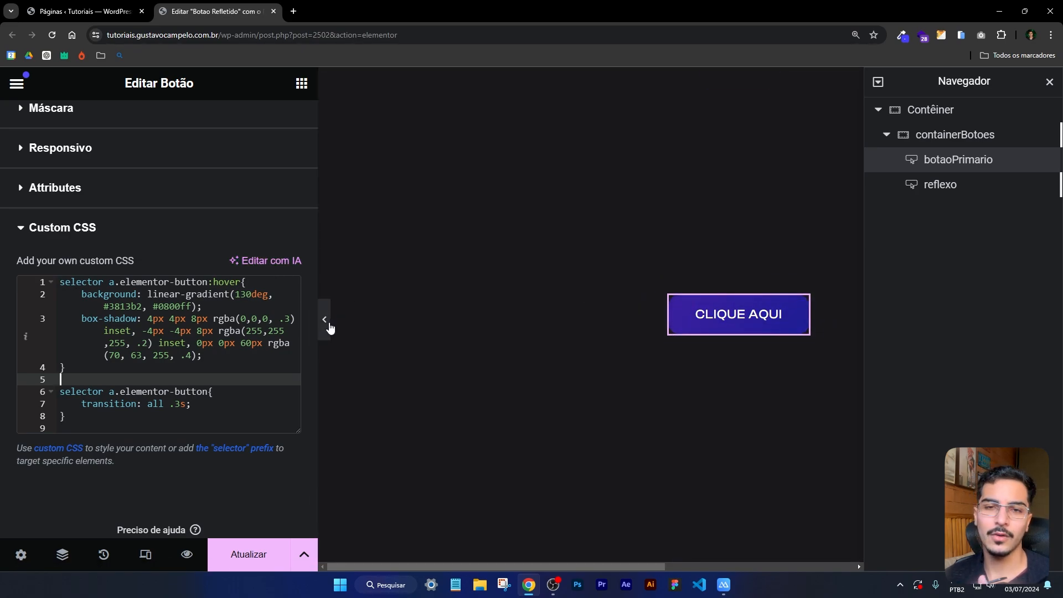
left_click(144, 416)
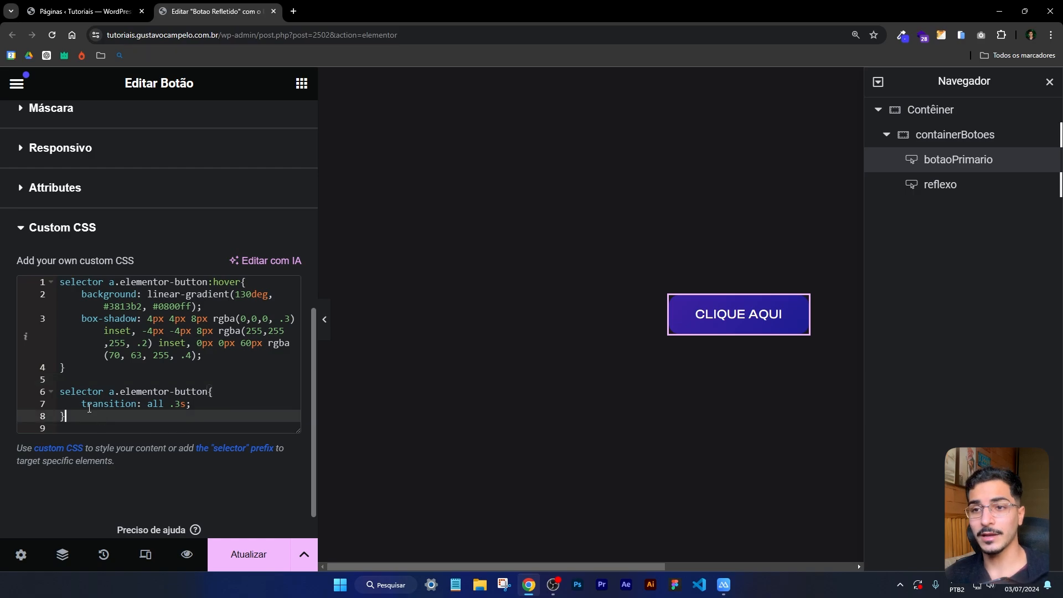
left_click_drag(89, 409, 71, 284)
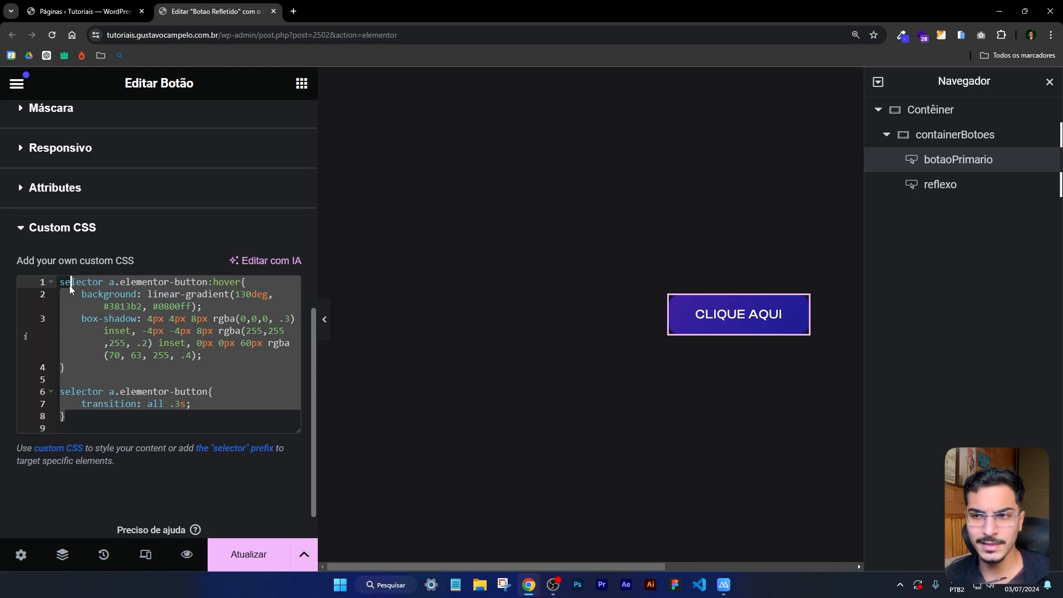
left_click(326, 323)
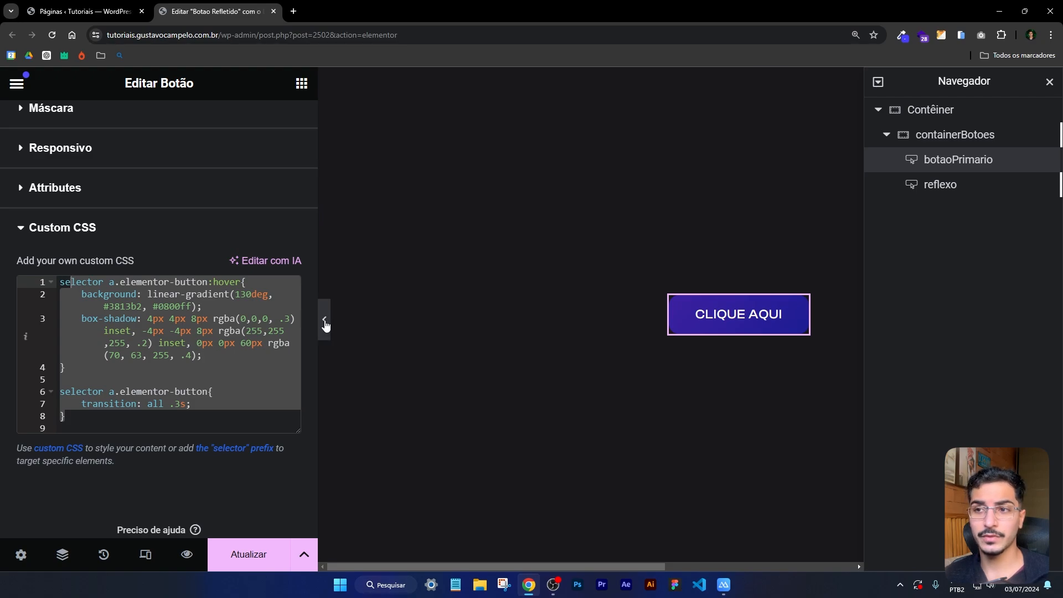